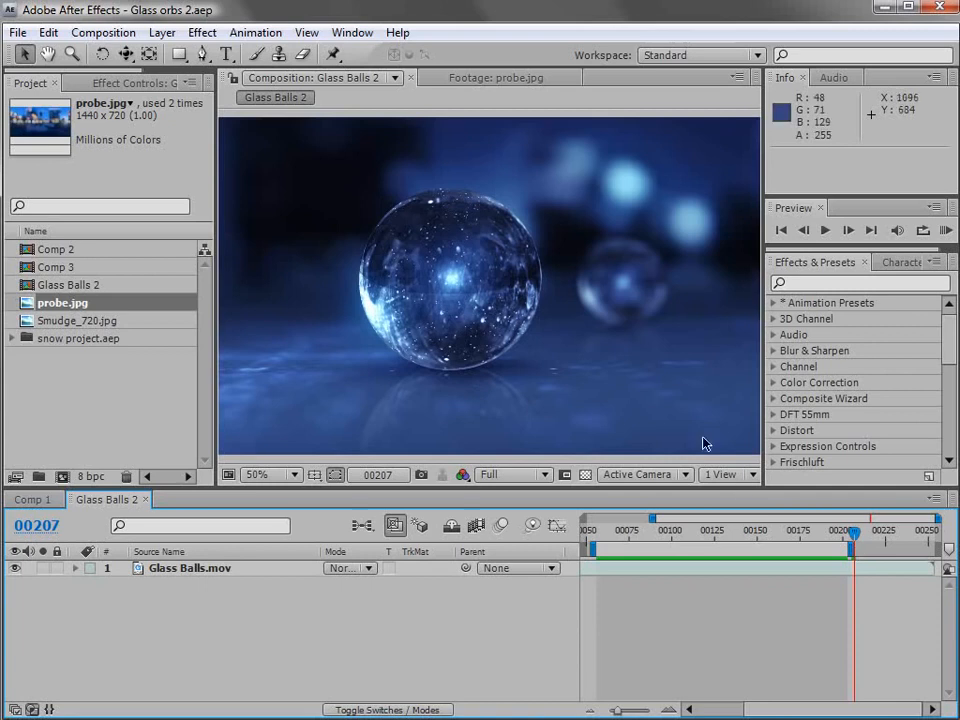
Scrub through the Glass Balls 2 composition to review the glass orb animation.
{"action": "left_click_drag", "start_coordinate": [600, 534], "coordinate": [837, 563]}
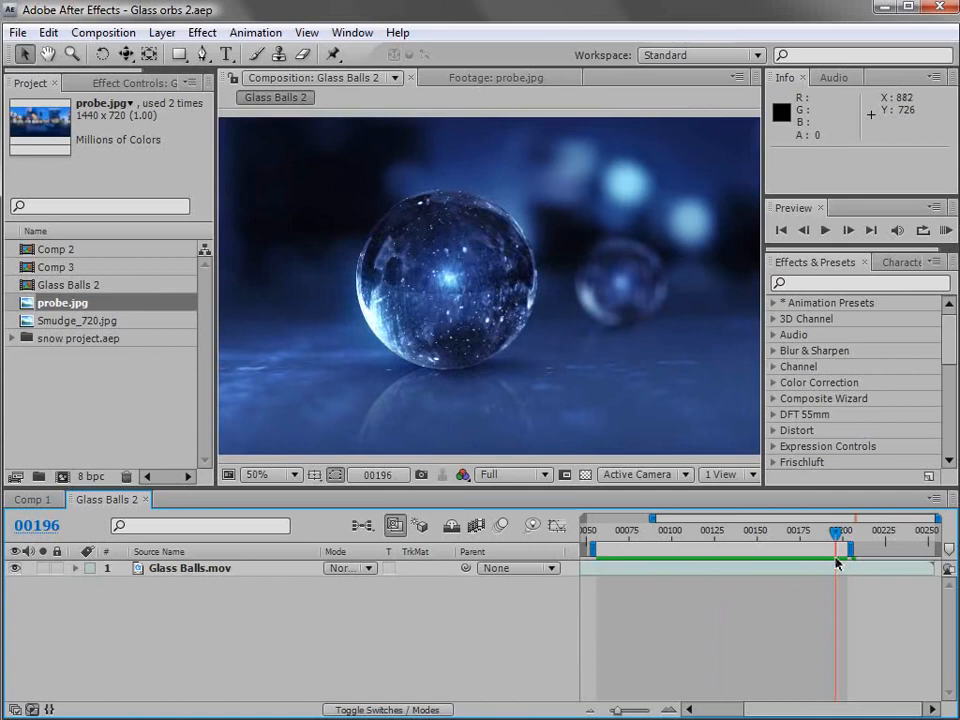
{"action": "left_click", "coordinate": [607, 536]}
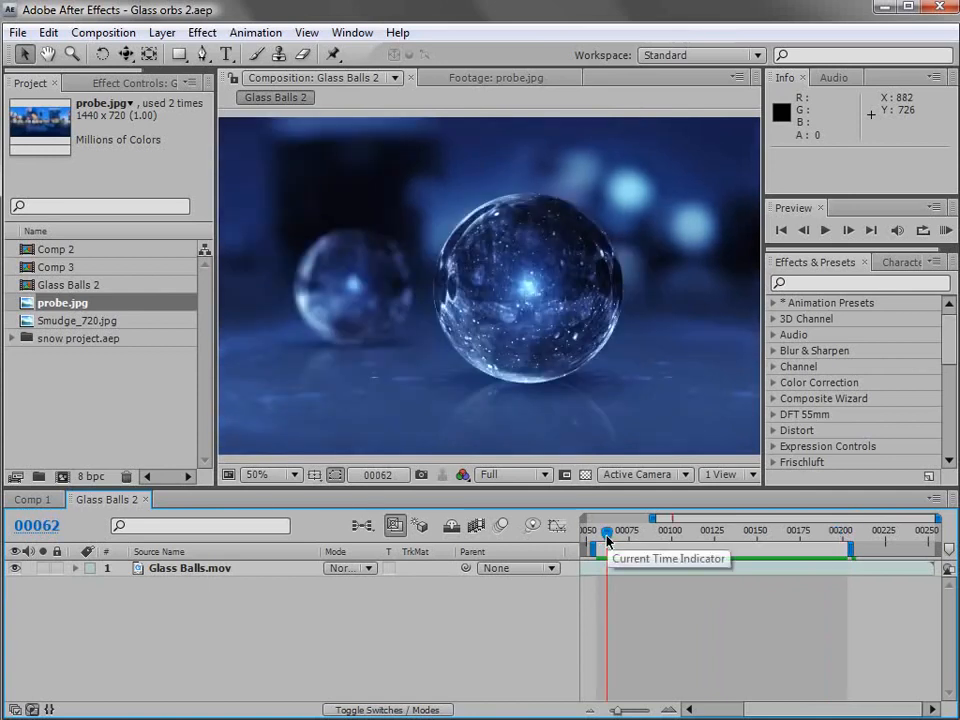
{"action": "left_click_drag", "start_coordinate": [608, 539], "coordinate": [610, 540]}
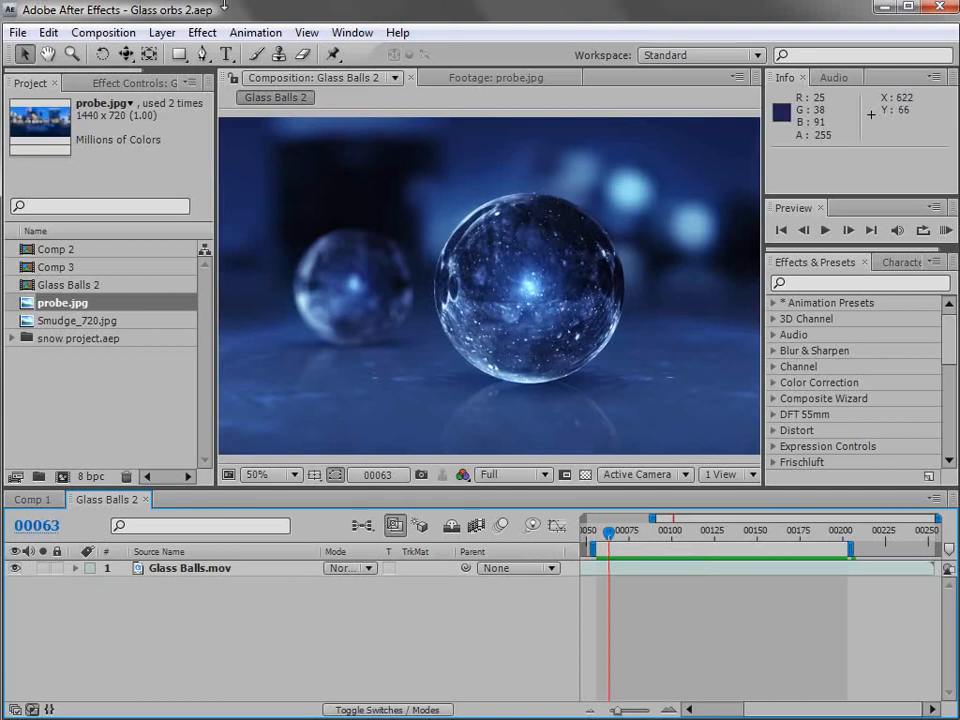
Create a new composition, Comp 4, sized 960 x 540 px with square pixels at 24 frames per second.
{"action": "left_click", "coordinate": [113, 423]}
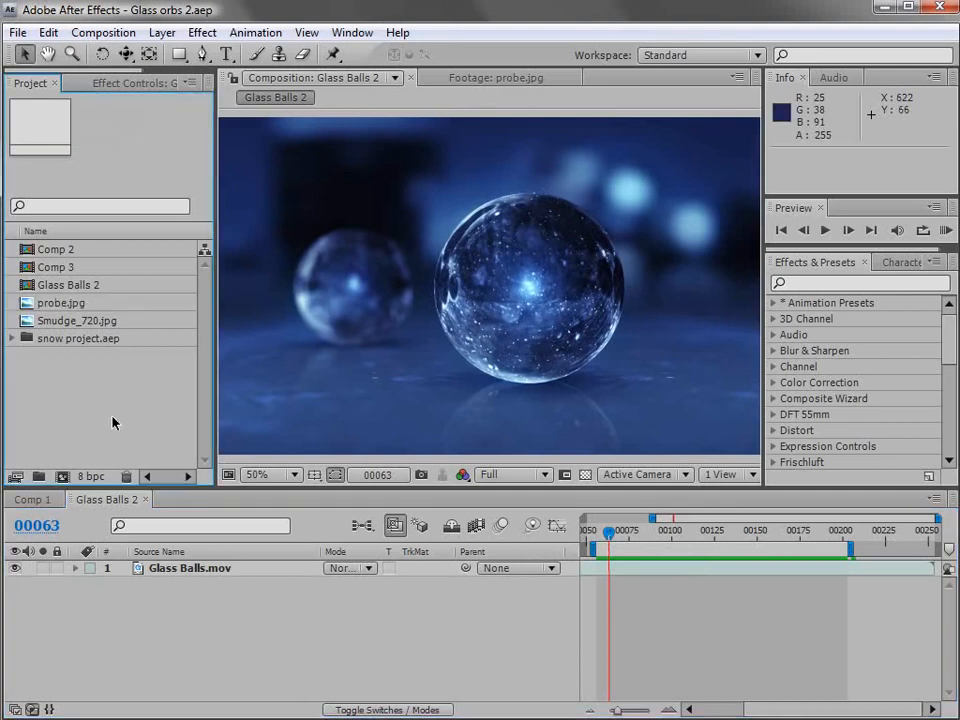
{"action": "left_click", "coordinate": [103, 32]}
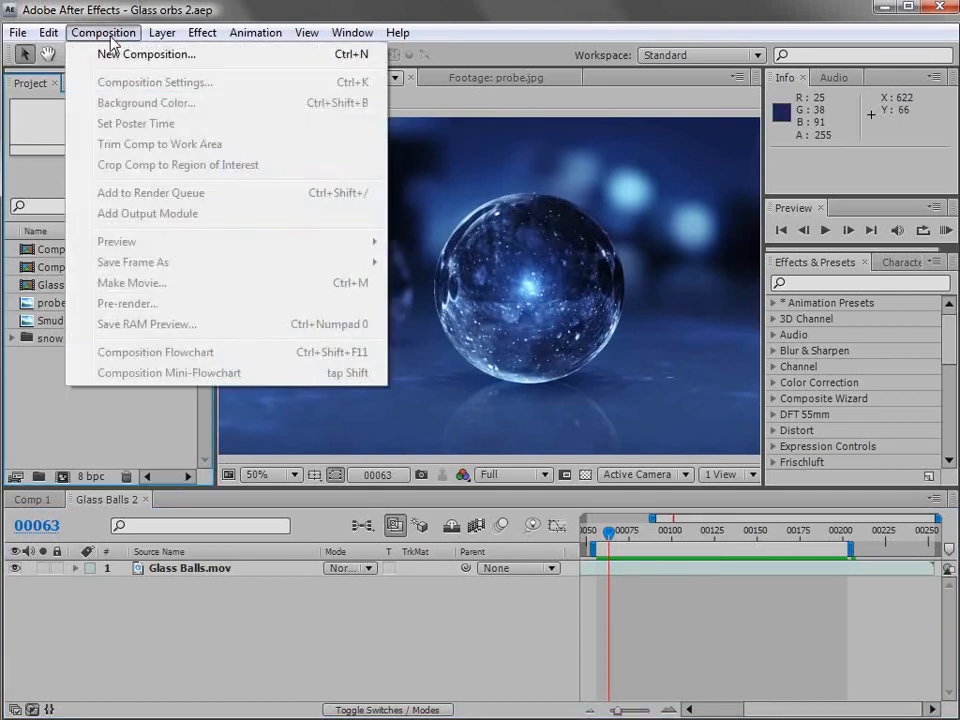
{"action": "left_click", "coordinate": [125, 54]}
{"action": "left_click_drag", "start_coordinate": [811, 323], "coordinate": [426, 232]}
{"action": "left_click", "coordinate": [535, 356]}
{"action": "type", "text": "960"}
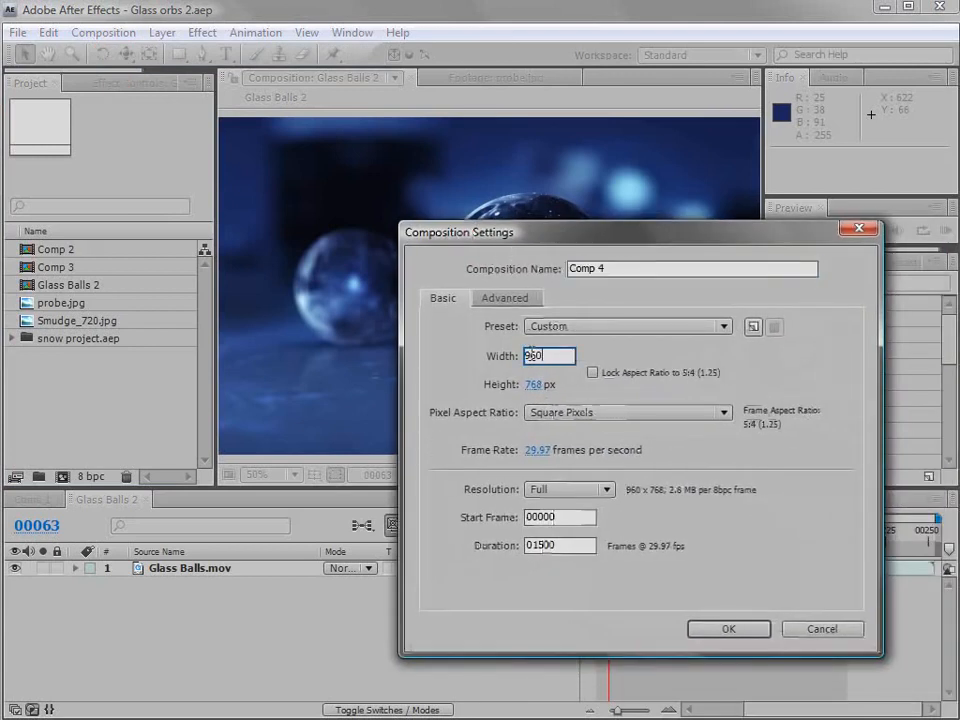
{"action": "key", "text": "Tab"}
{"action": "type", "text": "540"}
{"action": "left_click", "coordinate": [544, 453]}
{"action": "type", "text": "24"}
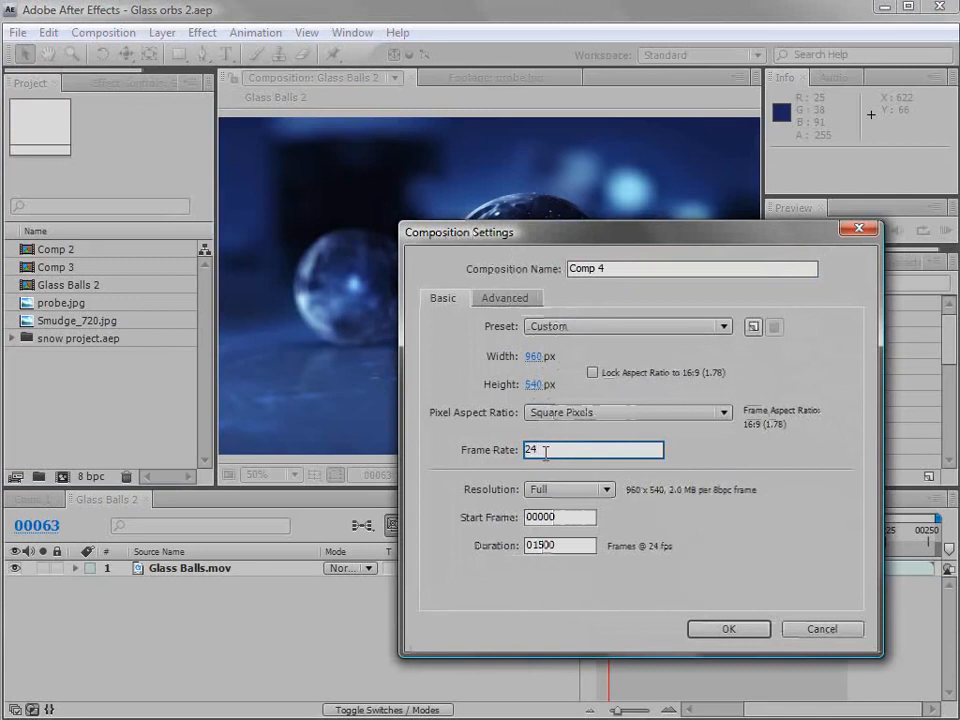
{"action": "left_click", "coordinate": [729, 628]}
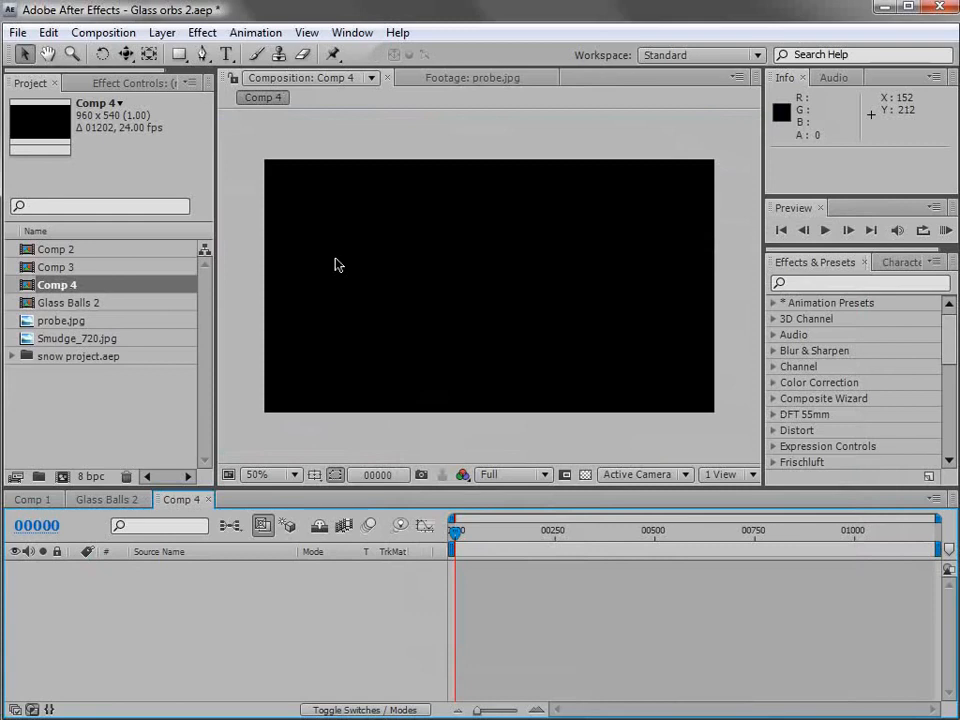
Preview the Smudge_720.jpg footage and place it centred in Comp 4 as a layer.
{"action": "double_click", "coordinate": [60, 338]}
{"action": "key", "text": "comma"}
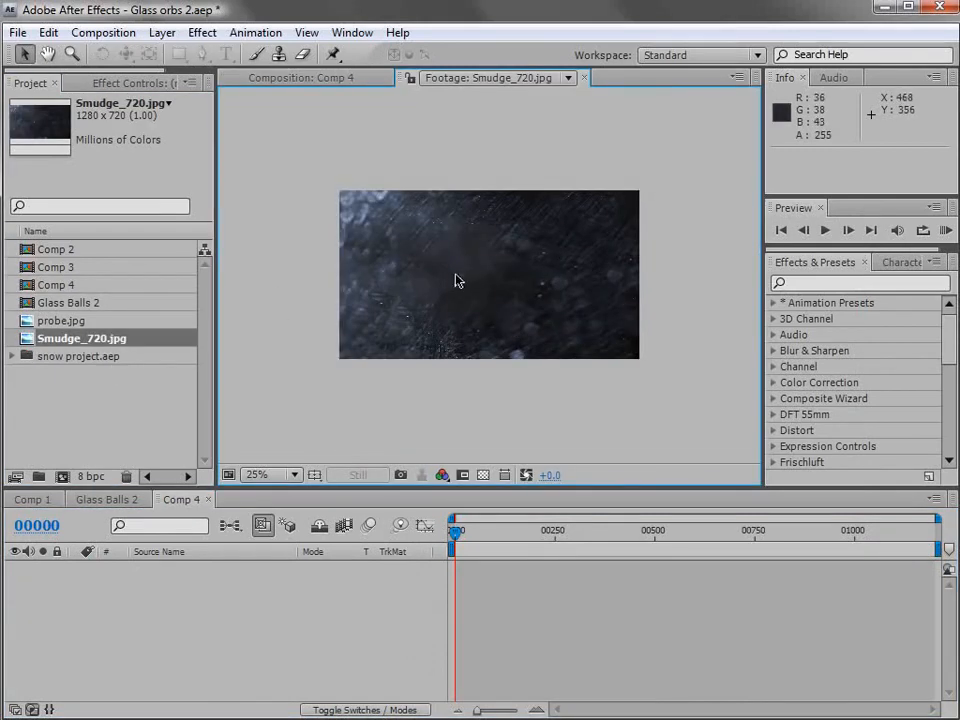
{"action": "left_click", "coordinate": [275, 78]}
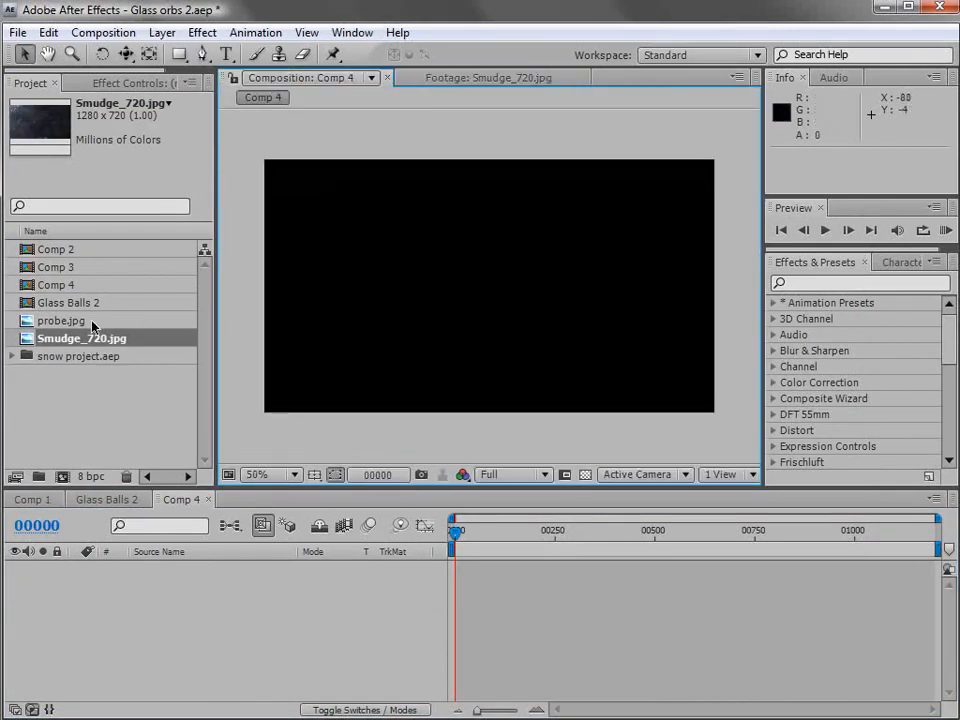
{"action": "left_click_drag", "start_coordinate": [110, 338], "coordinate": [490, 286]}
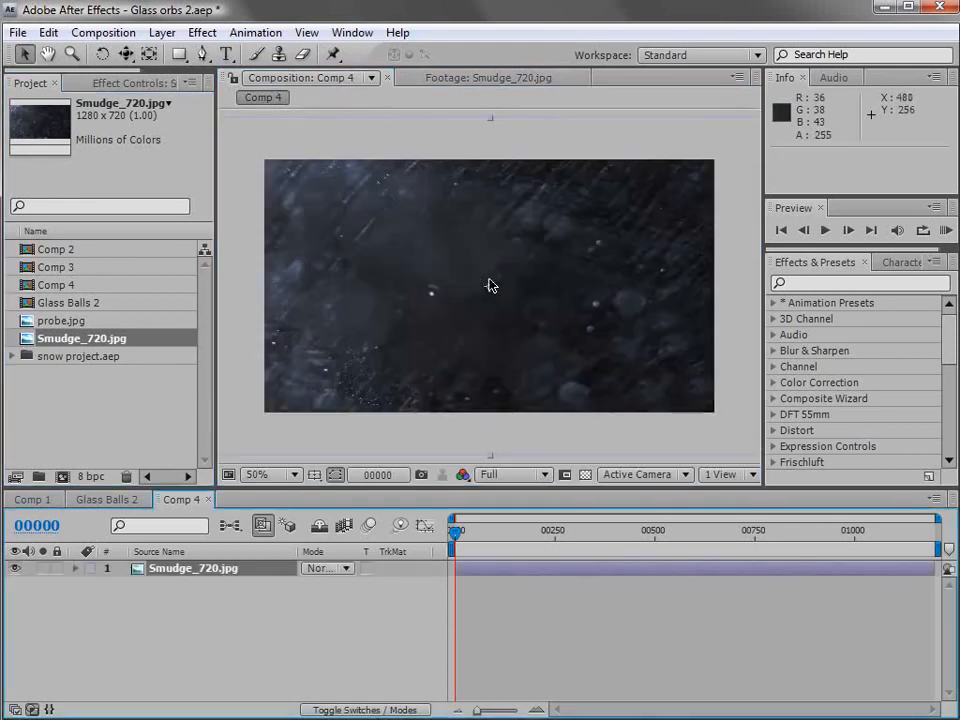
Find the CC Sphere effect and apply it to the Smudge_720.jpg layer.
{"action": "left_click", "coordinate": [800, 284]}
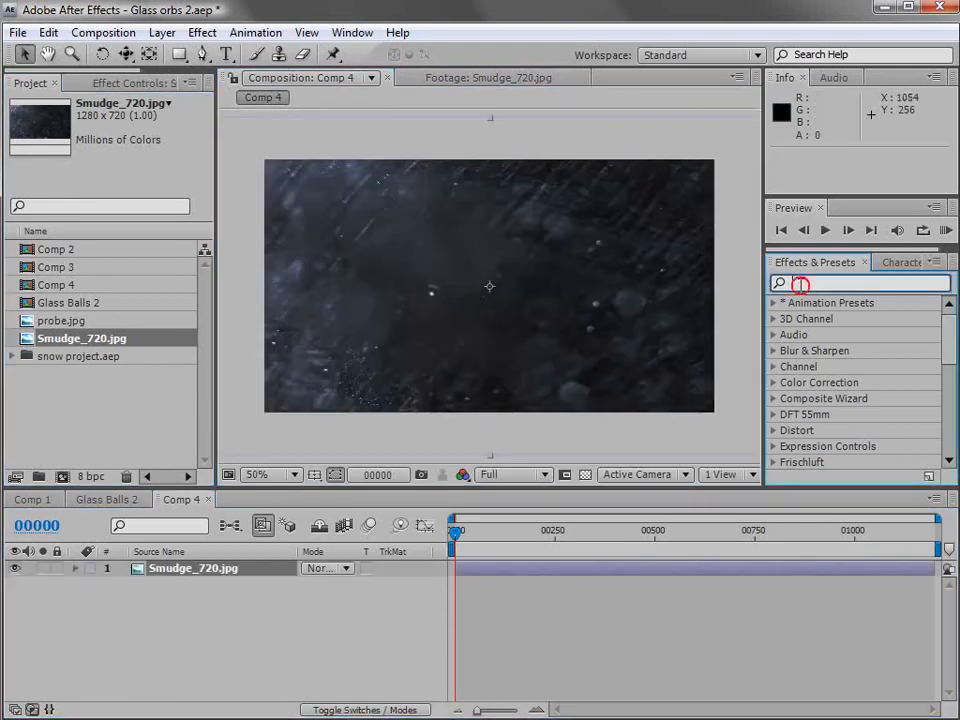
{"action": "type", "text": "cc shper"}
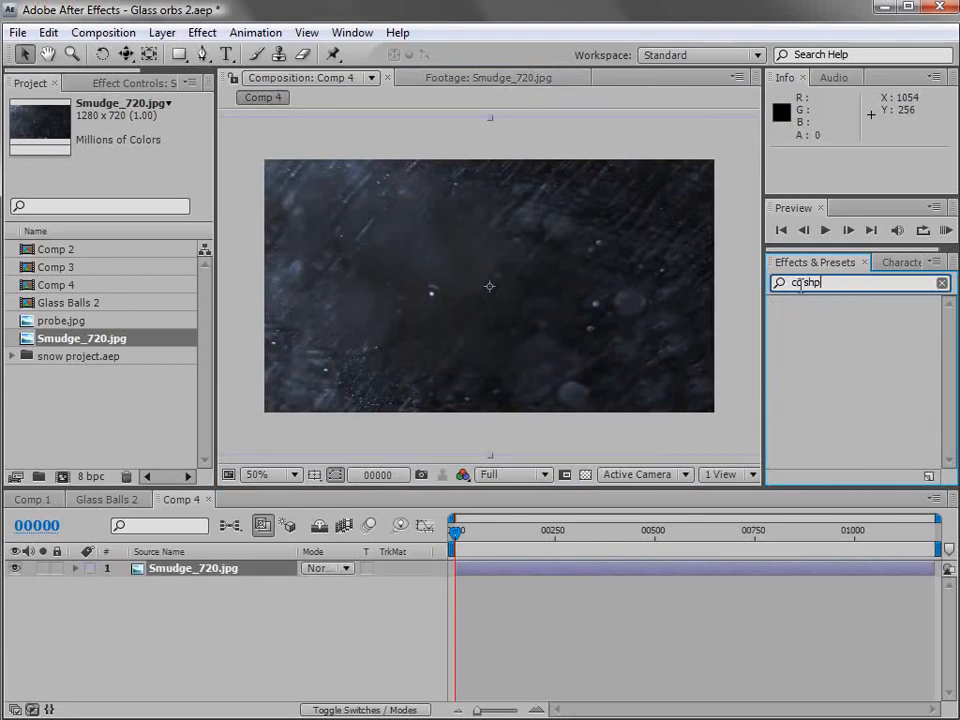
{"action": "key", "text": "BackSpace"}
{"action": "key", "text": "BackSpace"}
{"action": "key", "text": "BackSpace"}
{"action": "key", "text": "BackSpace"}
{"action": "key", "text": "BackSpace"}
{"action": "key", "text": "BackSpace"}
{"action": "type", "text": "cc sph"}
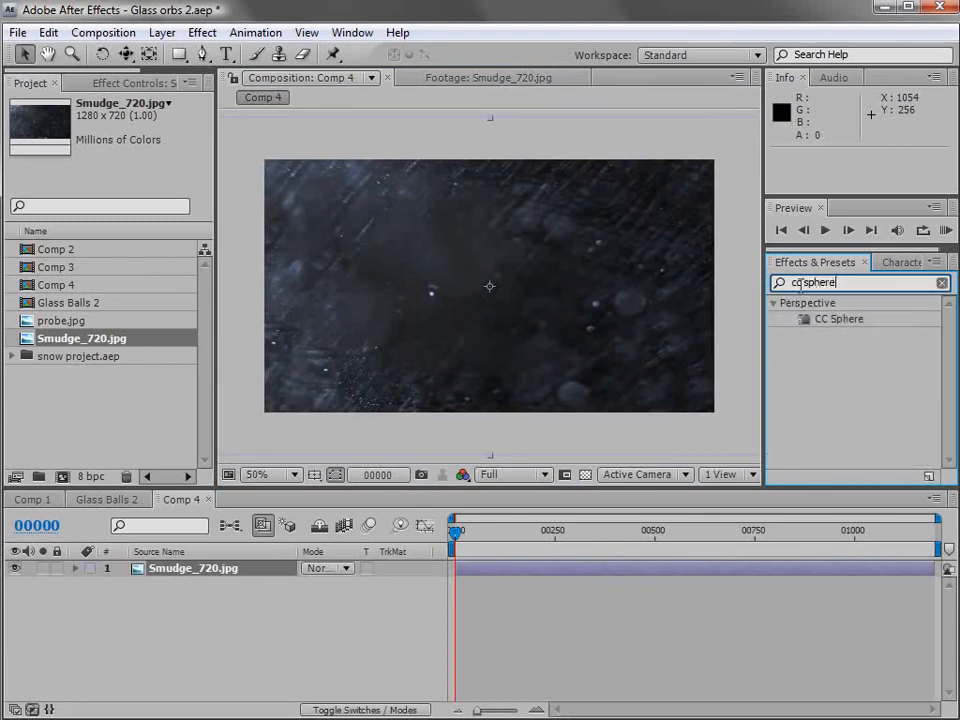
{"action": "left_click", "coordinate": [845, 316]}
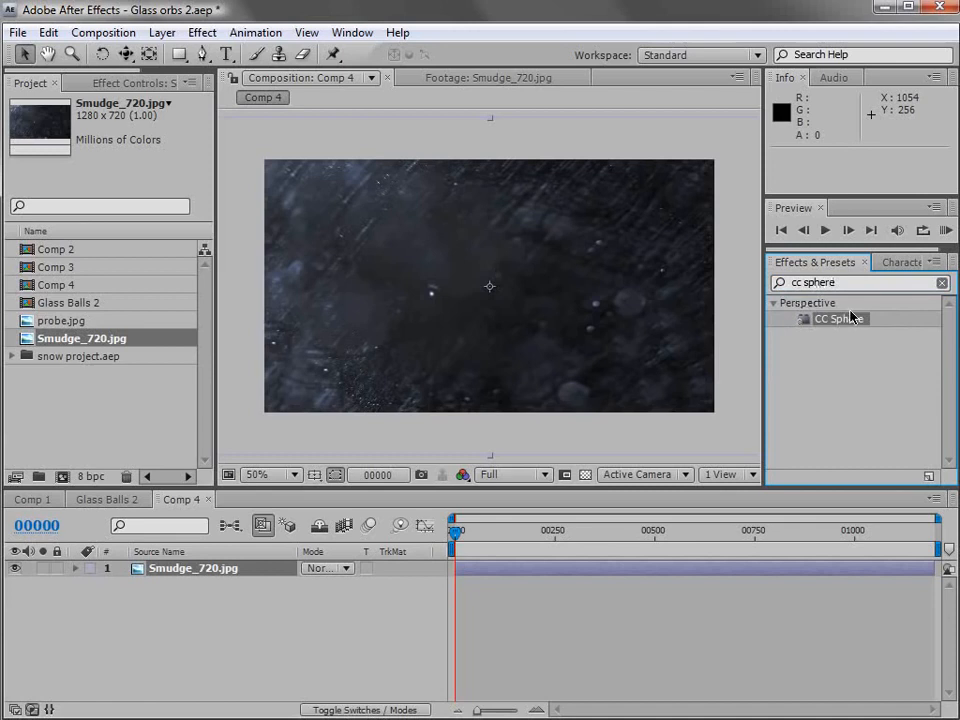
{"action": "left_click_drag", "start_coordinate": [845, 316], "coordinate": [509, 313]}
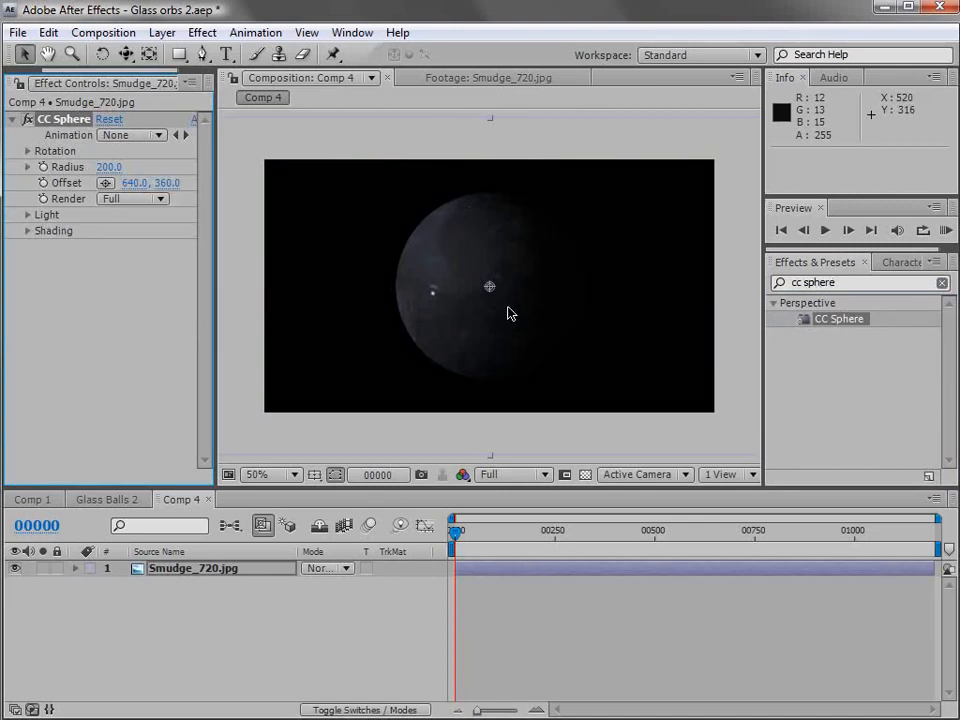
{"action": "left_click", "coordinate": [490, 277]}
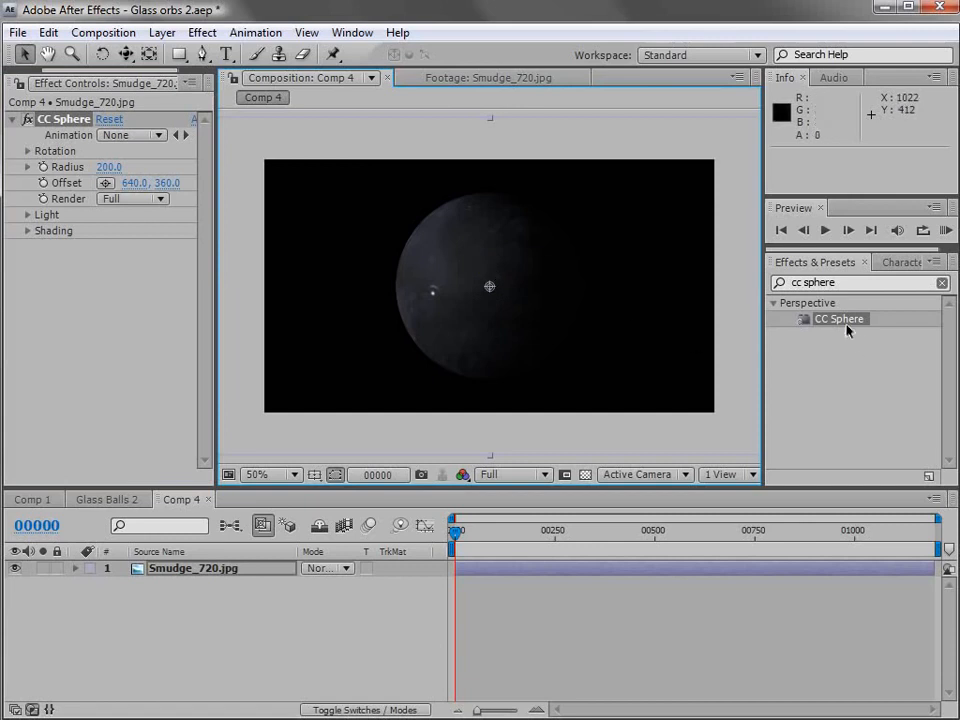
Set the CC Sphere shading to Ambient 100 and Diffuse 0.
{"action": "left_click_drag", "start_coordinate": [218, 338], "coordinate": [266, 335]}
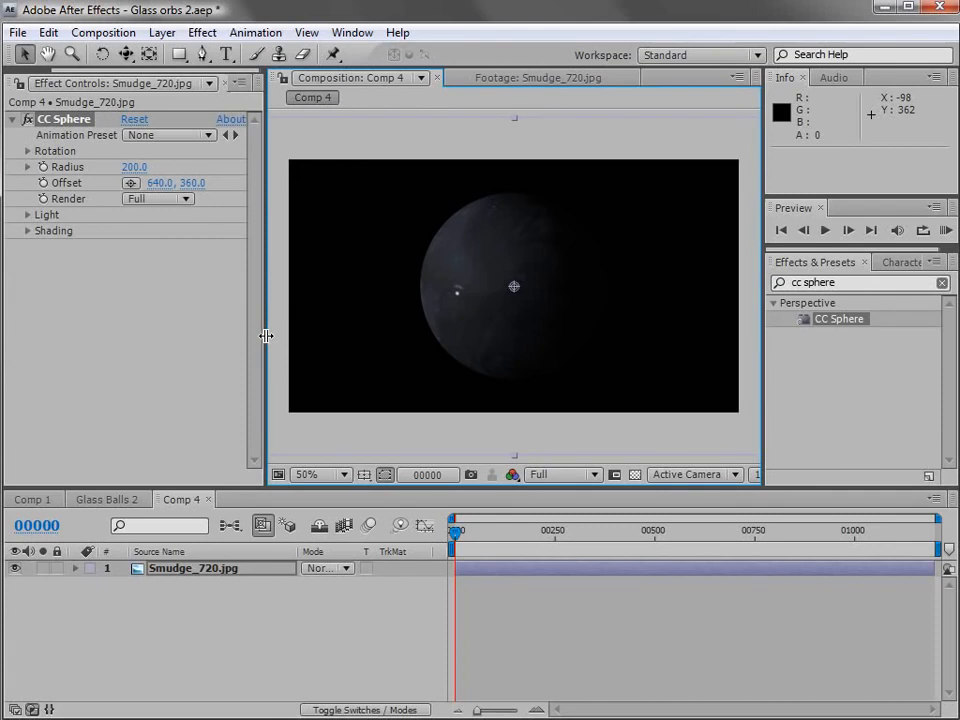
{"action": "left_click", "coordinate": [28, 231]}
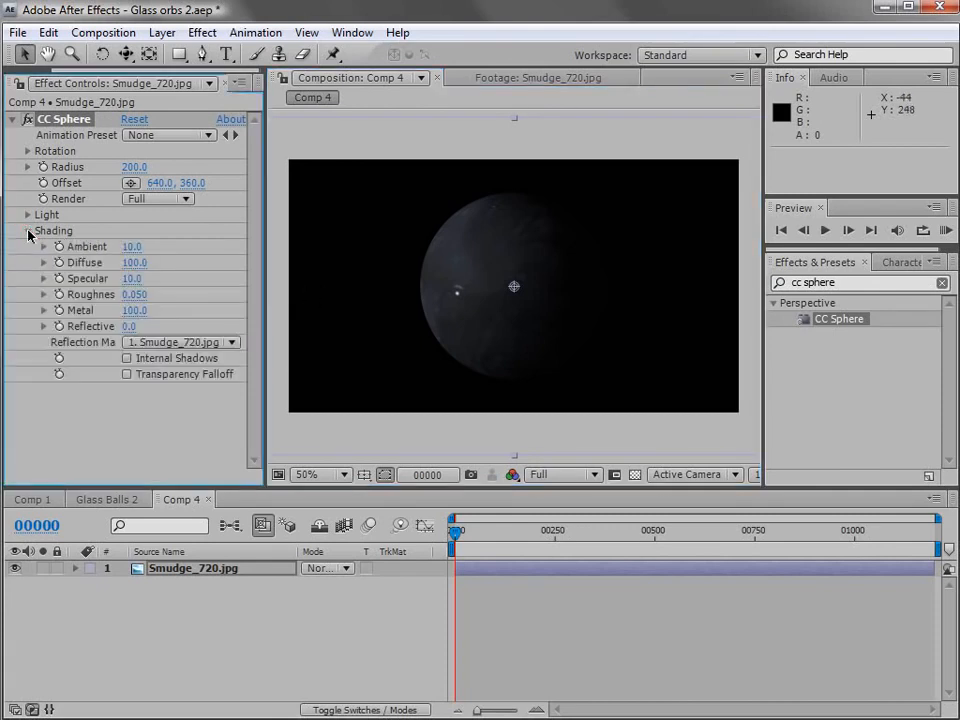
{"action": "left_click", "coordinate": [129, 247]}
{"action": "type", "text": "100"}
{"action": "key", "text": "Return"}
{"action": "left_click", "coordinate": [141, 268]}
{"action": "type", "text": "0"}
{"action": "key", "text": "Return"}
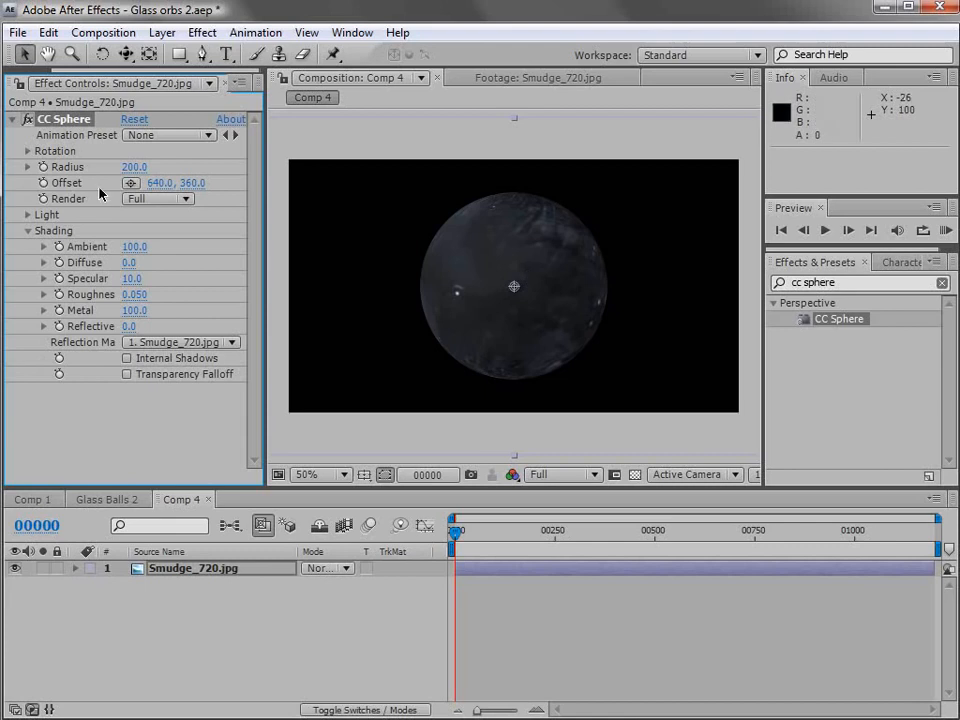
Rotate the sphere to X -84° and Y +28° to inspect its texture seam, and delete the CC Sphere effect.
{"action": "left_click", "coordinate": [28, 151]}
{"action": "left_click_drag", "start_coordinate": [152, 219], "coordinate": [165, 215]}
{"action": "left_click_drag", "start_coordinate": [150, 171], "coordinate": [94, 195]}
{"action": "scroll", "coordinate": [525, 294], "scroll_direction": "up", "scroll_amount": 1}
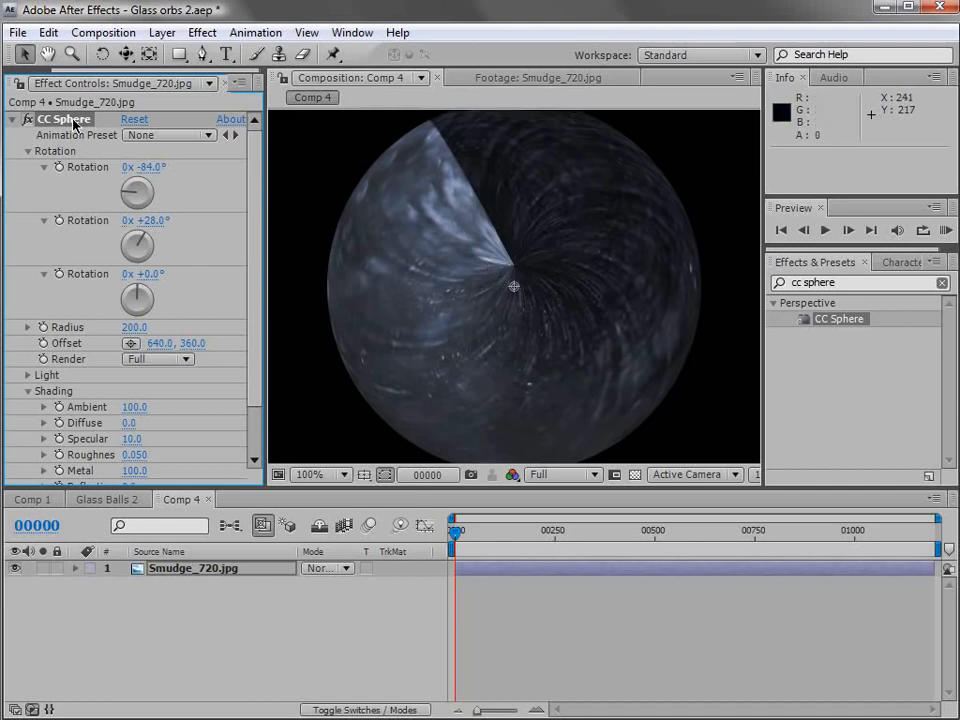
{"action": "key", "text": "Delete"}
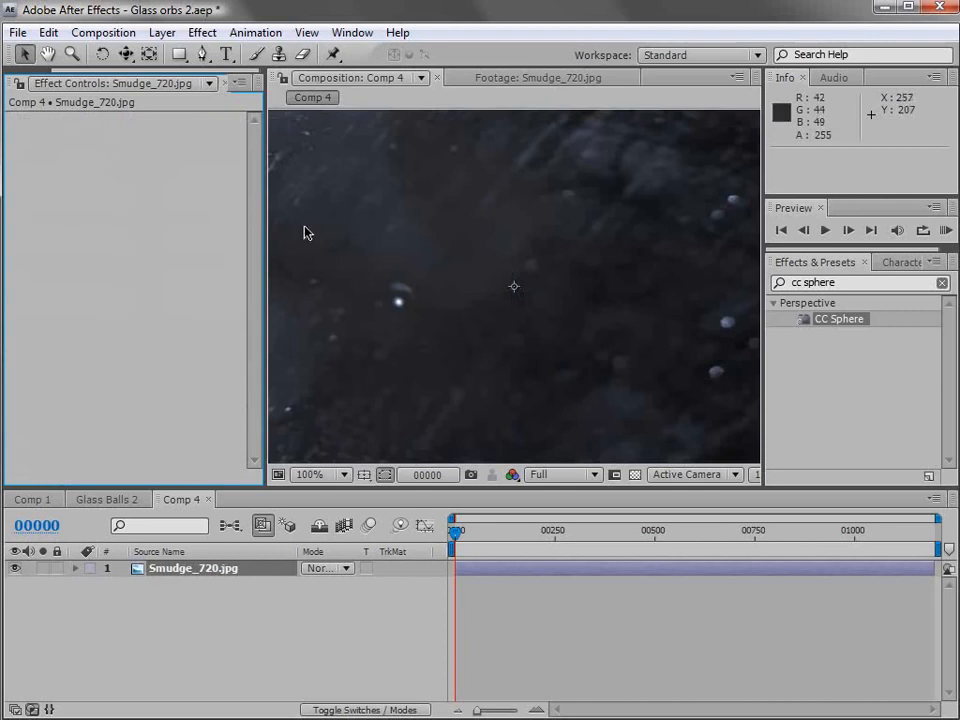
{"action": "scroll", "coordinate": [486, 294], "scroll_direction": "down", "scroll_amount": 2}
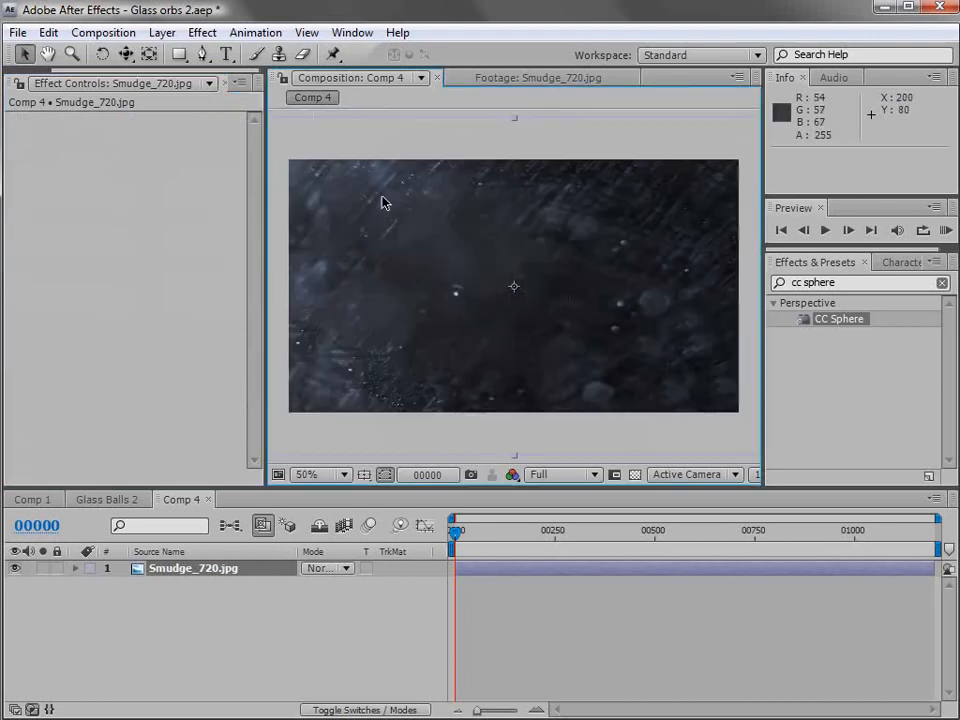
Pre-compose the Smudge_720.jpg layer as "Sphere Unwrapped", leaving all attributes in Comp 4.
{"action": "left_click", "coordinate": [162, 32]}
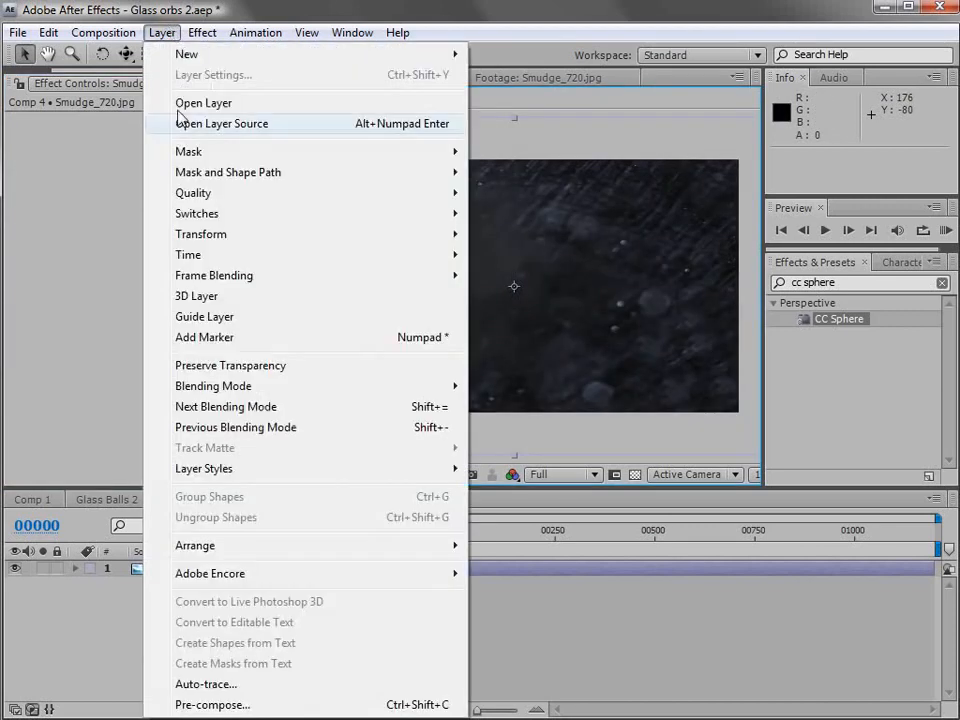
{"action": "left_click", "coordinate": [207, 705]}
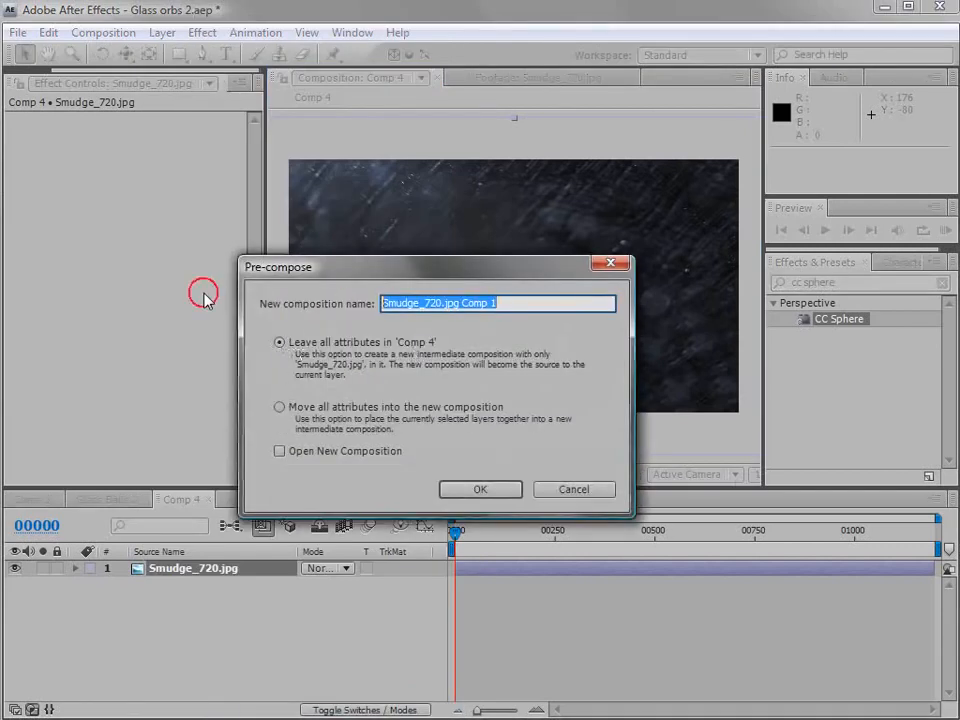
{"action": "type", "text": "Sphere Un"}
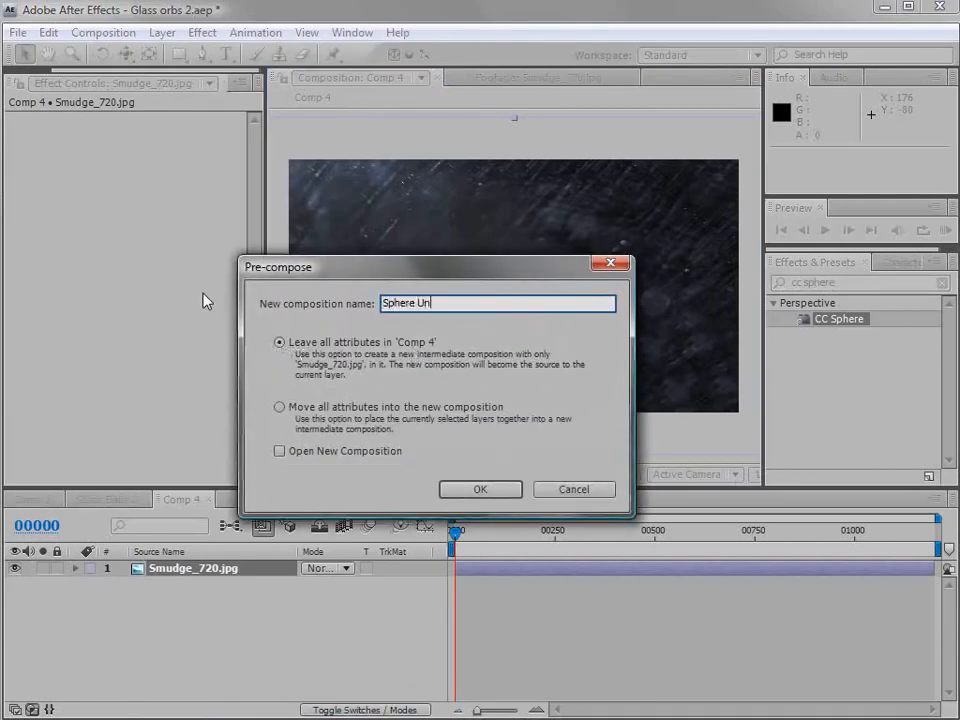
{"action": "type", "text": "wrapped"}
{"action": "left_click", "coordinate": [480, 489]}
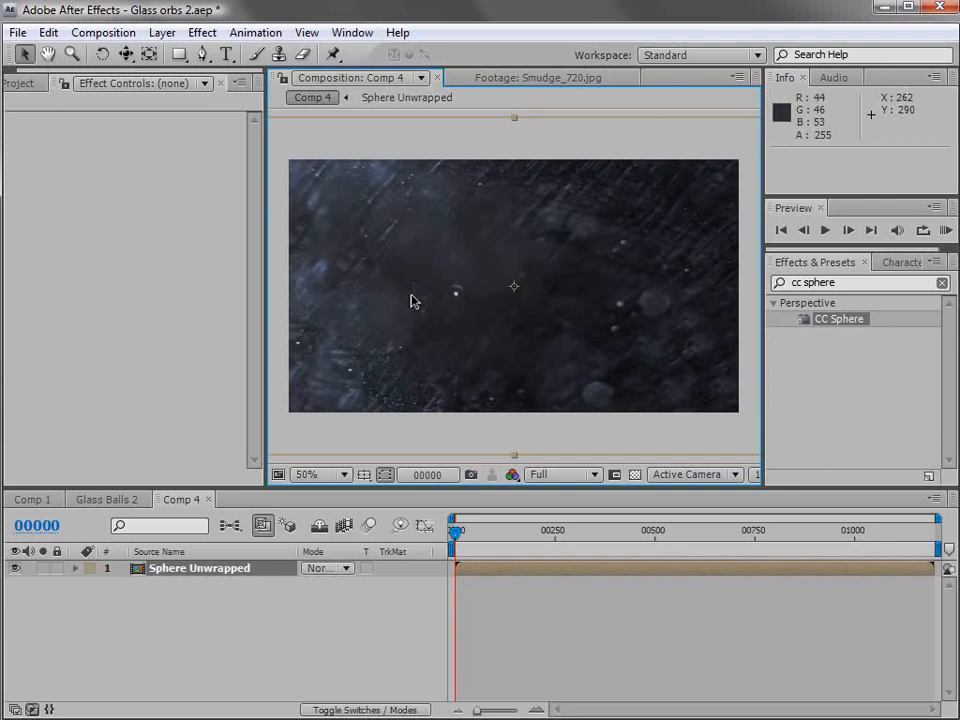
Open the Sphere Unwrapped composition and apply the Polar Coordinates effect to its Smudge_720.jpg layer.
{"action": "double_click", "coordinate": [411, 300]}
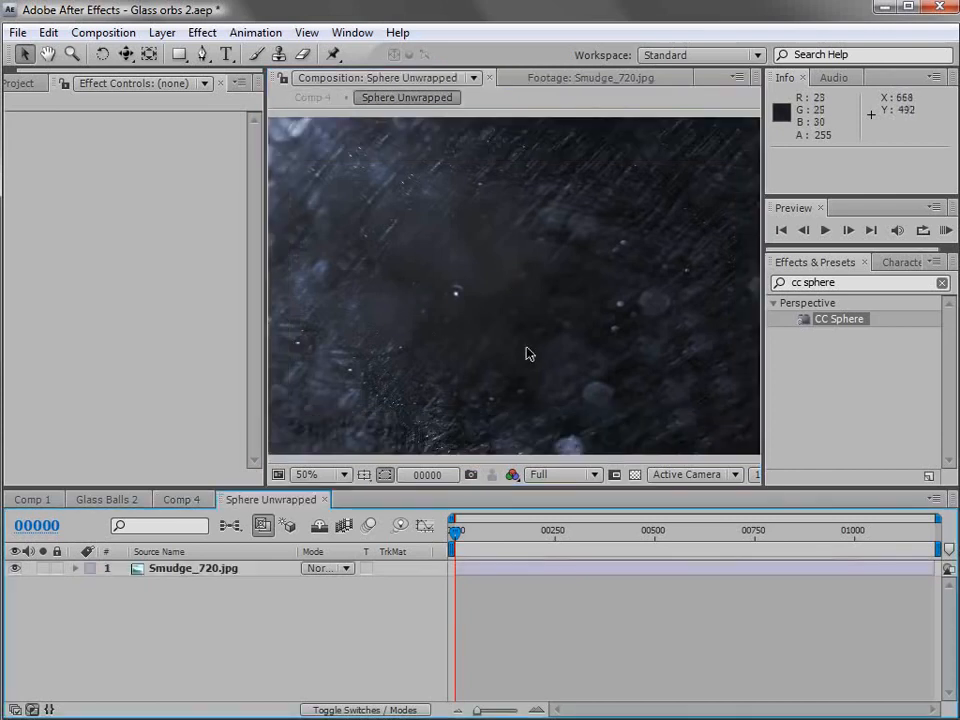
{"action": "key", "text": "comma"}
{"action": "key", "text": "comma"}
{"action": "key", "text": "ctrl+5"}
{"action": "left_click", "coordinate": [822, 282]}
{"action": "type", "text": "polar"}
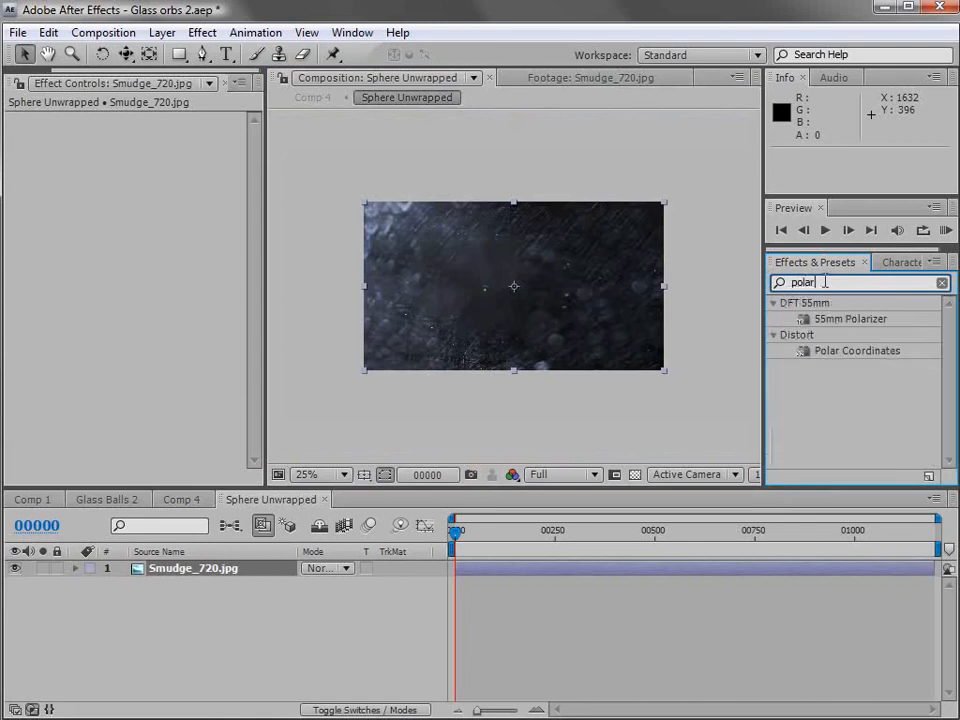
{"action": "left_click_drag", "start_coordinate": [866, 354], "coordinate": [478, 275]}
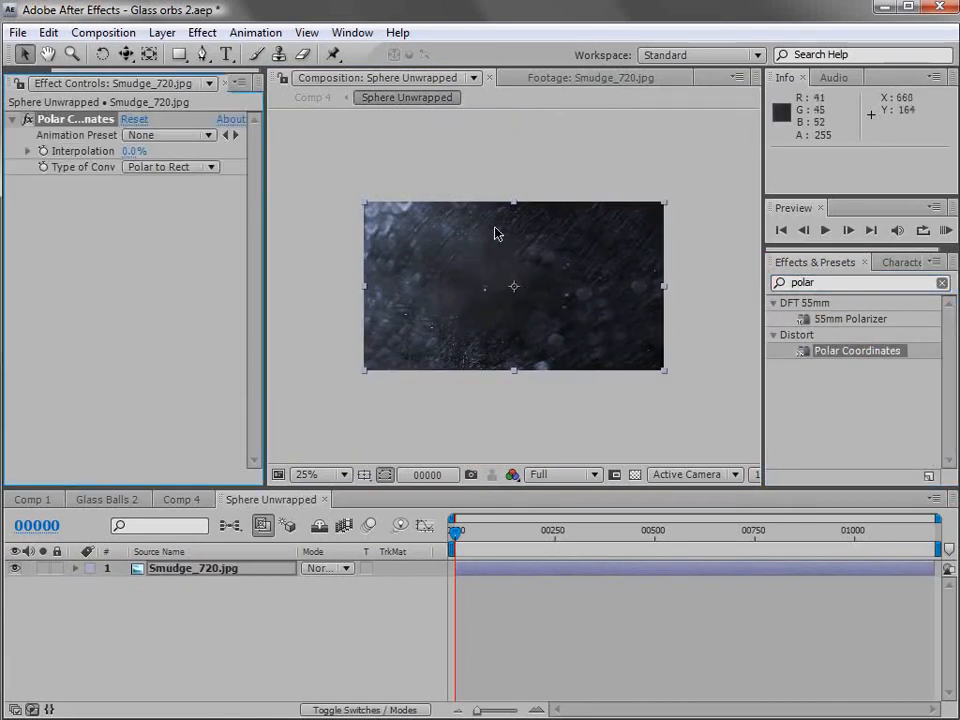
Set the Polar Coordinates interpolation to 100% with Polar to Rect conversion, and inspect the unwrapped texture.
{"action": "scroll", "coordinate": [453, 309], "scroll_direction": "up", "scroll_amount": 2}
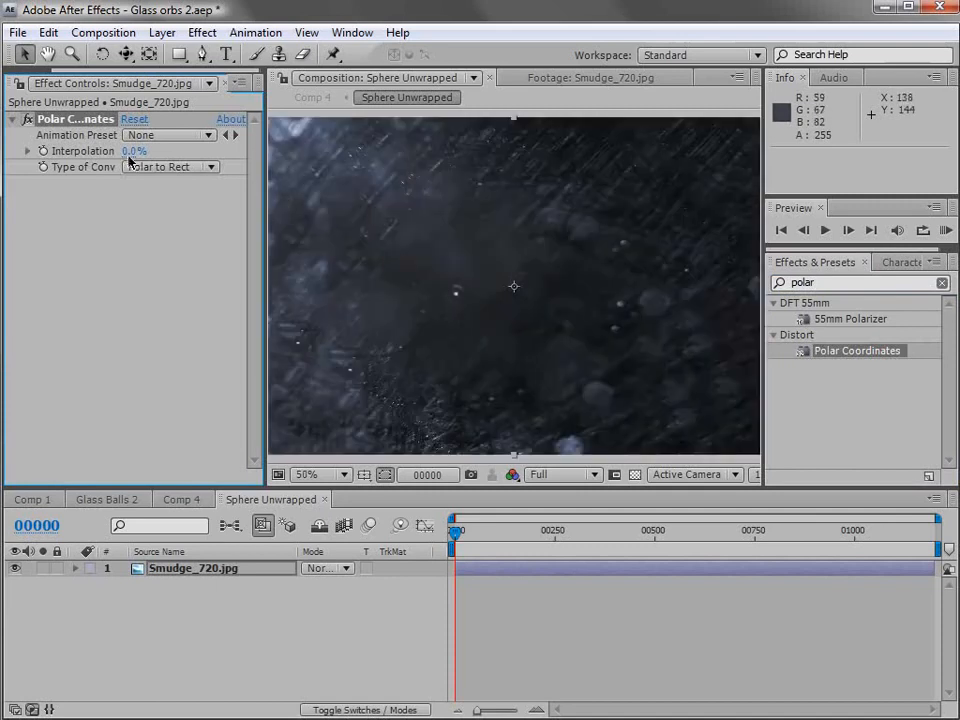
{"action": "left_click_drag", "start_coordinate": [128, 150], "coordinate": [190, 150]}
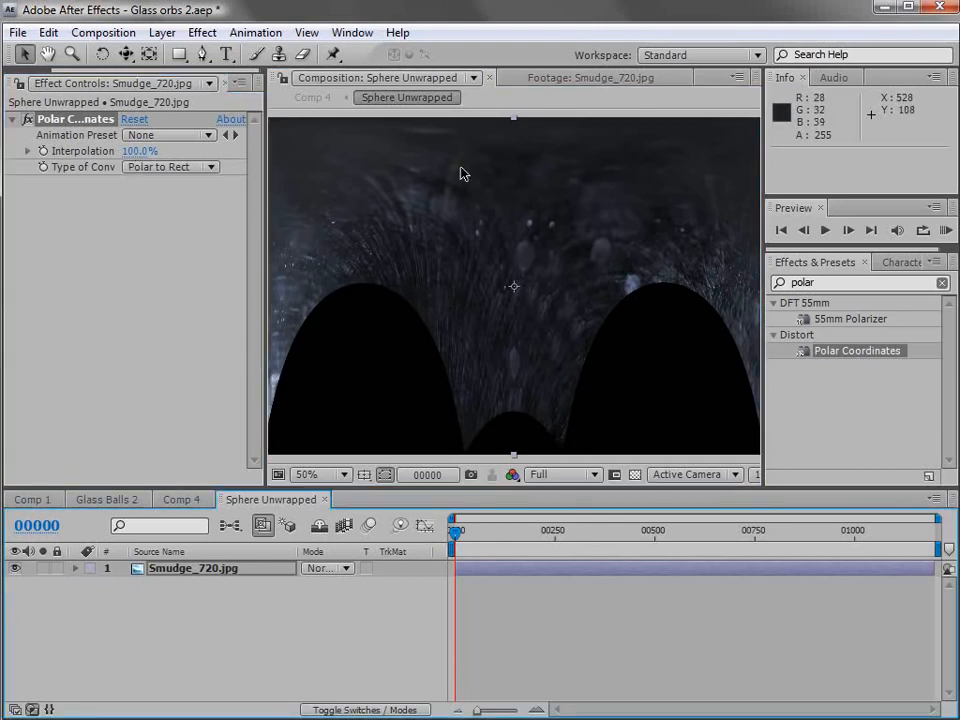
{"action": "key", "text": "grave"}
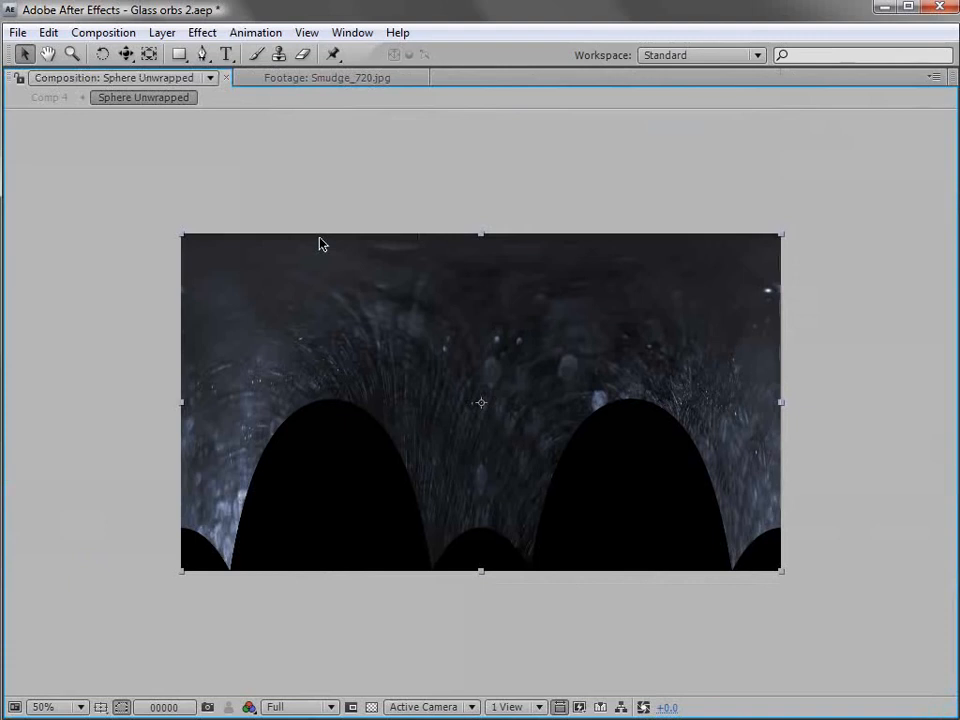
{"action": "key", "text": "grave"}
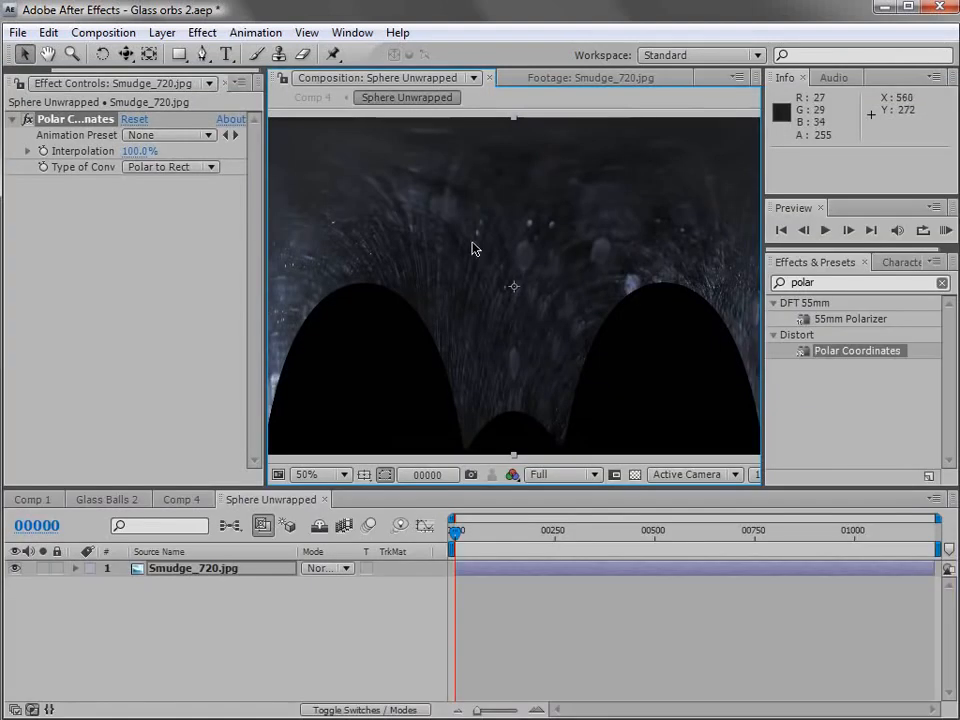
{"action": "key", "text": "comma"}
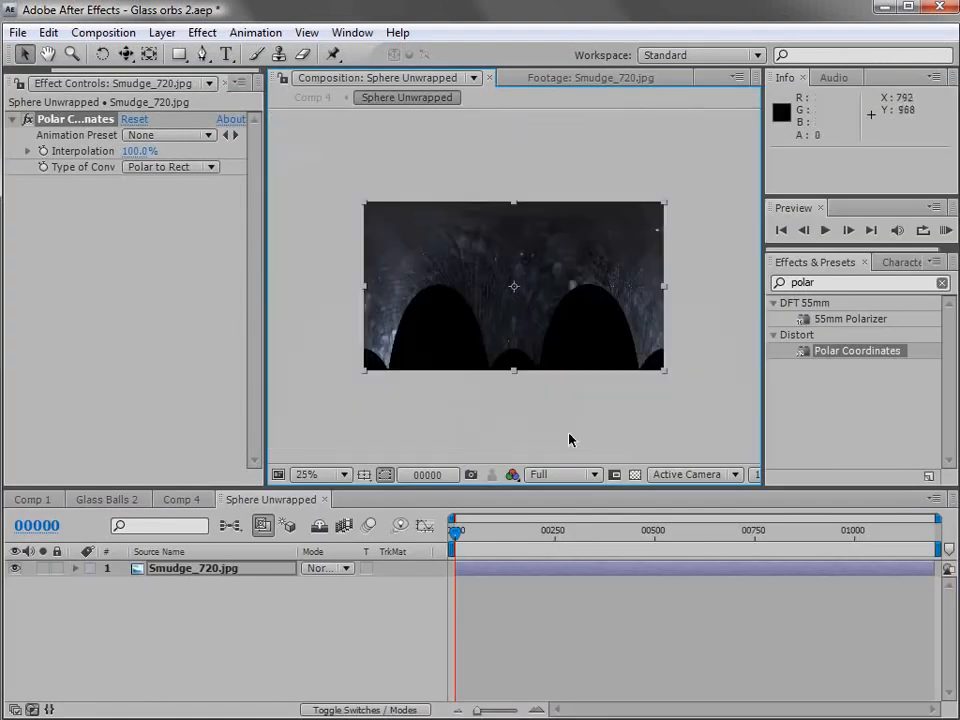
Duplicate the Smudge_720.jpg layer in the Sphere Unwrapped composition.
{"action": "left_click", "coordinate": [635, 475]}
{"action": "left_click", "coordinate": [636, 475]}
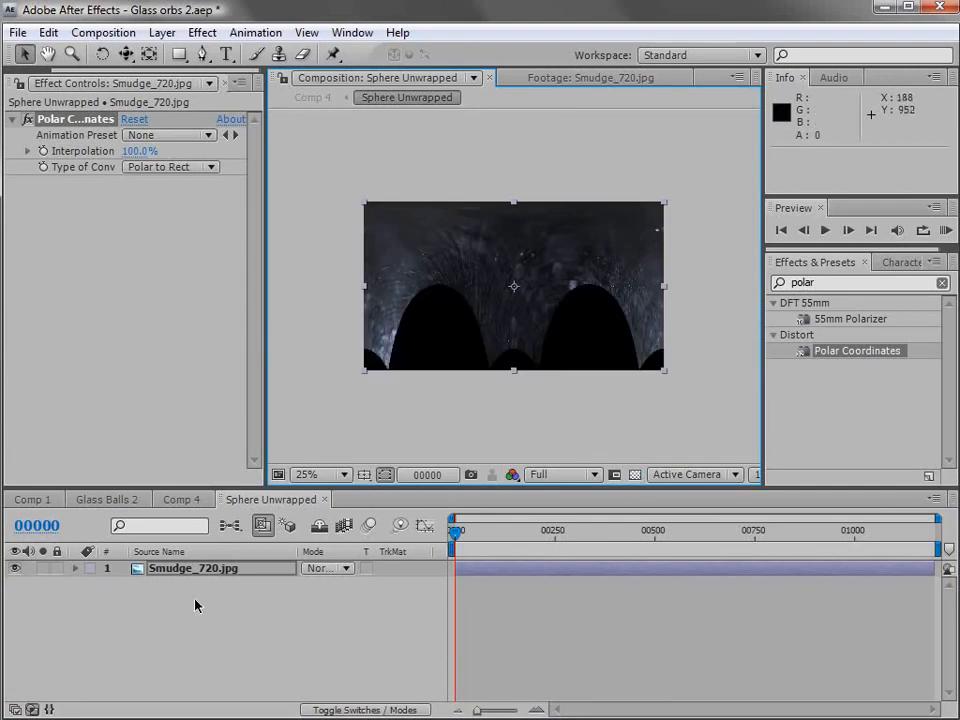
{"action": "left_click", "coordinate": [171, 567]}
{"action": "left_click", "coordinate": [48, 32]}
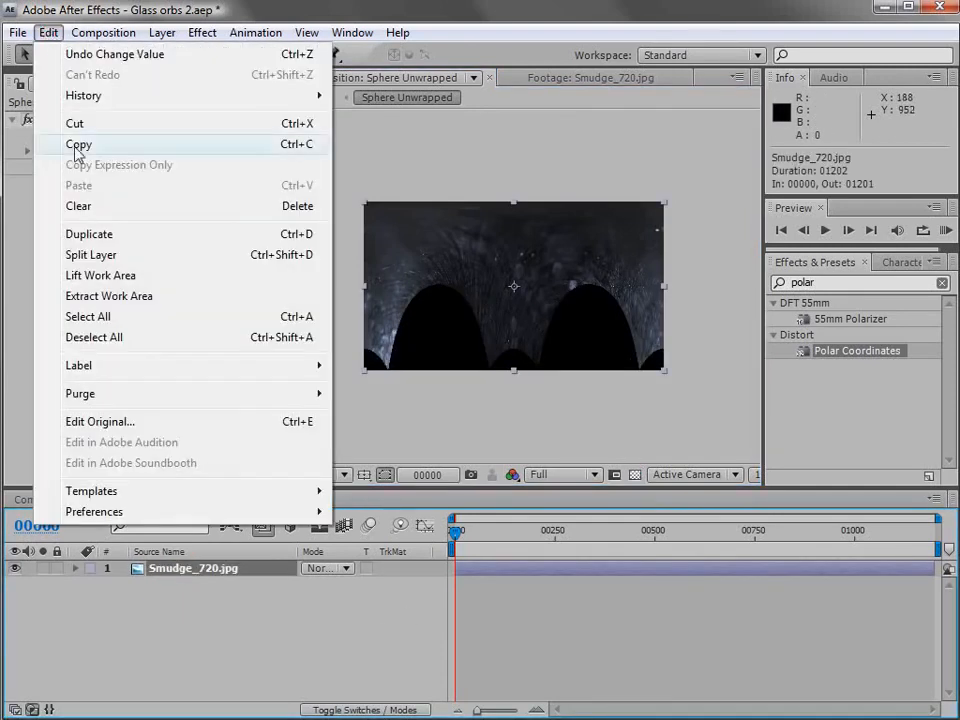
{"action": "left_click", "coordinate": [100, 234]}
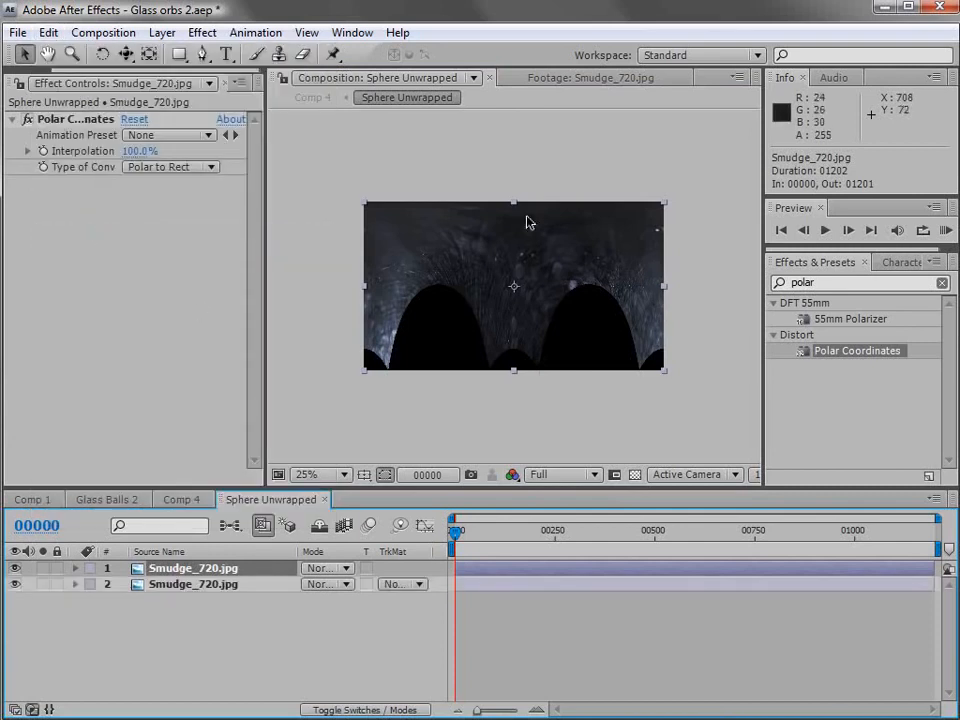
Flip the upper Smudge_720.jpg copy vertically, then stretch and shift it upward over the original so the two textures overlap.
{"action": "left_click_drag", "start_coordinate": [514, 205], "coordinate": [516, 374]}
{"action": "key", "text": "period"}
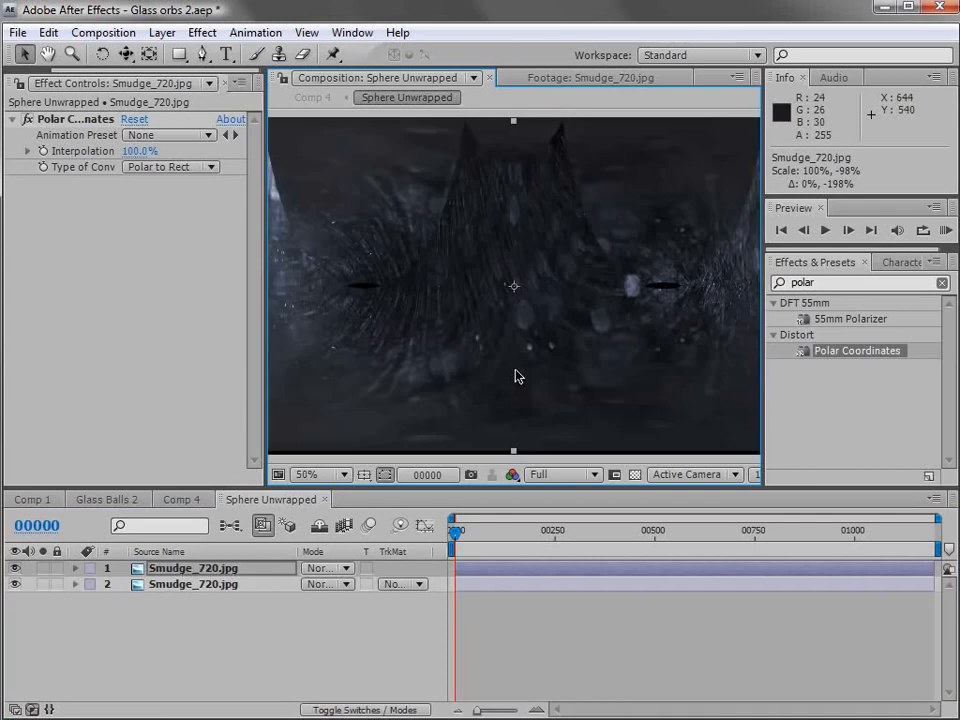
{"action": "key", "text": "grave"}
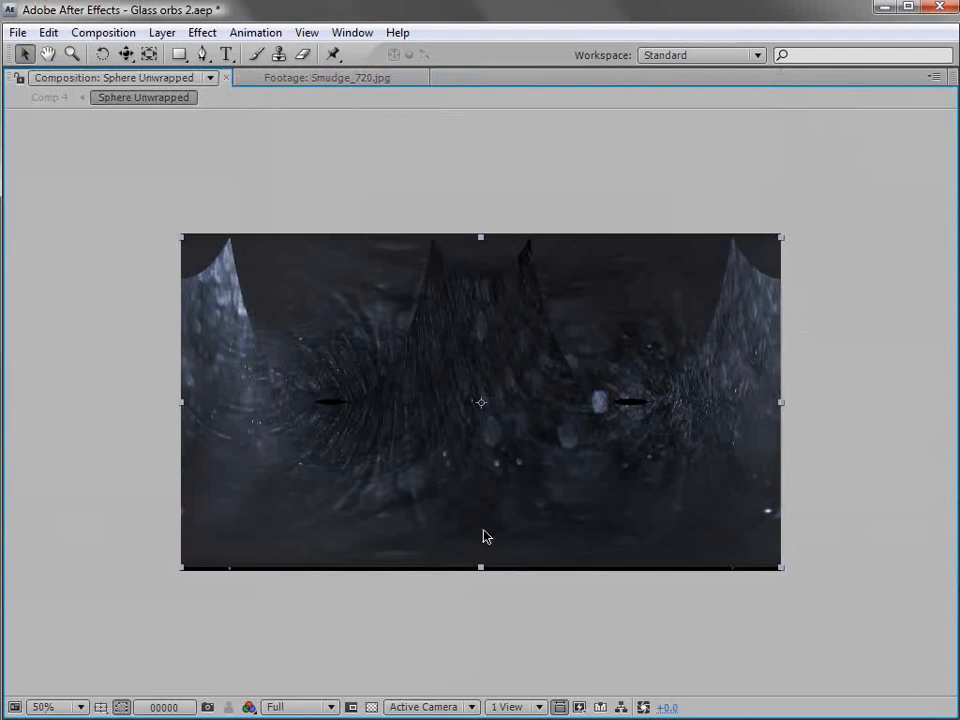
{"action": "left_click_drag", "start_coordinate": [481, 568], "coordinate": [491, 542]}
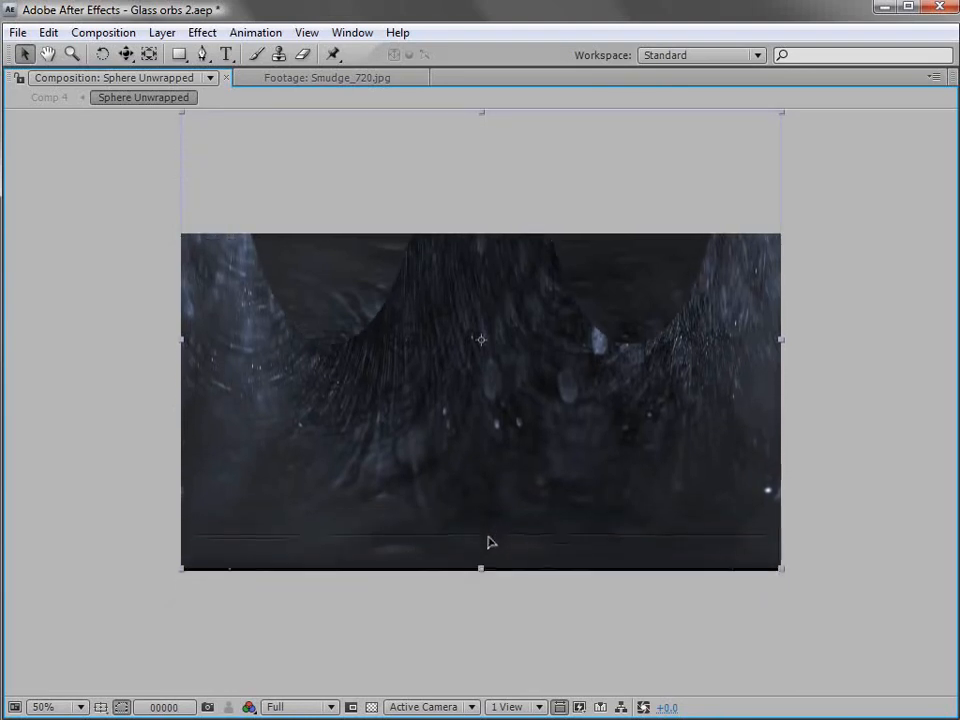
Apply a Linear Wipe to the flipped copy with a 0° wipe angle and 51% transition completion.
{"action": "left_click", "coordinate": [202, 32]}
{"action": "left_click", "coordinate": [258, 617]}
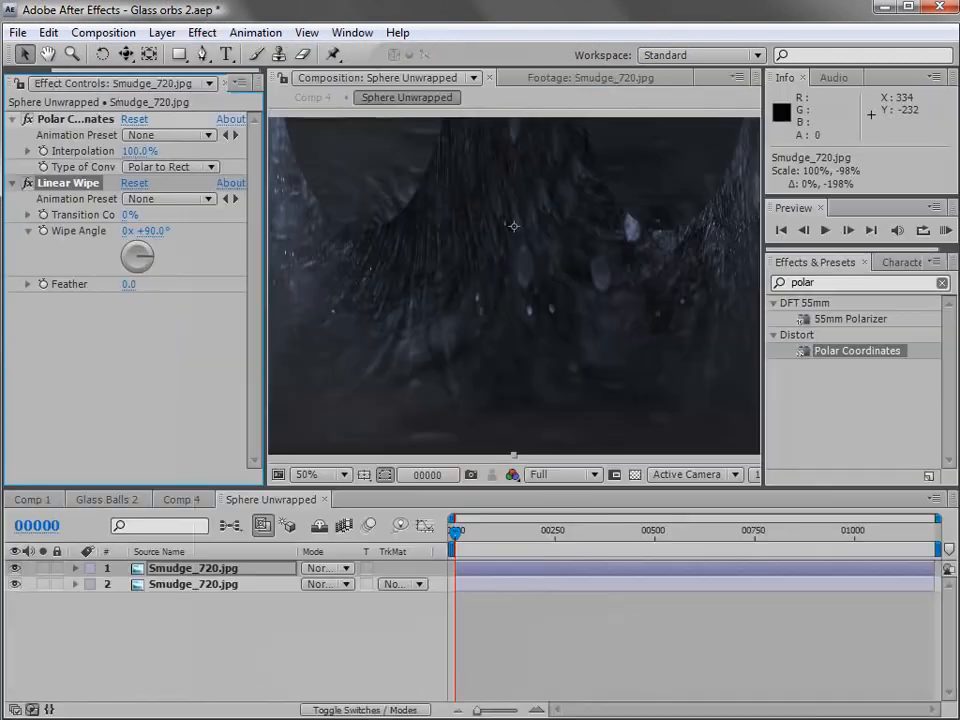
{"action": "left_click", "coordinate": [153, 232]}
{"action": "type", "text": "0"}
{"action": "key", "text": "Return"}
{"action": "left_click_drag", "start_coordinate": [131, 213], "coordinate": [165, 203]}
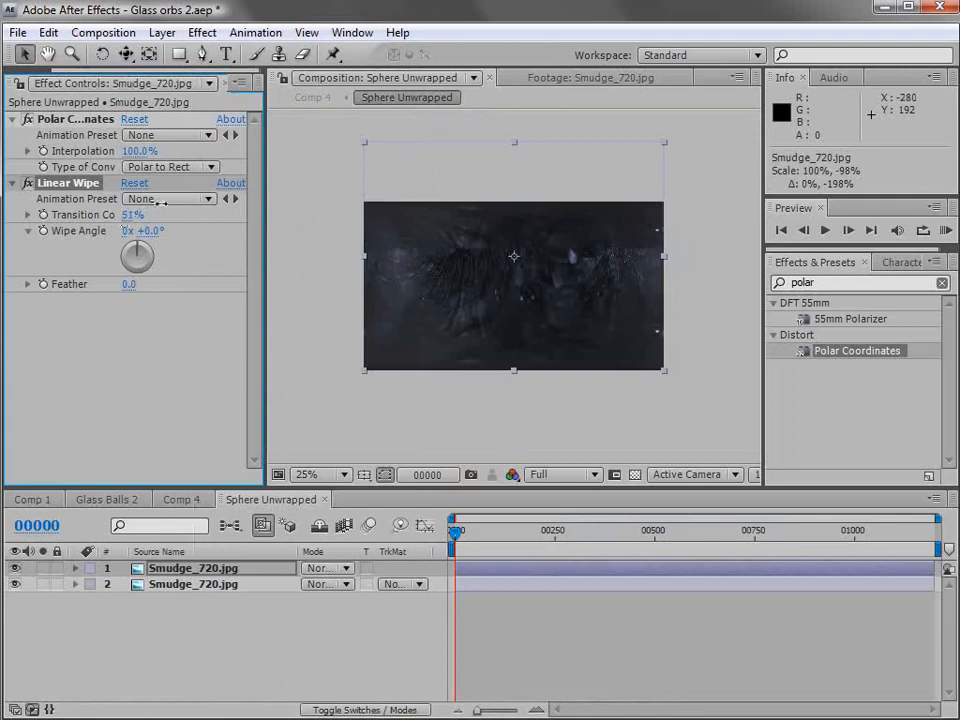
Set the Linear Wipe feather to 122 and fine-tune its transition completion to blend the seam between the two textures.
{"action": "key", "text": "period"}
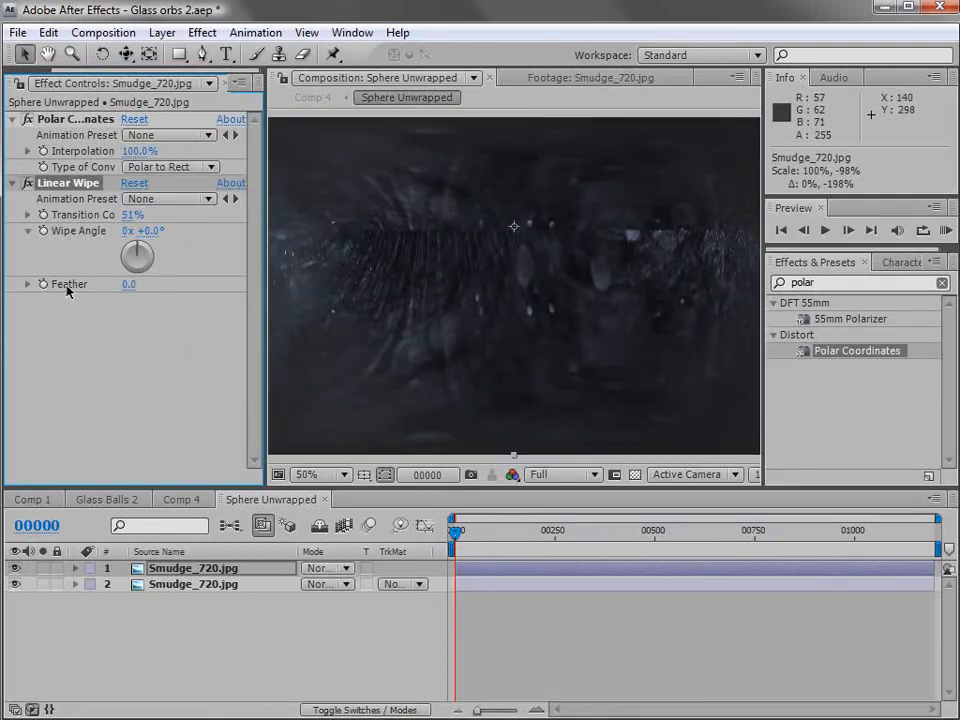
{"action": "left_click_drag", "start_coordinate": [128, 285], "coordinate": [231, 274]}
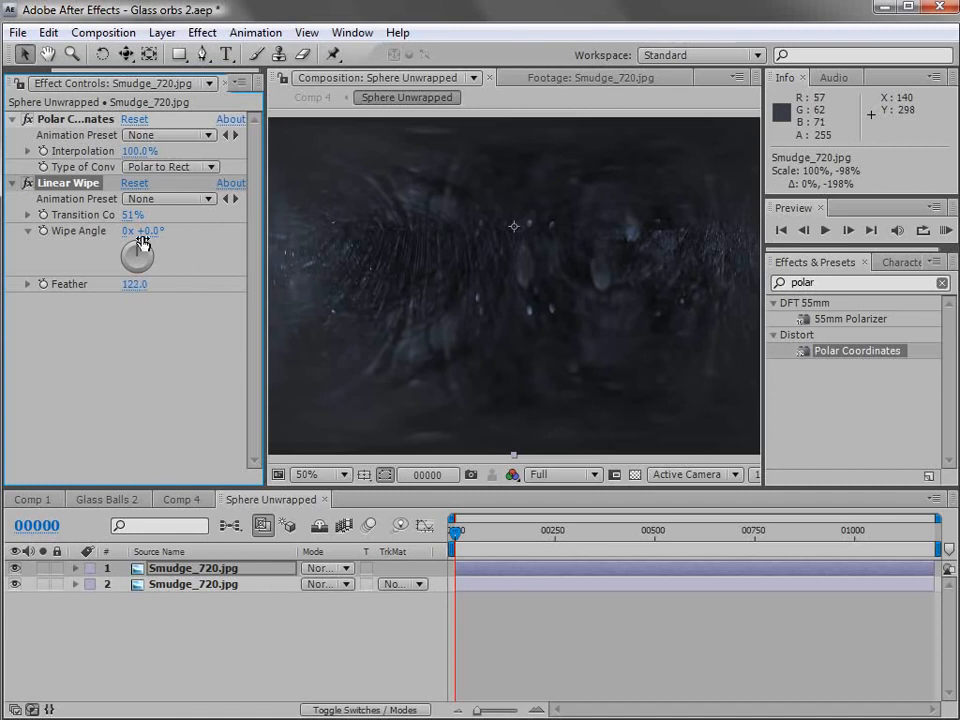
{"action": "left_click_drag", "start_coordinate": [126, 214], "coordinate": [130, 211]}
{"action": "left_click_drag", "start_coordinate": [128, 214], "coordinate": [127, 215]}
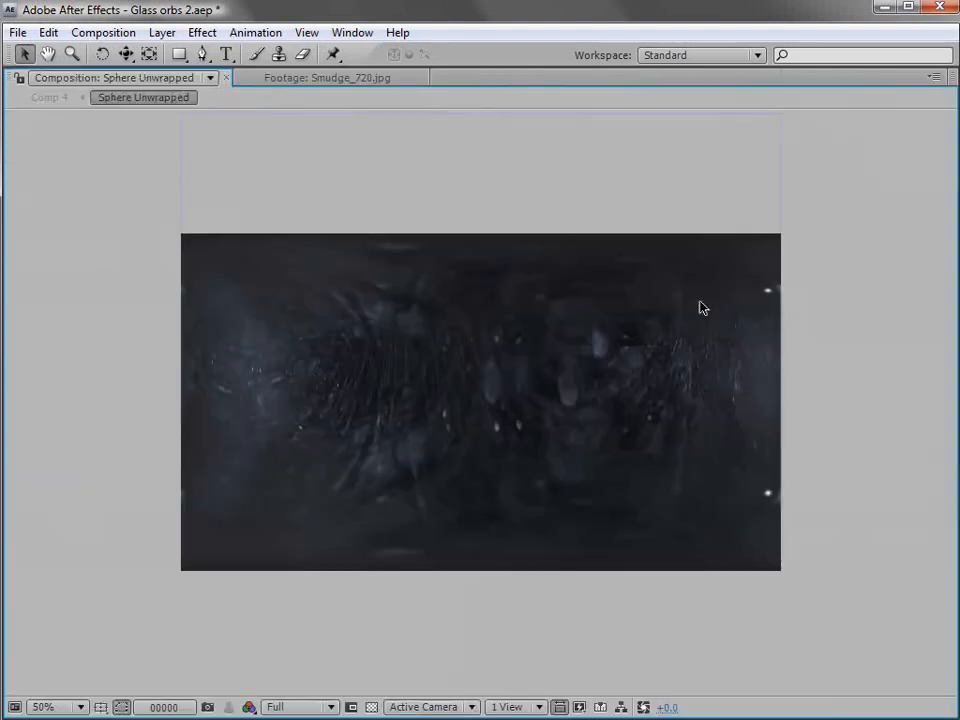
{"action": "key", "text": "grave"}
Apply the CC Sphere effect to the Sphere Unwrapped layer in Comp 4.
{"action": "left_click", "coordinate": [181, 499]}
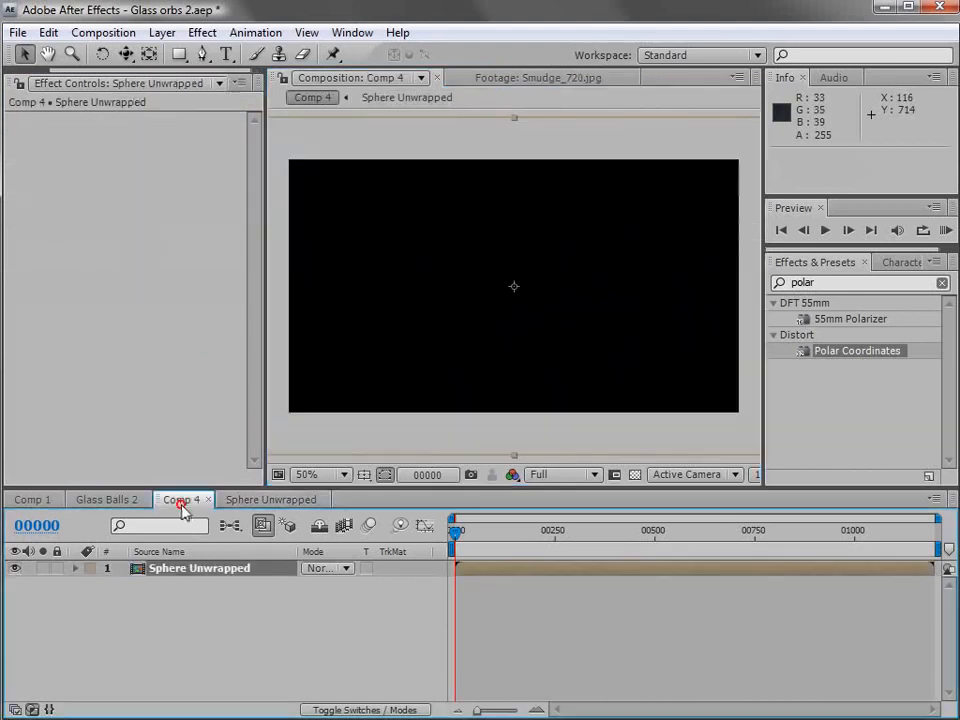
{"action": "key", "text": "ctrl+z"}
{"action": "left_click", "coordinate": [813, 285]}
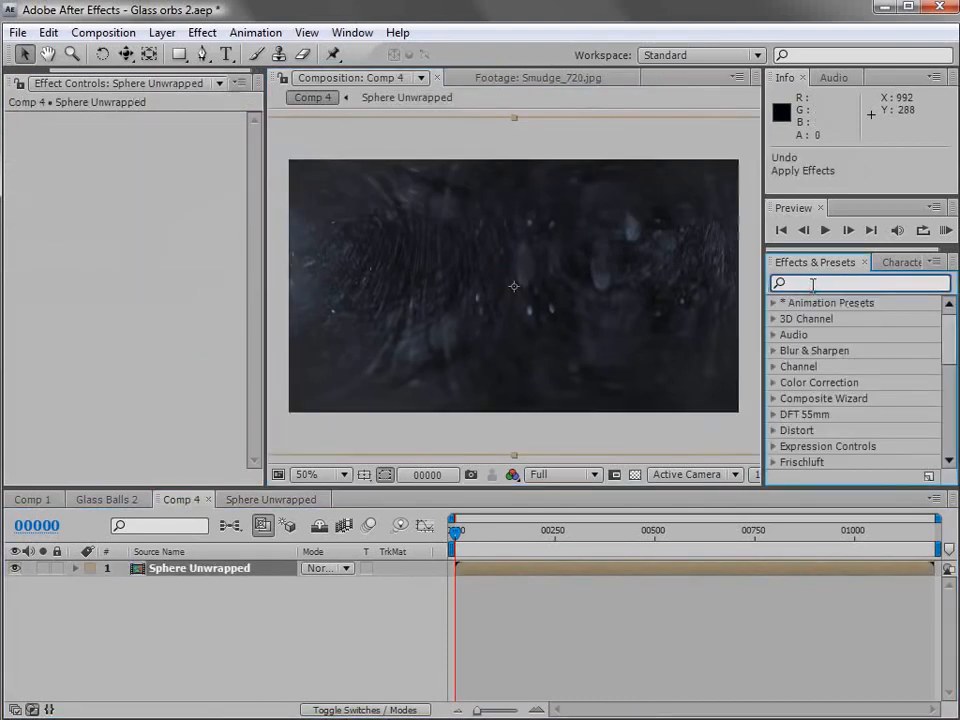
{"action": "type", "text": "sphere"}
{"action": "left_click_drag", "start_coordinate": [850, 325], "coordinate": [510, 292]}
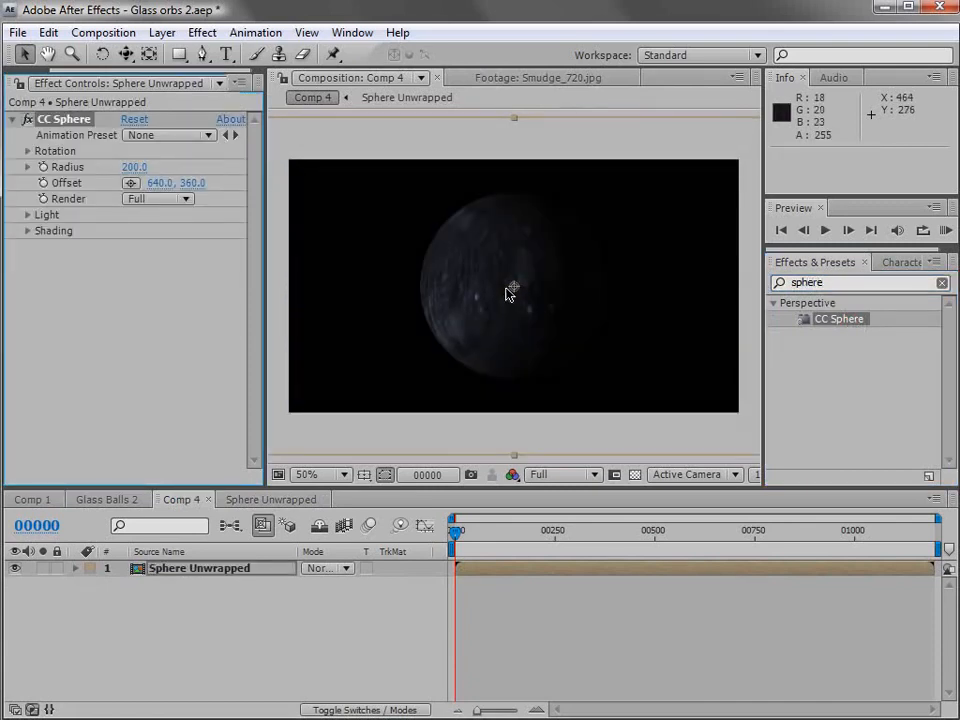
Set the CC Sphere shading to 100 ambient and 0 diffuse.
{"action": "left_click", "coordinate": [26, 231]}
{"action": "left_click", "coordinate": [131, 246]}
{"action": "type", "text": "100"}
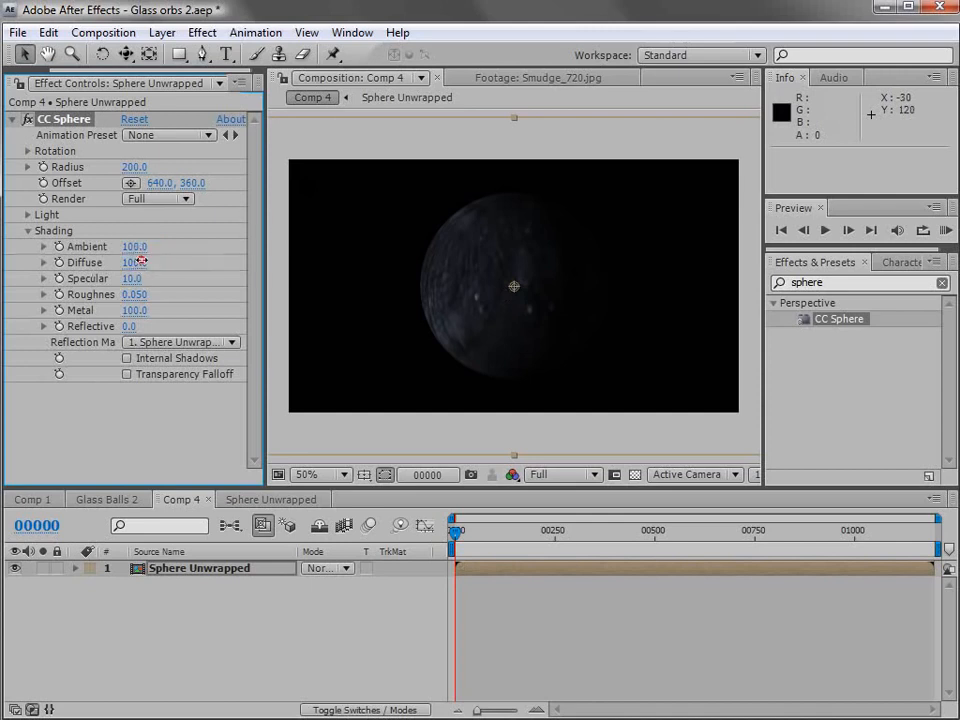
{"action": "left_click", "coordinate": [138, 262]}
{"action": "type", "text": "0"}
{"action": "key", "text": "Return"}
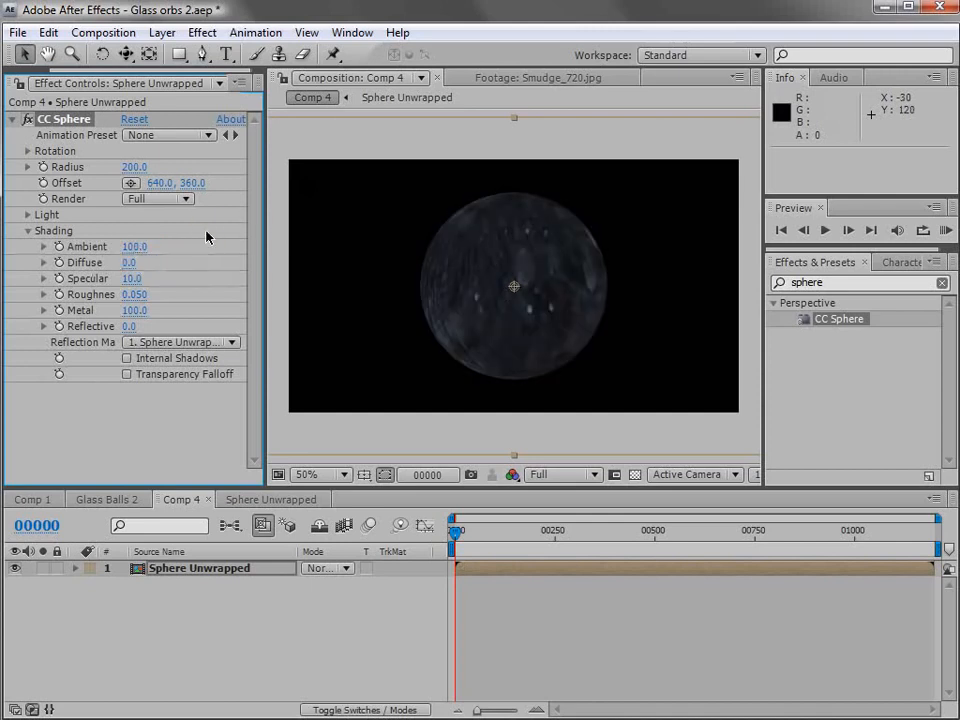
Turn the sphere about its X axis to inspect the wrapped texture up close, and reset Rotation X to 0°.
{"action": "left_click", "coordinate": [28, 150]}
{"action": "scroll", "coordinate": [476, 268], "scroll_direction": "up", "scroll_amount": 2}
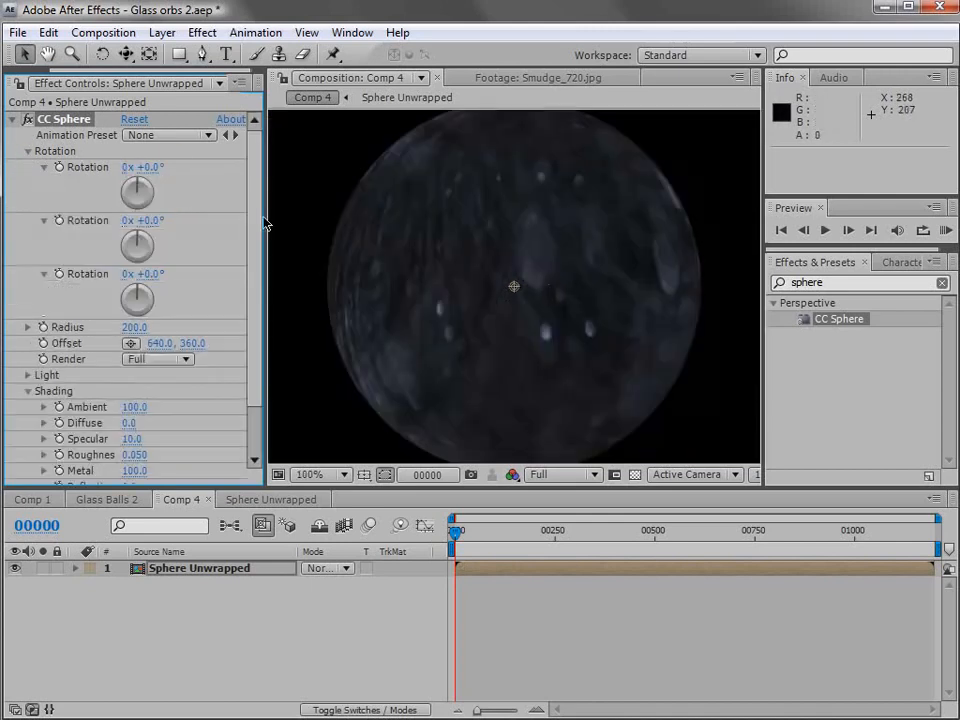
{"action": "left_click_drag", "start_coordinate": [152, 166], "coordinate": [171, 176]}
{"action": "left_click", "coordinate": [150, 167]}
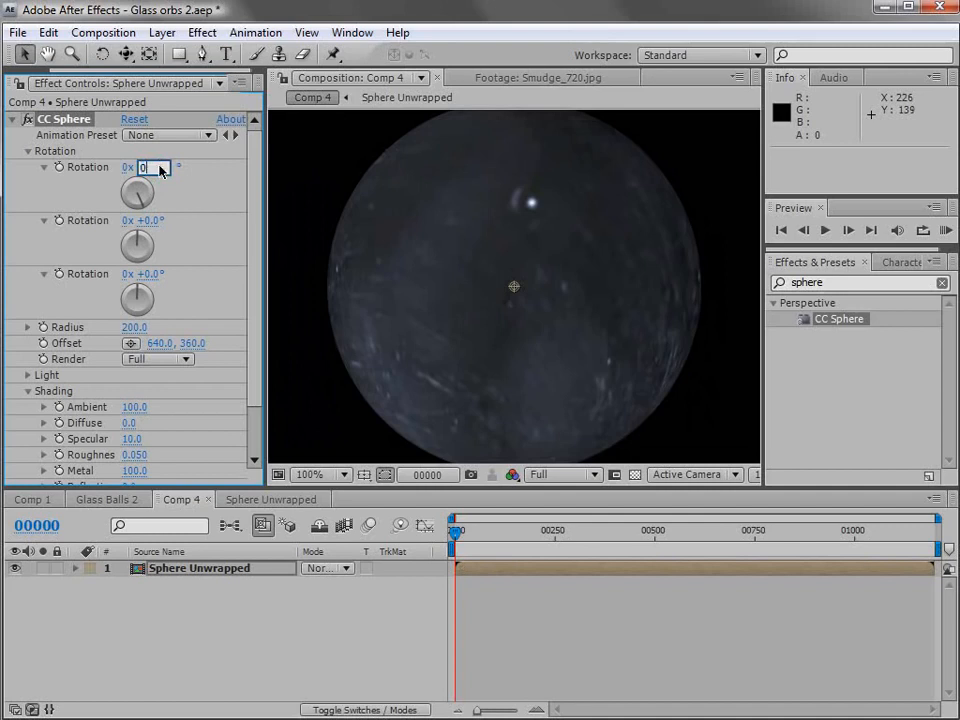
{"action": "type", "text": "0"}
{"action": "key", "text": "Return"}
{"action": "key", "text": "comma"}
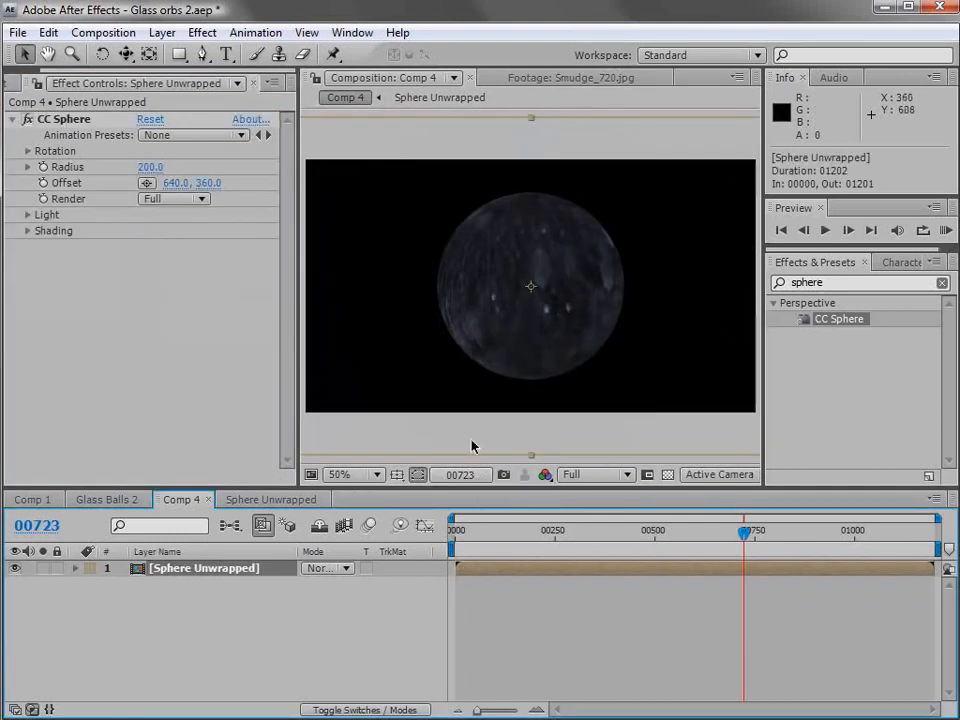
Add the expression time*20 to the CC Sphere's Rotation Y and scrub the timeline to check the spin.
{"action": "left_click", "coordinate": [28, 152]}
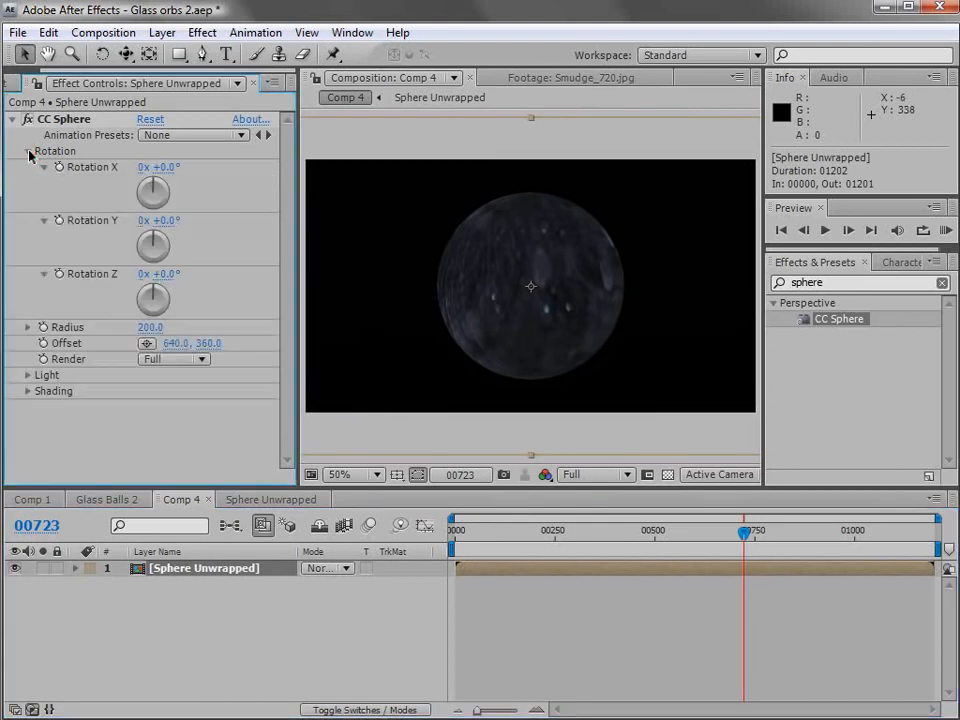
{"action": "left_click", "coordinate": [59, 221], "text": "alt"}
{"action": "type", "text": "time*20"}
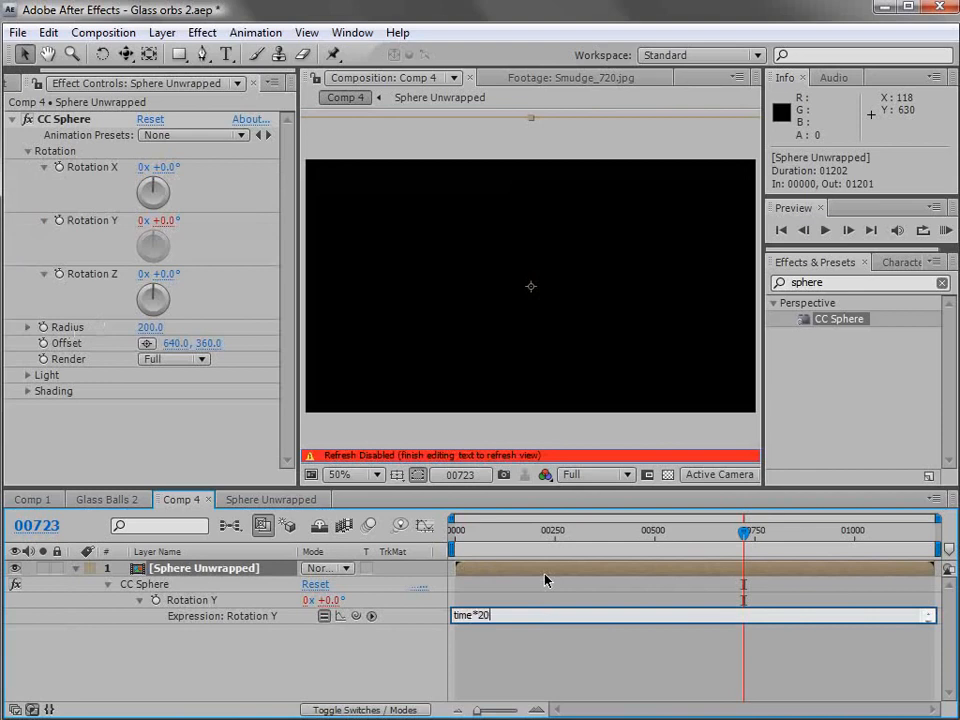
{"action": "left_click", "coordinate": [481, 601]}
{"action": "left_click_drag", "start_coordinate": [490, 540], "coordinate": [478, 581]}
{"action": "left_click", "coordinate": [476, 569]}
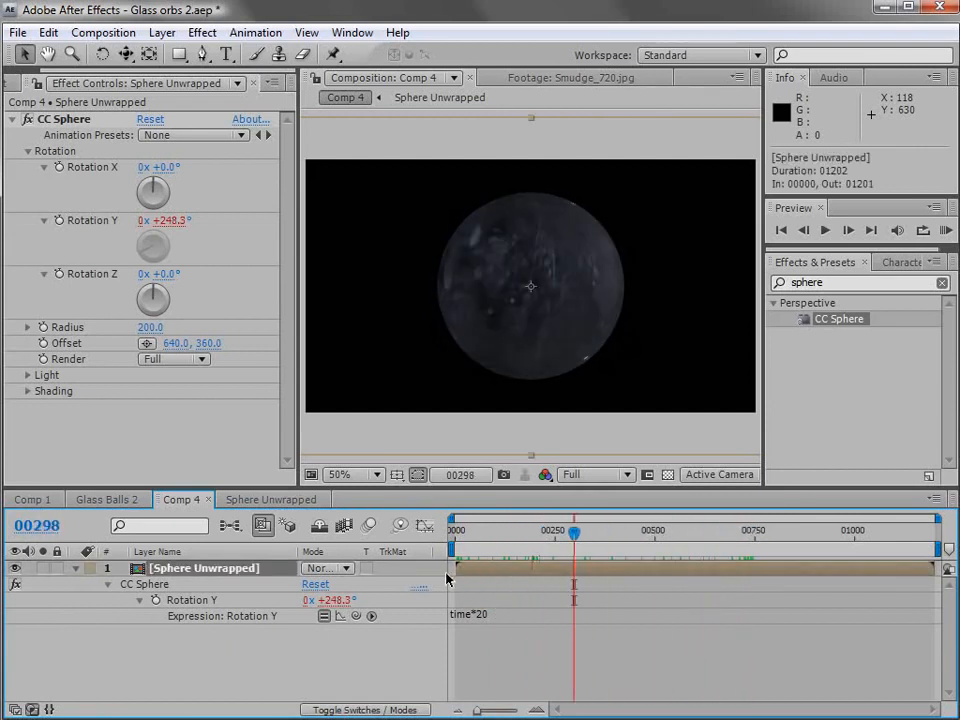
Duplicate the Sphere Unwrapped layer, set the copy's CC Sphere render to Inside, and scrub through its rotation.
{"action": "left_click", "coordinate": [60, 32]}
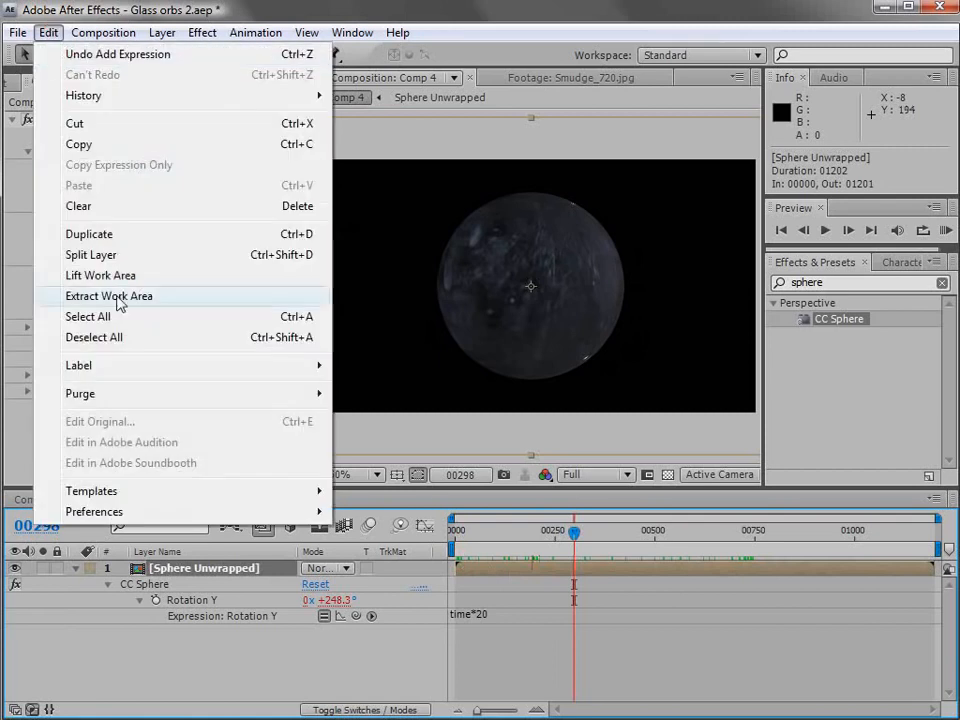
{"action": "left_click", "coordinate": [97, 234]}
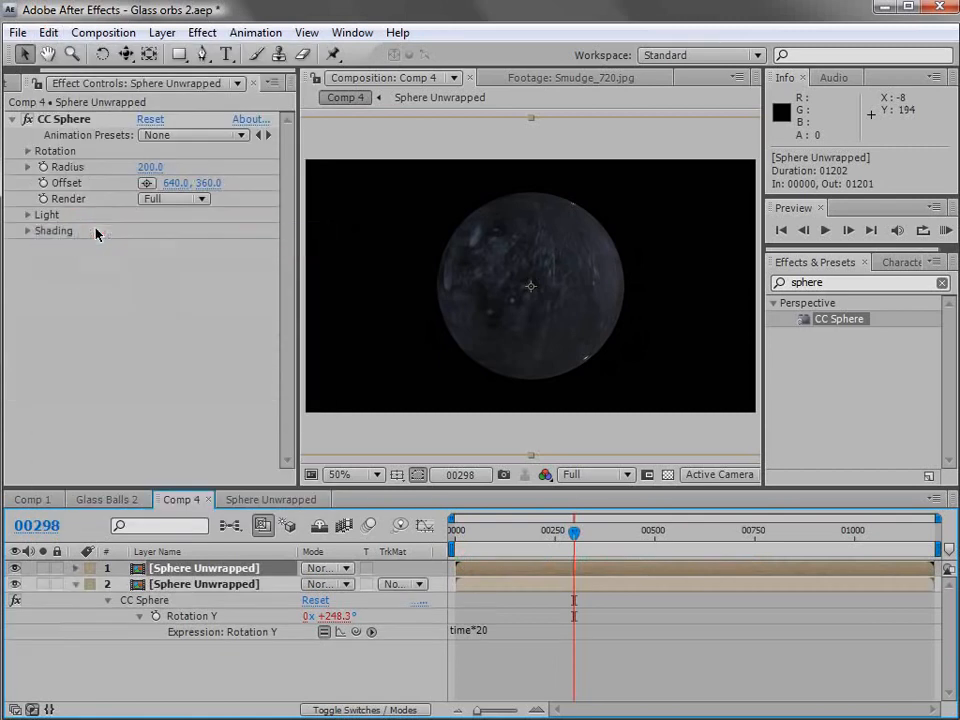
{"action": "left_click", "coordinate": [149, 199]}
{"action": "left_click", "coordinate": [177, 242]}
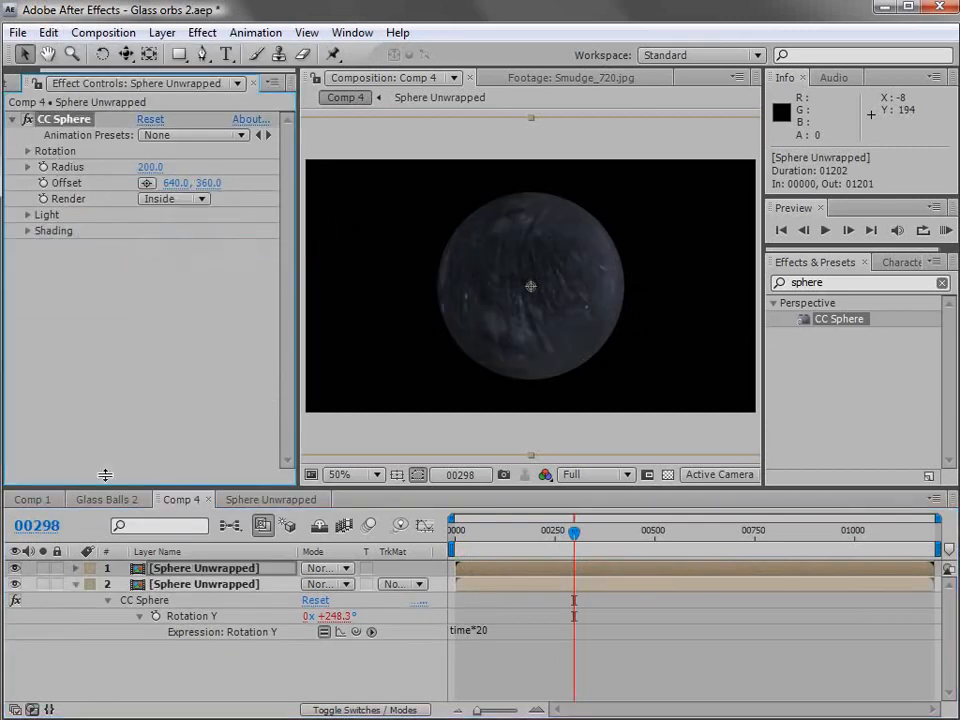
{"action": "left_click_drag", "start_coordinate": [481, 533], "coordinate": [520, 533]}
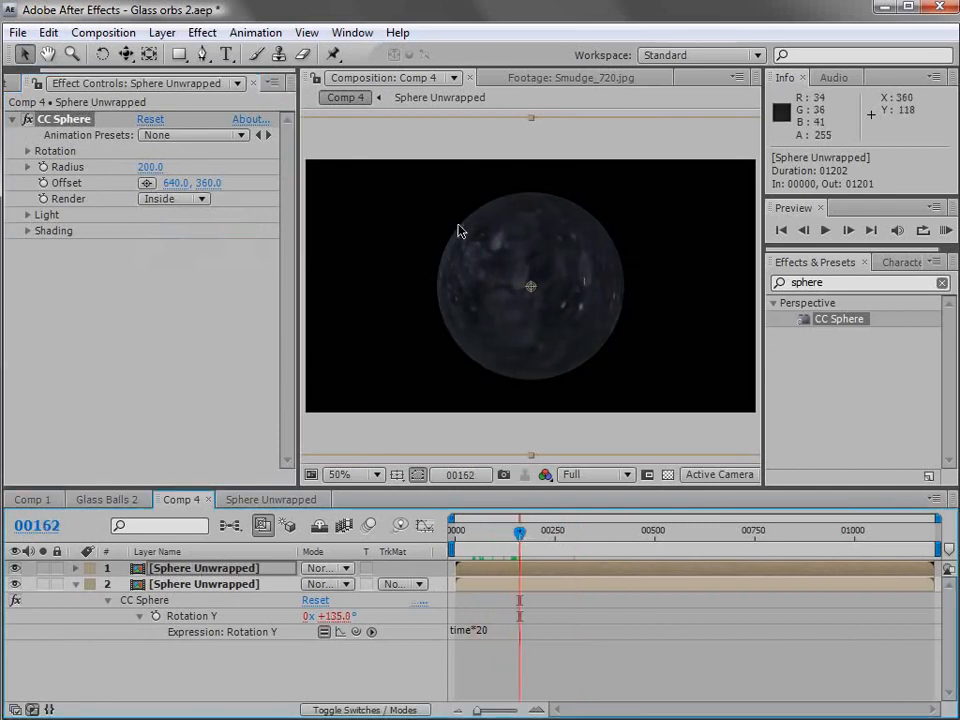
Move the inside-rendered sphere layer below the other one and rename it "Inside".
{"action": "left_click_drag", "start_coordinate": [189, 574], "coordinate": [189, 628]}
{"action": "key", "text": "Return"}
{"action": "type", "text": "Inside"}
{"action": "key", "text": "Return"}
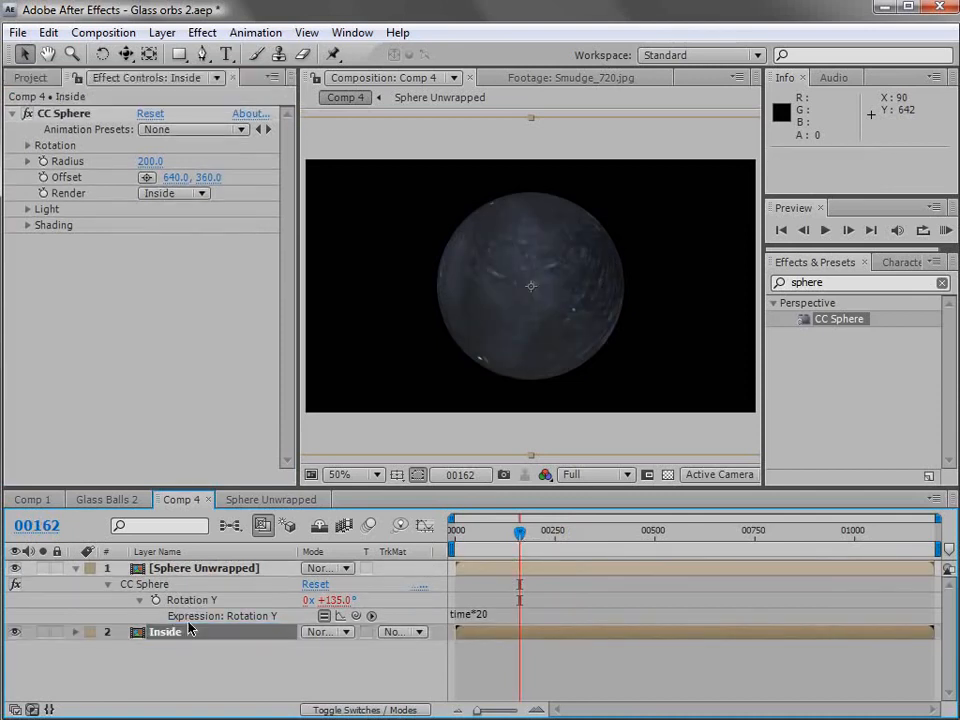
Set the upper sphere layer's CC Sphere render to Outside and rename the layer "Outside".
{"action": "left_click", "coordinate": [177, 570]}
{"action": "left_click", "coordinate": [166, 355]}
{"action": "left_click", "coordinate": [176, 386]}
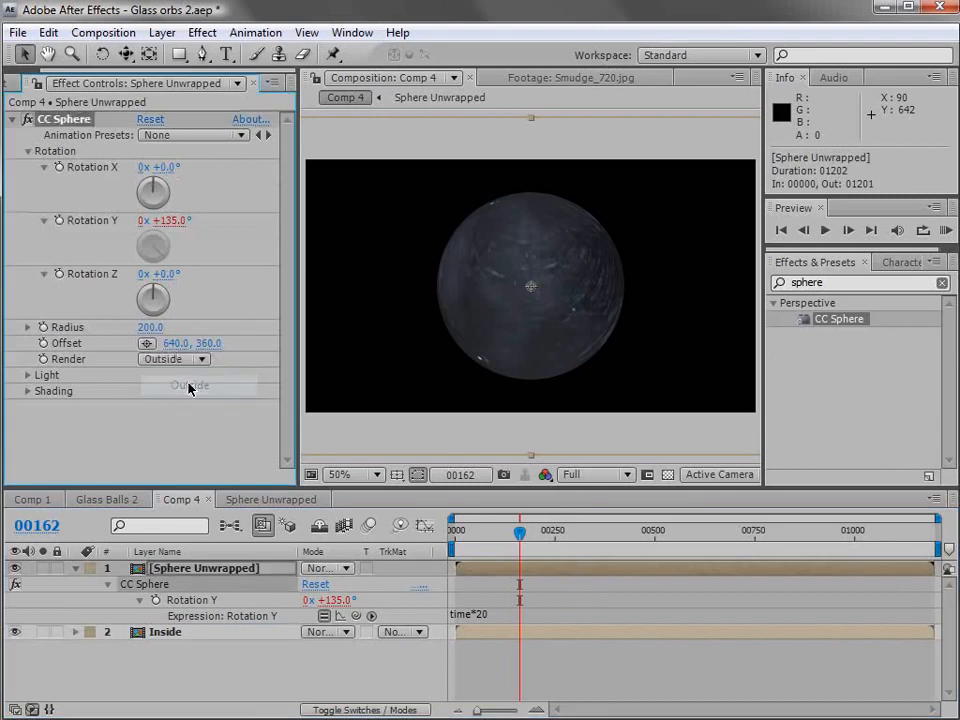
{"action": "key", "text": "Return"}
{"action": "type", "text": "Outside"}
{"action": "key", "text": "Return"}
{"action": "left_click", "coordinate": [189, 583]}
Set the blending mode of both the Outside and Inside layers to Screen, and check the orb's rotation up to frame 317.
{"action": "left_click", "coordinate": [345, 572]}
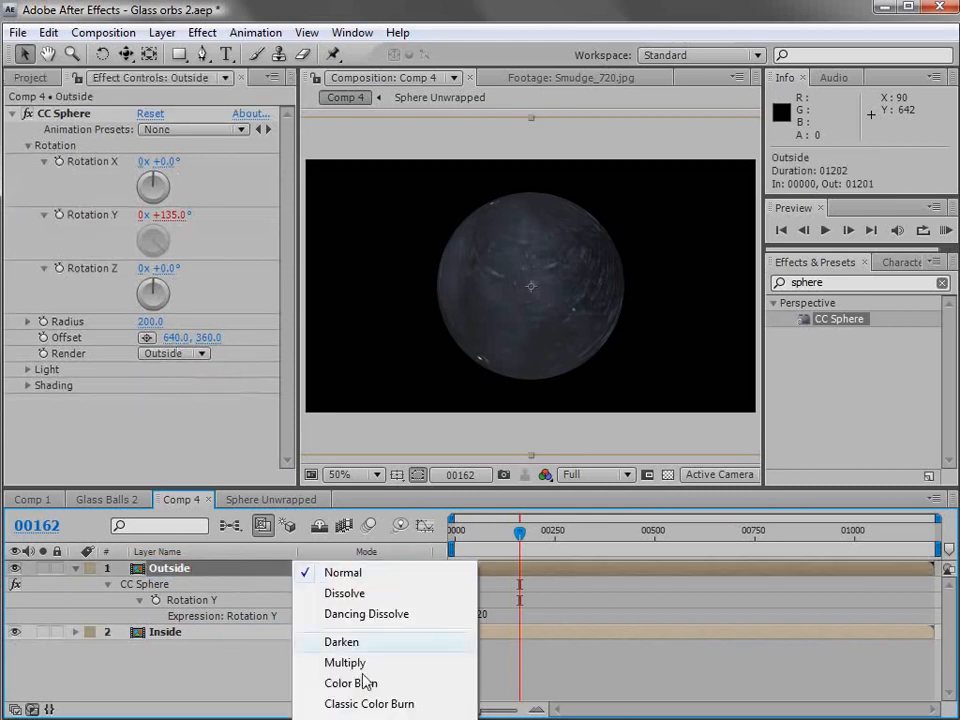
{"action": "left_click", "coordinate": [345, 719]}
{"action": "left_click", "coordinate": [326, 633]}
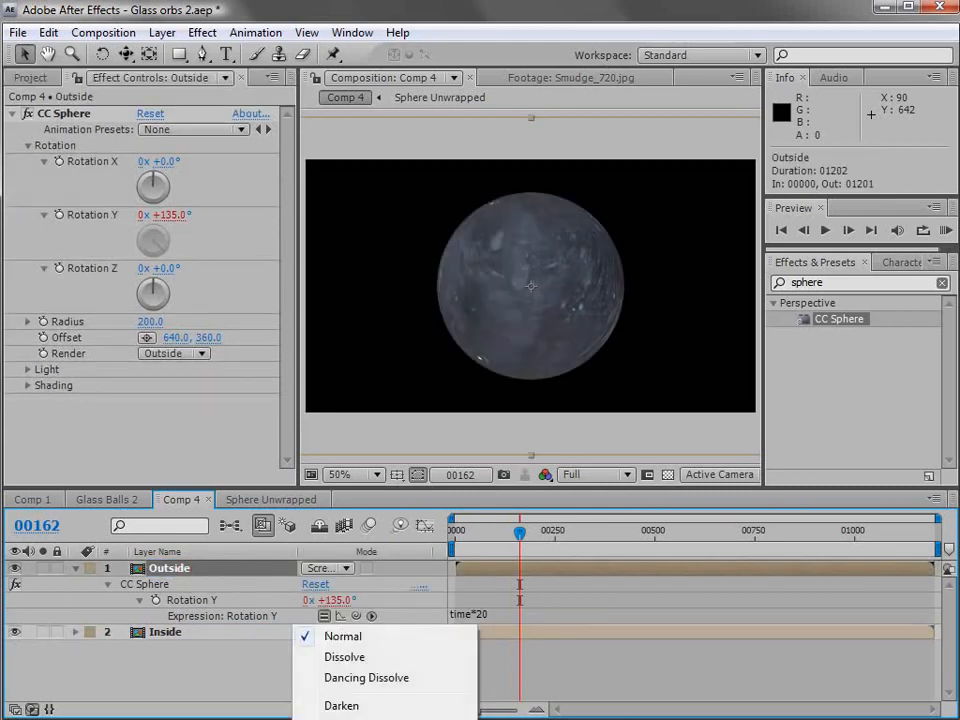
{"action": "left_click", "coordinate": [345, 719]}
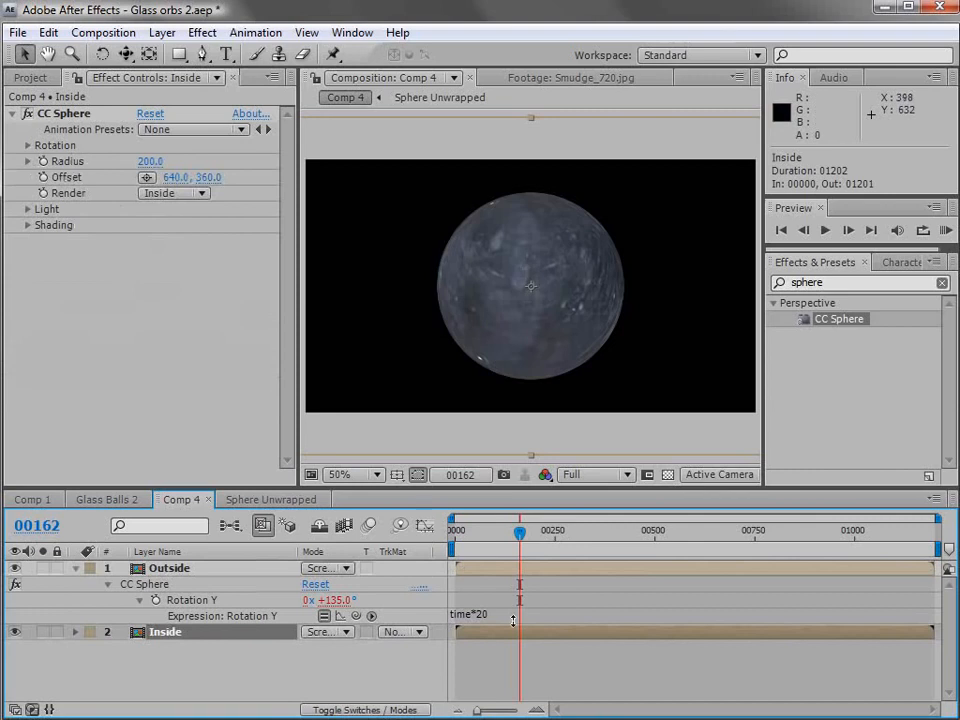
{"action": "left_click_drag", "start_coordinate": [527, 538], "coordinate": [583, 548]}
{"action": "key", "text": "period"}
{"action": "key", "text": "period"}
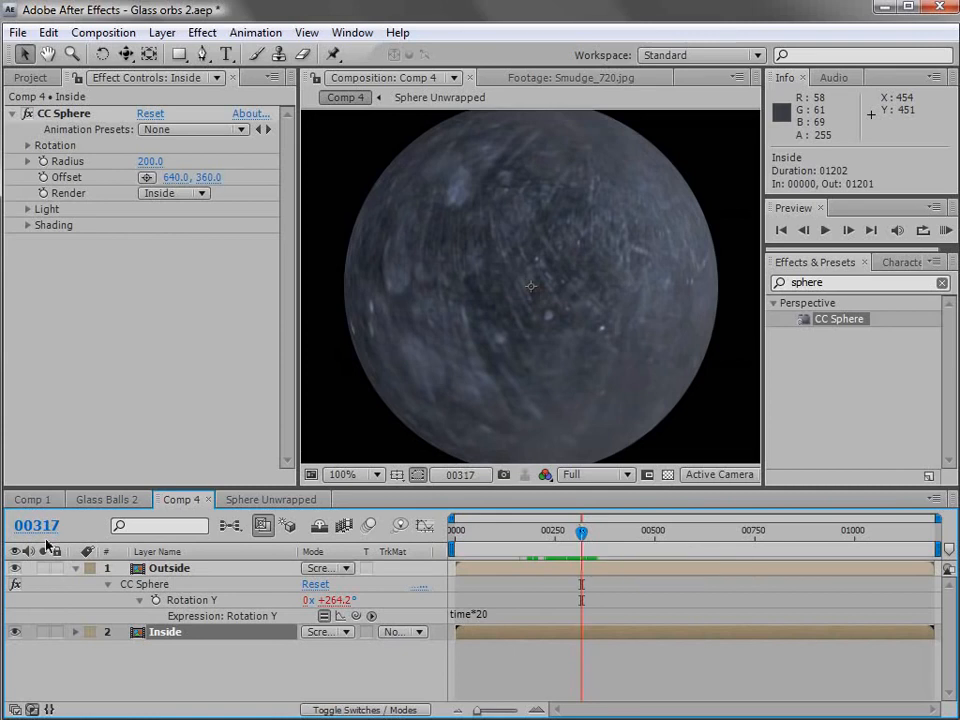
Place probe.jpg in Comp 4 as the top layer, above the Outside and Inside sphere layers.
{"action": "left_click", "coordinate": [75, 569]}
{"action": "key", "text": "comma"}
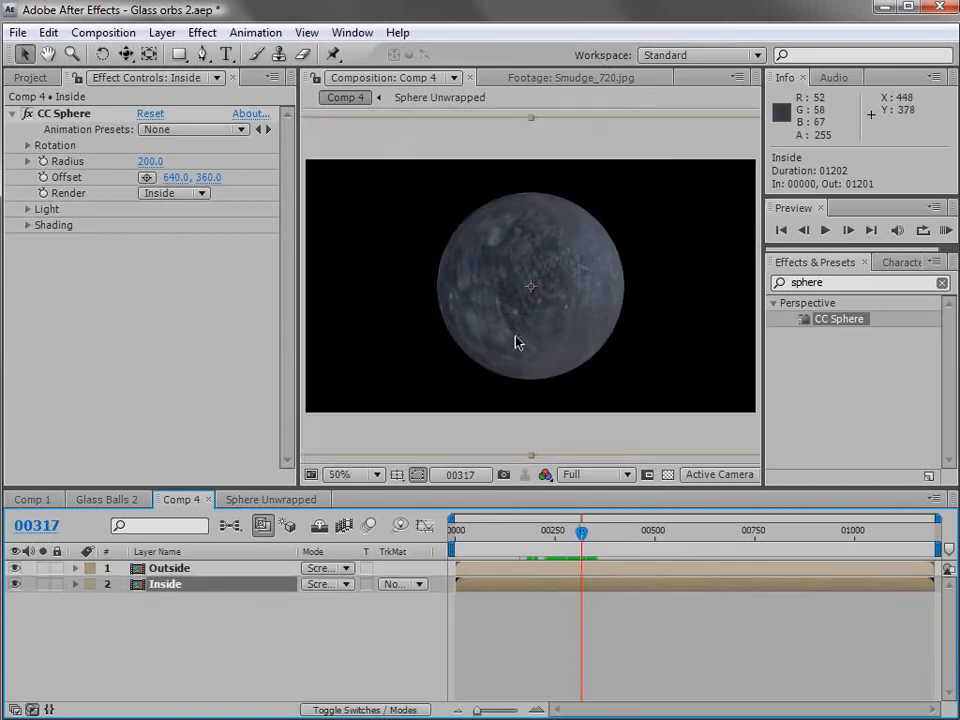
{"action": "left_click", "coordinate": [30, 77]}
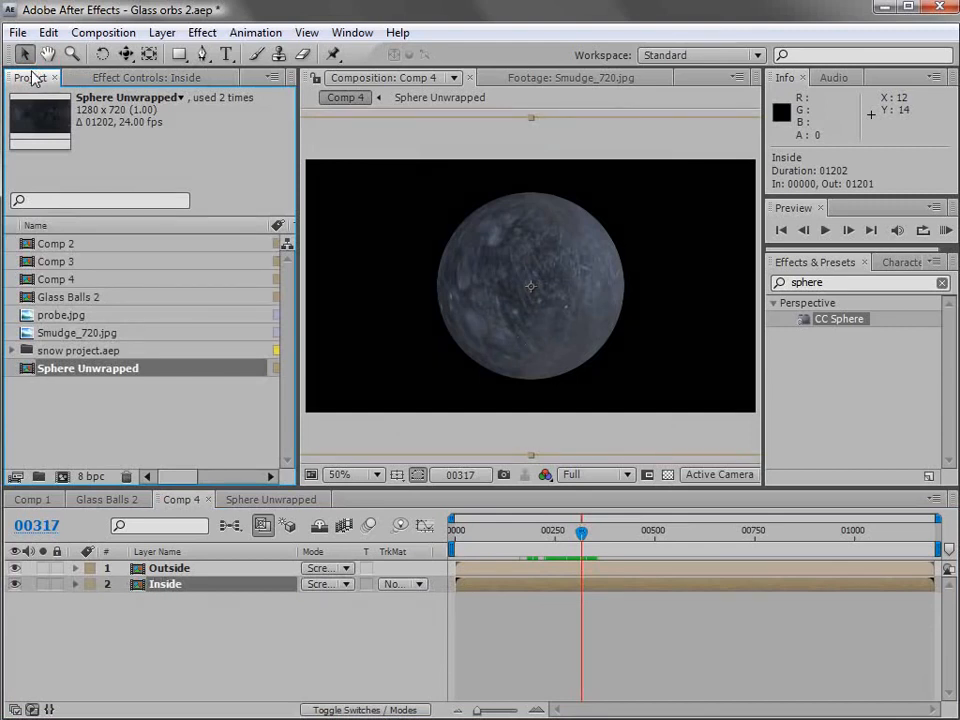
{"action": "left_click", "coordinate": [30, 316]}
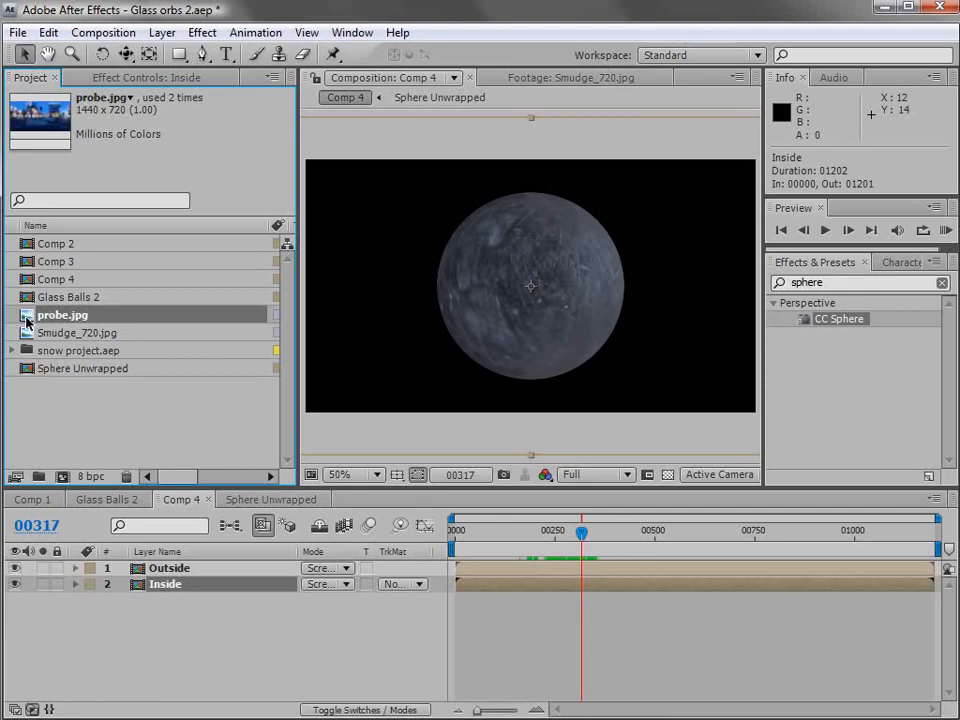
{"action": "left_click_drag", "start_coordinate": [27, 318], "coordinate": [535, 292]}
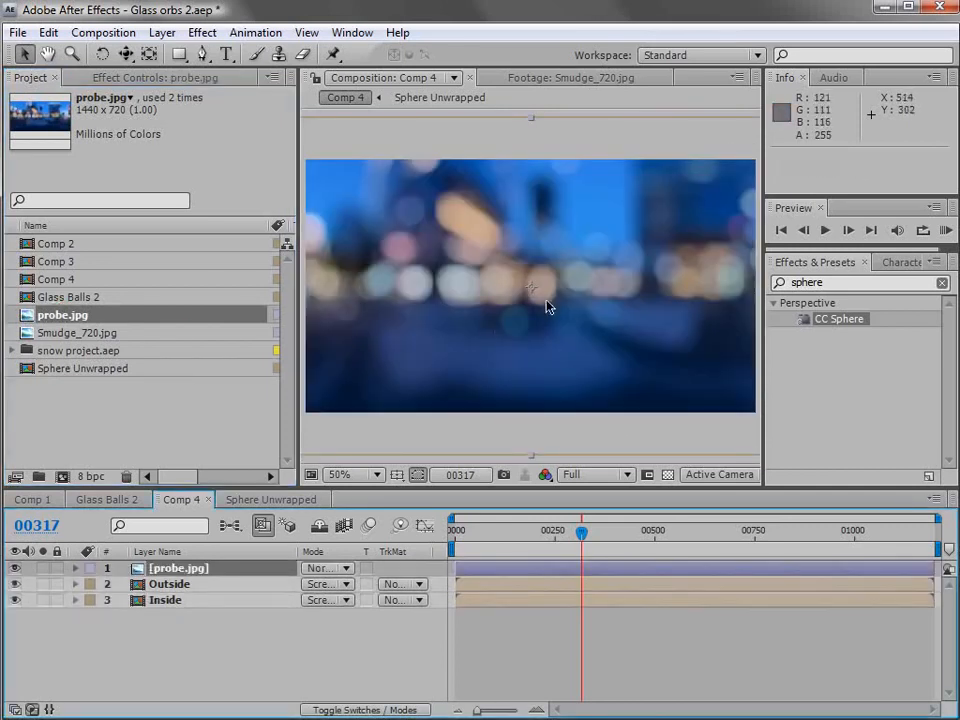
Pre-compose the probe.jpg layer as "Reflection", leaving all attributes in Comp 4.
{"action": "left_click", "coordinate": [161, 32]}
{"action": "left_click", "coordinate": [201, 707]}
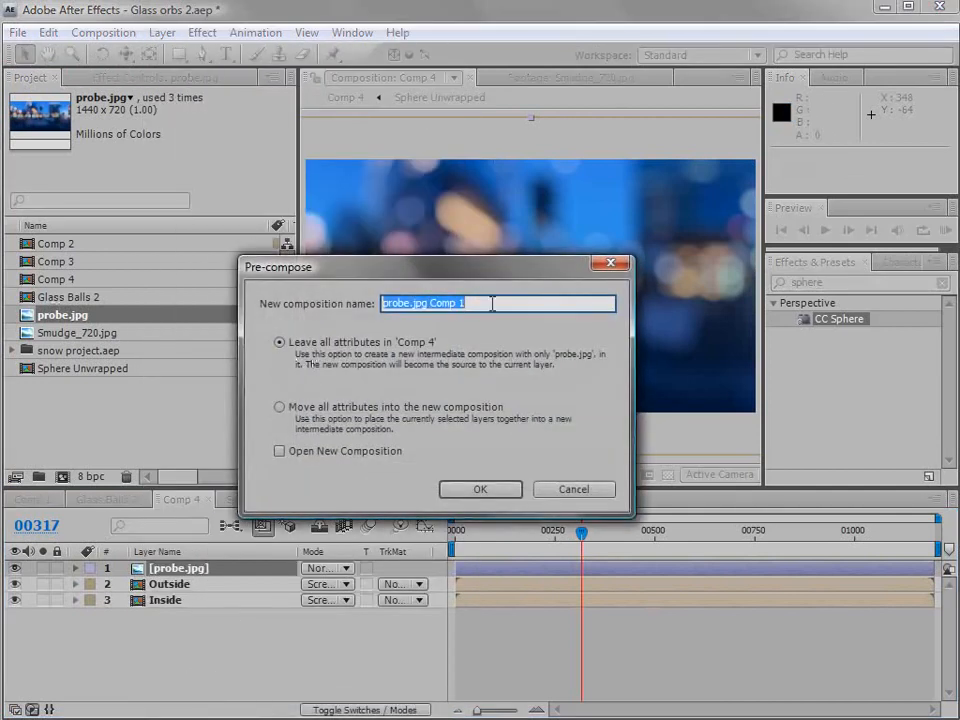
{"action": "type", "text": "Reflec"}
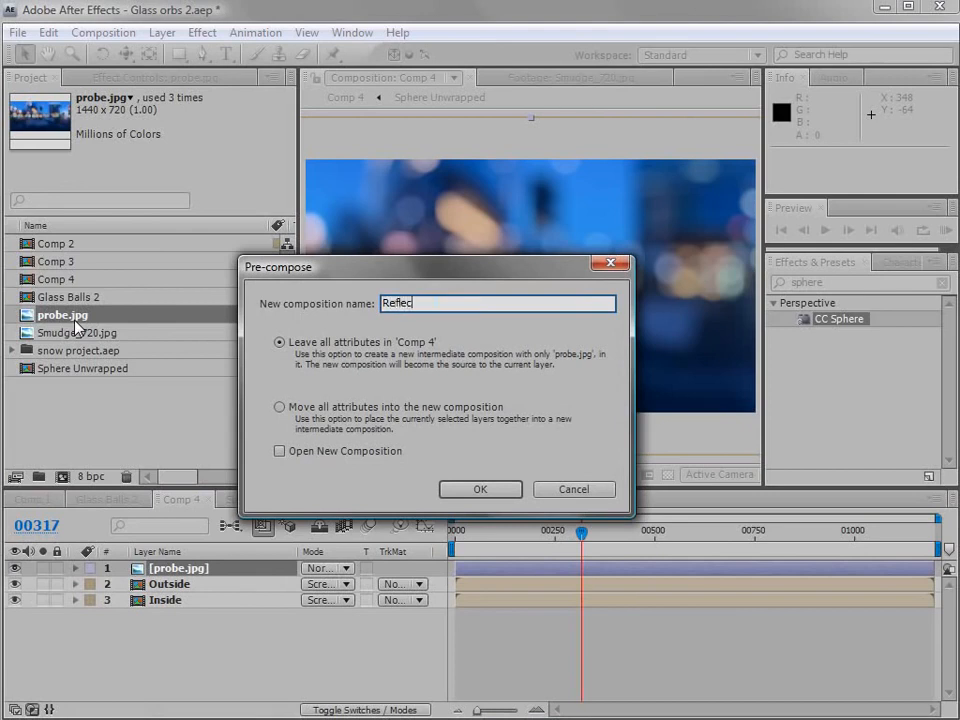
{"action": "type", "text": "tion"}
{"action": "left_click", "coordinate": [484, 490]}
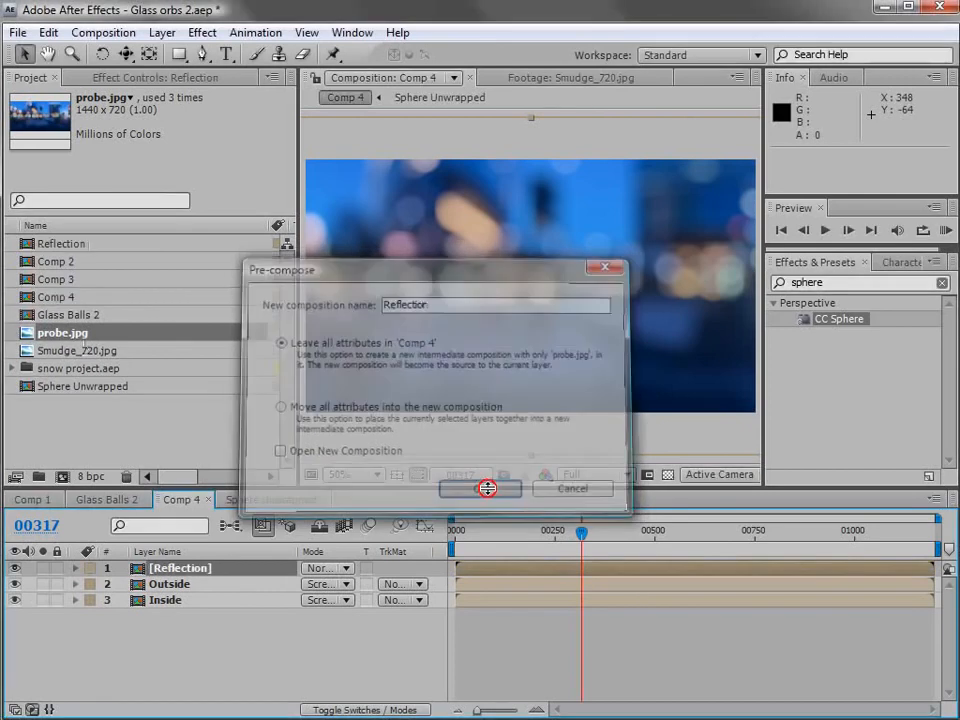
Open the Reflection composition and add a new adjustment layer above probe.jpg.
{"action": "double_click", "coordinate": [140, 572]}
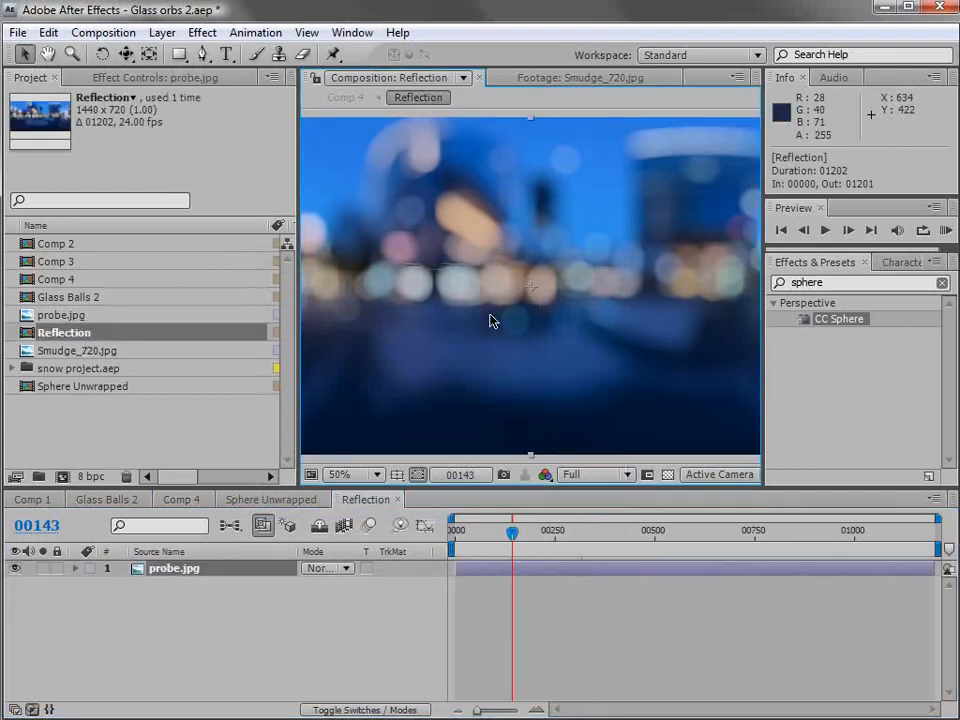
{"action": "key", "text": "grave"}
{"action": "key", "text": "grave"}
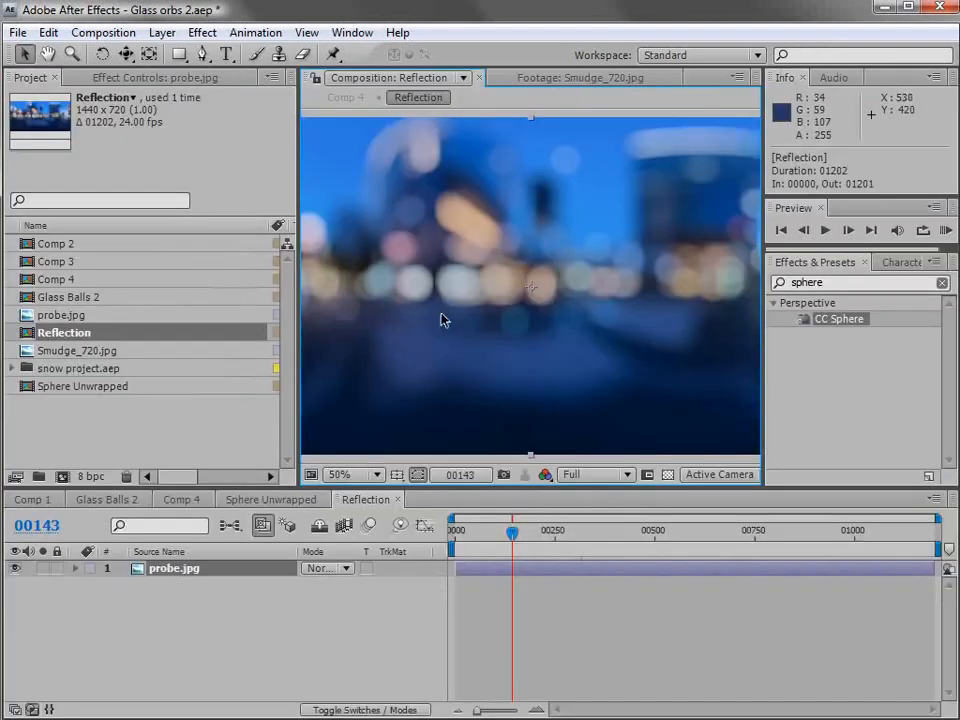
{"action": "left_click", "coordinate": [162, 33]}
{"action": "mouse_move", "coordinate": [180, 56]}
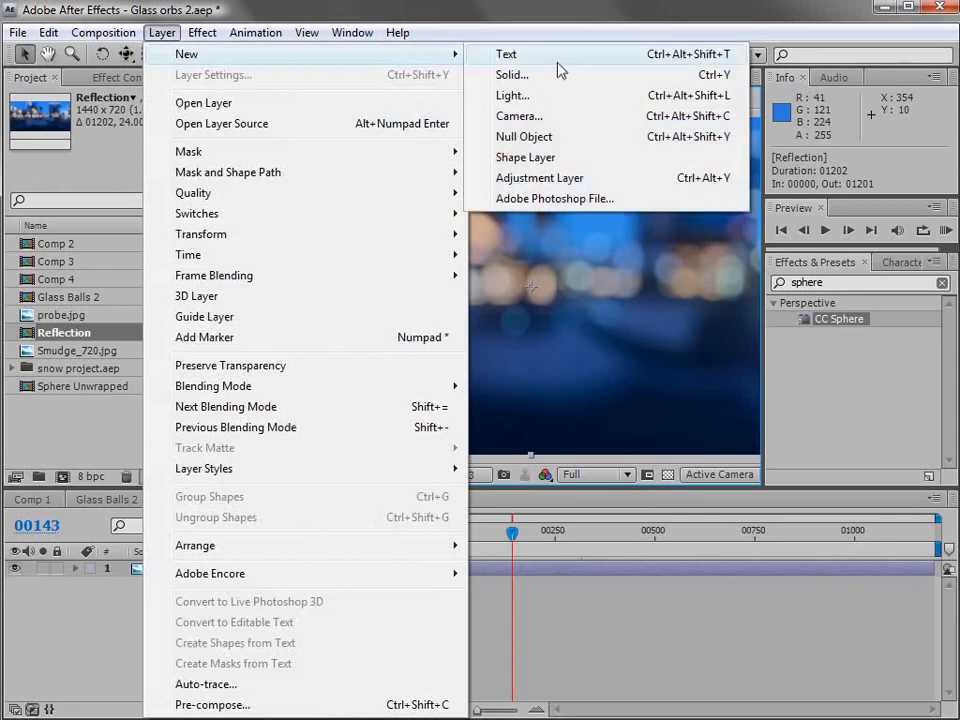
{"action": "left_click", "coordinate": [529, 178]}
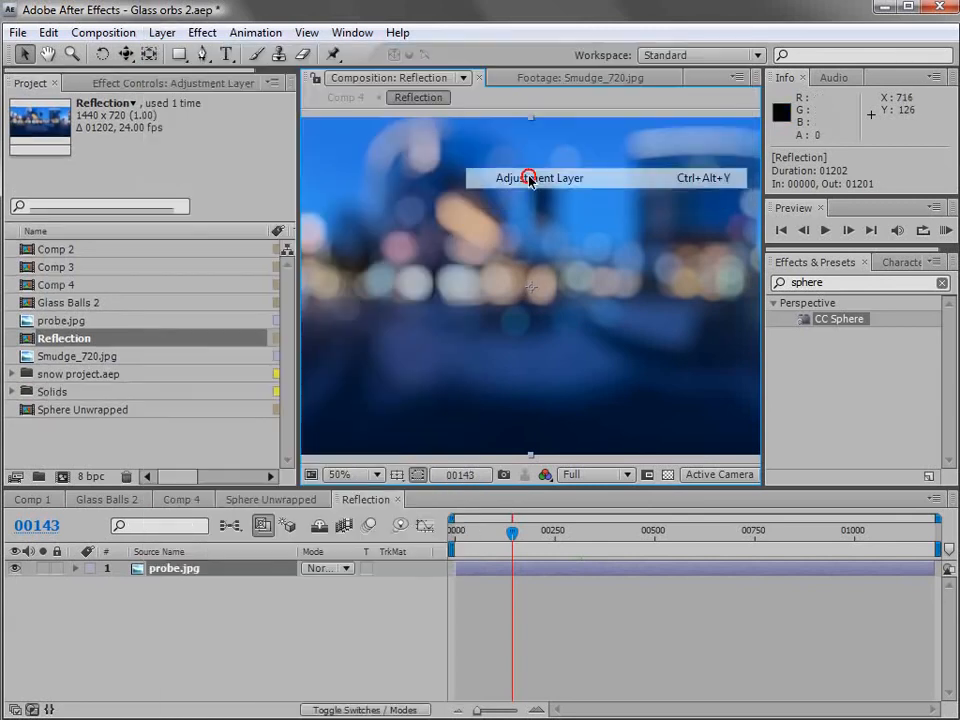
Apply the Offset effect to the adjustment layer and set Shift Center To to 1414.0, 360.0 to expose the seam.
{"action": "double_click", "coordinate": [833, 283]}
{"action": "type", "text": "offset"}
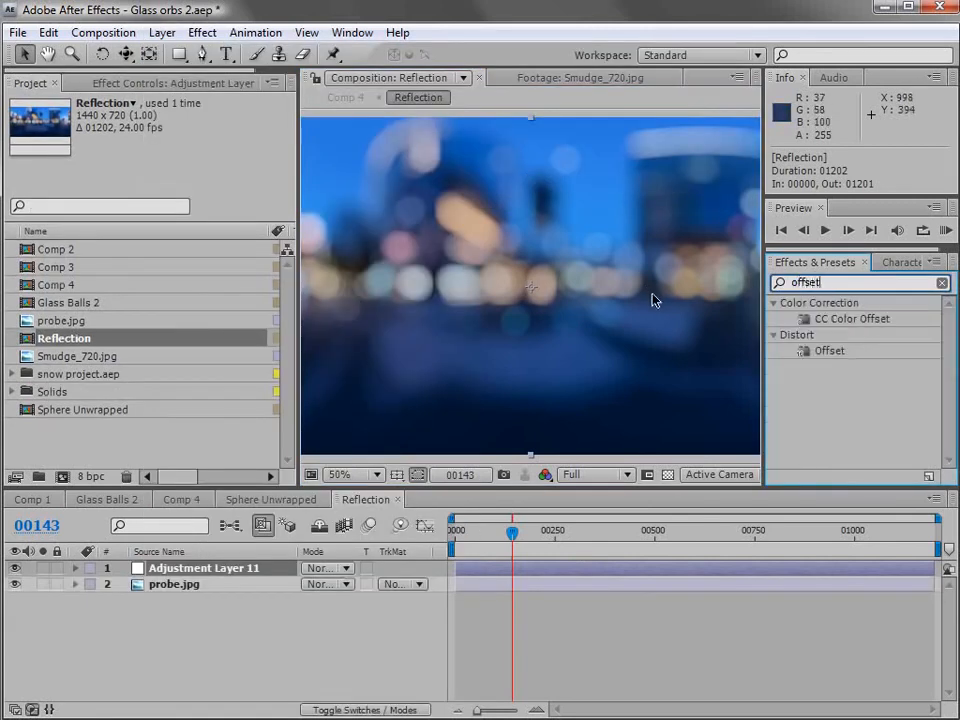
{"action": "left_click_drag", "start_coordinate": [830, 351], "coordinate": [534, 272]}
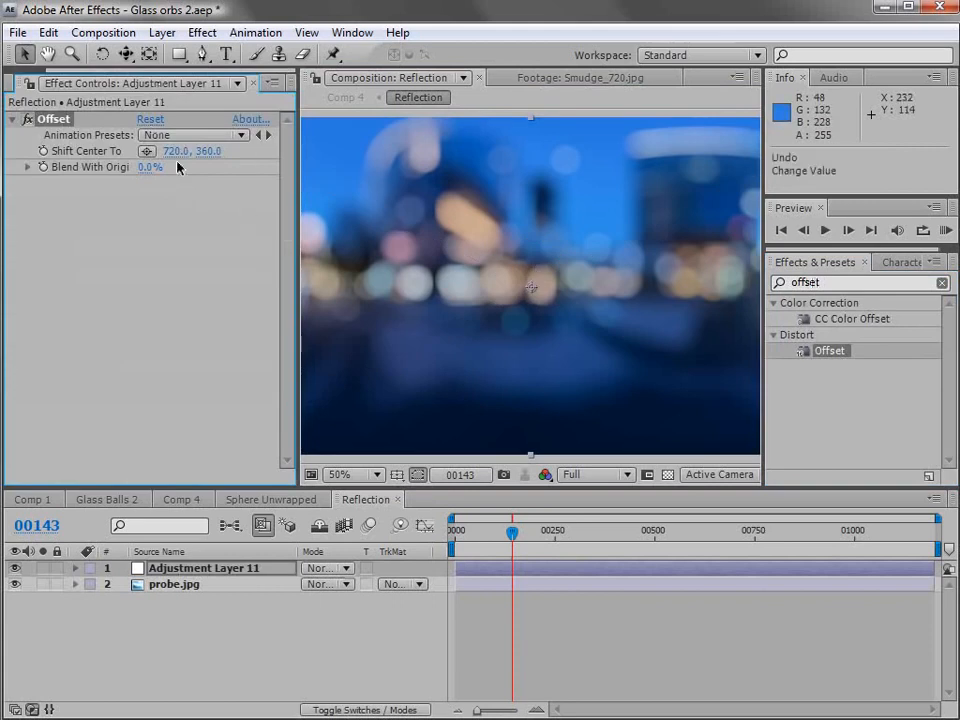
{"action": "left_click_drag", "start_coordinate": [168, 158], "coordinate": [875, 190]}
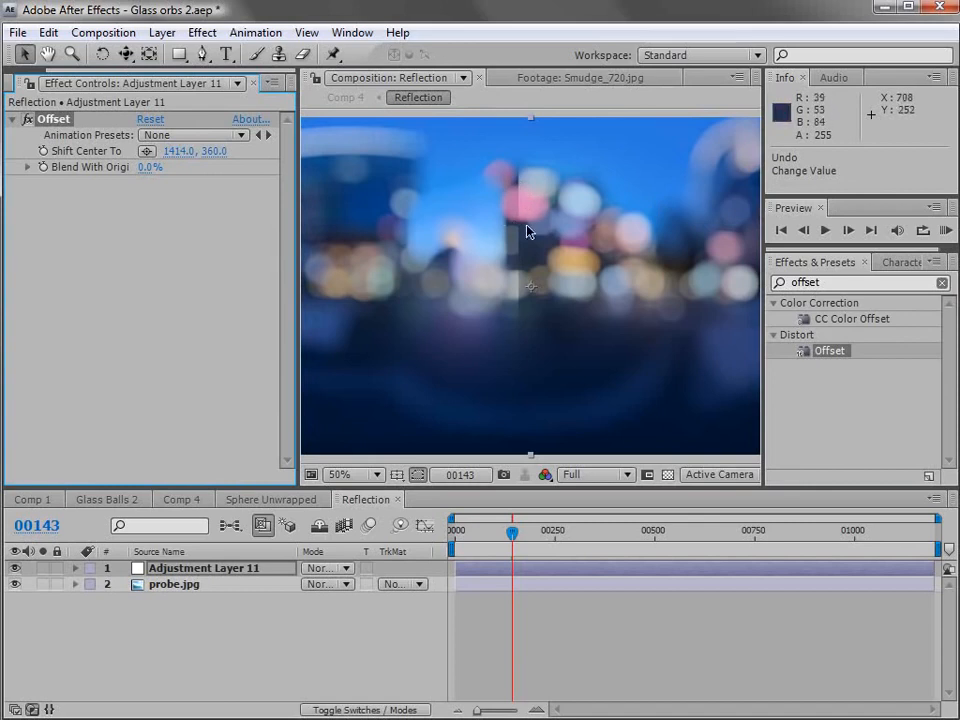
Hide the offset adjustment layer, duplicate probe.jpg, and move the copy horizontally to about 1476.0, 360.0.
{"action": "left_click", "coordinate": [170, 585]}
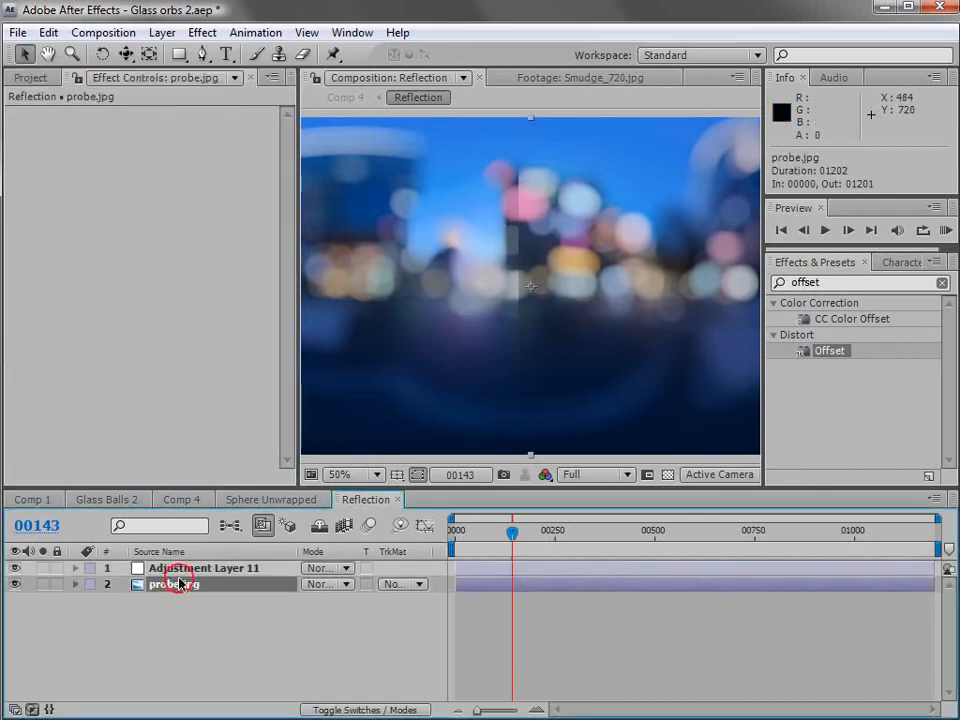
{"action": "left_click", "coordinate": [14, 568]}
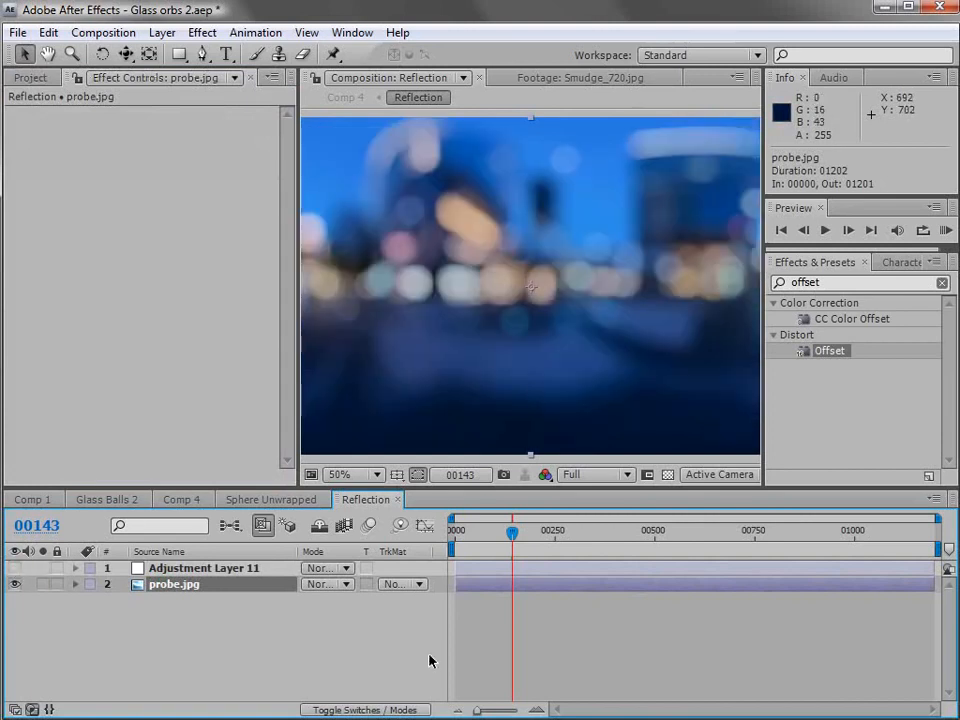
{"action": "key", "text": "comma"}
{"action": "key", "text": "comma"}
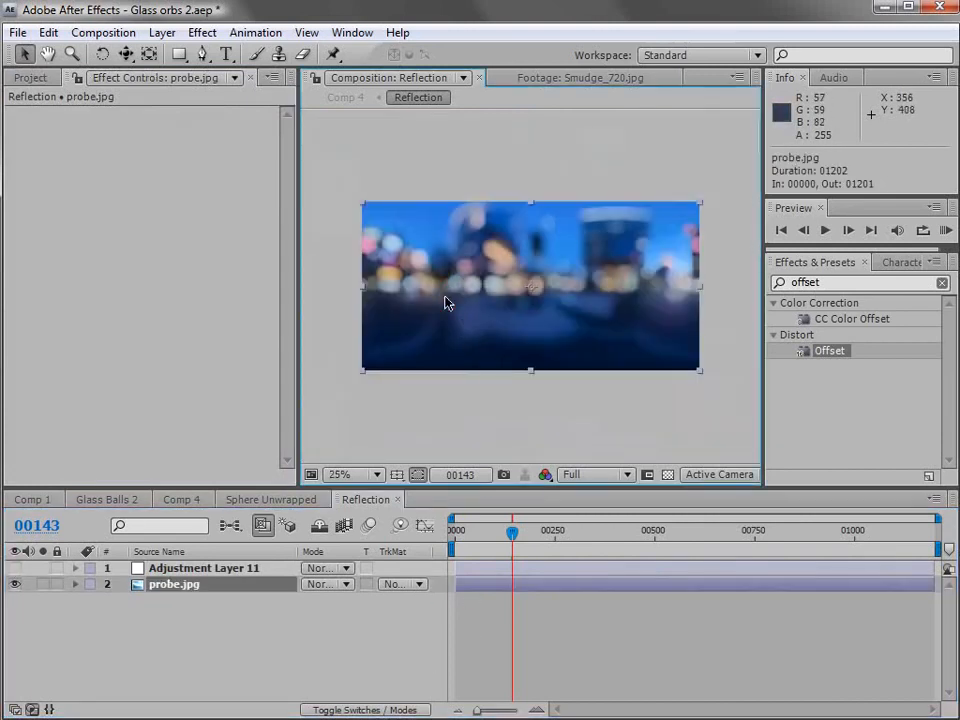
{"action": "key", "text": "ctrl+d"}
{"action": "left_click_drag", "start_coordinate": [418, 304], "coordinate": [570, 300]}
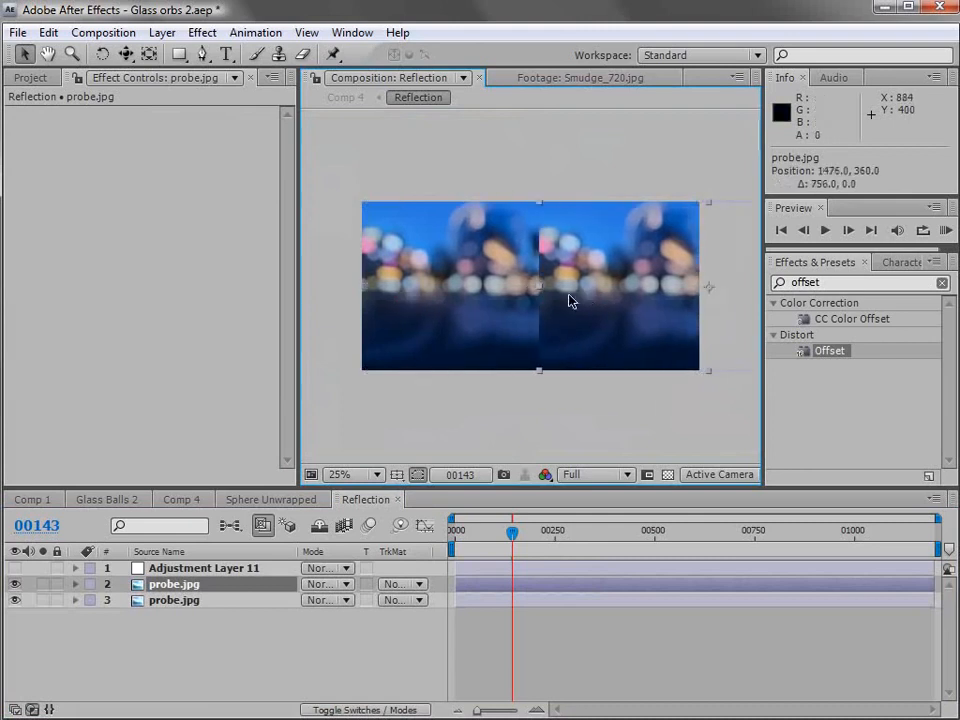
Move the original probe.jpg layer to 36.0, 360.0 so its right edge meets the left edge of the copy.
{"action": "left_click", "coordinate": [504, 348]}
{"action": "left_click_drag", "start_coordinate": [648, 352], "coordinate": [472, 344]}
{"action": "key", "text": "period"}
{"action": "key", "text": "period"}
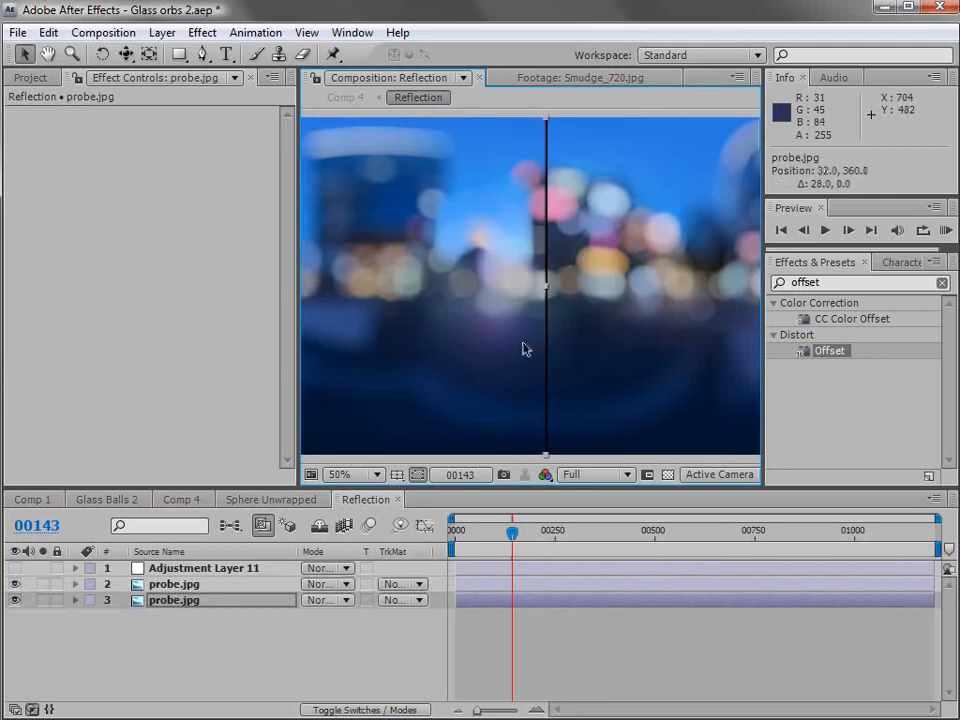
{"action": "key", "text": "period"}
{"action": "key", "text": "Right"}
{"action": "key", "text": "Right"}
{"action": "key", "text": "Right"}
{"action": "key", "text": "Right"}
{"action": "key", "text": "comma"}
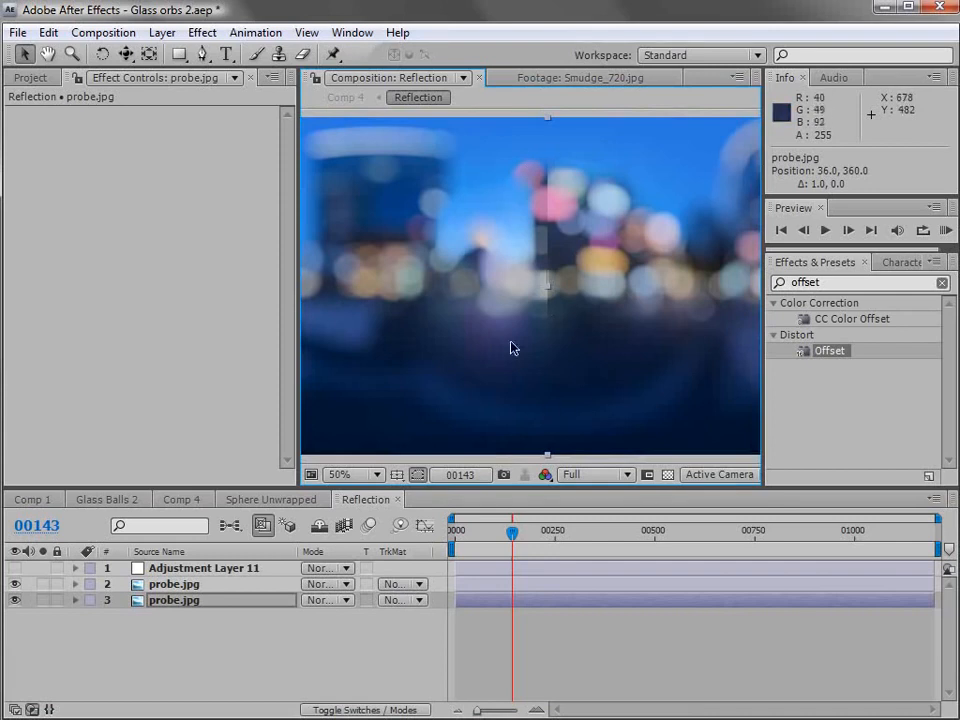
Add a second adjustment layer on top and apply the Fast Blur effect to it.
{"action": "left_click", "coordinate": [170, 32]}
{"action": "mouse_move", "coordinate": [176, 56]}
{"action": "left_click", "coordinate": [522, 178]}
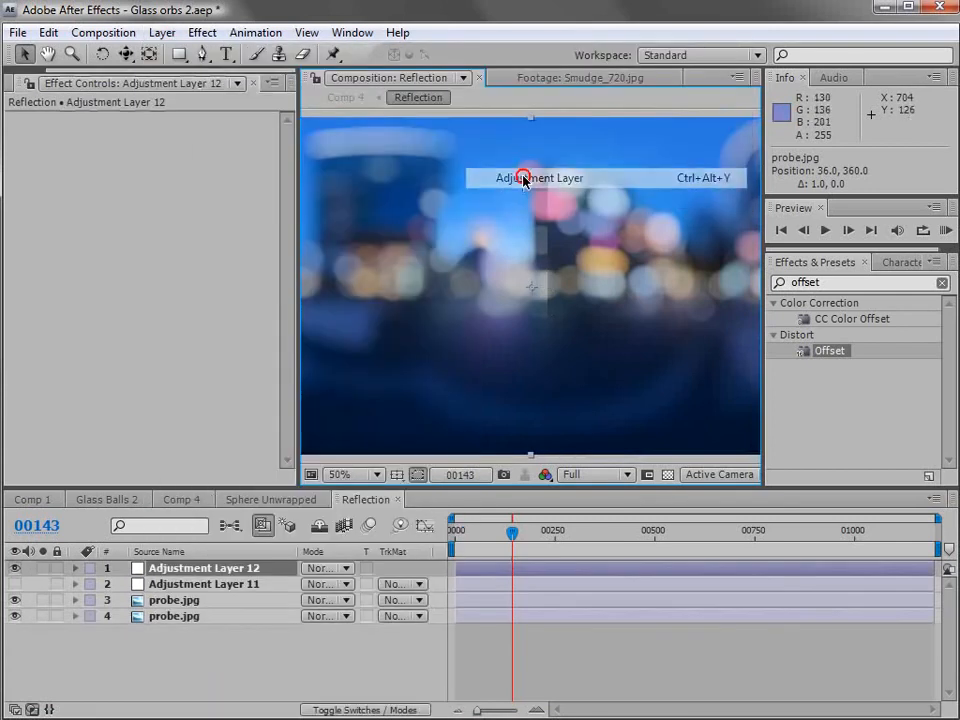
{"action": "left_click_drag", "start_coordinate": [827, 284], "coordinate": [711, 291]}
{"action": "type", "text": "b"}
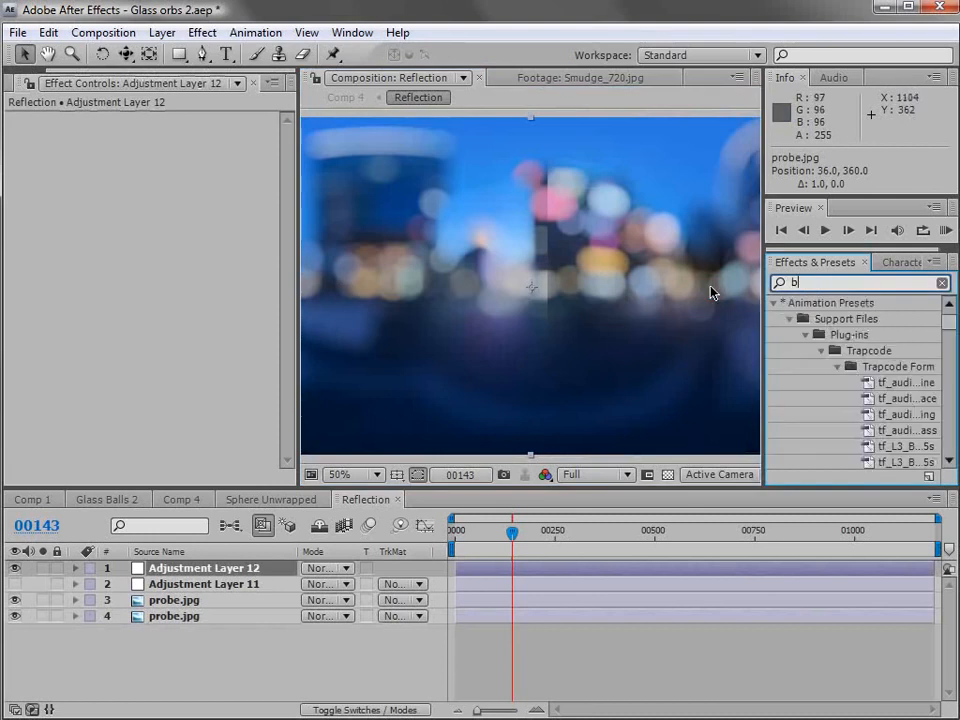
{"action": "type", "text": "lur"}
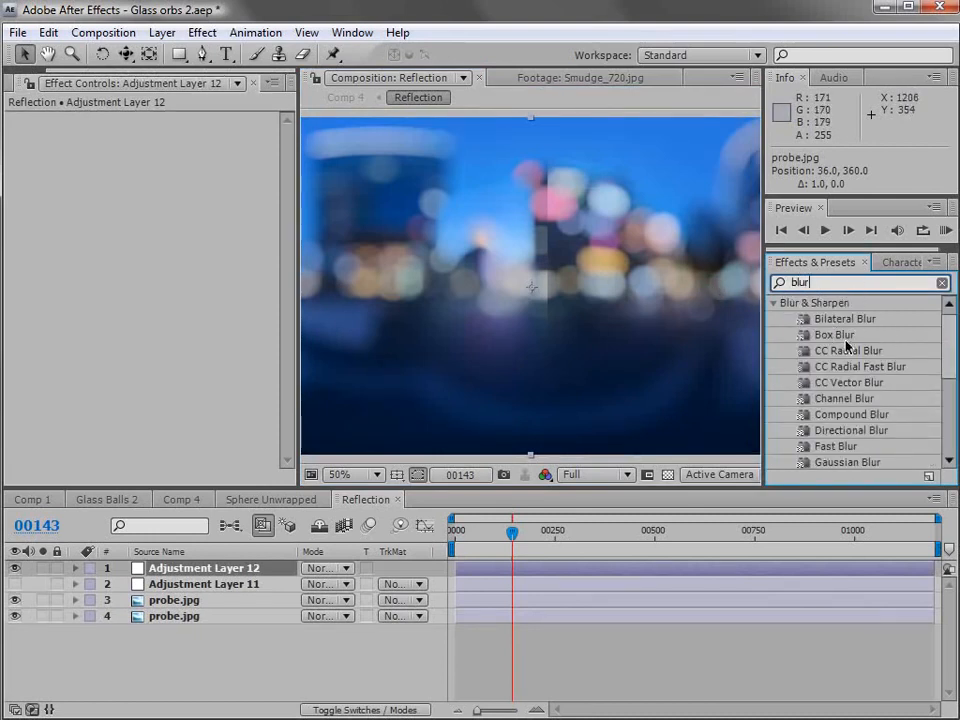
{"action": "left_click_drag", "start_coordinate": [831, 450], "coordinate": [564, 568]}
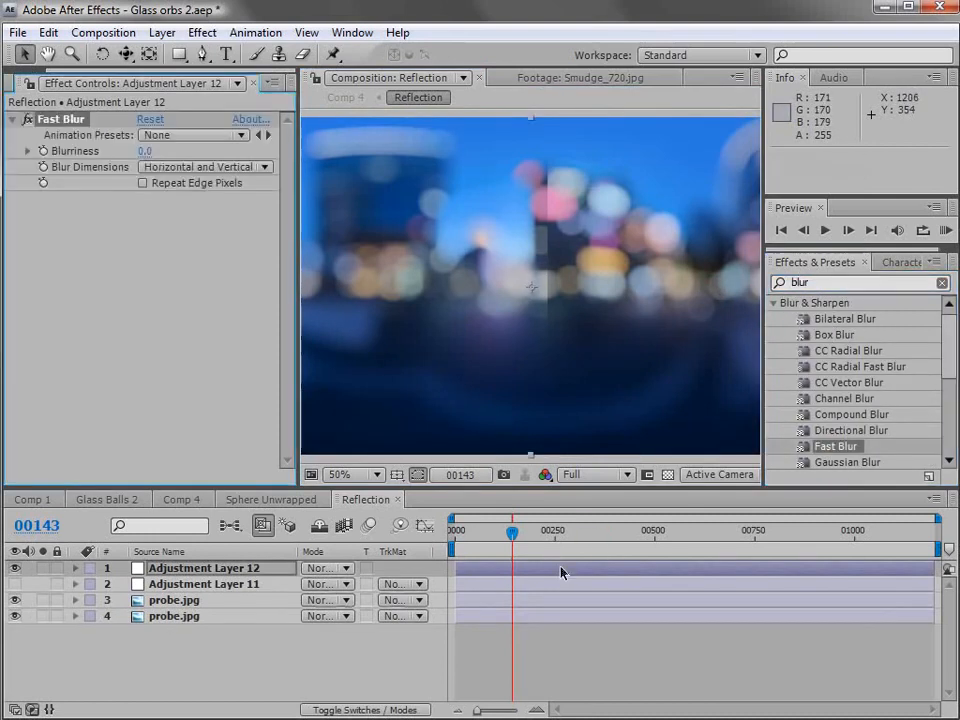
Set the Fast Blur dimensions to Horizontal and the blurriness to 26.0.
{"action": "left_click", "coordinate": [175, 167]}
{"action": "left_click", "coordinate": [180, 191]}
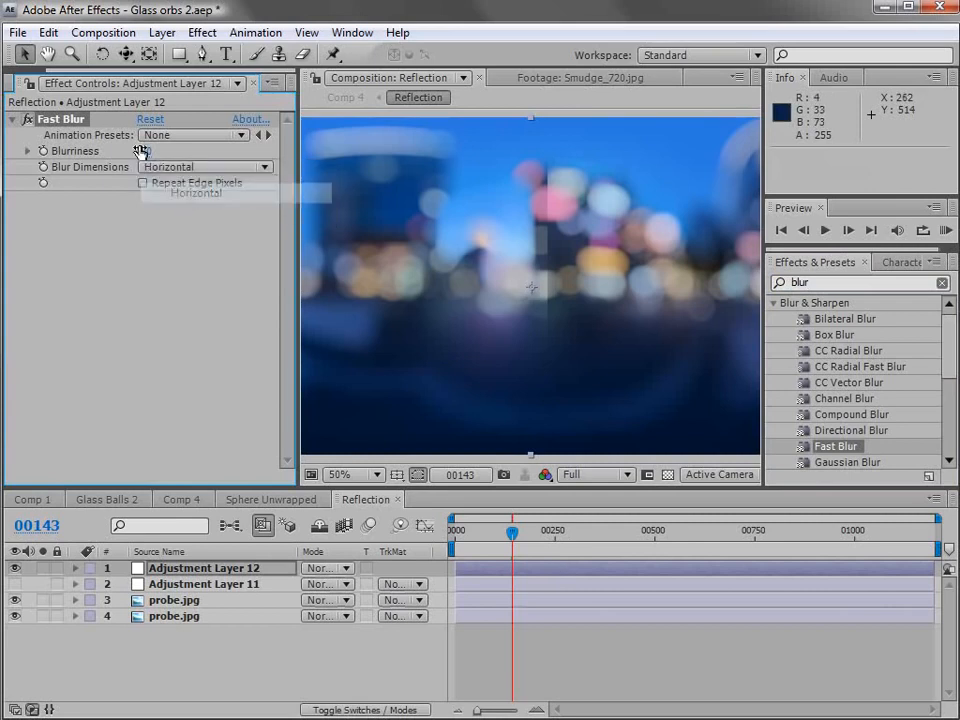
{"action": "left_click_drag", "start_coordinate": [146, 150], "coordinate": [166, 150]}
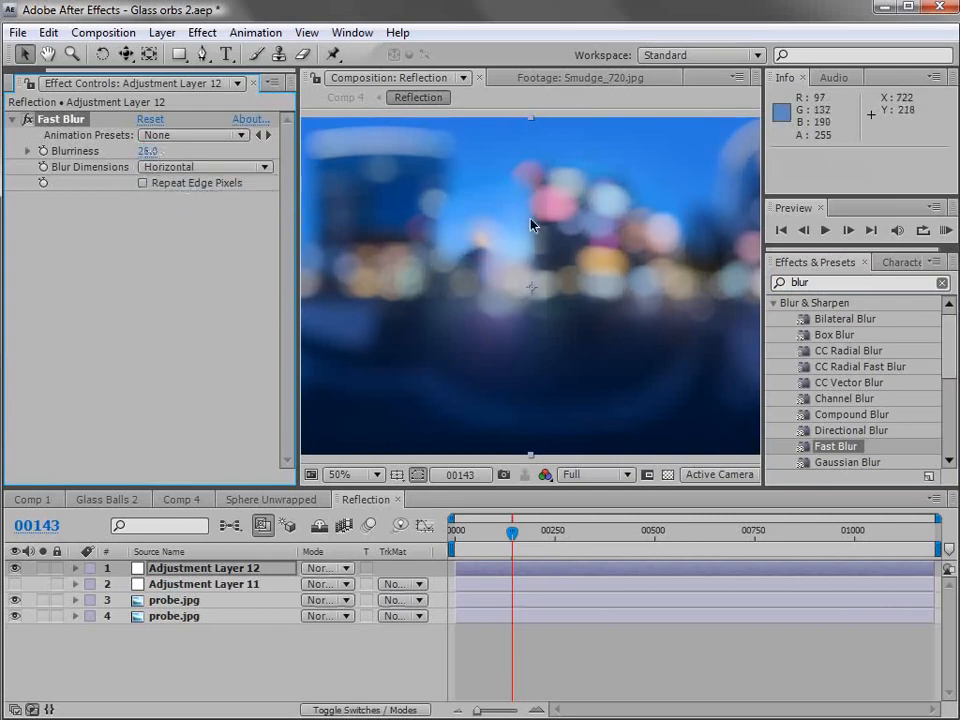
Mask the blur adjustment layer with a tall rectangle about 208 px wide around the seam, feathered 27 pixels.
{"action": "left_click", "coordinate": [182, 56]}
{"action": "scroll", "coordinate": [513, 193], "scroll_direction": "down", "scroll_amount": 2}
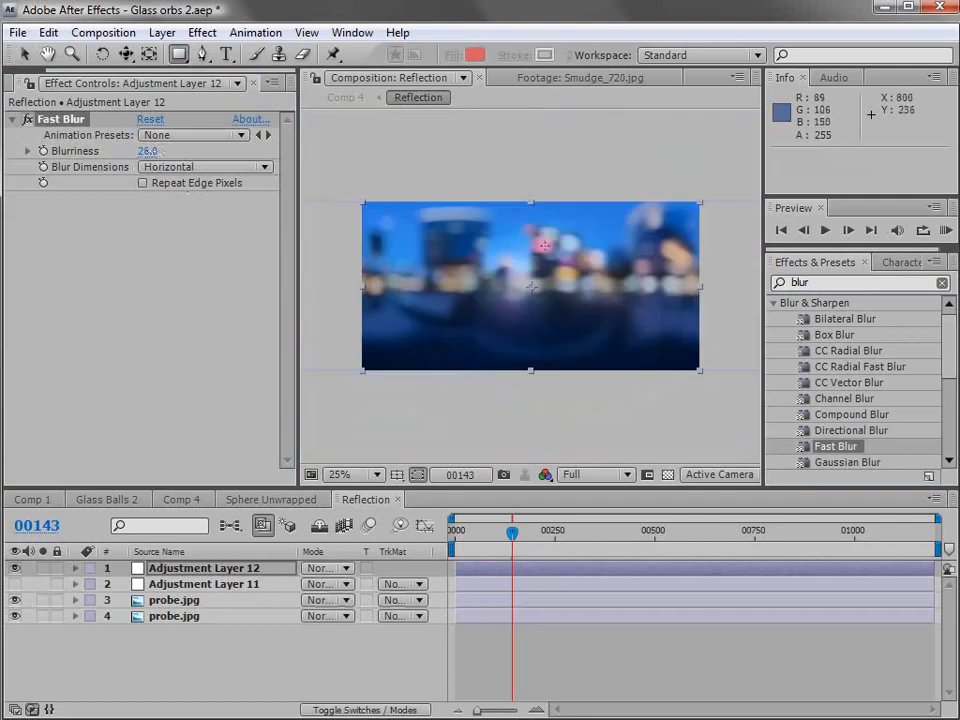
{"action": "left_click_drag", "start_coordinate": [512, 182], "coordinate": [561, 400]}
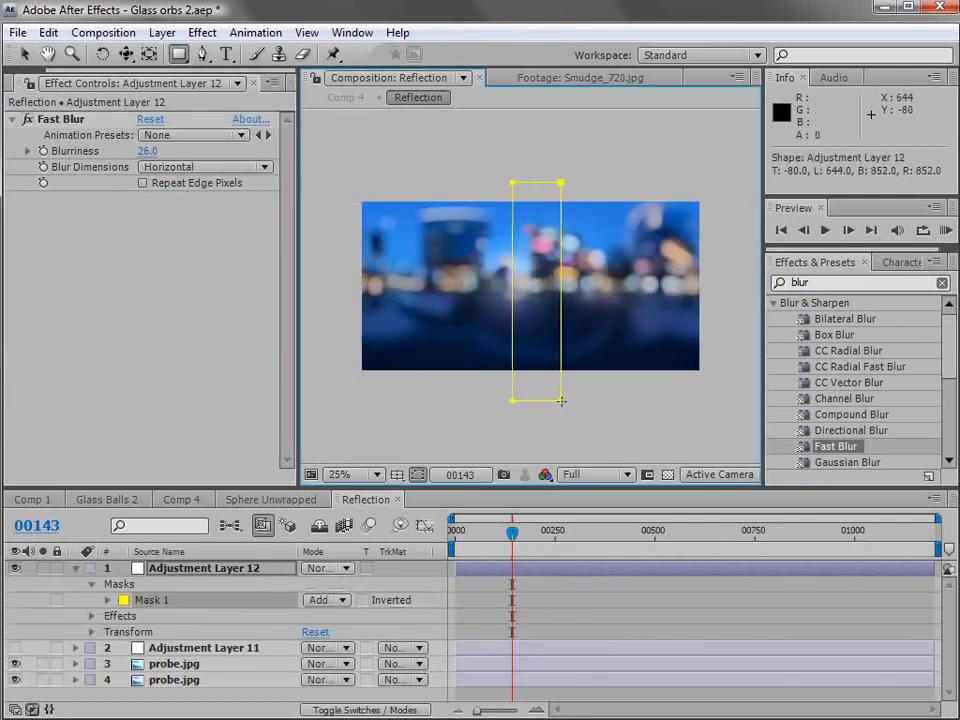
{"action": "scroll", "coordinate": [545, 295], "scroll_direction": "up", "scroll_amount": 2}
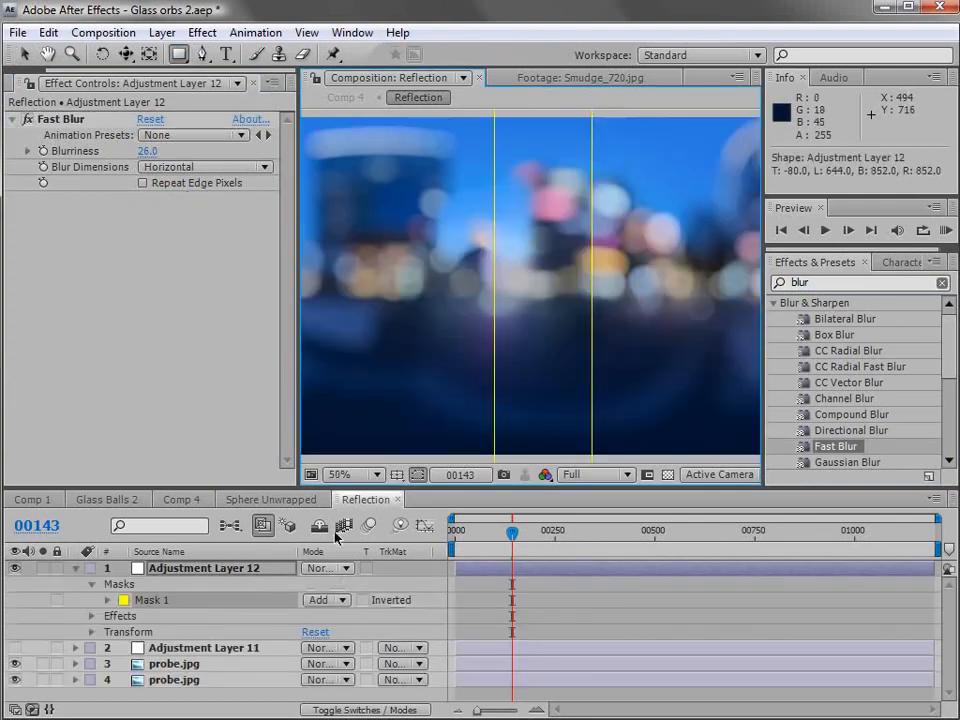
{"action": "left_click", "coordinate": [107, 600]}
{"action": "left_click_drag", "start_coordinate": [344, 632], "coordinate": [354, 631]}
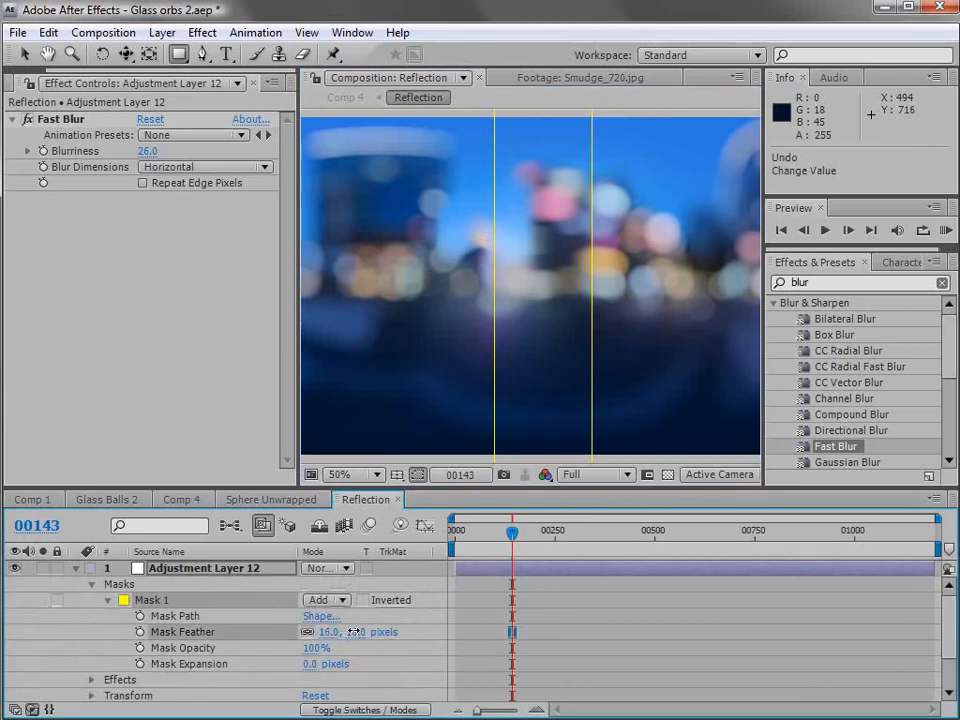
{"action": "left_click", "coordinate": [461, 599]}
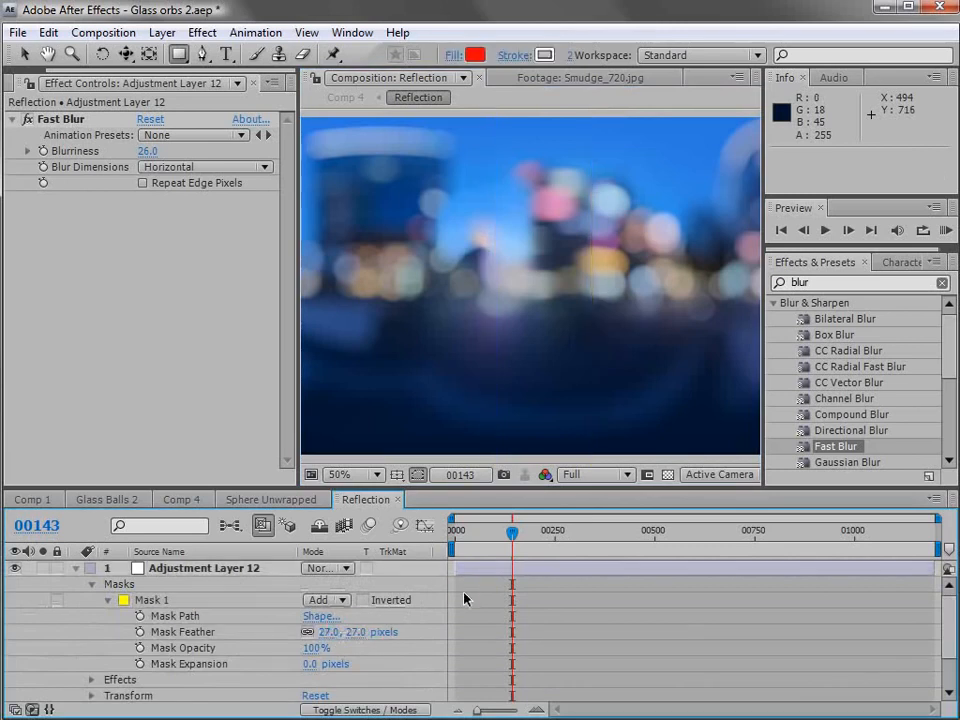
Rename the Fast Blur adjustment layer "Blur" and move it below the other adjustment layer.
{"action": "left_click", "coordinate": [75, 568]}
{"action": "left_click", "coordinate": [183, 570]}
{"action": "key", "text": "Return"}
{"action": "type", "text": "Blur"}
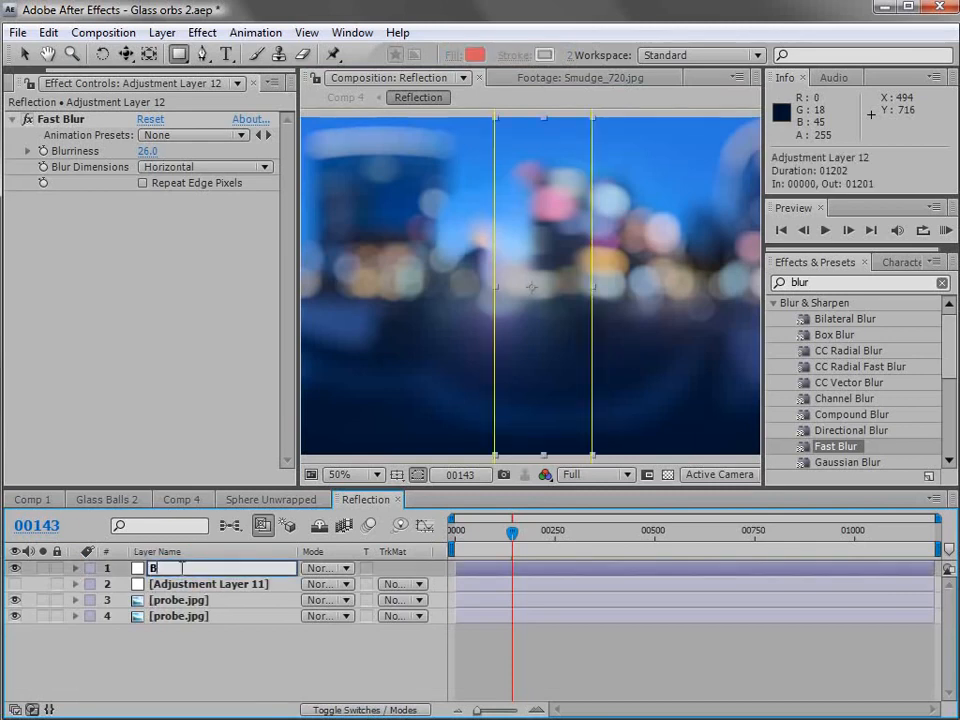
{"action": "key", "text": "Return"}
{"action": "mouse_move", "coordinate": [183, 572]}
{"action": "left_mouse_down"}
{"action": "mouse_move", "coordinate": [184, 604]}
{"action": "mouse_move", "coordinate": [176, 589]}
{"action": "left_mouse_up"}
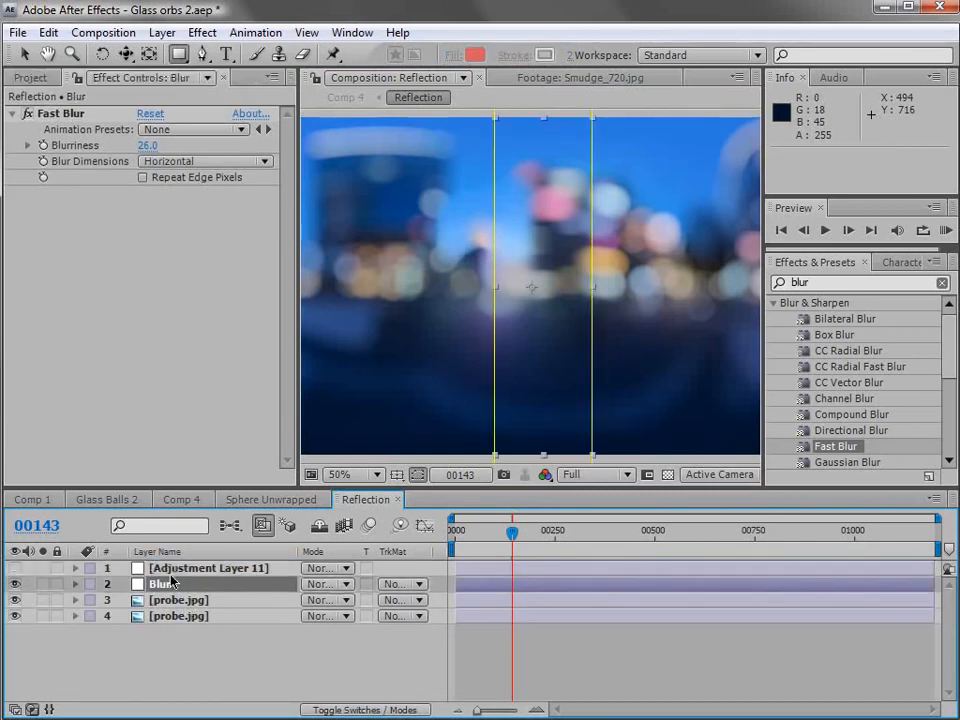
Rename the top adjustment layer "Offset" and turn its visibility back on.
{"action": "left_click", "coordinate": [171, 568]}
{"action": "key", "text": "Return"}
{"action": "type", "text": "Offset"}
{"action": "key", "text": "Return"}
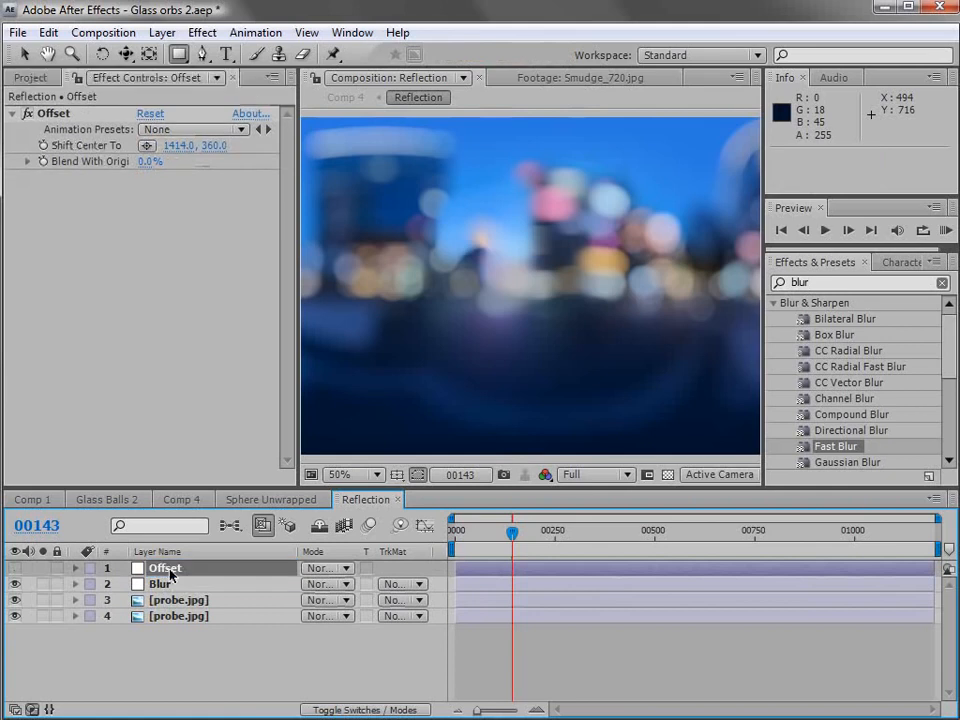
{"action": "left_click", "coordinate": [14, 568]}
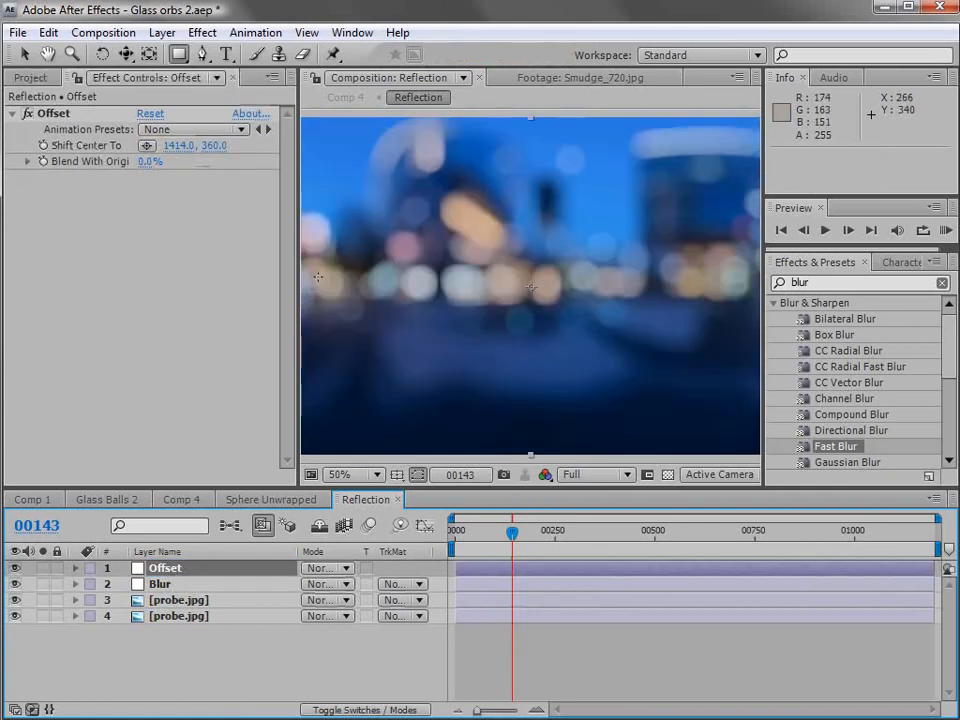
Keyframe the Offset effect's Shift Center To from frame 0 to about frame 500 so the reflection image slides horizontally.
{"action": "left_click", "coordinate": [43, 148]}
{"action": "key", "text": "u"}
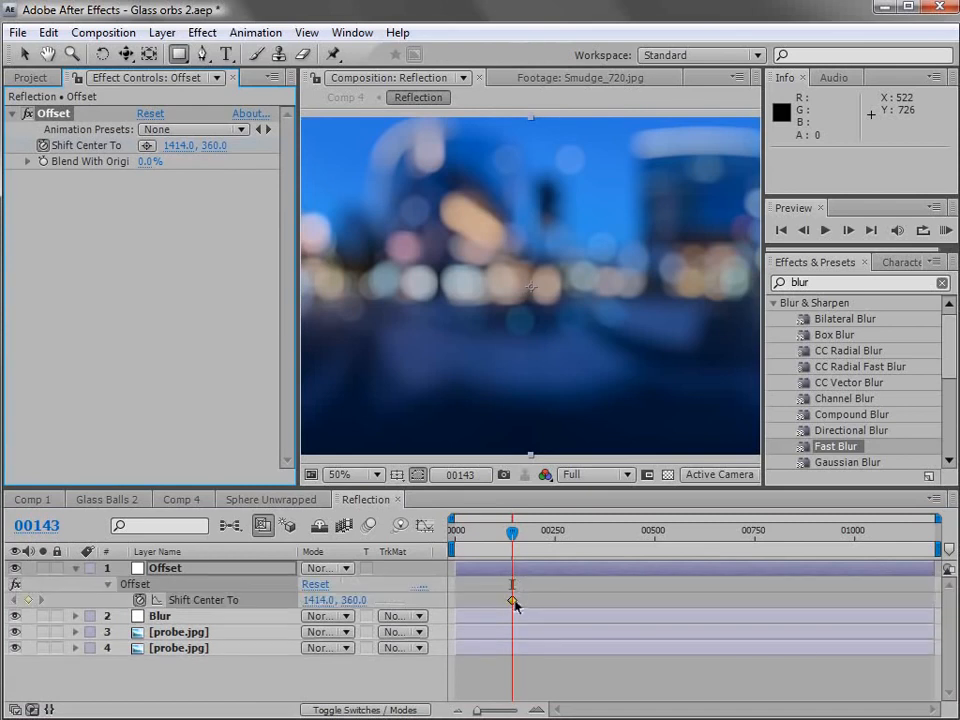
{"action": "left_click_drag", "start_coordinate": [514, 601], "coordinate": [457, 601]}
{"action": "left_click_drag", "start_coordinate": [454, 533], "coordinate": [655, 559]}
{"action": "left_click_drag", "start_coordinate": [181, 146], "coordinate": [228, 145]}
{"action": "left_click_drag", "start_coordinate": [330, 155], "coordinate": [358, 159]}
{"action": "left_click_drag", "start_coordinate": [463, 534], "coordinate": [612, 543]}
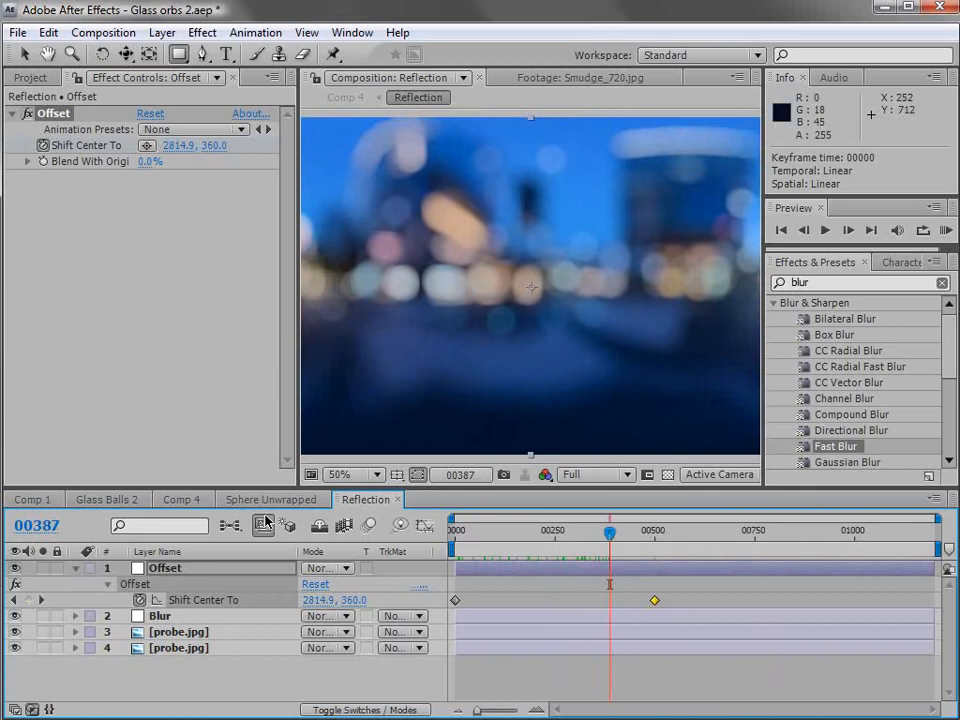
Apply CC Sphere to the Reflection layer in Comp 4 and set its Reflective shading value to 100.
{"action": "left_click", "coordinate": [180, 500]}
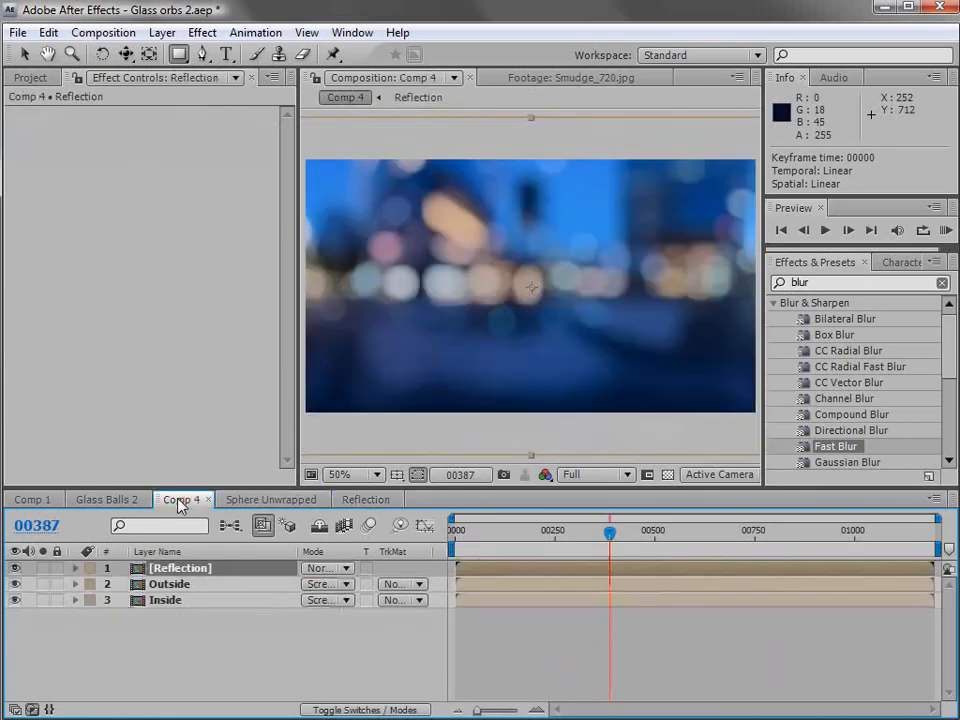
{"action": "type", "text": "sphere"}
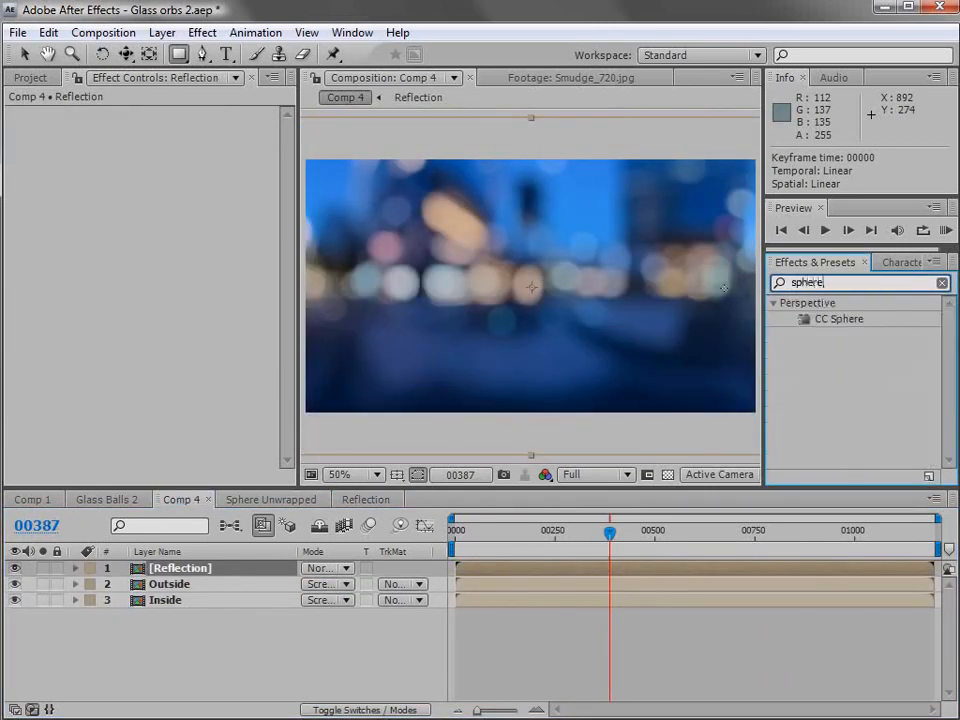
{"action": "left_click", "coordinate": [845, 320]}
{"action": "left_click_drag", "start_coordinate": [845, 320], "coordinate": [180, 568]}
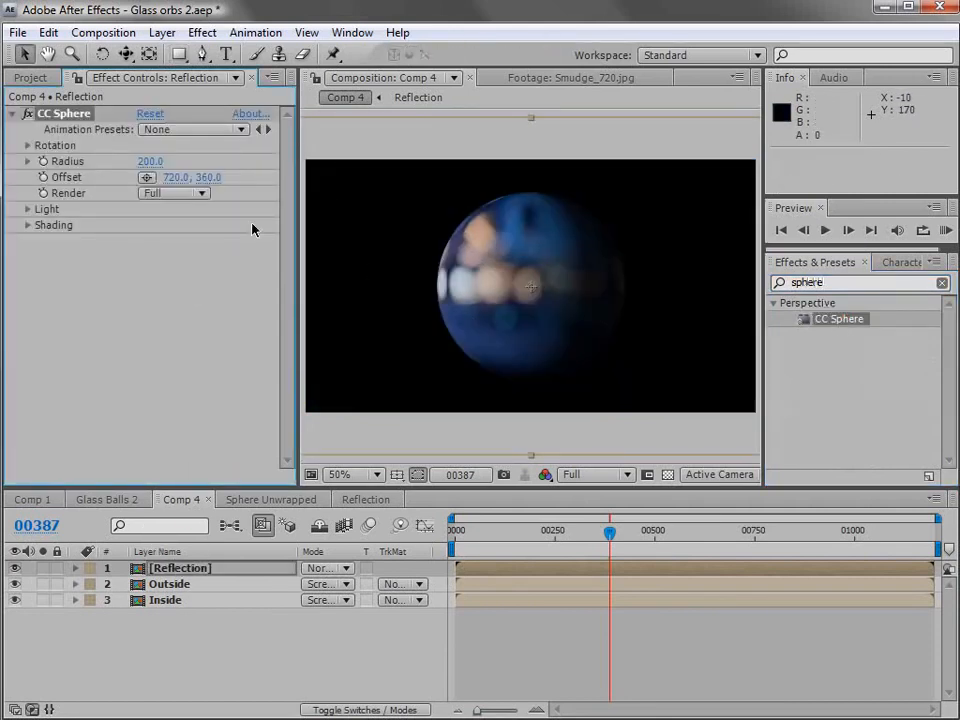
{"action": "left_click", "coordinate": [27, 226]}
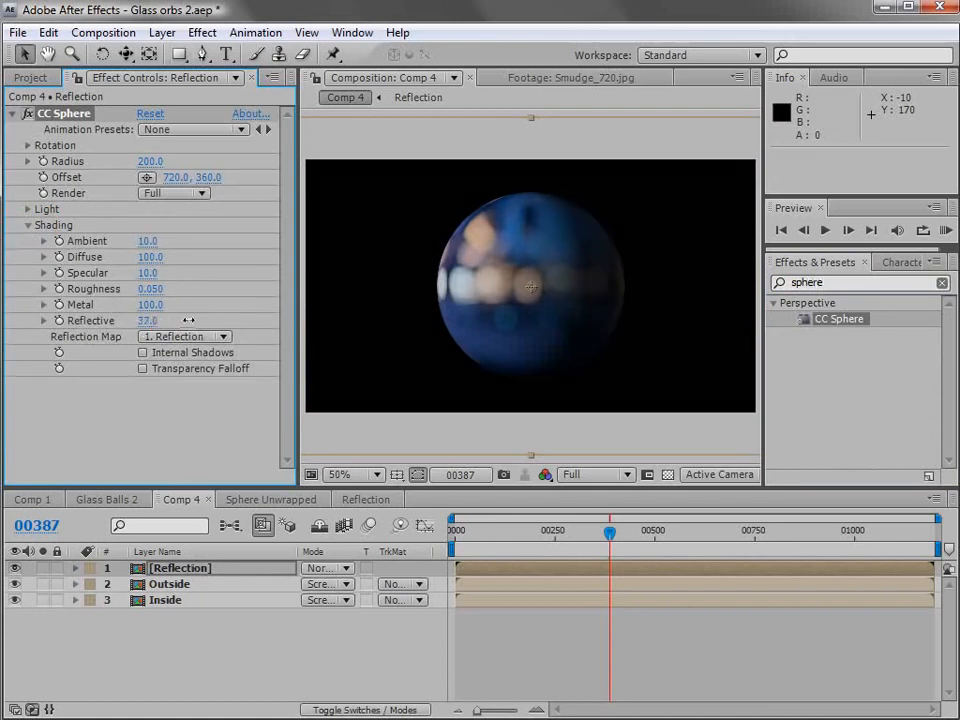
{"action": "left_click_drag", "start_coordinate": [146, 328], "coordinate": [277, 318]}
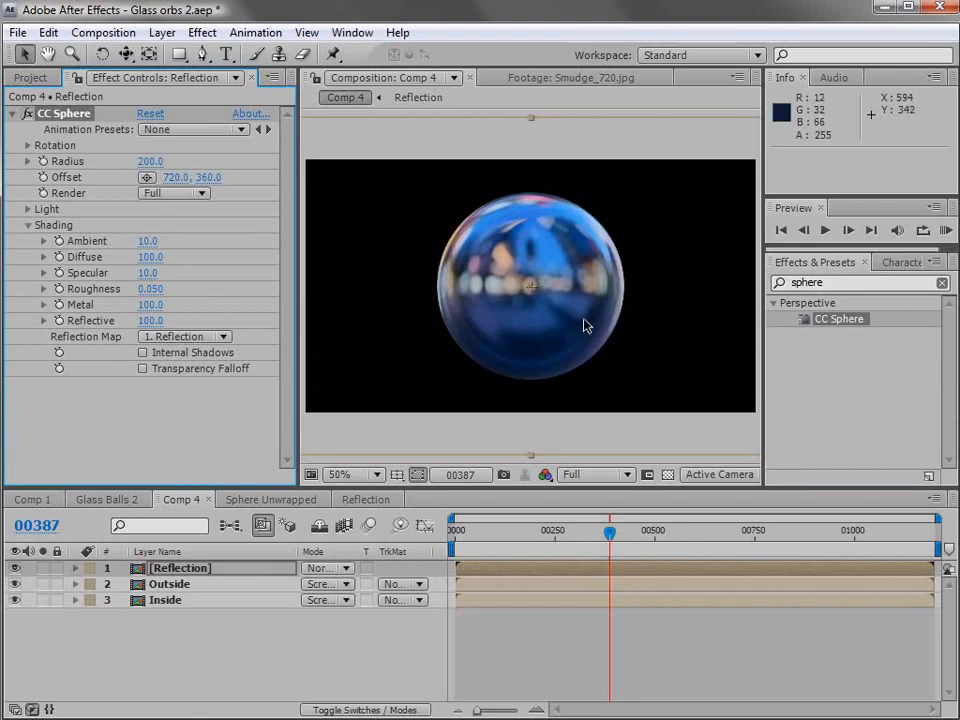
{"action": "mouse_move", "coordinate": [617, 533]}
{"action": "left_mouse_down"}
{"action": "mouse_move", "coordinate": [517, 535]}
{"action": "mouse_move", "coordinate": [621, 533]}
{"action": "left_mouse_up"}
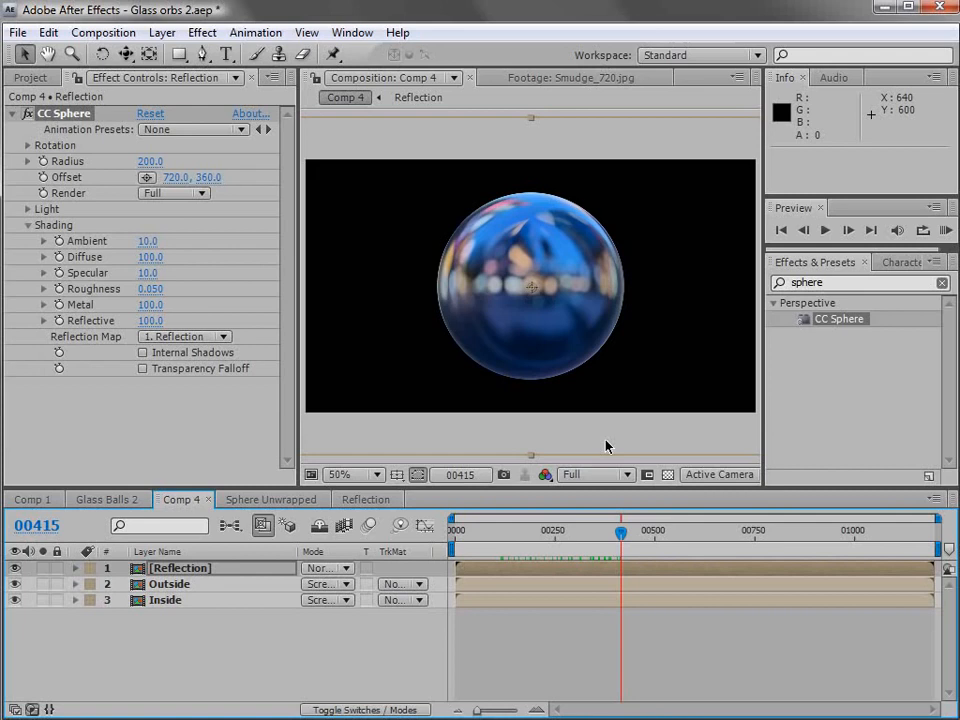
Add a gray solid of 960 x 540 px above the Reflection layer and turn off its visibility.
{"action": "left_click", "coordinate": [162, 32]}
{"action": "mouse_move", "coordinate": [180, 54]}
{"action": "left_click", "coordinate": [508, 74]}
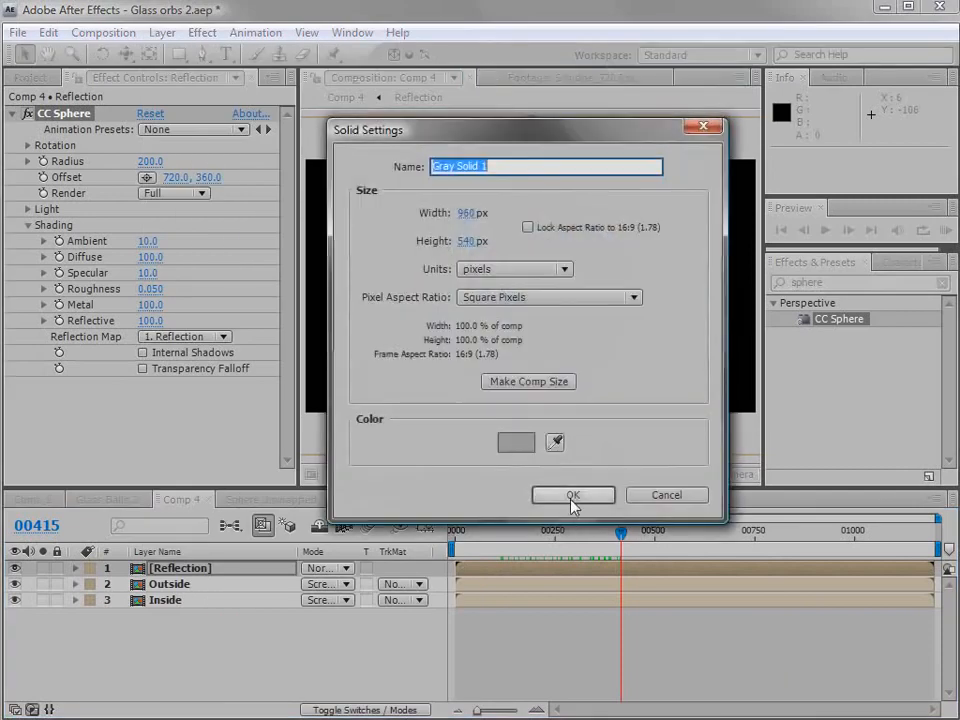
{"action": "left_click", "coordinate": [571, 496]}
{"action": "left_click", "coordinate": [14, 568]}
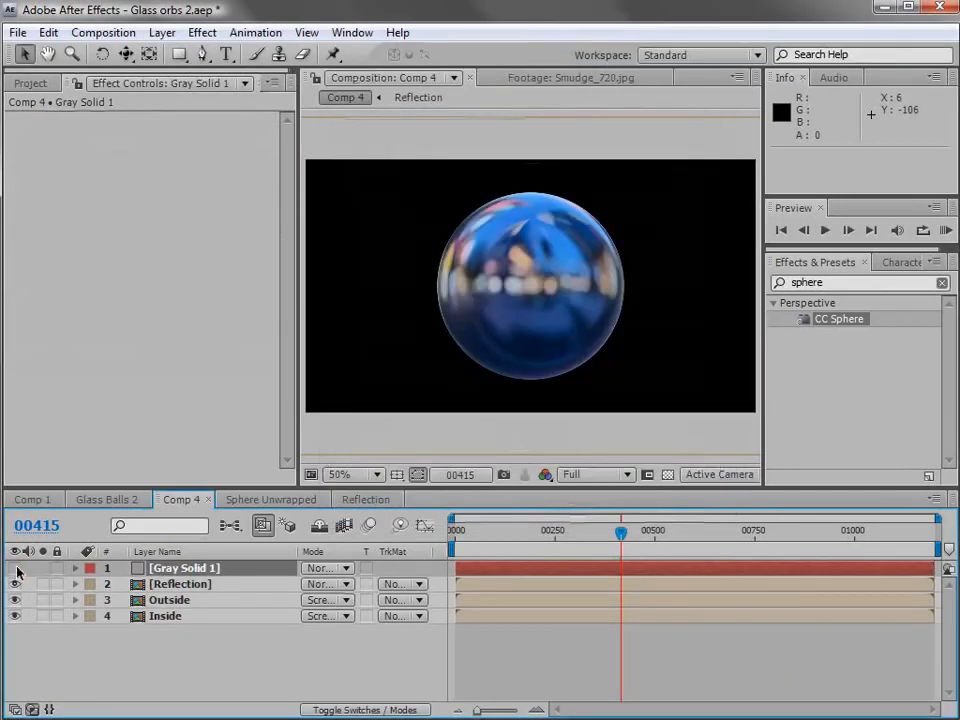
Mask the gray solid with a centered circle about 304 px wide, feathered 90 pixels, and turn the solid's visibility back on.
{"action": "left_click_drag", "start_coordinate": [179, 54], "coordinate": [264, 94]}
{"action": "left_click_drag", "start_coordinate": [528, 288], "coordinate": [597, 358]}
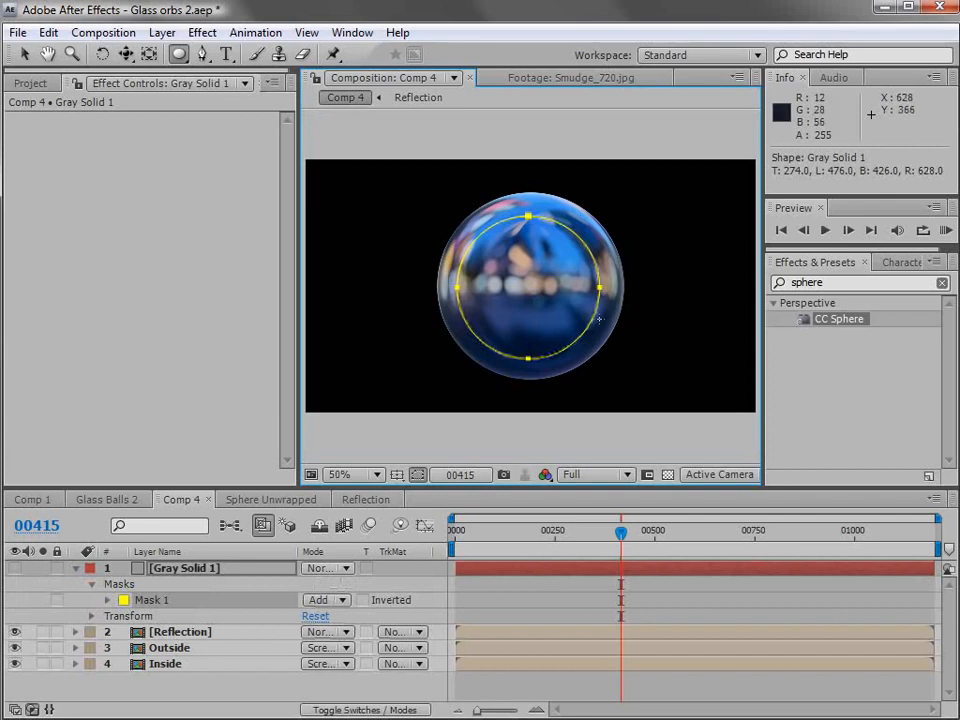
{"action": "key", "text": "v"}
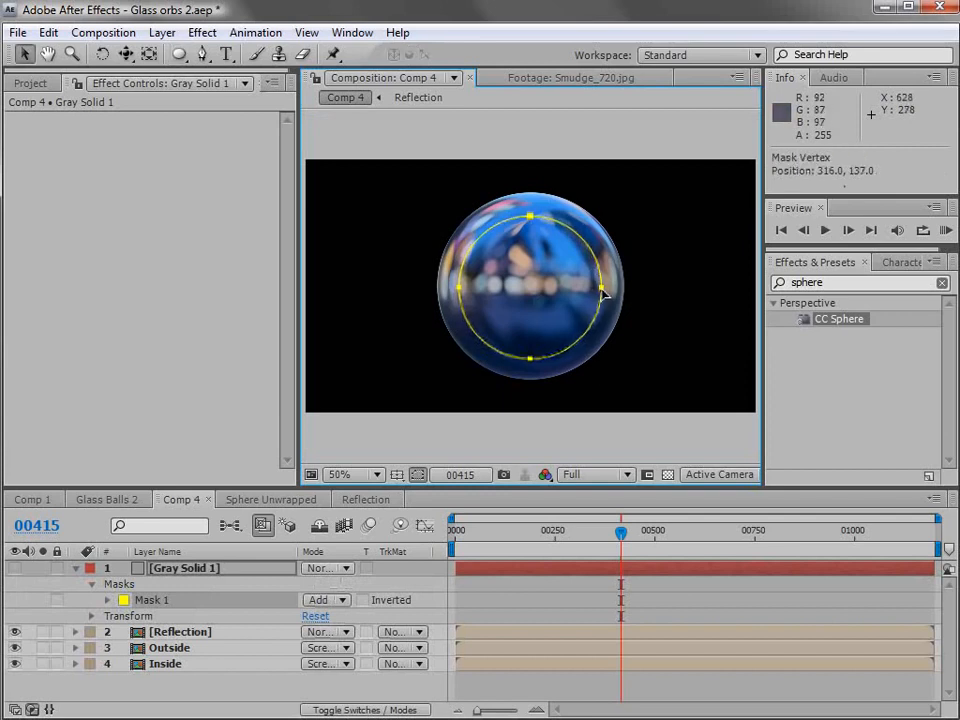
{"action": "left_click", "coordinate": [14, 569]}
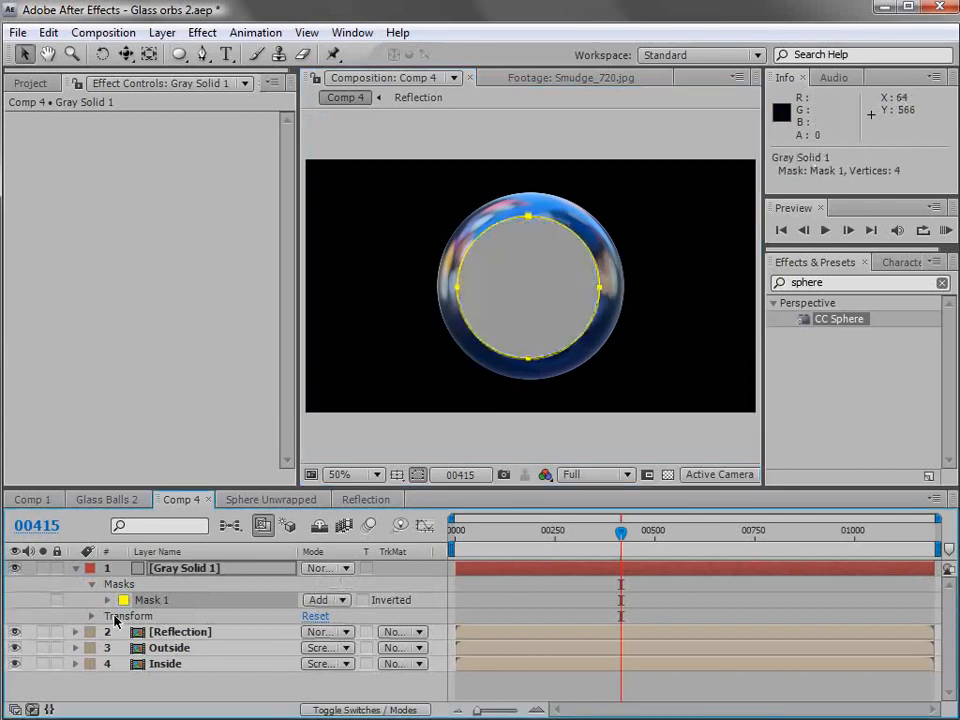
{"action": "left_click", "coordinate": [107, 601]}
{"action": "left_click_drag", "start_coordinate": [350, 638], "coordinate": [415, 625]}
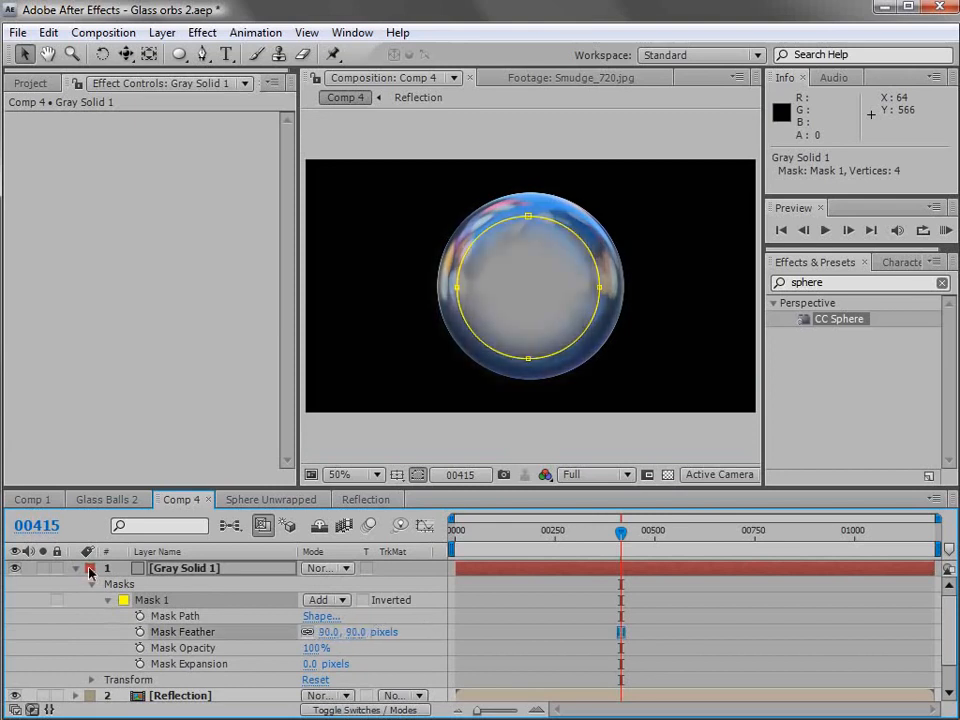
{"action": "left_click", "coordinate": [76, 568]}
Set the Reflection layer's track matte to Alpha Inverted Matte using the gray solid, and check the orb at another frame.
{"action": "left_click", "coordinate": [185, 584]}
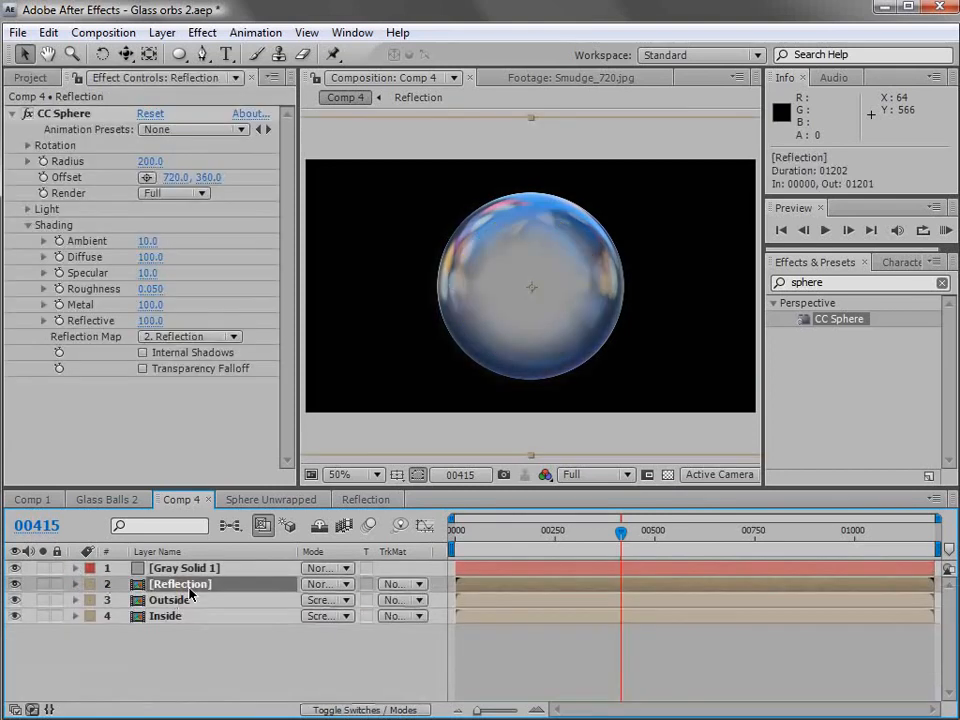
{"action": "left_click", "coordinate": [396, 582]}
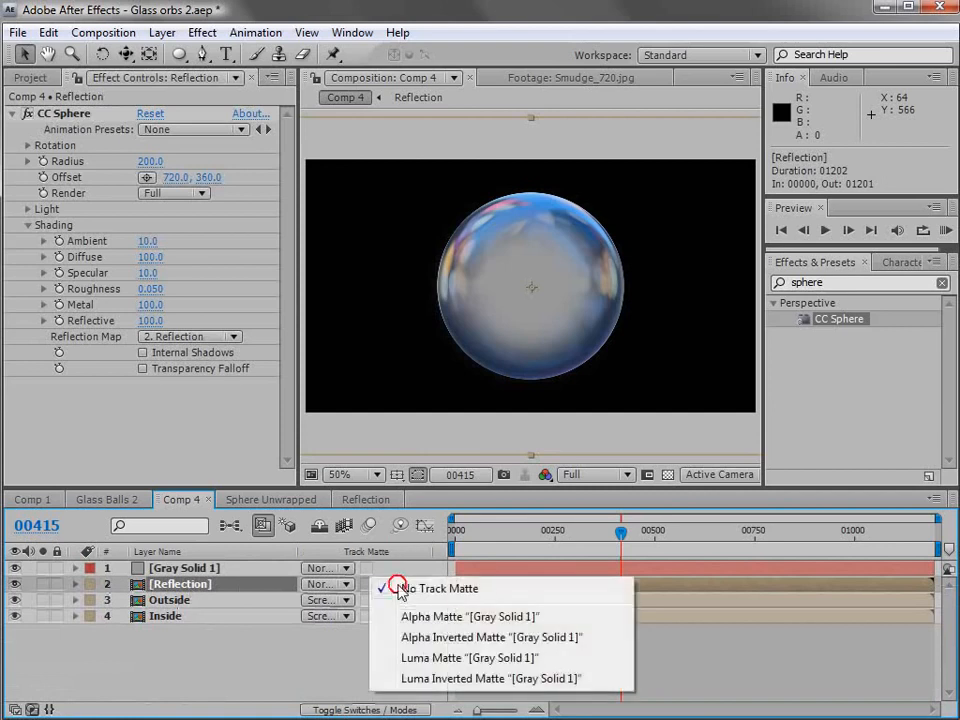
{"action": "left_click", "coordinate": [411, 645]}
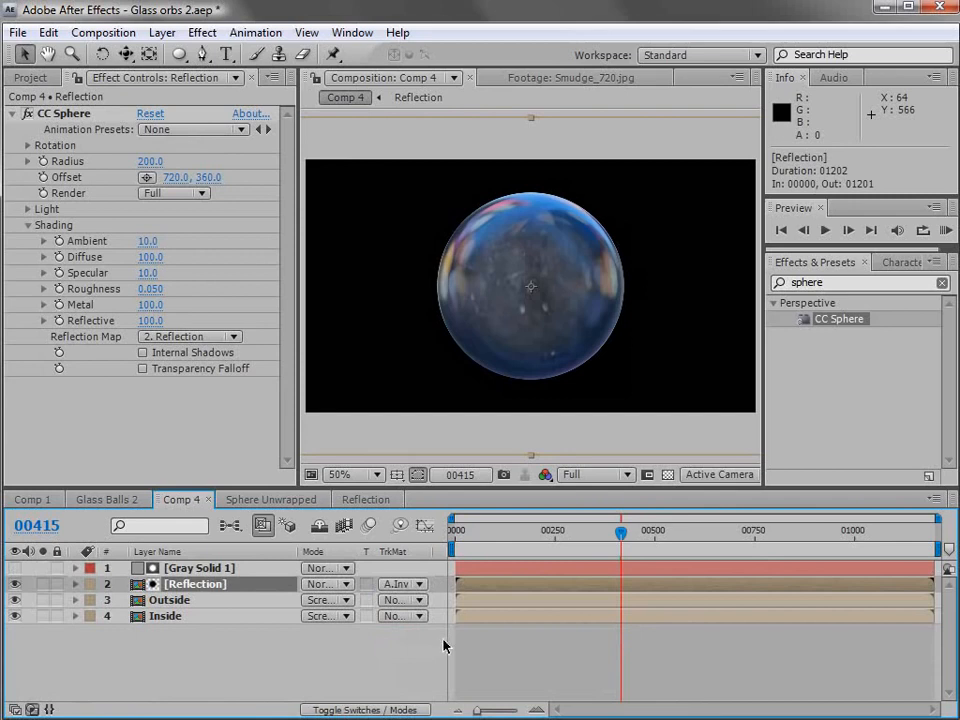
{"action": "left_click", "coordinate": [486, 503]}
{"action": "scroll", "coordinate": [552, 367], "scroll_direction": "up", "scroll_amount": 1}
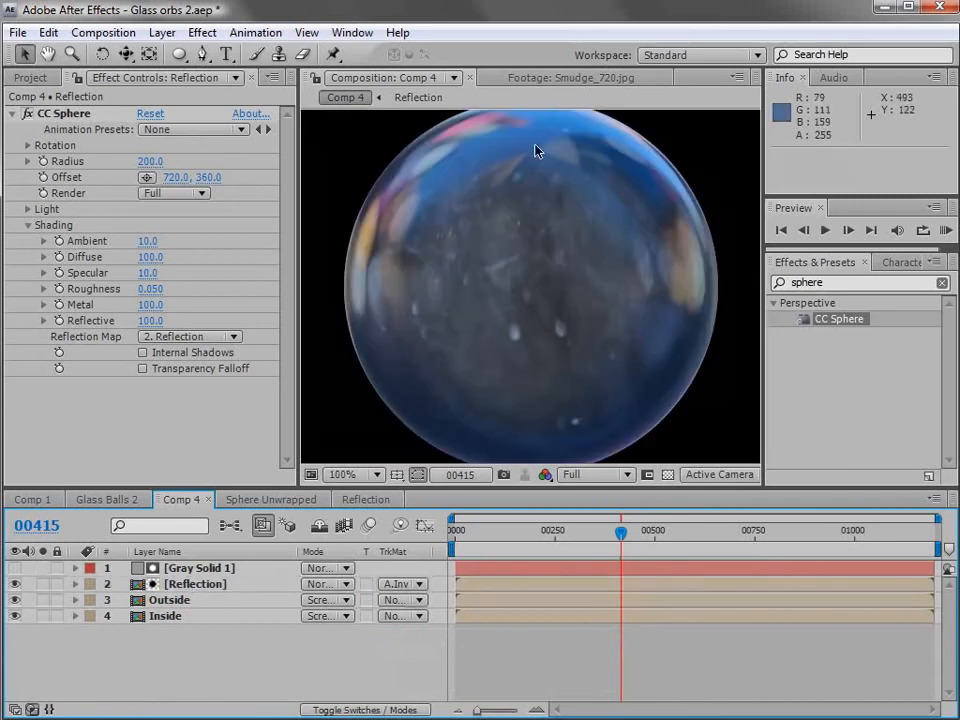
{"action": "mouse_move", "coordinate": [574, 538]}
{"action": "left_mouse_down"}
{"action": "mouse_move", "coordinate": [561, 536]}
{"action": "mouse_move", "coordinate": [584, 538]}
{"action": "mouse_move", "coordinate": [566, 545]}
{"action": "left_mouse_up"}
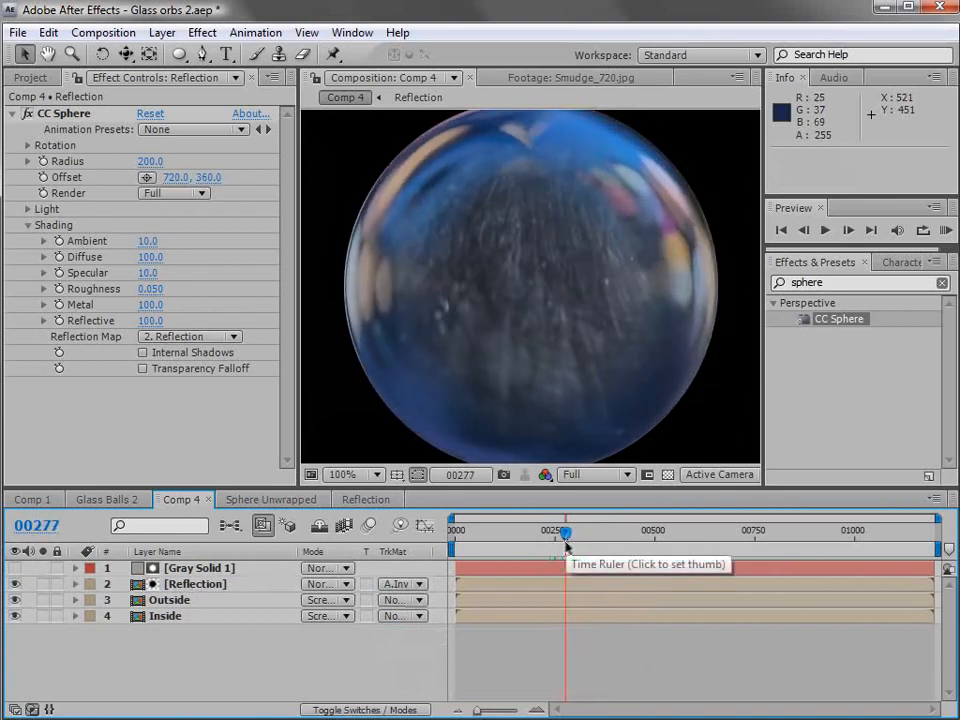
Set the Reflection layer's blending mode to Add and scrub through the animation to check it.
{"action": "left_click", "coordinate": [185, 584]}
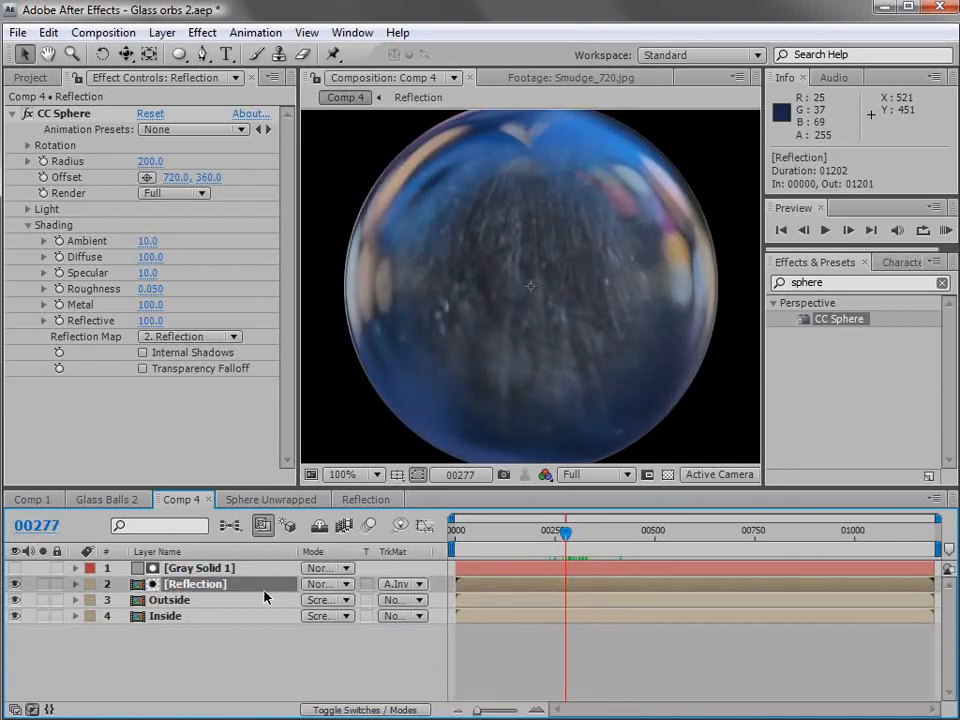
{"action": "left_click", "coordinate": [326, 584]}
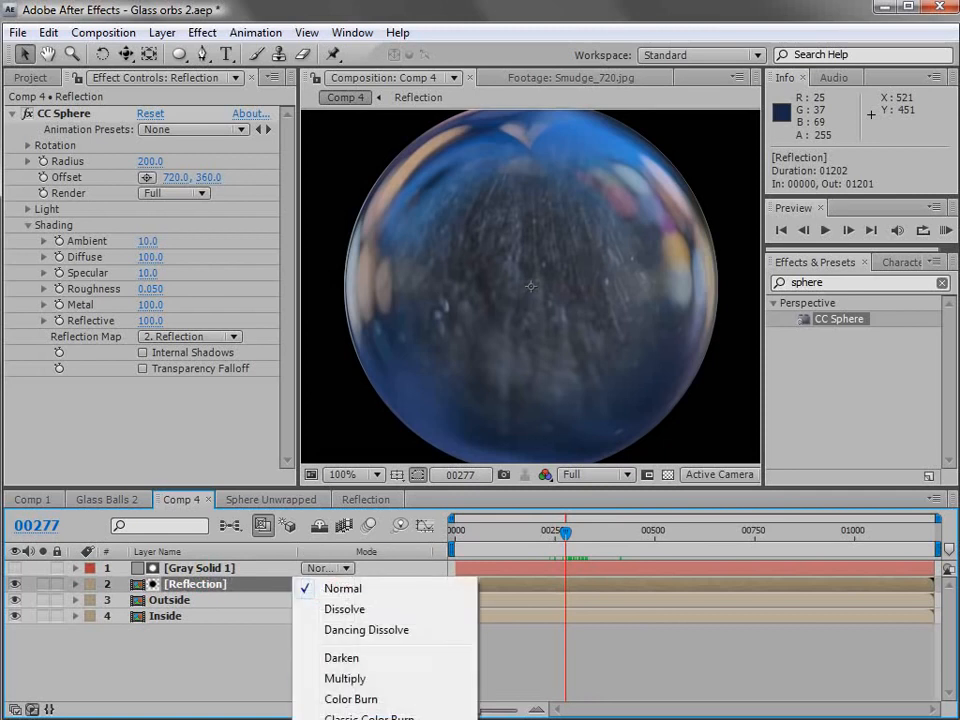
{"action": "left_click", "coordinate": [340, 719]}
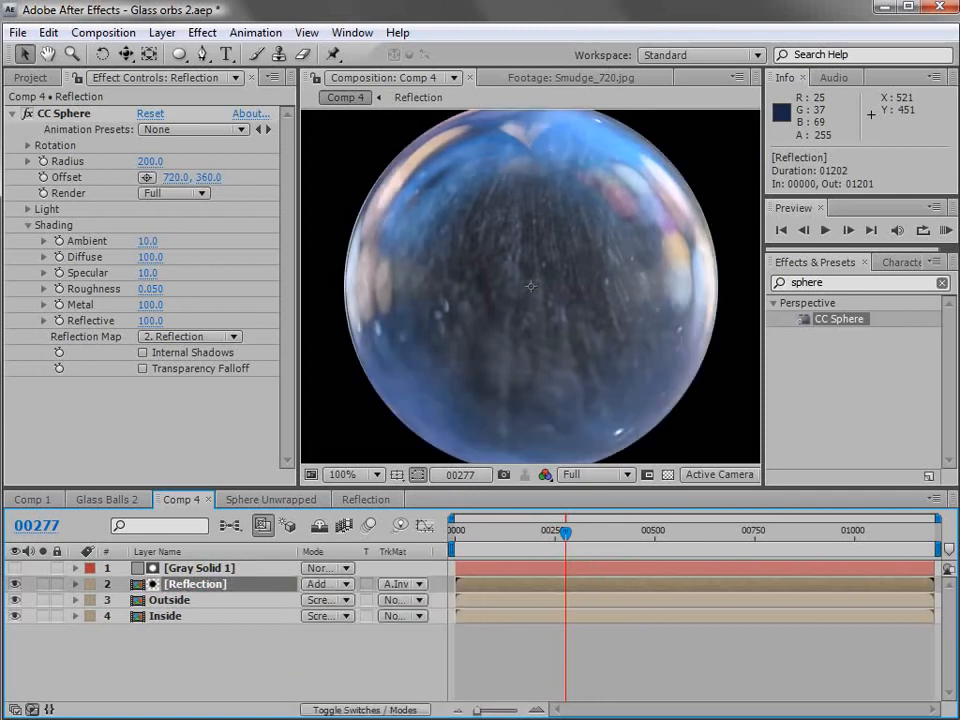
{"action": "left_click_drag", "start_coordinate": [566, 531], "coordinate": [614, 523]}
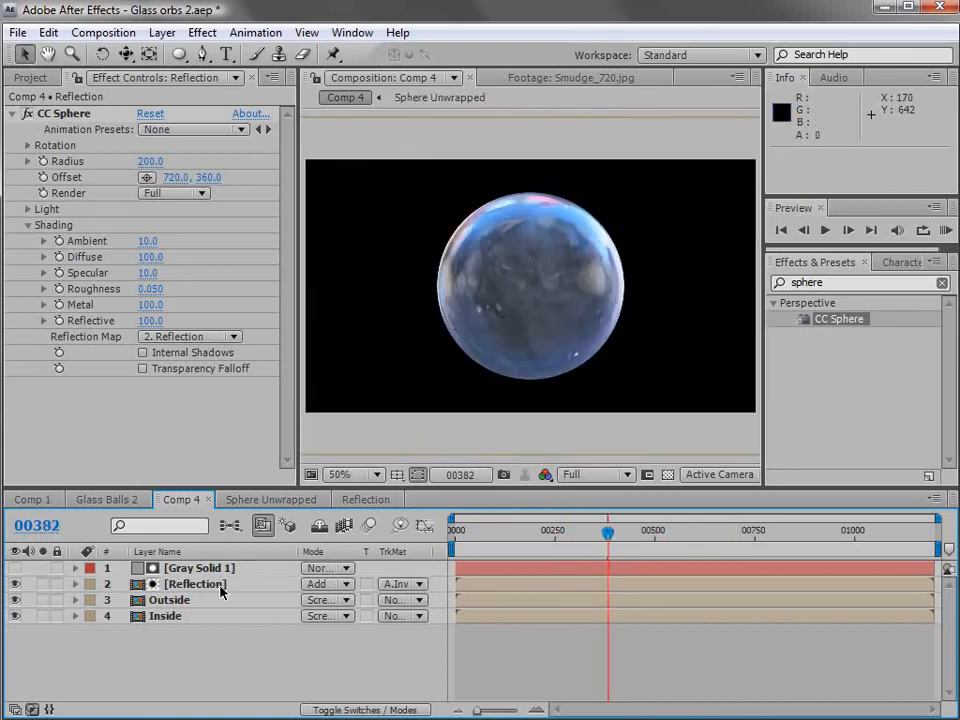
Apply the Tint effect to the Reflection layer with the amount to tint at 73%.
{"action": "left_click", "coordinate": [230, 593]}
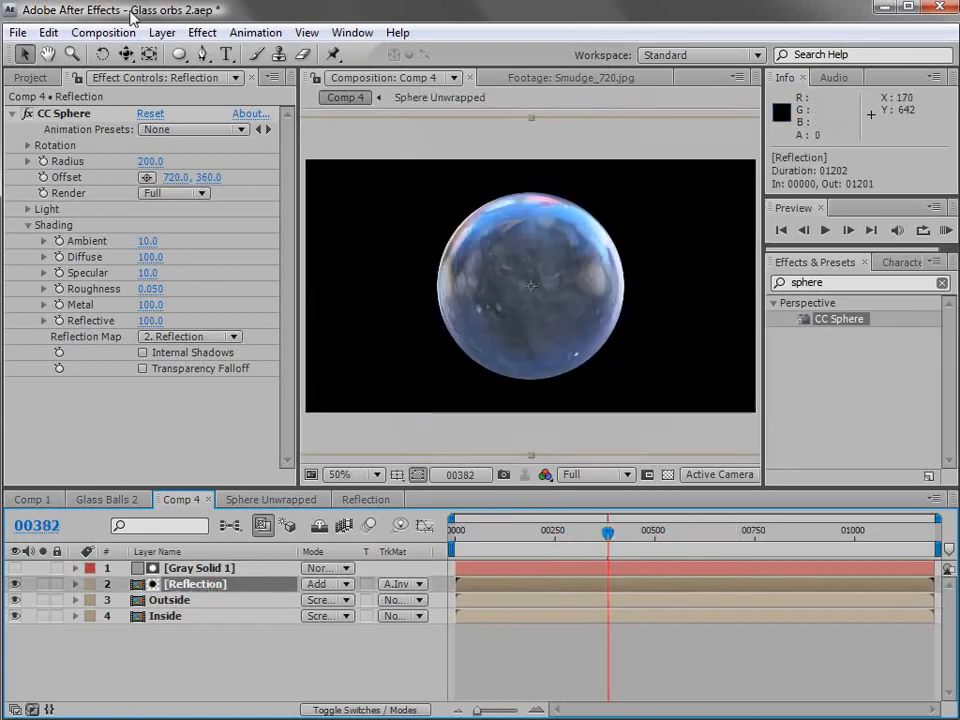
{"action": "left_click", "coordinate": [203, 32]}
{"action": "mouse_move", "coordinate": [253, 210]}
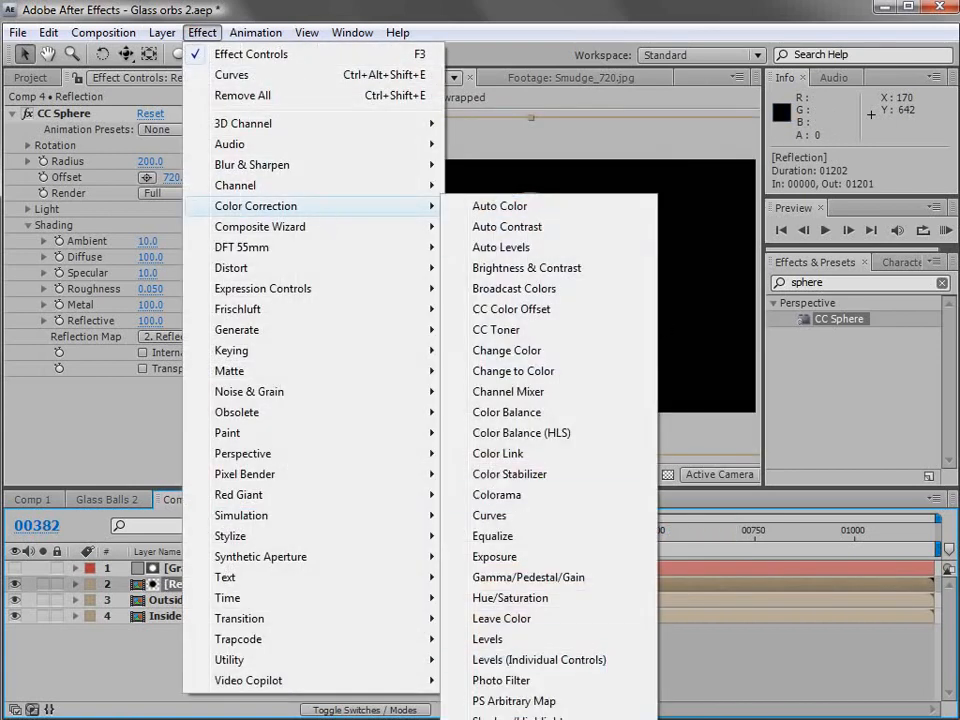
{"action": "left_click", "coordinate": [560, 719]}
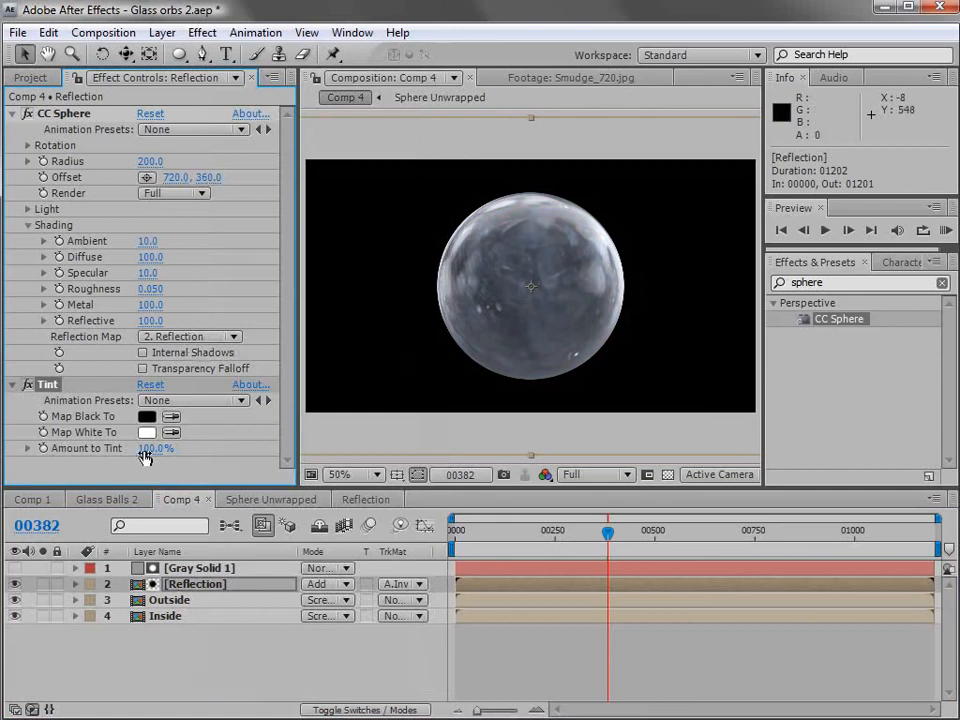
{"action": "left_click_drag", "start_coordinate": [145, 448], "coordinate": [135, 455]}
{"action": "scroll", "coordinate": [525, 347], "scroll_direction": "up", "scroll_amount": 2}
{"action": "scroll", "coordinate": [525, 347], "scroll_direction": "down", "scroll_amount": 2}
Apply Curves to the Reflection layer and bend the RGB curve into a low hump in the shadows with the highlights pulled to the bottom.
{"action": "left_click", "coordinate": [203, 32]}
{"action": "mouse_move", "coordinate": [250, 206]}
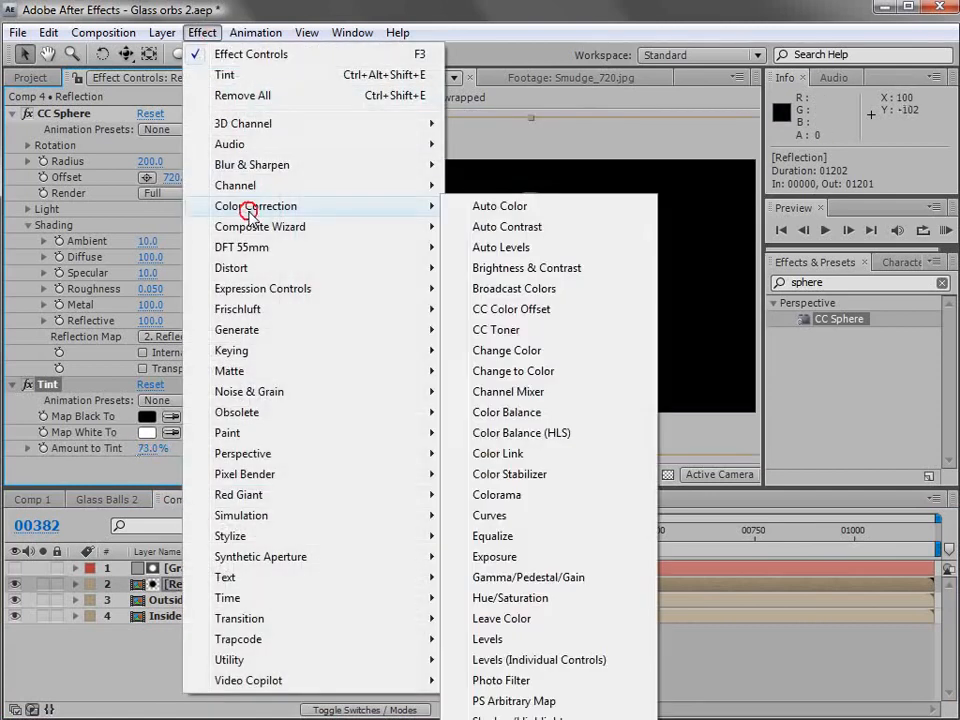
{"action": "left_click", "coordinate": [514, 517]}
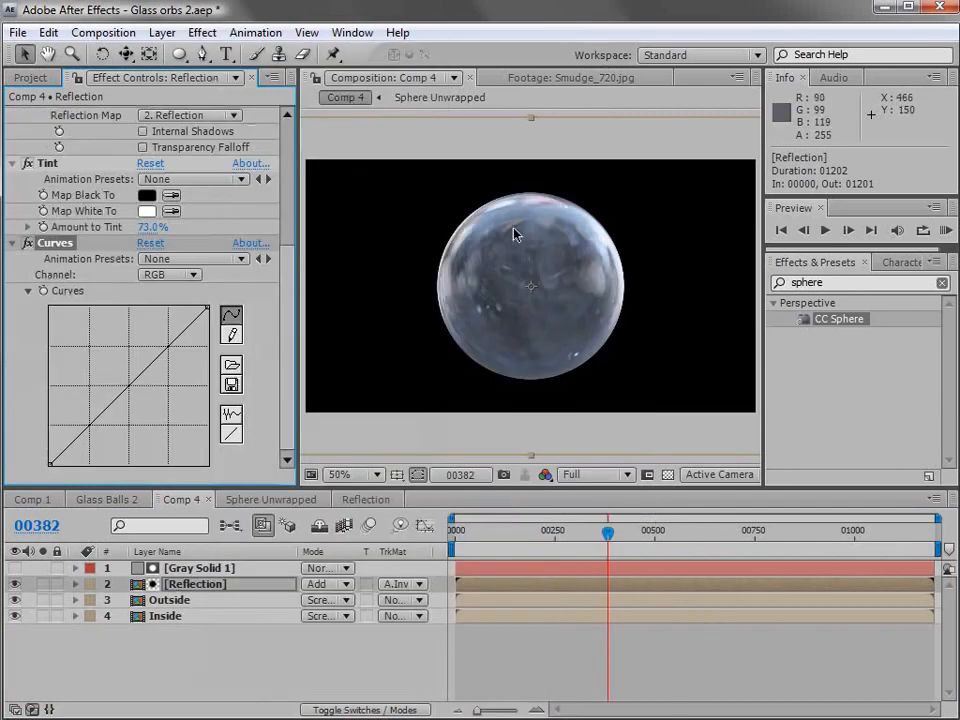
{"action": "scroll", "coordinate": [414, 300], "scroll_direction": "up", "scroll_amount": 1}
{"action": "left_click_drag", "start_coordinate": [101, 411], "coordinate": [102, 430]}
{"action": "left_click_drag", "start_coordinate": [173, 354], "coordinate": [200, 462]}
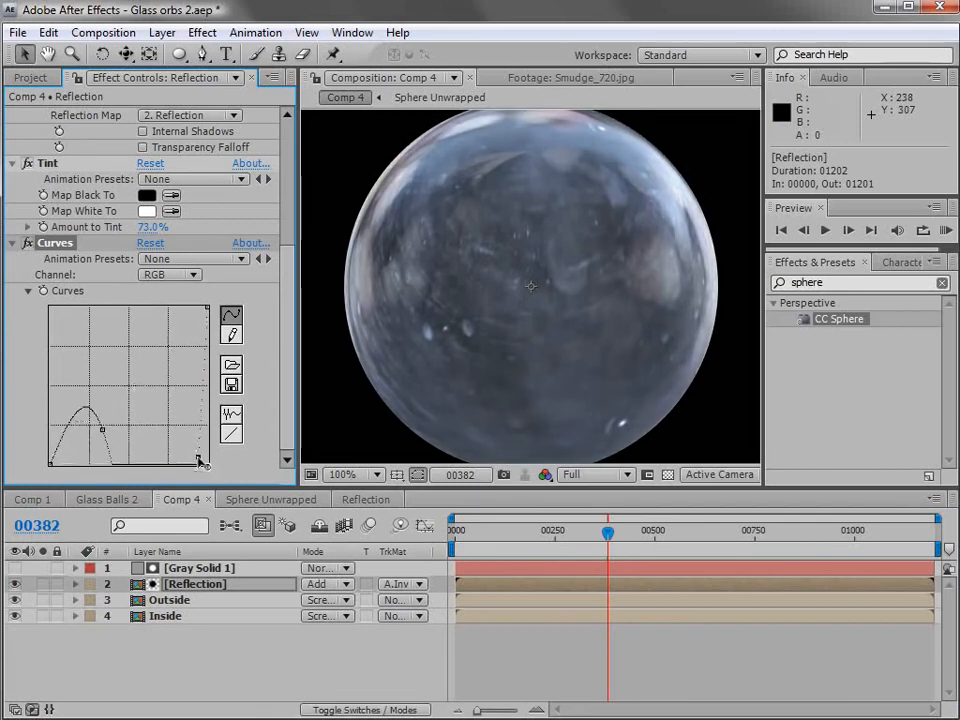
{"action": "left_click_drag", "start_coordinate": [102, 430], "coordinate": [120, 430]}
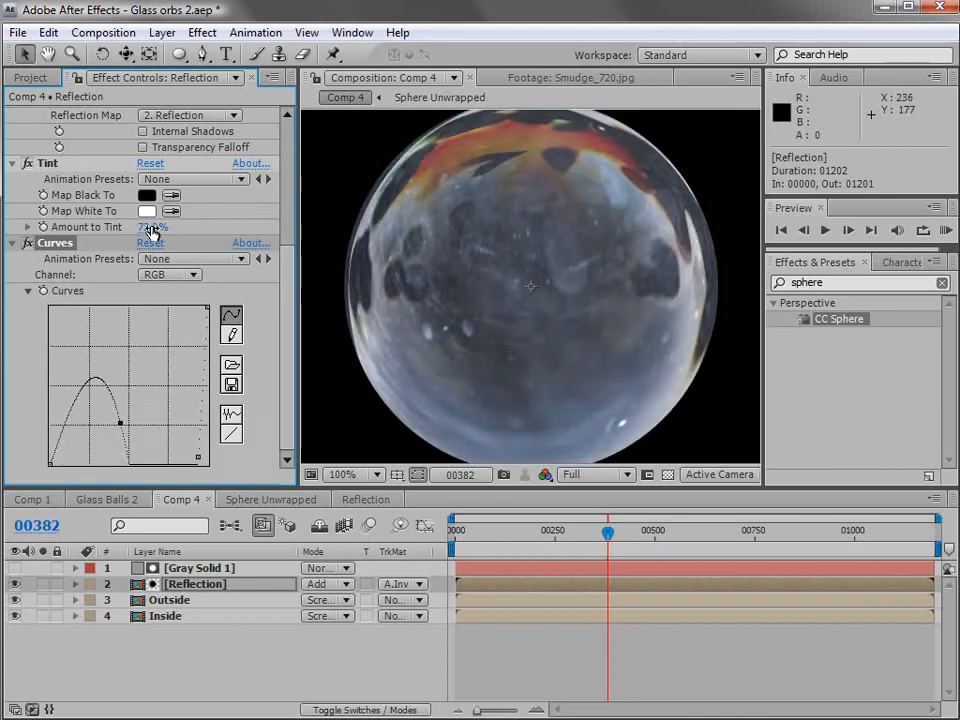
Set the Tint amount to 100% and move the curve's highlight point inward and slightly upward to soften the reflection's contrast.
{"action": "left_click_drag", "start_coordinate": [152, 231], "coordinate": [195, 231]}
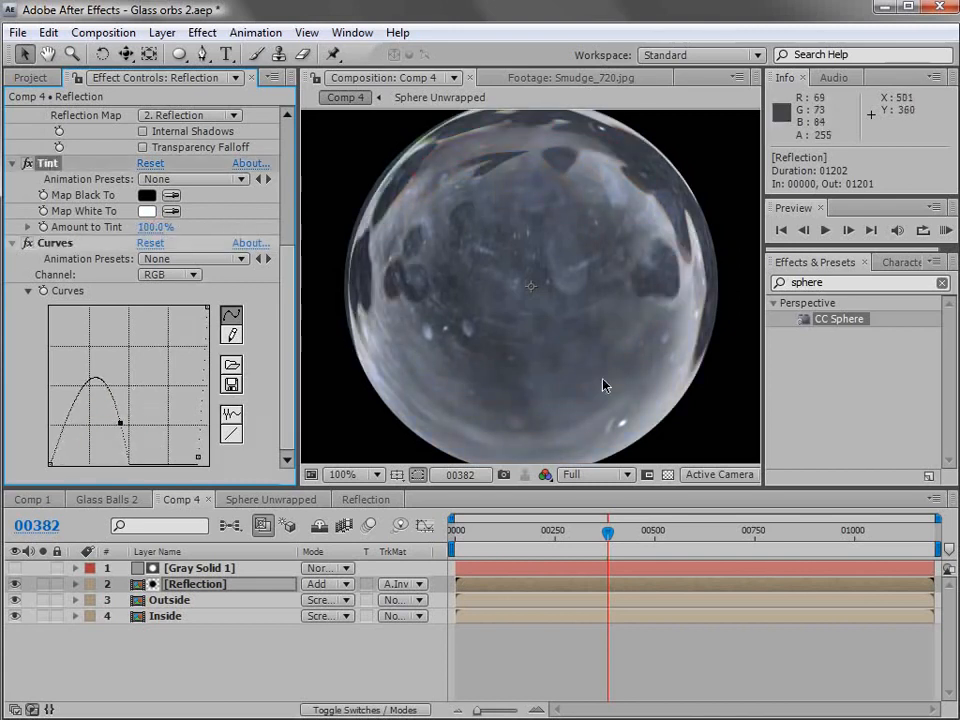
{"action": "left_click_drag", "start_coordinate": [198, 457], "coordinate": [193, 446]}
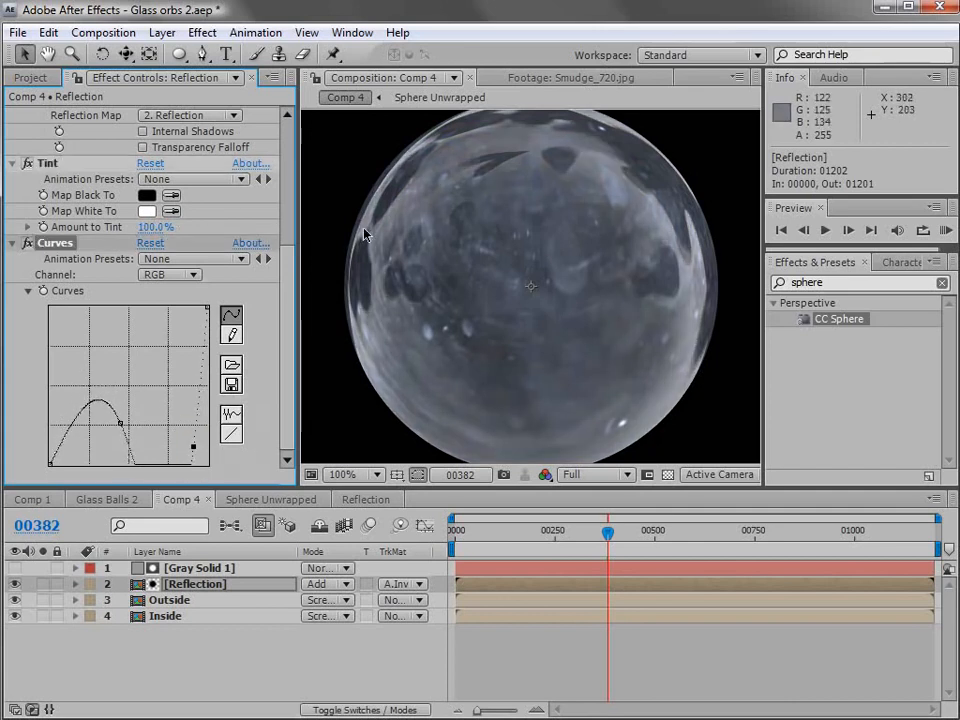
{"action": "left_click_drag", "start_coordinate": [607, 532], "coordinate": [568, 533]}
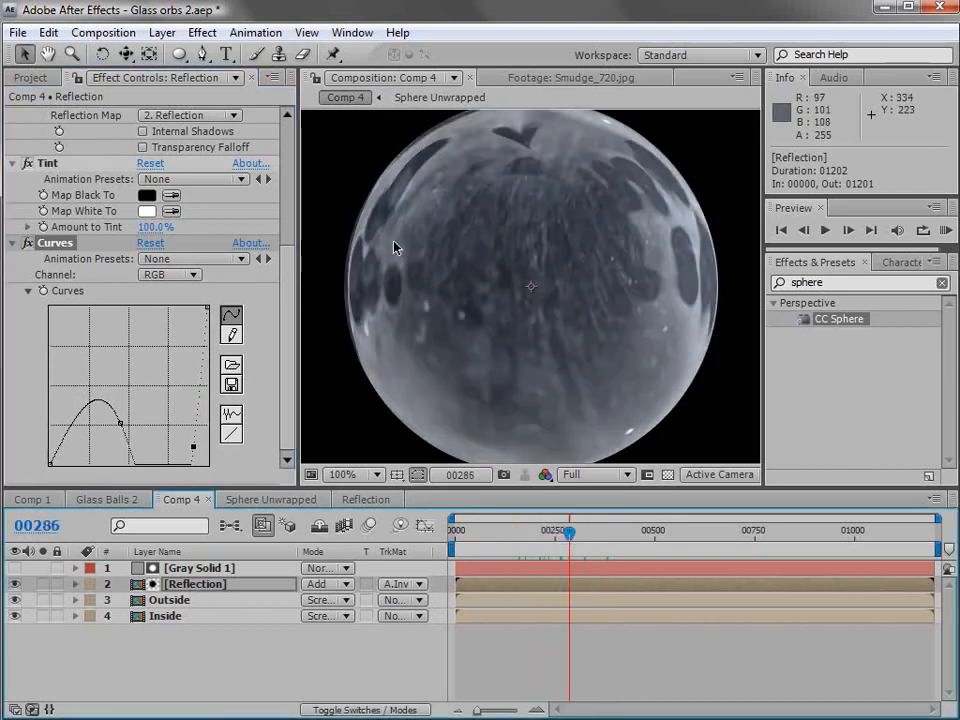
{"action": "key", "text": "comma"}
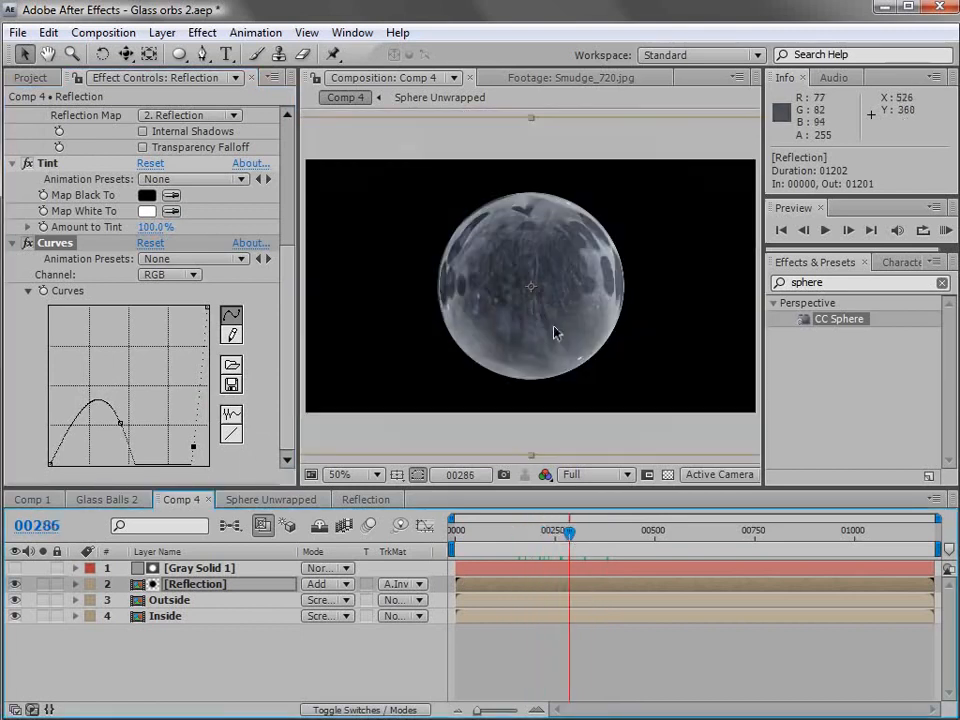
{"action": "left_click_drag", "start_coordinate": [610, 533], "coordinate": [574, 560]}
{"action": "mouse_move", "coordinate": [193, 446]}
{"action": "left_mouse_down"}
{"action": "mouse_move", "coordinate": [162, 360]}
{"action": "mouse_move", "coordinate": [183, 435]}
{"action": "left_mouse_up"}
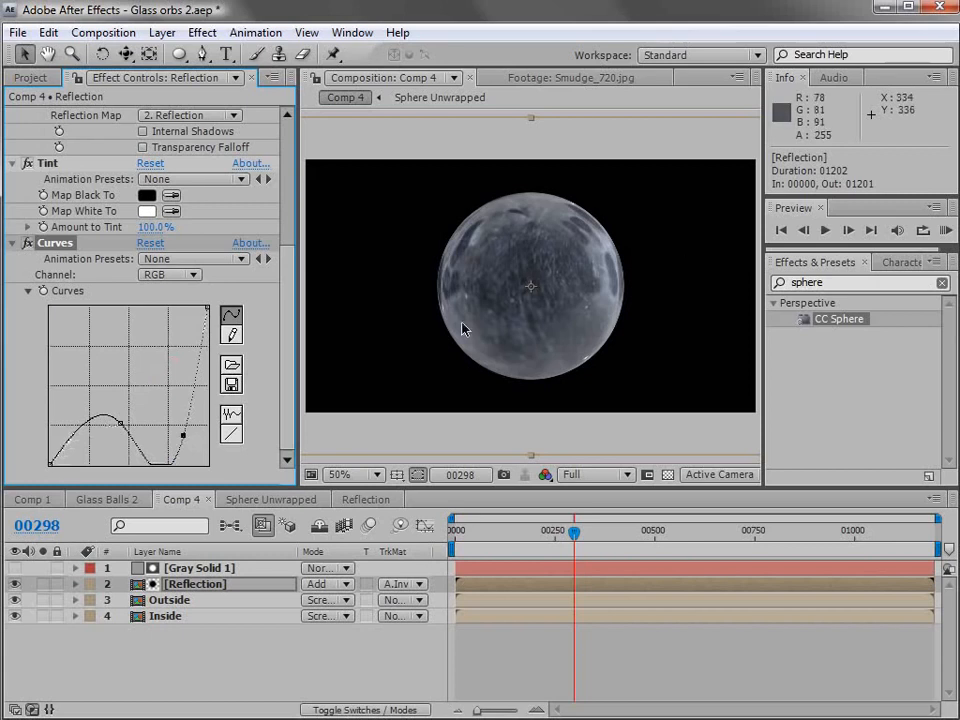
Reveal the mask properties of the top Gray Solid 1 layer and set its Mask Expansion to 29 pixels.
{"action": "left_click", "coordinate": [170, 568]}
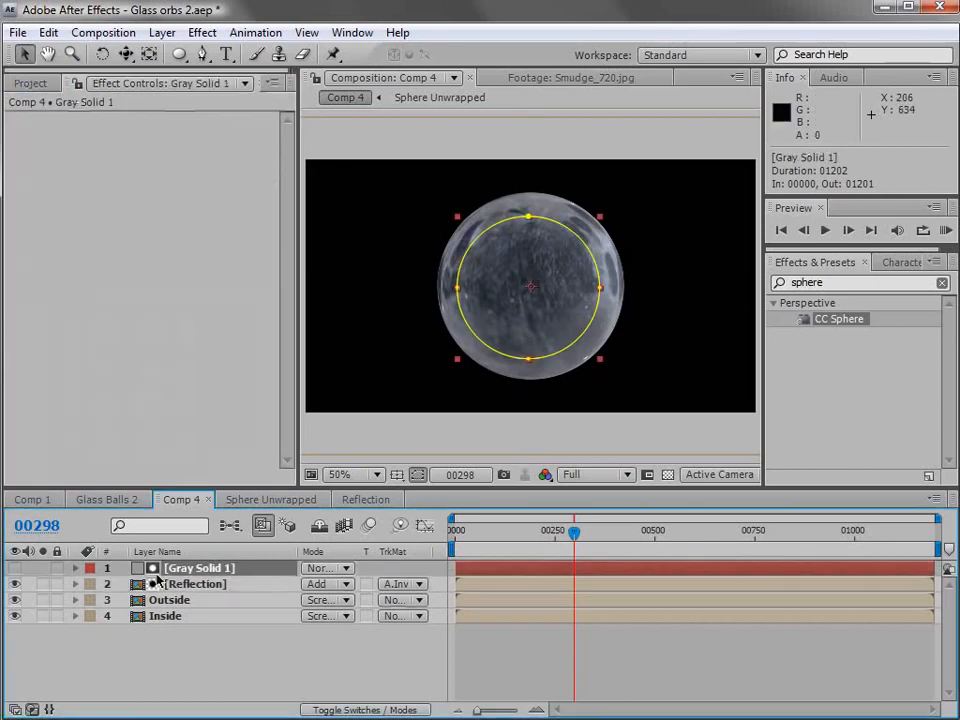
{"action": "key", "text": "m"}
{"action": "left_click", "coordinate": [107, 584]}
{"action": "left_click", "coordinate": [107, 584]}
{"action": "mouse_move", "coordinate": [320, 650]}
{"action": "left_mouse_down"}
{"action": "mouse_move", "coordinate": [309, 648]}
{"action": "mouse_move", "coordinate": [355, 648]}
{"action": "mouse_move", "coordinate": [339, 648]}
{"action": "left_mouse_up"}
{"action": "left_click", "coordinate": [450, 364]}
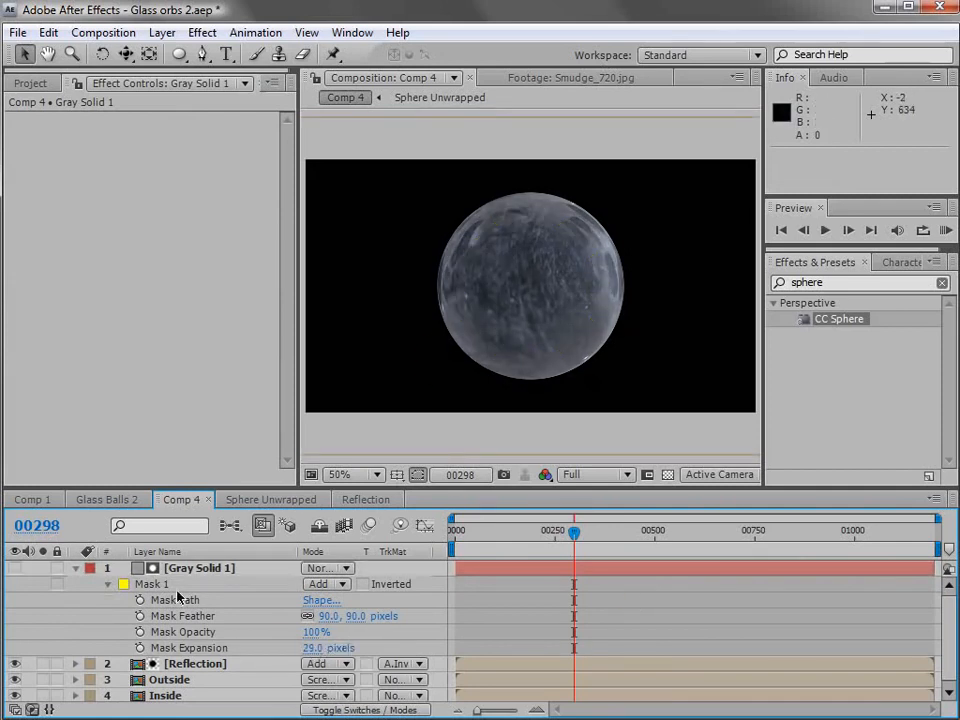
Duplicate the Gray Solid 1 matte together with the Reflection layer and scrub to frame 314 to check the orb.
{"action": "left_click", "coordinate": [77, 569]}
{"action": "left_click", "coordinate": [195, 584]}
{"action": "left_click", "coordinate": [415, 643]}
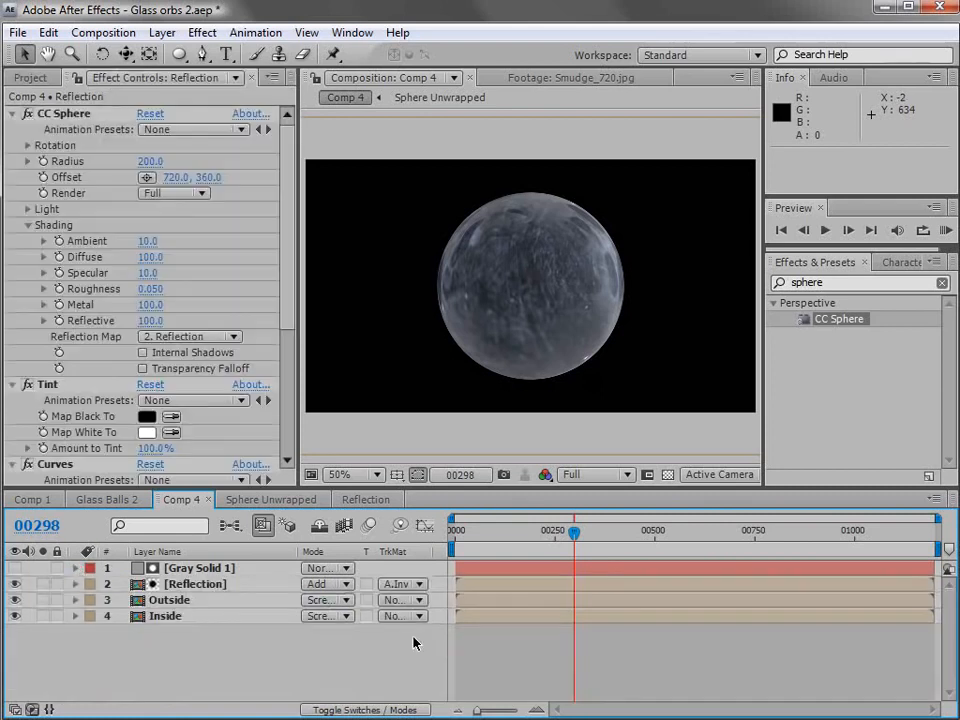
{"action": "left_click", "coordinate": [187, 587]}
{"action": "left_click", "coordinate": [158, 569], "text": "shift"}
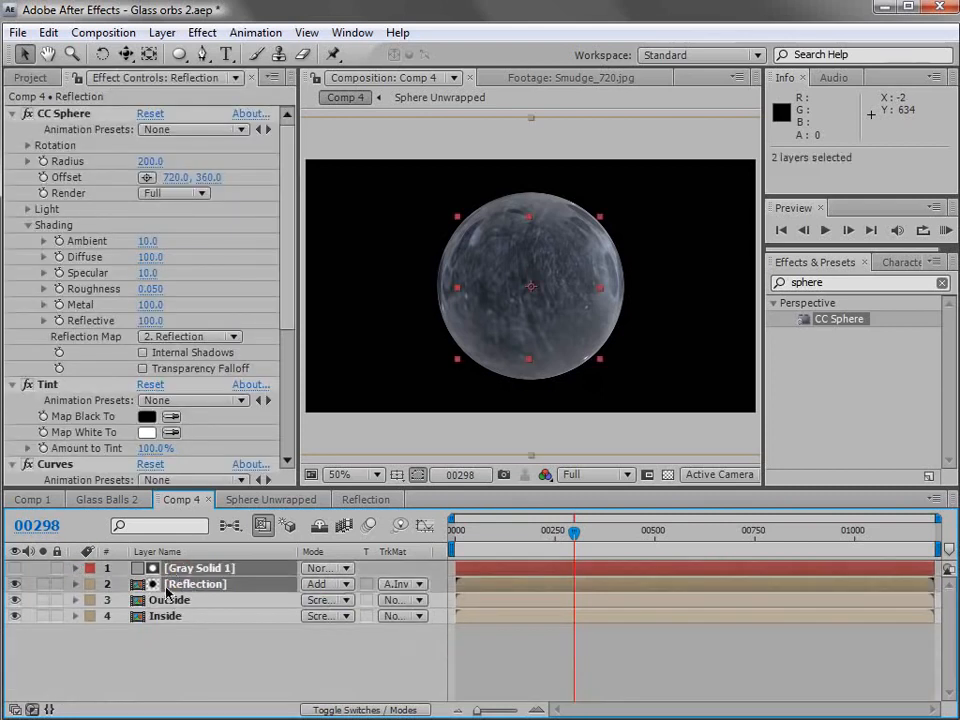
{"action": "key", "text": "ctrl+d"}
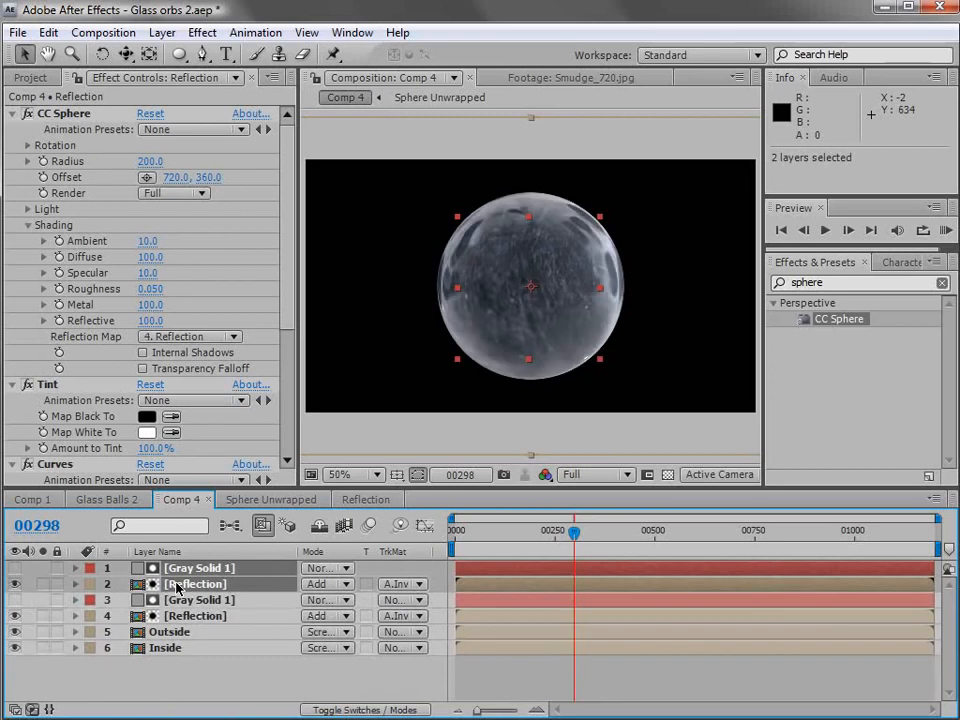
{"action": "left_click", "coordinate": [498, 651]}
{"action": "mouse_move", "coordinate": [574, 531]}
{"action": "left_mouse_down"}
{"action": "mouse_move", "coordinate": [516, 531]}
{"action": "mouse_move", "coordinate": [580, 535]}
{"action": "left_mouse_up"}
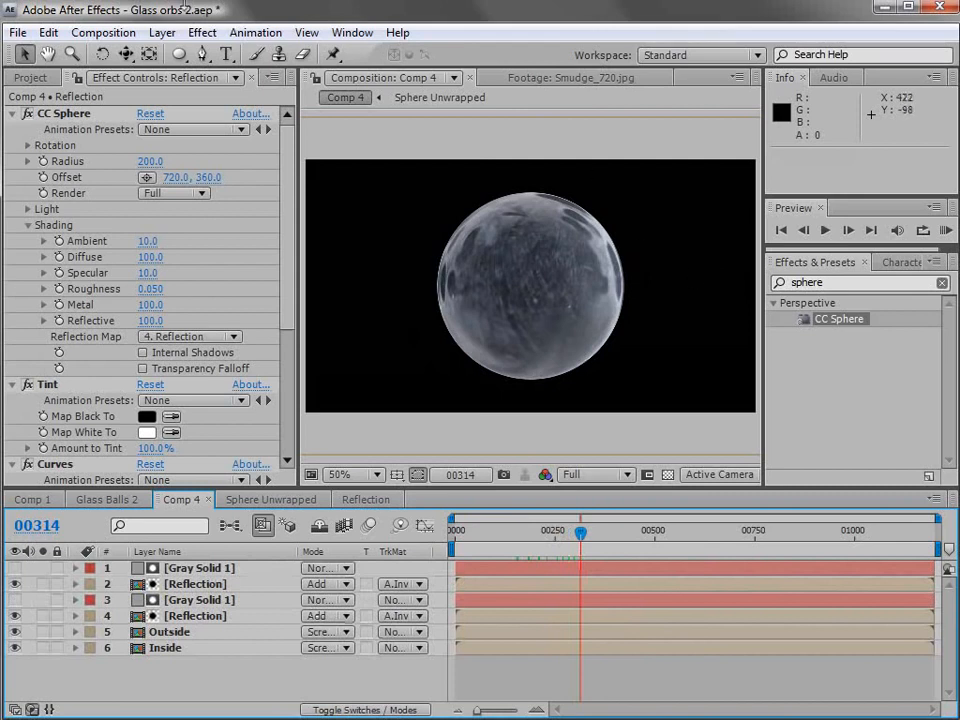
Create a new gray solid and apply the CC Snow effect to it.
{"action": "left_click", "coordinate": [161, 32]}
{"action": "mouse_move", "coordinate": [170, 55]}
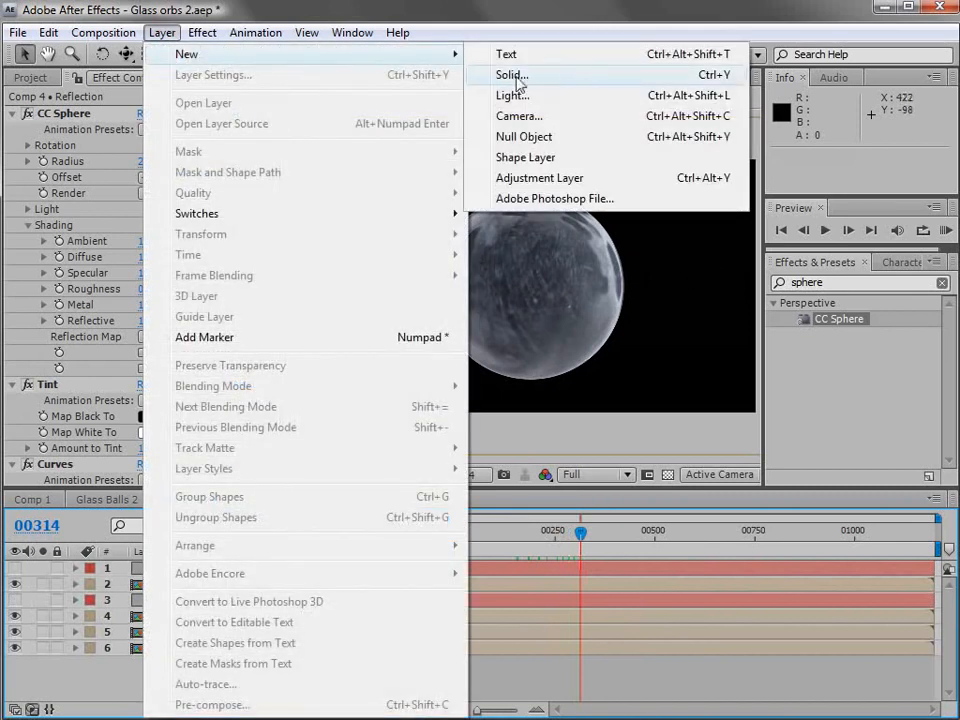
{"action": "left_click", "coordinate": [516, 80]}
{"action": "left_click", "coordinate": [570, 494]}
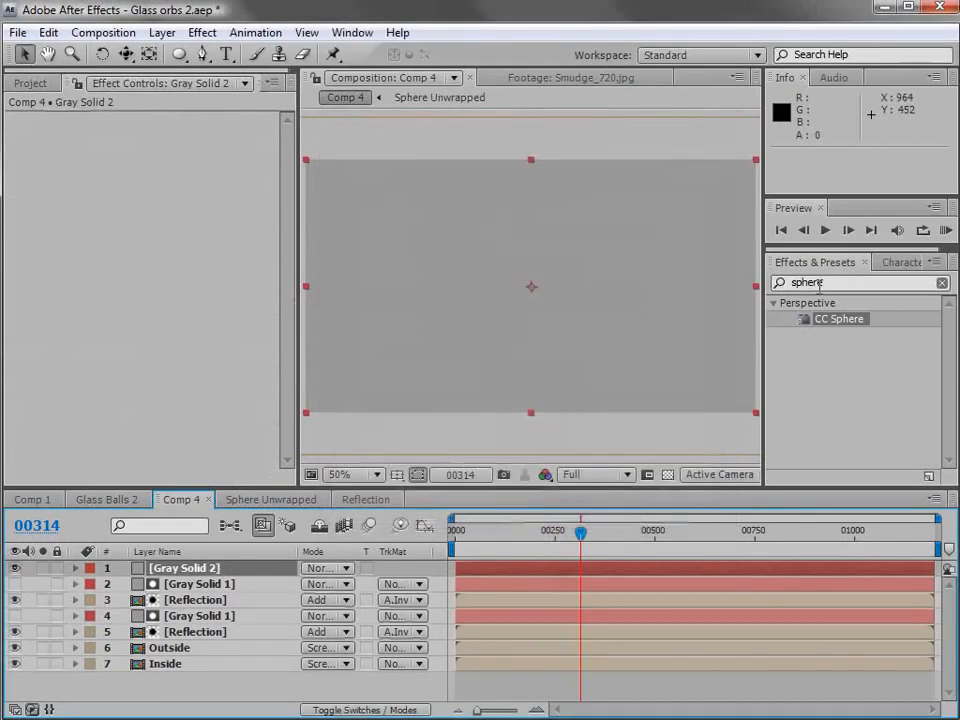
{"action": "left_click", "coordinate": [820, 283]}
{"action": "type", "text": "snow"}
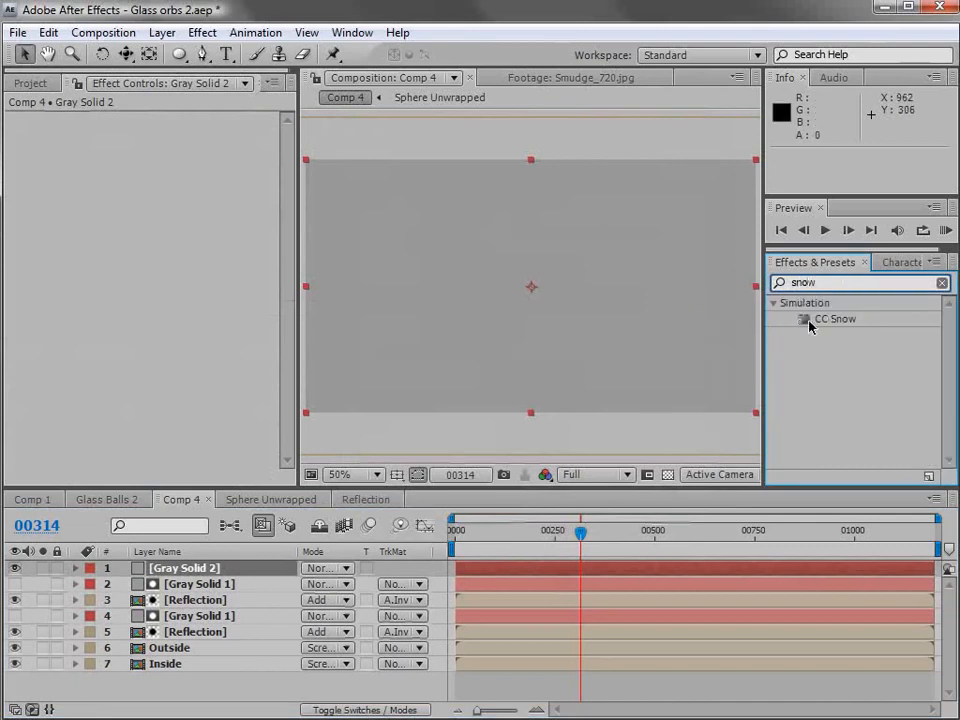
{"action": "left_click_drag", "start_coordinate": [806, 319], "coordinate": [522, 293]}
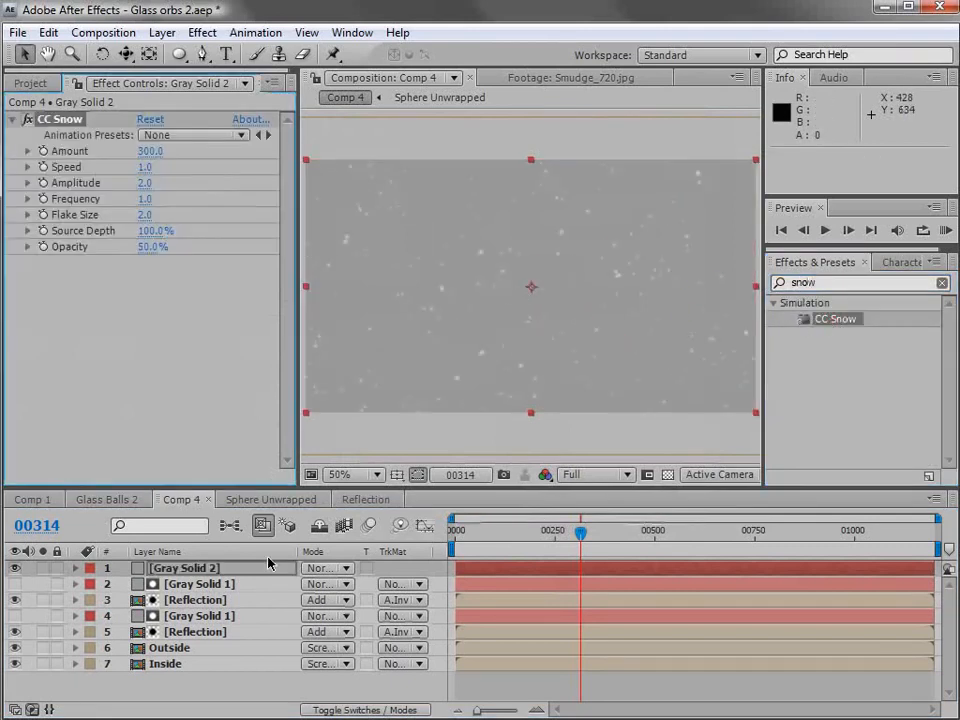
Change the color of the snow solid to black (000000) in its solid settings.
{"action": "left_click", "coordinate": [162, 32]}
{"action": "left_click", "coordinate": [205, 133]}
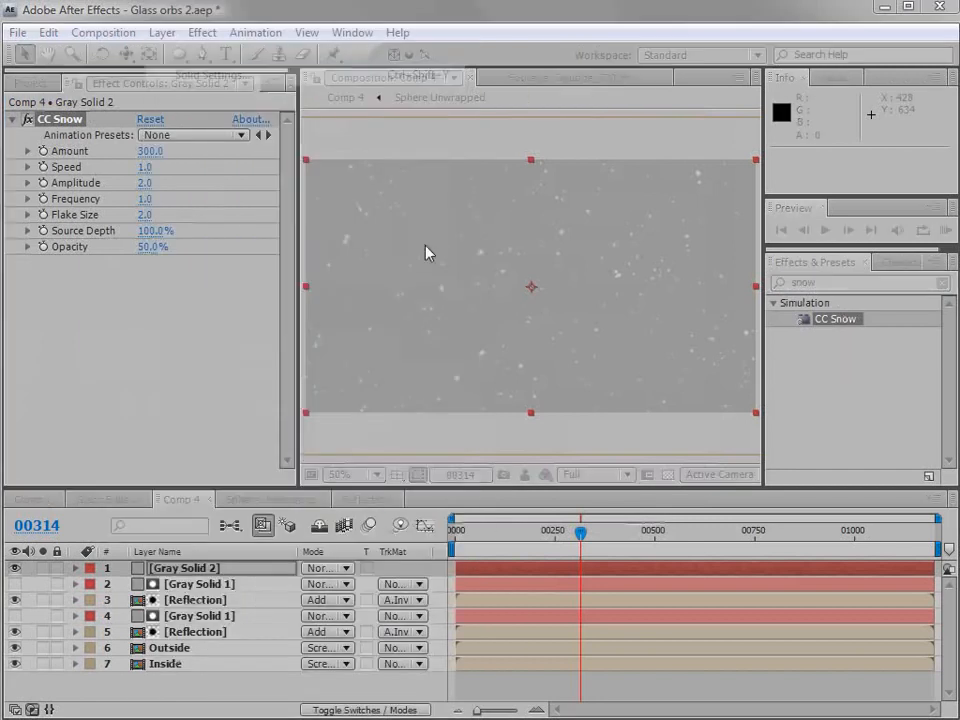
{"action": "left_click", "coordinate": [306, 483]}
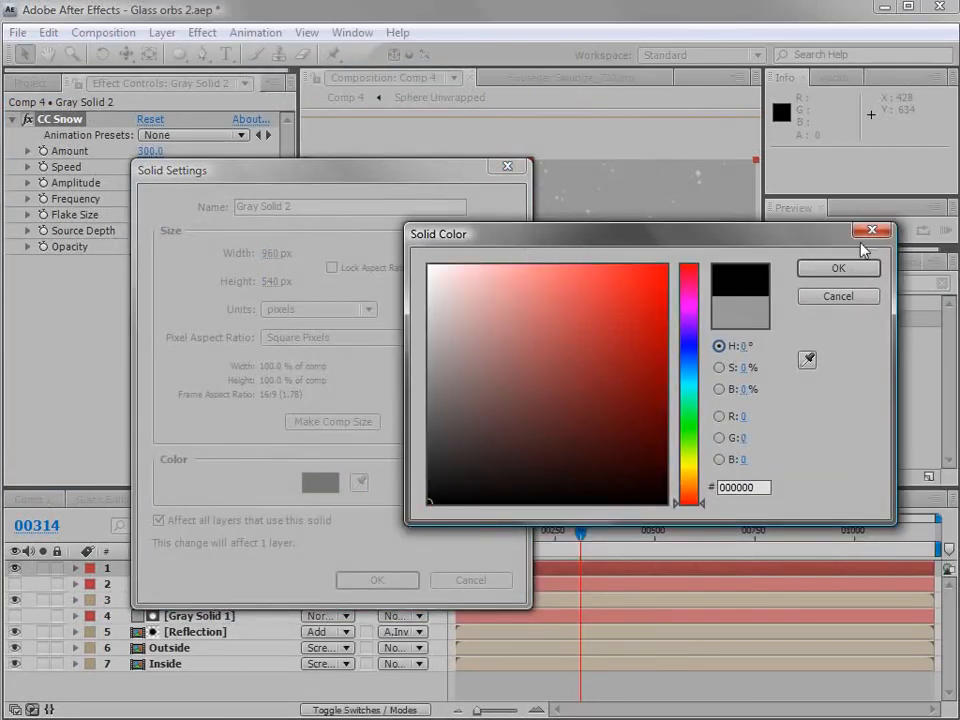
{"action": "left_click", "coordinate": [838, 268]}
{"action": "left_click", "coordinate": [406, 580]}
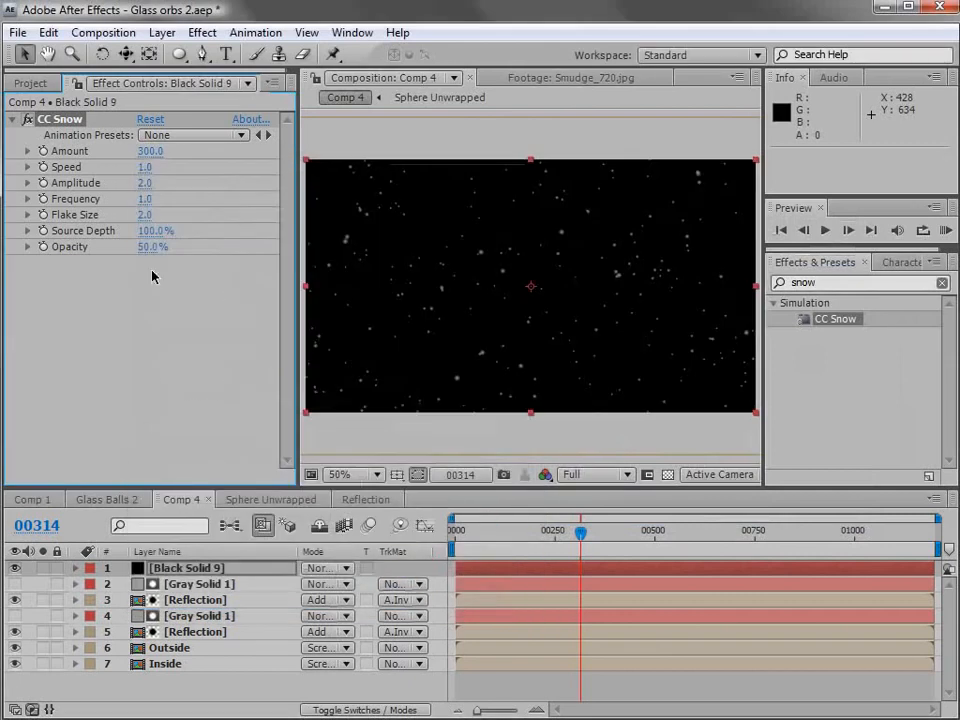
Set the CC Snow Amount to 600 and Speed to 0.5 on the black solid.
{"action": "left_click_drag", "start_coordinate": [150, 151], "coordinate": [180, 147]}
{"action": "left_click", "coordinate": [145, 166]}
{"action": "type", "text": "0.5"}
{"action": "key", "text": "Return"}
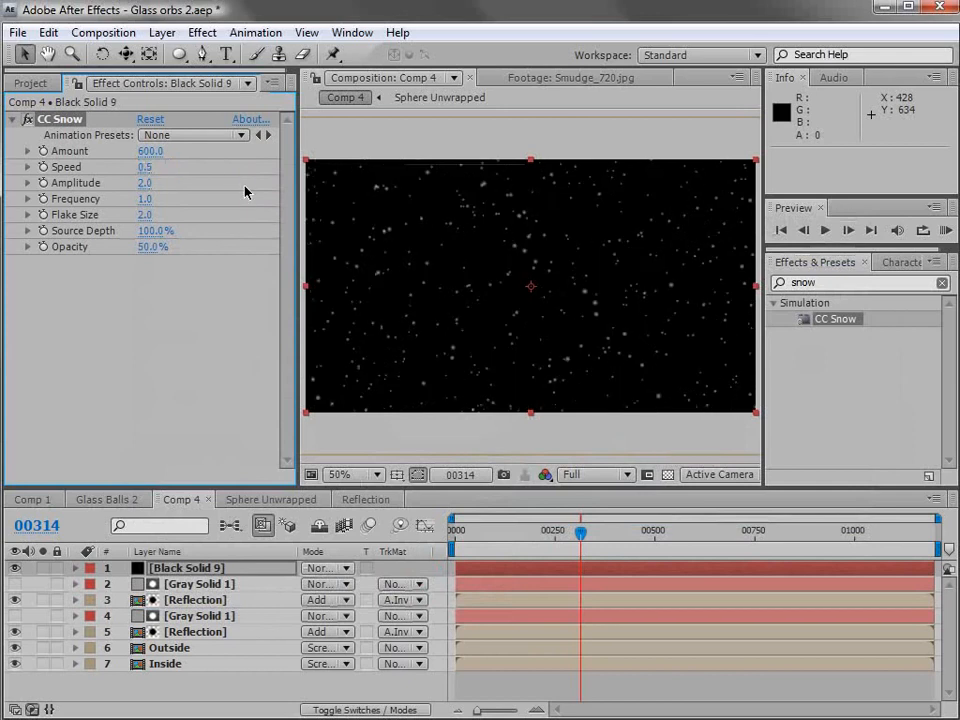
Apply Optics Compensation to the black snow solid and raise its Field of View to 114.4.
{"action": "key", "text": "ctrl+5"}
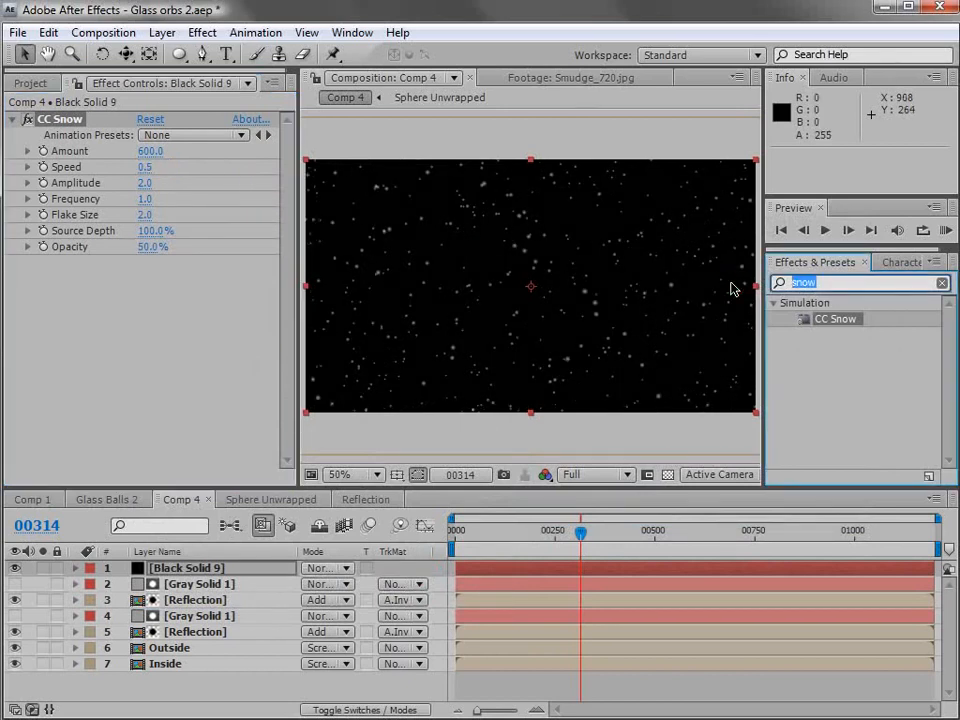
{"action": "type", "text": "optic"}
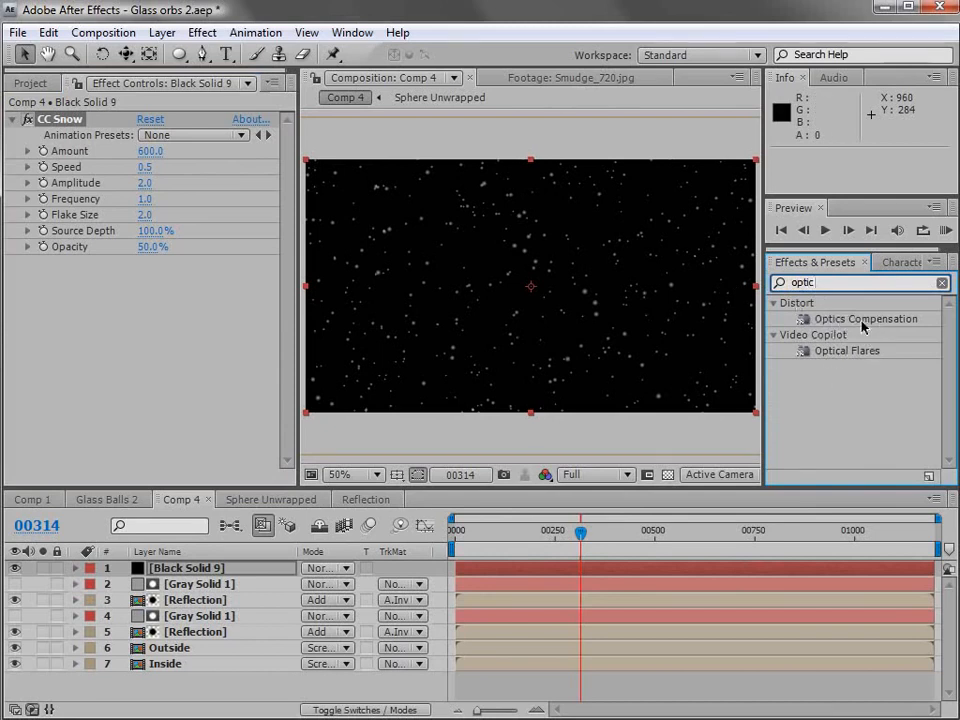
{"action": "left_click_drag", "start_coordinate": [833, 323], "coordinate": [531, 283]}
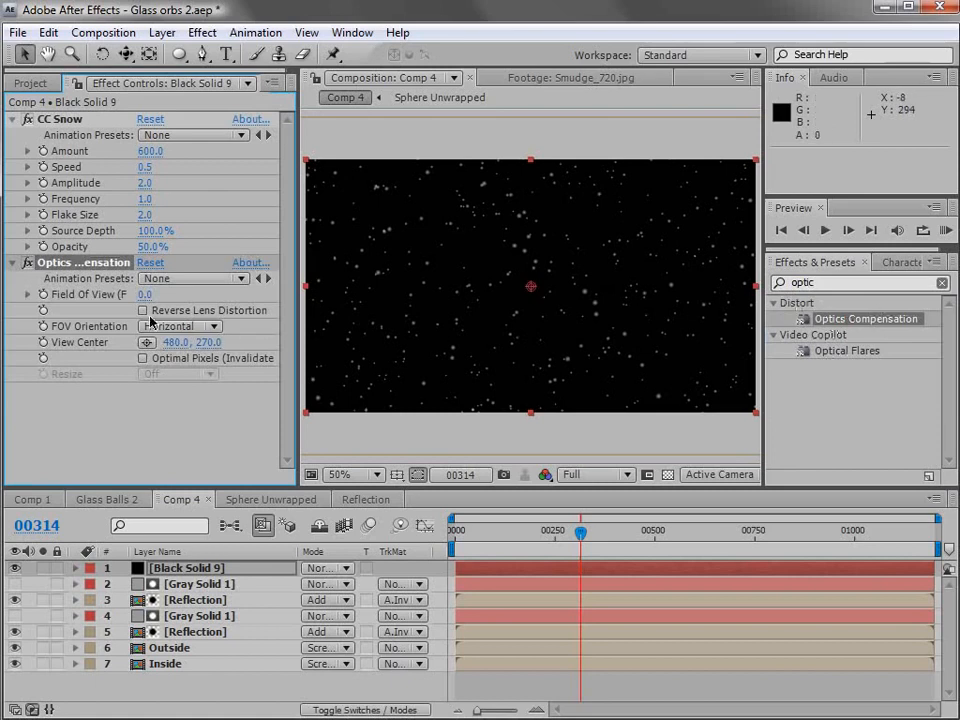
{"action": "left_click_drag", "start_coordinate": [146, 294], "coordinate": [70, 296]}
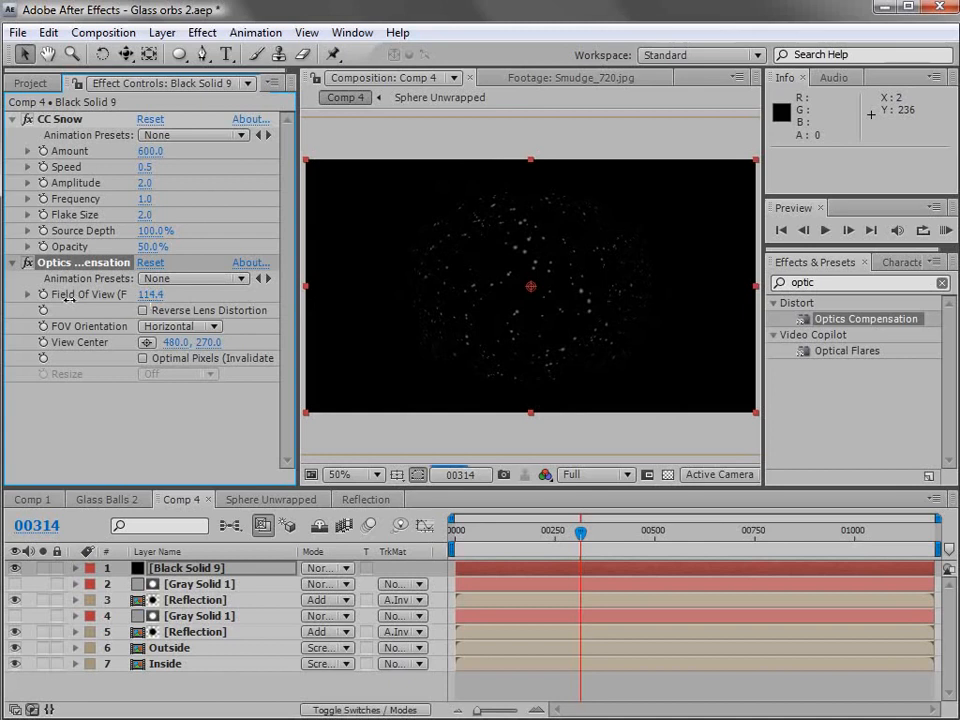
Move the black snow solid beneath the Inside layer and narrow the snow horizontally to about two-thirds of its width.
{"action": "left_click_drag", "start_coordinate": [168, 574], "coordinate": [172, 682]}
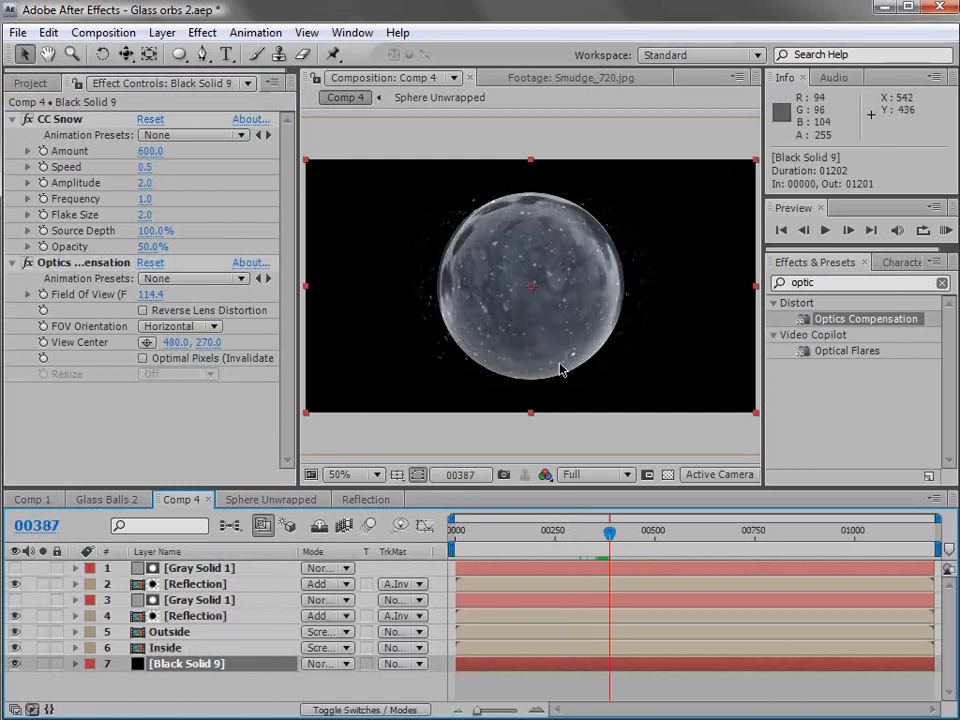
{"action": "left_click_drag", "start_coordinate": [755, 287], "coordinate": [675, 298]}
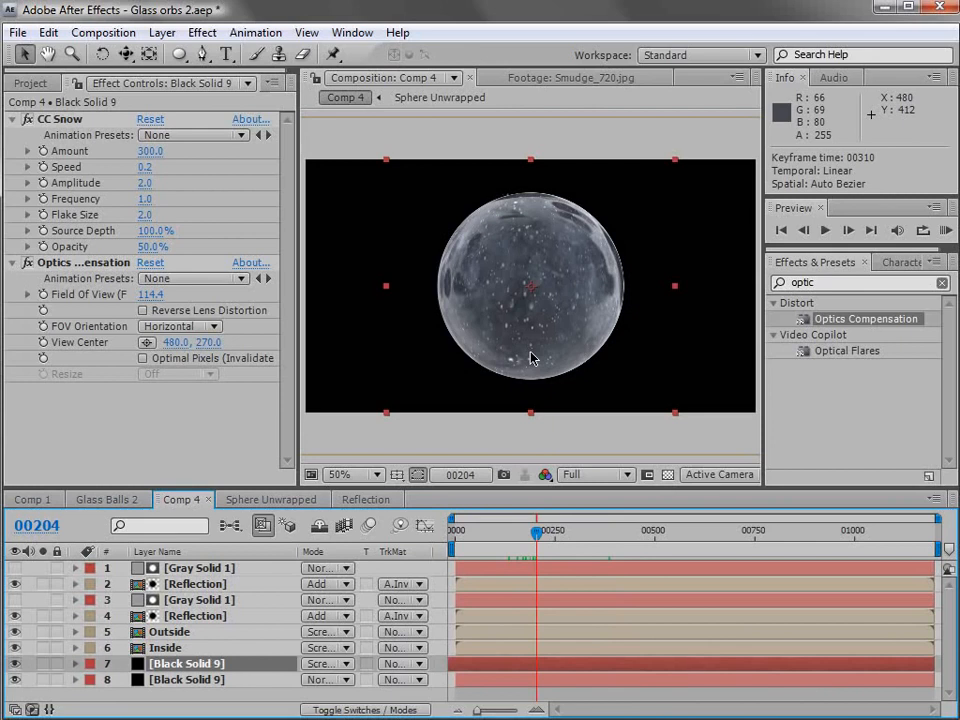
Create an adjustment layer above all layers and apply the Curves effect to it.
{"action": "left_click", "coordinate": [162, 32]}
{"action": "mouse_move", "coordinate": [200, 54]}
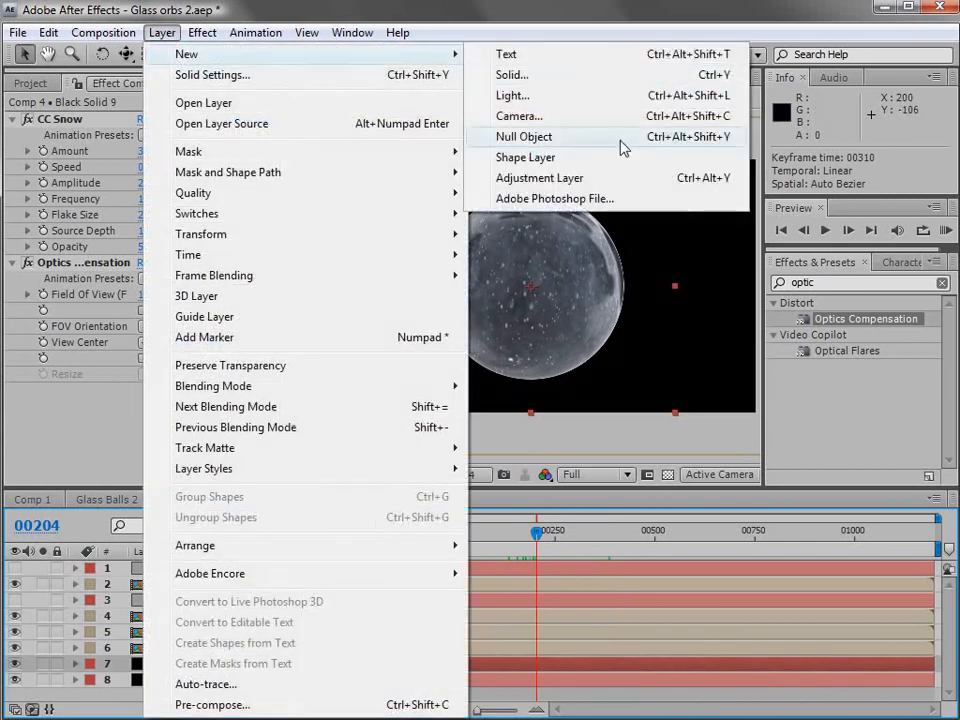
{"action": "left_click", "coordinate": [545, 177]}
{"action": "left_click_drag", "start_coordinate": [819, 284], "coordinate": [758, 290]}
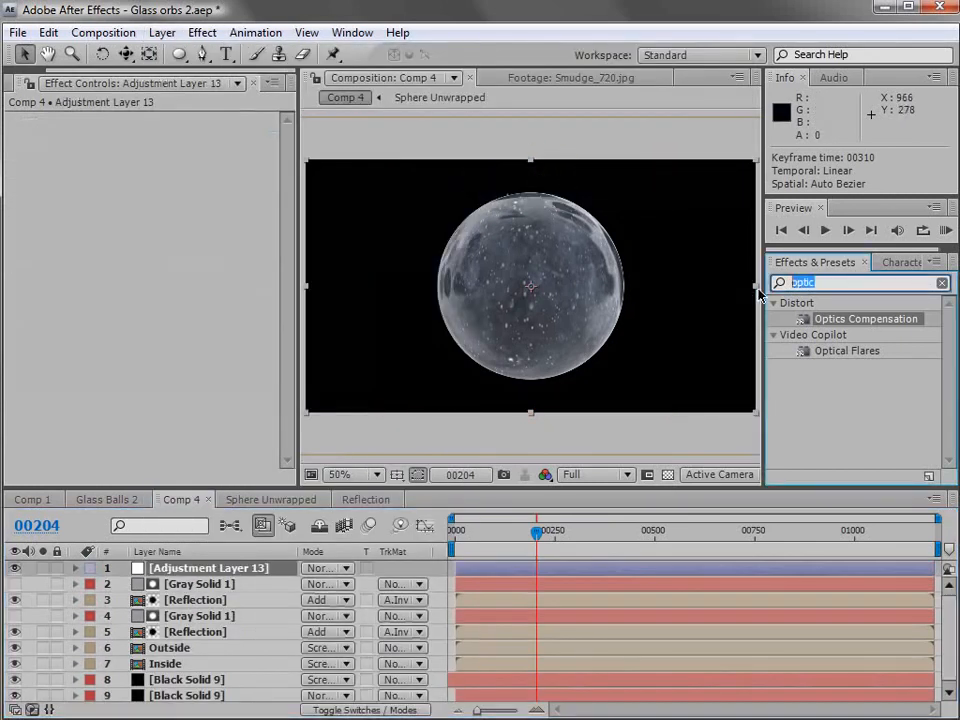
{"action": "type", "text": "cur"}
{"action": "left_click_drag", "start_coordinate": [831, 319], "coordinate": [542, 300]}
Pull the adjustment layer's RGB curve down in the shadows and midtones and adjust its highlights for more contrast.
{"action": "left_click_drag", "start_coordinate": [114, 268], "coordinate": [110, 299]}
{"action": "left_click", "coordinate": [88, 321]}
{"action": "left_click", "coordinate": [152, 230]}
{"action": "left_click_drag", "start_coordinate": [151, 230], "coordinate": [152, 233]}
Raise the midtones of the Blue curve and lower the Red curve slightly to tint the orb blue.
{"action": "left_click", "coordinate": [170, 150]}
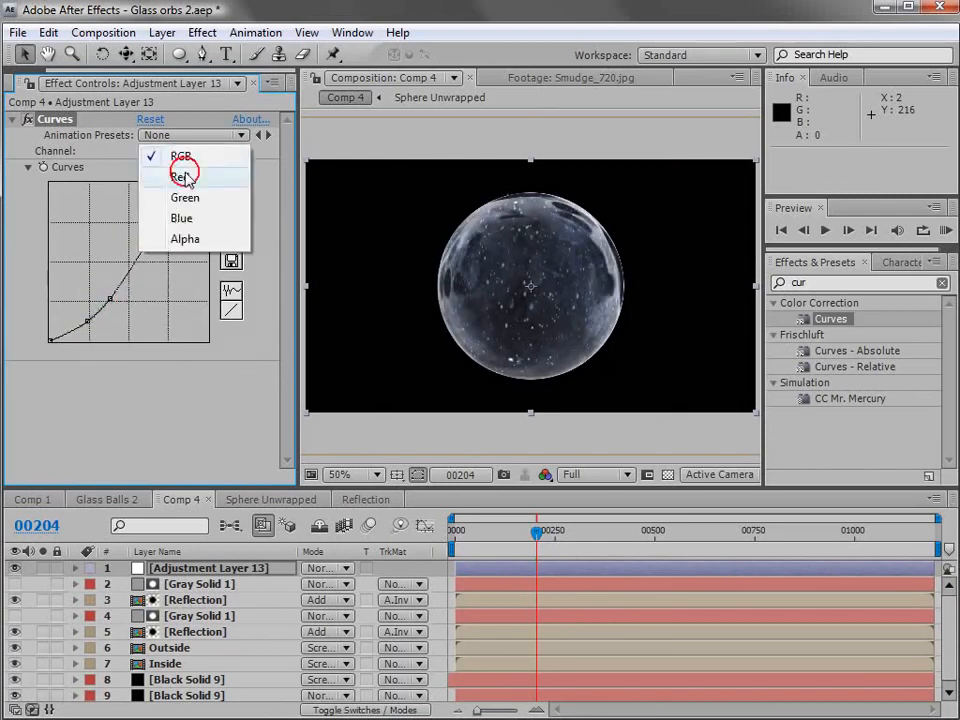
{"action": "left_click", "coordinate": [160, 218]}
{"action": "left_click_drag", "start_coordinate": [118, 274], "coordinate": [110, 266]}
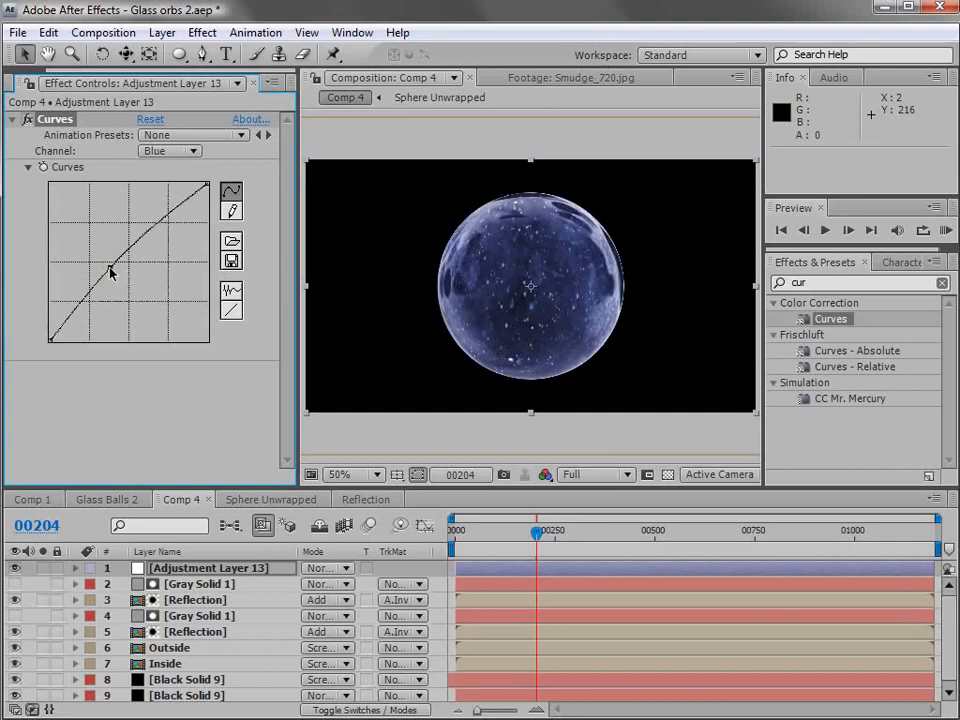
{"action": "left_click", "coordinate": [172, 152]}
{"action": "left_click", "coordinate": [180, 109]}
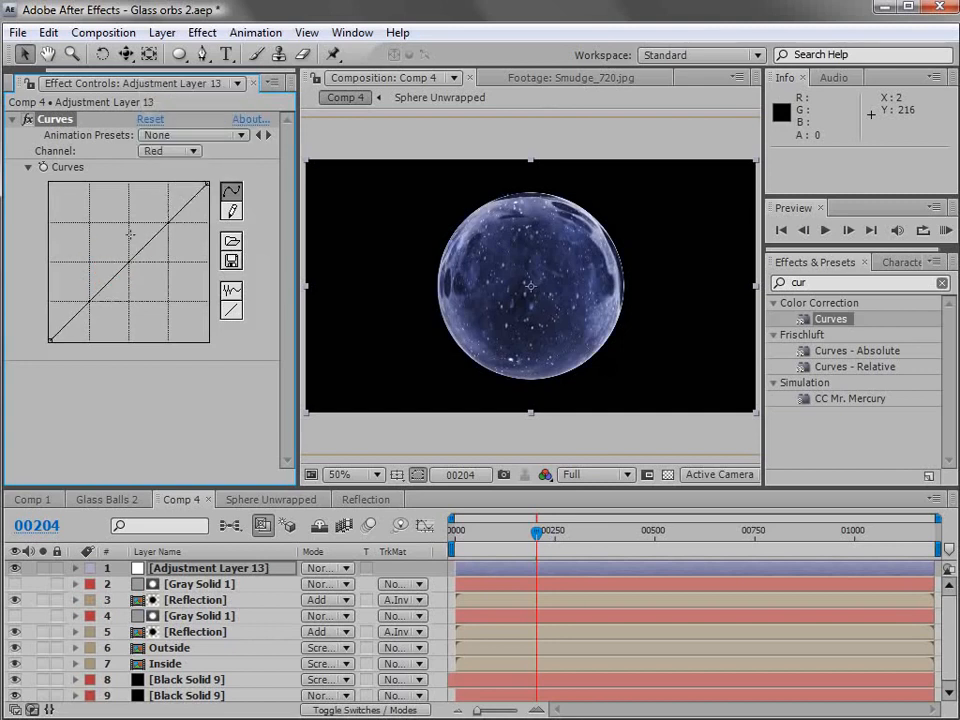
{"action": "left_click_drag", "start_coordinate": [130, 270], "coordinate": [132, 272]}
Shape the Green curve into a gentle S with lower shadows and raised highlights, and scrub to frame 319 to check it.
{"action": "left_click", "coordinate": [158, 152]}
{"action": "left_click", "coordinate": [160, 174]}
{"action": "left_click", "coordinate": [148, 241]}
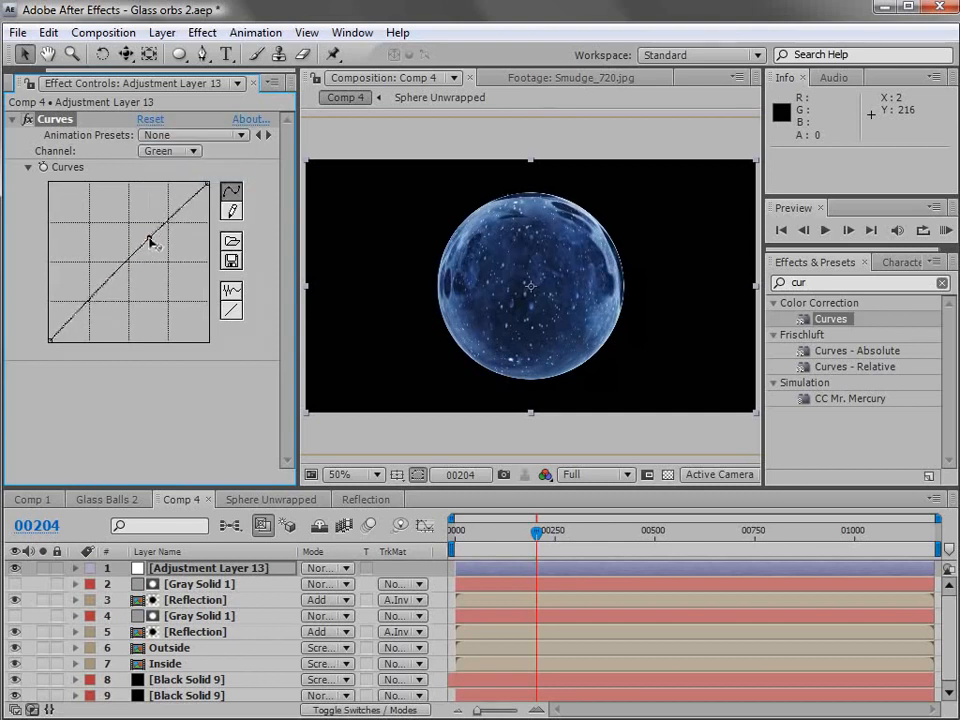
{"action": "left_click_drag", "start_coordinate": [122, 272], "coordinate": [99, 296]}
{"action": "left_click_drag", "start_coordinate": [149, 239], "coordinate": [151, 233]}
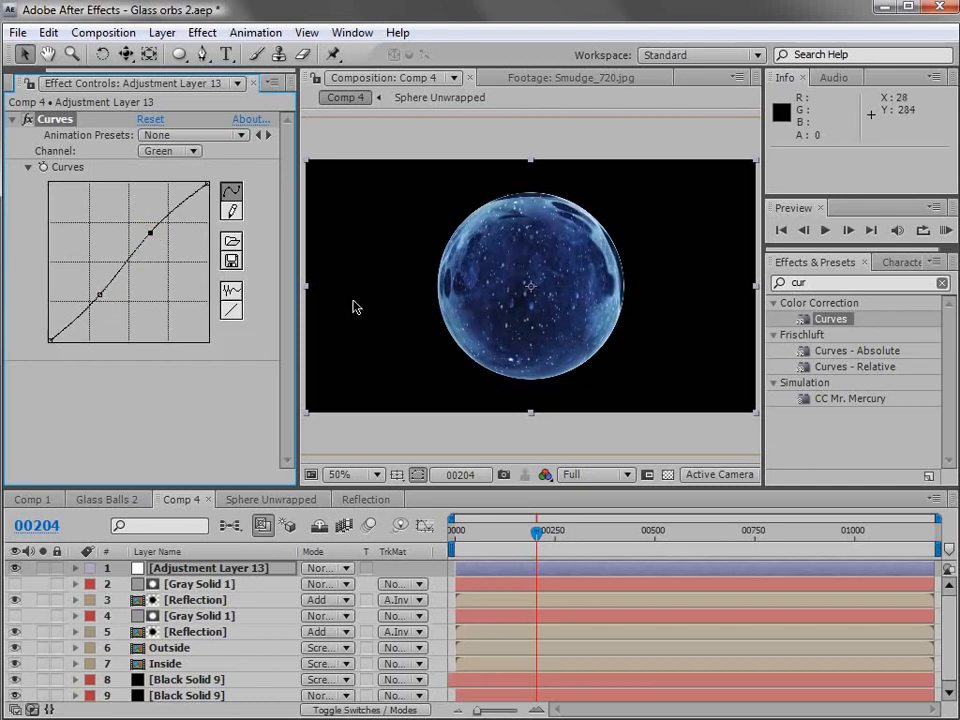
{"action": "scroll", "coordinate": [603, 336], "scroll_direction": "up", "scroll_amount": 1}
{"action": "left_click_drag", "start_coordinate": [537, 536], "coordinate": [583, 538]}
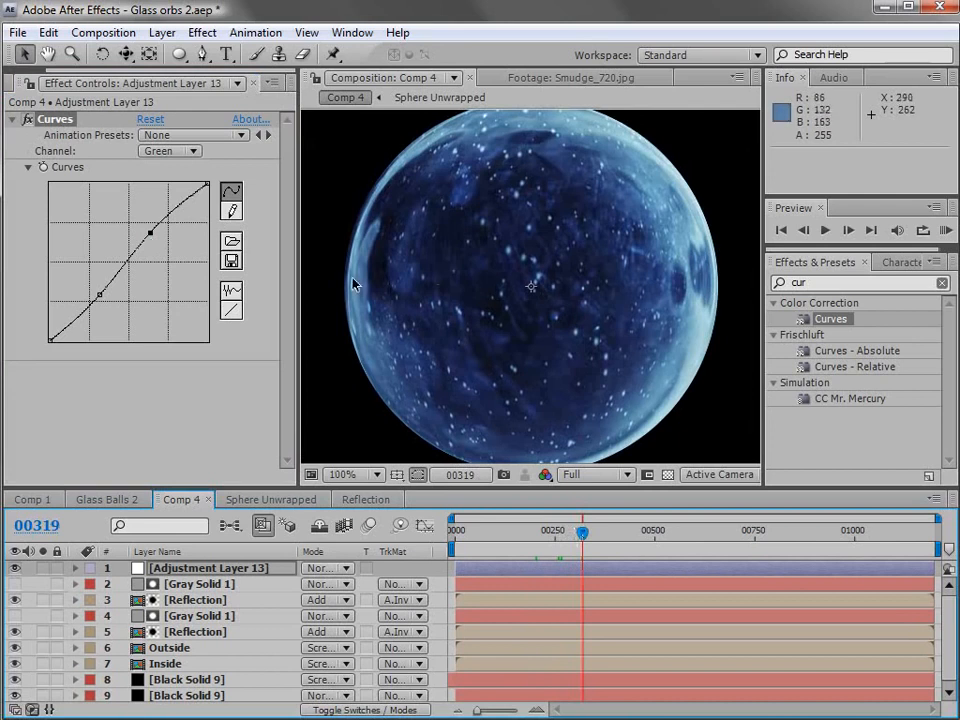
{"action": "key", "text": "comma"}
Create a new 960 x 540 px white solid named White Solid 1.
{"action": "left_click", "coordinate": [162, 32]}
{"action": "mouse_move", "coordinate": [375, 54]}
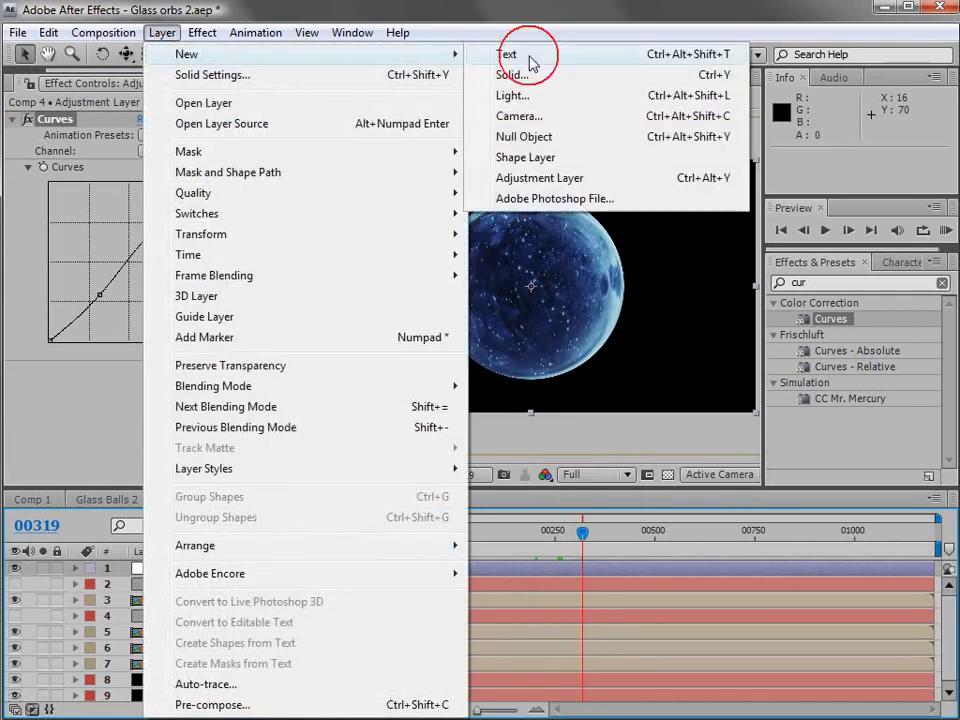
{"action": "left_click", "coordinate": [505, 77]}
{"action": "left_click", "coordinate": [516, 442]}
{"action": "left_click_drag", "start_coordinate": [510, 441], "coordinate": [431, 266]}
{"action": "left_click", "coordinate": [836, 270]}
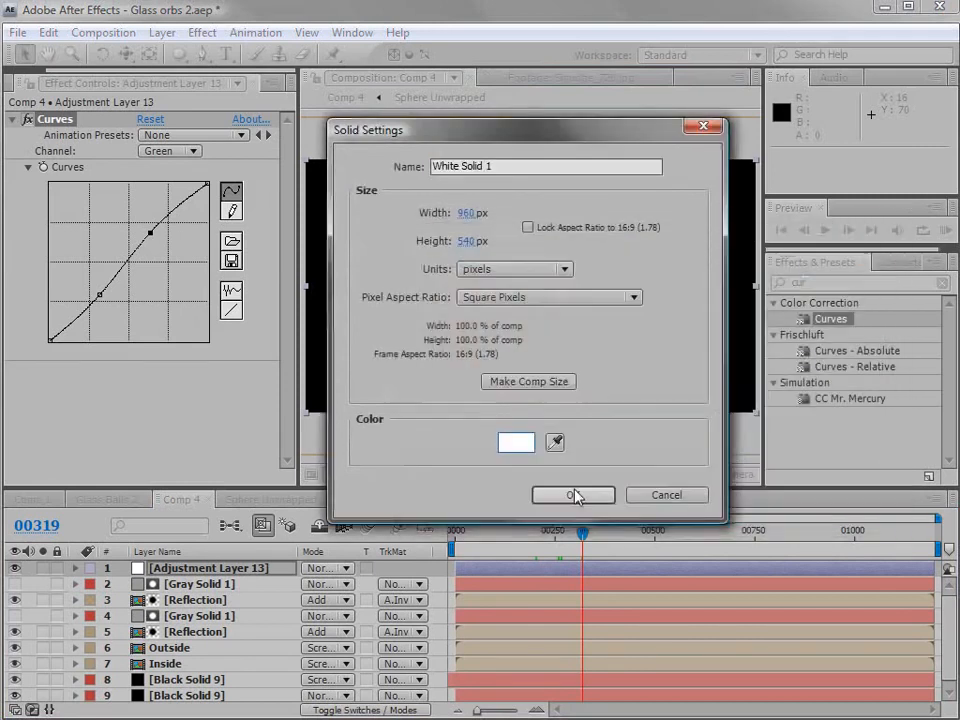
{"action": "left_click", "coordinate": [572, 495]}
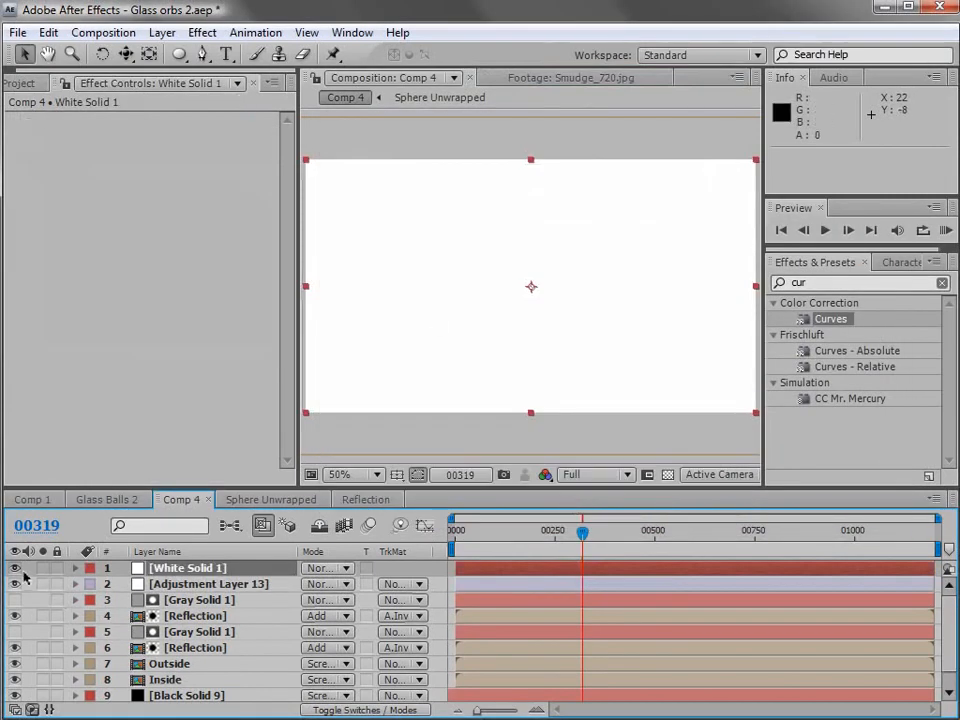
With White Solid 1 hidden, draw a wide elliptical mask over the orb's upper half, reposition it, and show the solid again.
{"action": "left_click", "coordinate": [13, 568]}
{"action": "left_click", "coordinate": [179, 54]}
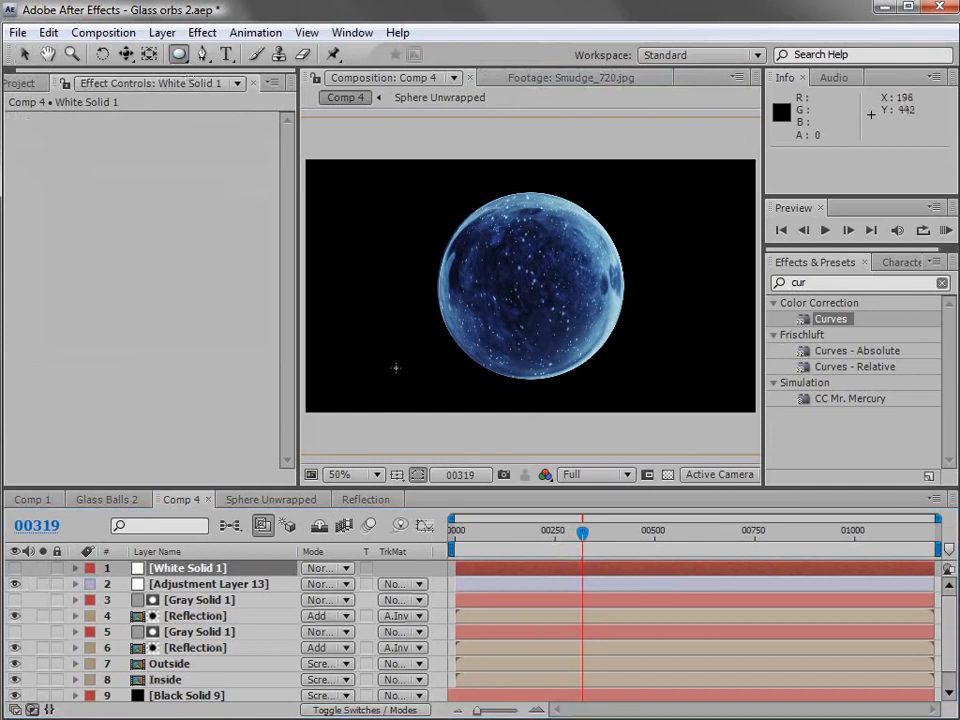
{"action": "left_click_drag", "start_coordinate": [358, 424], "coordinate": [658, 364]}
{"action": "key", "text": "ctrl+z"}
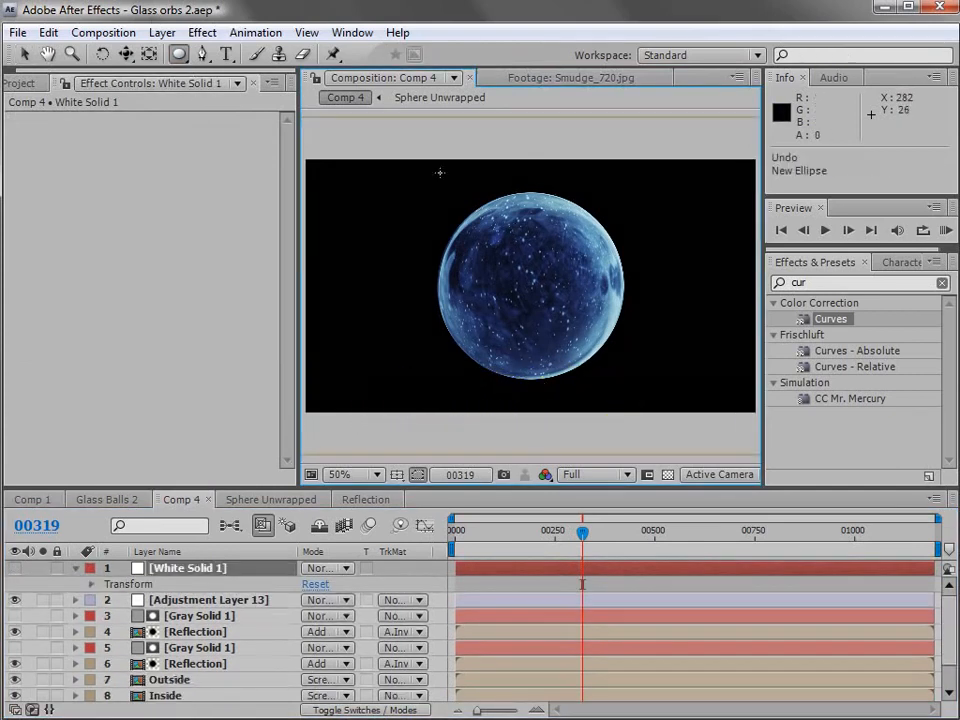
{"action": "left_click_drag", "start_coordinate": [385, 142], "coordinate": [706, 273]}
{"action": "key", "text": "v"}
{"action": "left_click_drag", "start_coordinate": [707, 210], "coordinate": [684, 236]}
{"action": "left_click", "coordinate": [15, 569]}
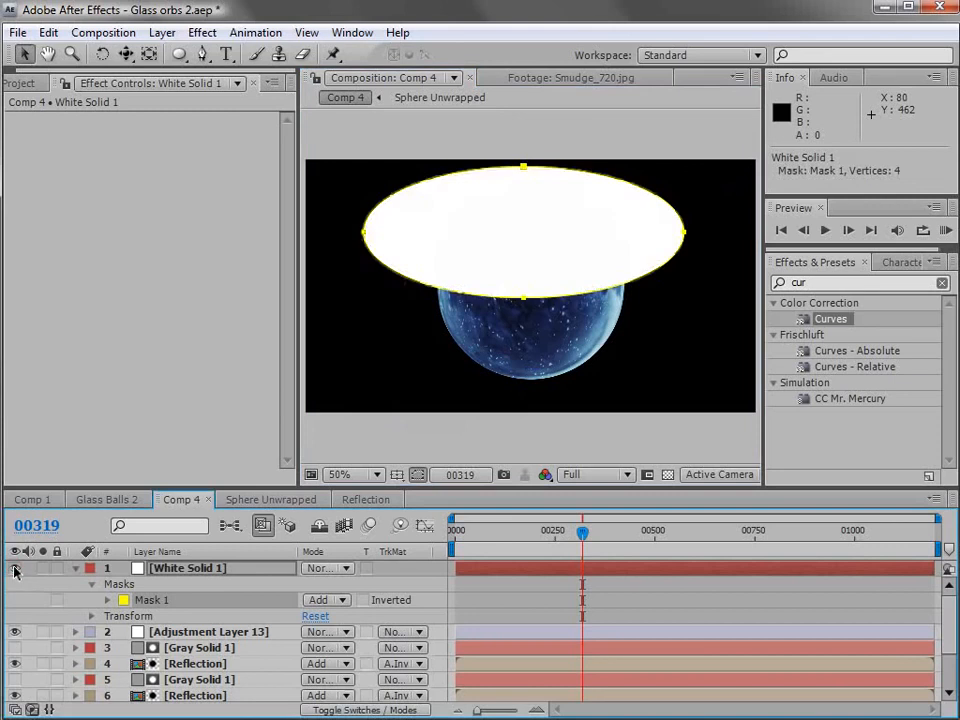
Set White Solid 1's Mask 1 to Subtract and add an inverted duplicate of that mask.
{"action": "left_click", "coordinate": [518, 583]}
{"action": "left_click", "coordinate": [330, 600]}
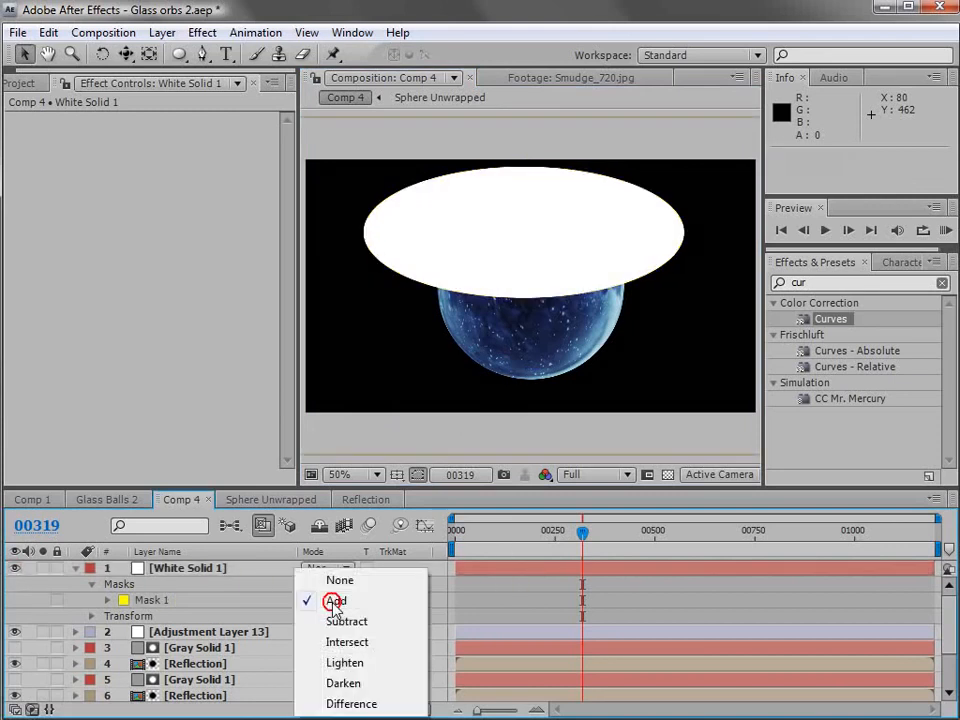
{"action": "left_click", "coordinate": [346, 621]}
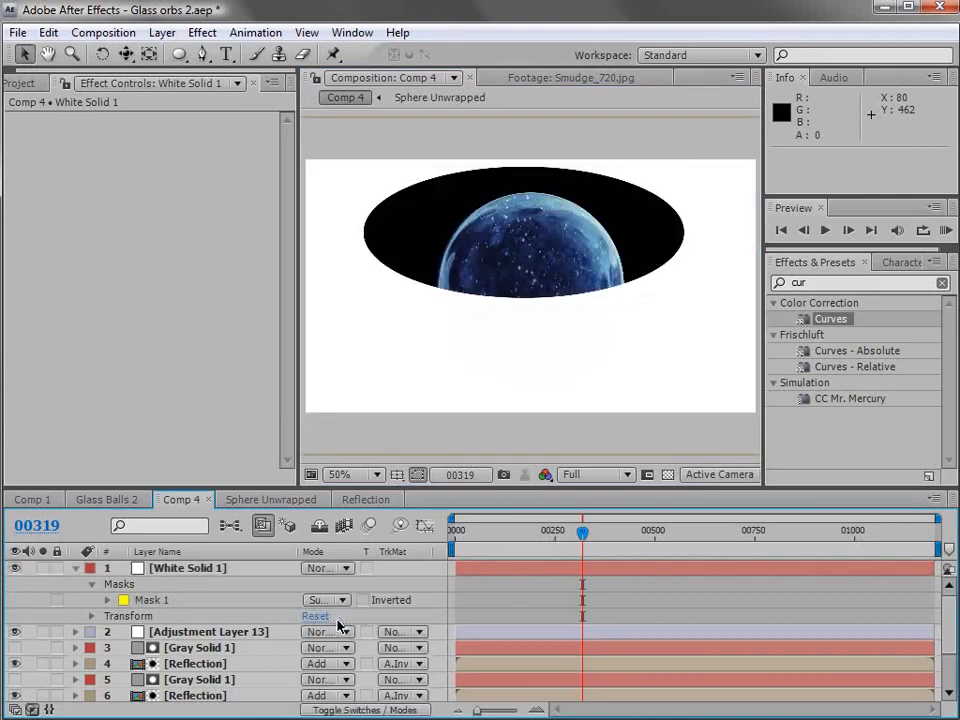
{"action": "left_click", "coordinate": [148, 601]}
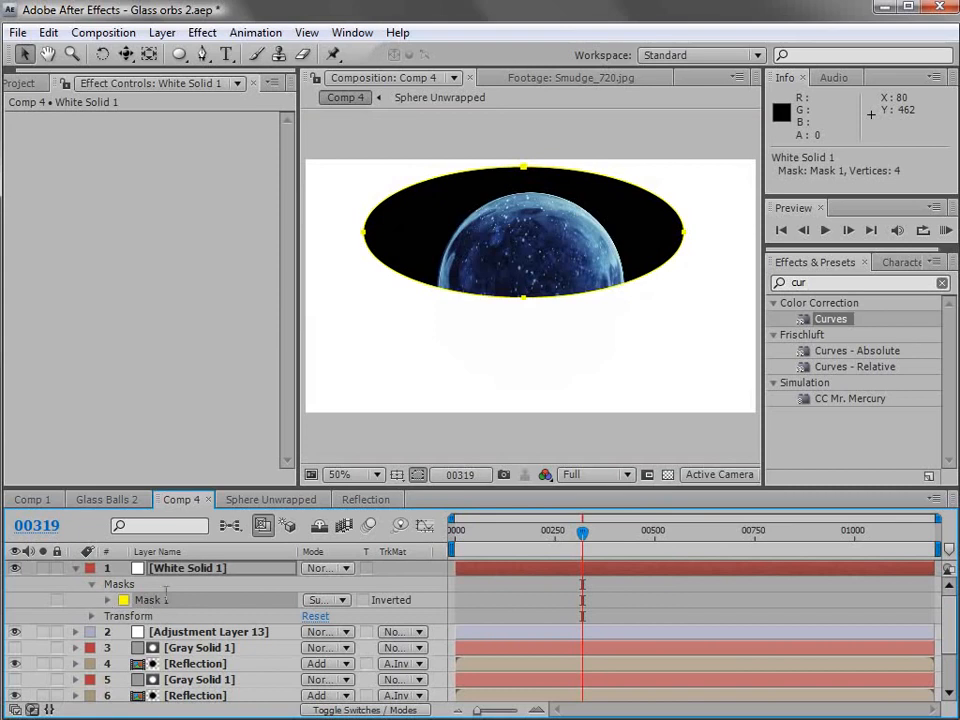
{"action": "left_click", "coordinate": [48, 32]}
{"action": "left_click", "coordinate": [84, 232]}
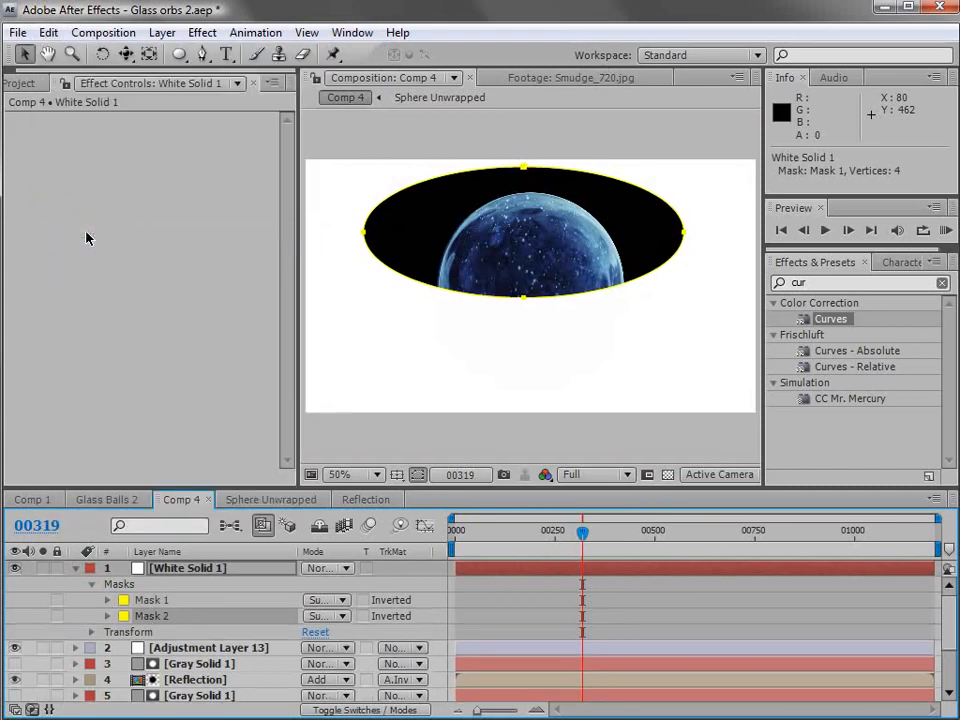
{"action": "left_click", "coordinate": [363, 617]}
Give Mask 2 of White Solid 1 a feather of 110 pixels and an expansion of 31 pixels.
{"action": "key", "text": "m"}
{"action": "key", "text": "m"}
{"action": "key", "text": "m"}
{"action": "left_click_drag", "start_coordinate": [216, 487], "coordinate": [205, 423]}
{"action": "key", "text": "m"}
{"action": "key", "text": "m"}
{"action": "left_click", "coordinate": [520, 632]}
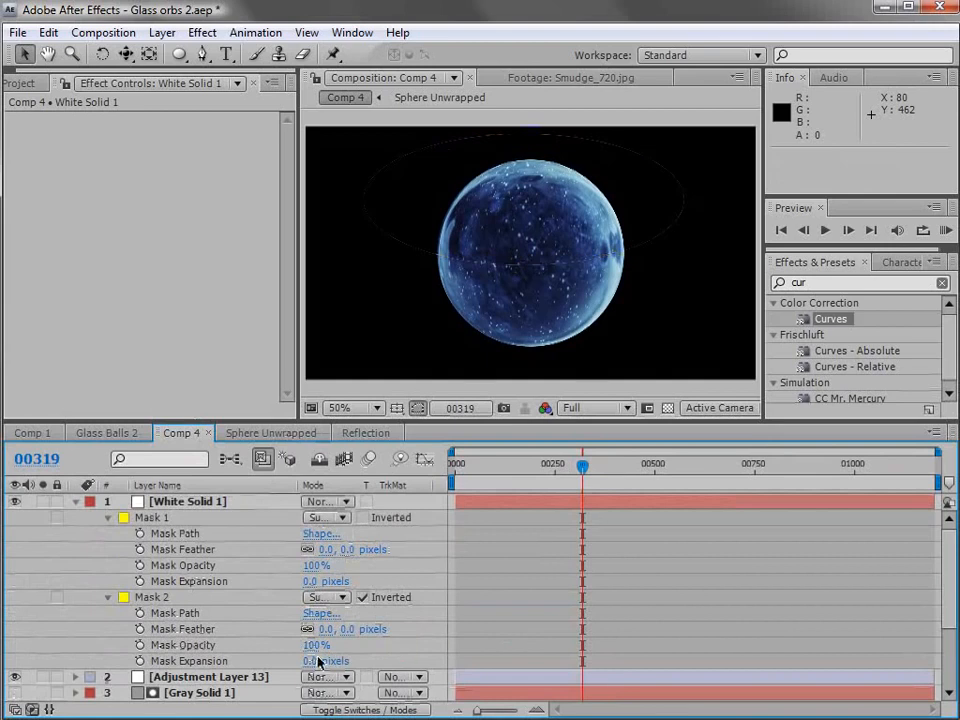
{"action": "left_click_drag", "start_coordinate": [309, 662], "coordinate": [445, 624]}
{"action": "left_click", "coordinate": [504, 580]}
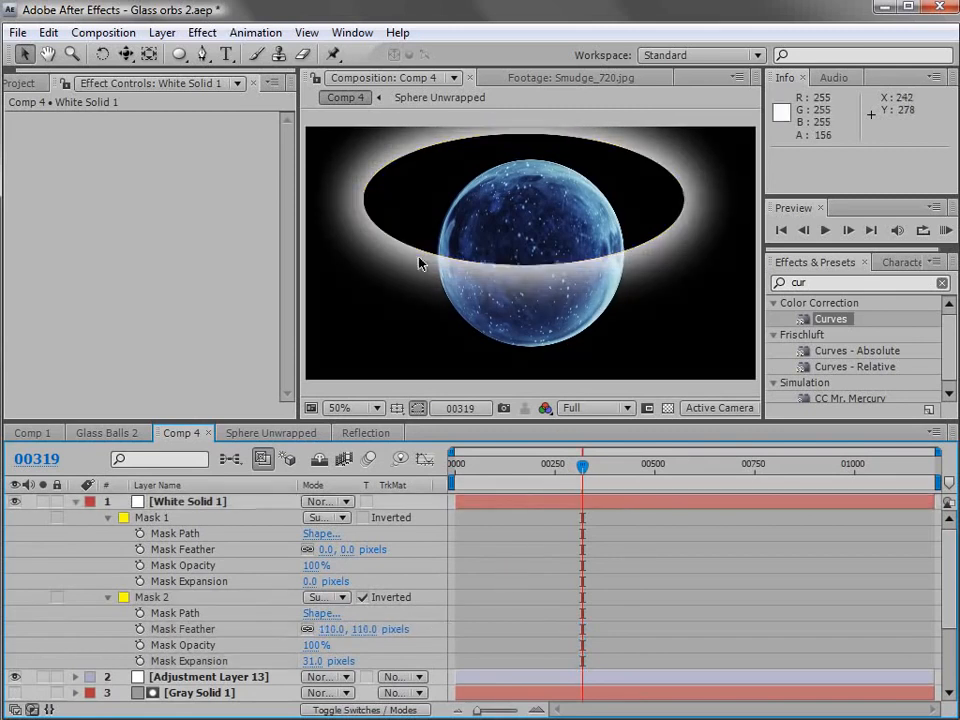
{"action": "left_click", "coordinate": [74, 502]}
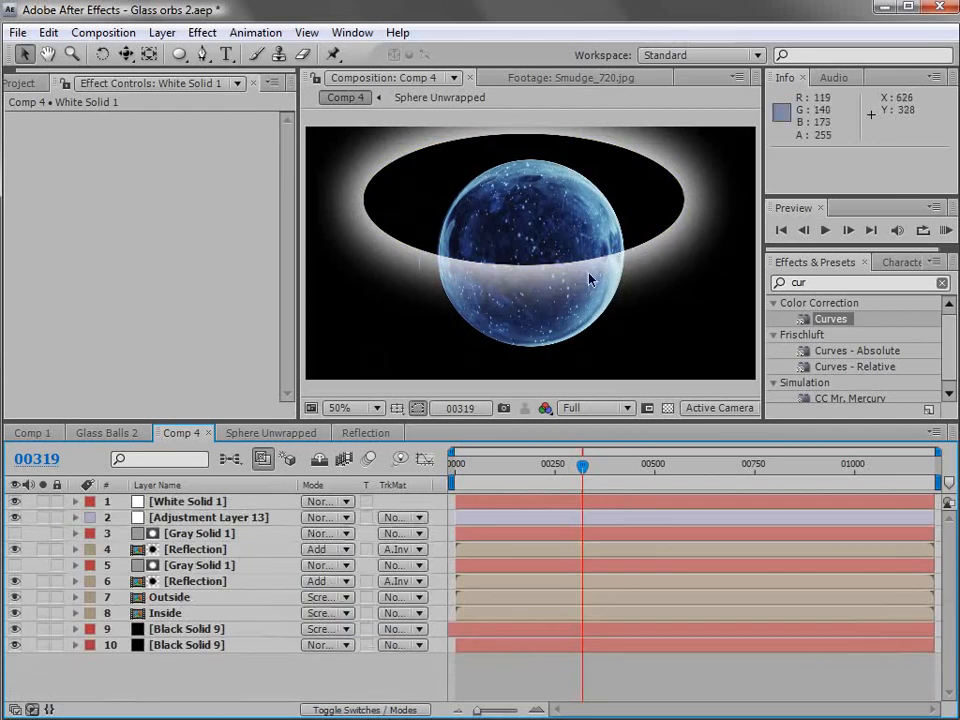
Duplicate the Inside layer to the top of the stack and give the copy a stencil blending mode that trims the glow to the orb.
{"action": "left_click", "coordinate": [143, 615]}
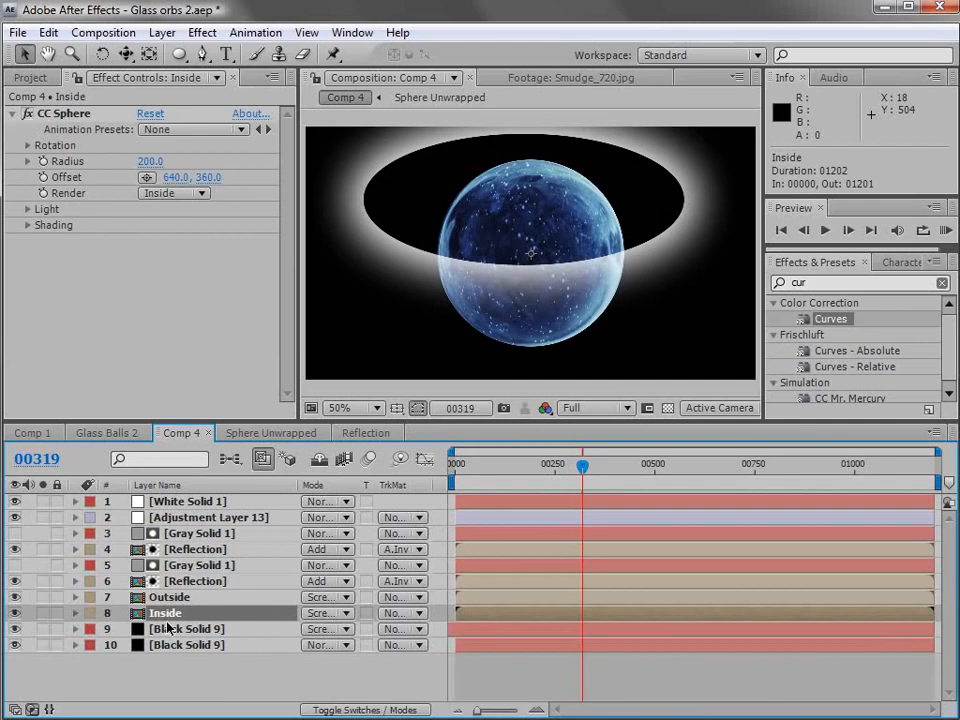
{"action": "key", "text": "ctrl+d"}
{"action": "left_click_drag", "start_coordinate": [140, 617], "coordinate": [138, 502]}
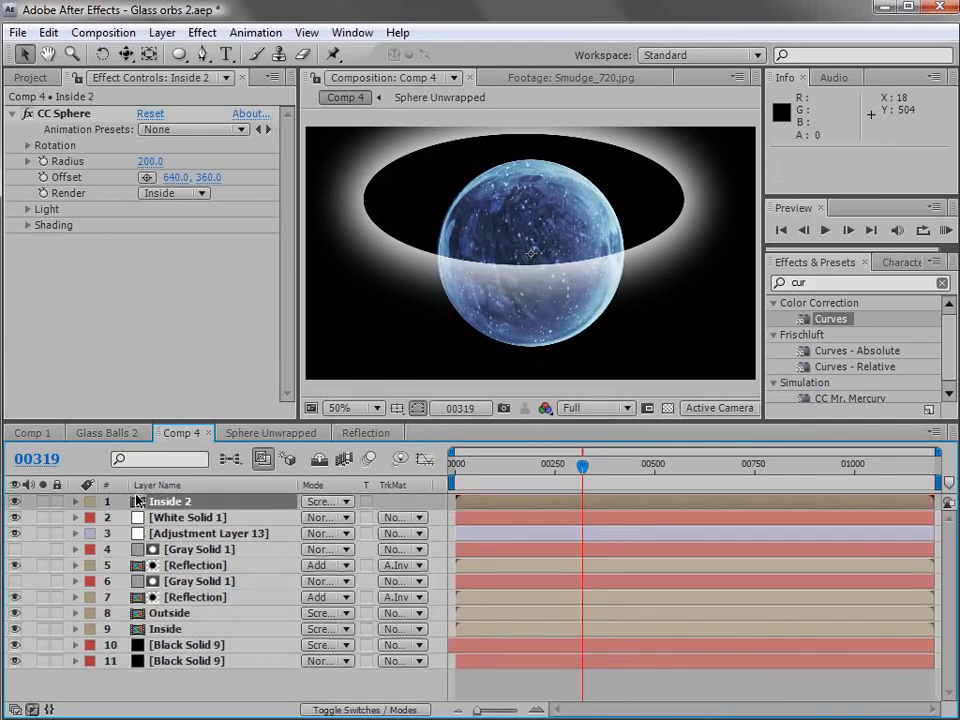
{"action": "left_click", "coordinate": [318, 502]}
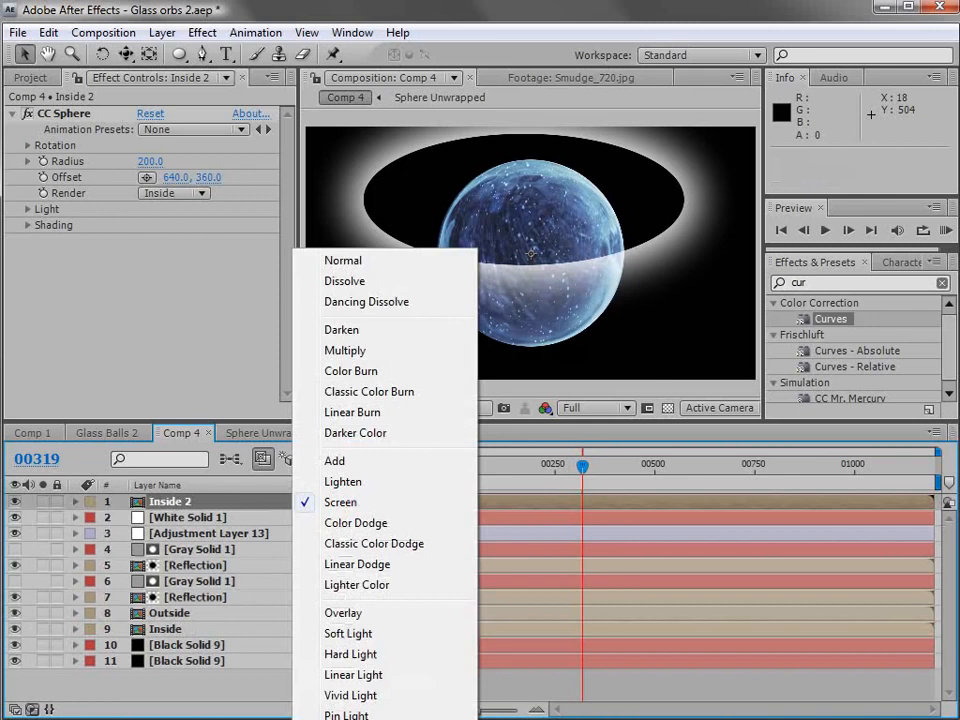
{"action": "left_click", "coordinate": [350, 719]}
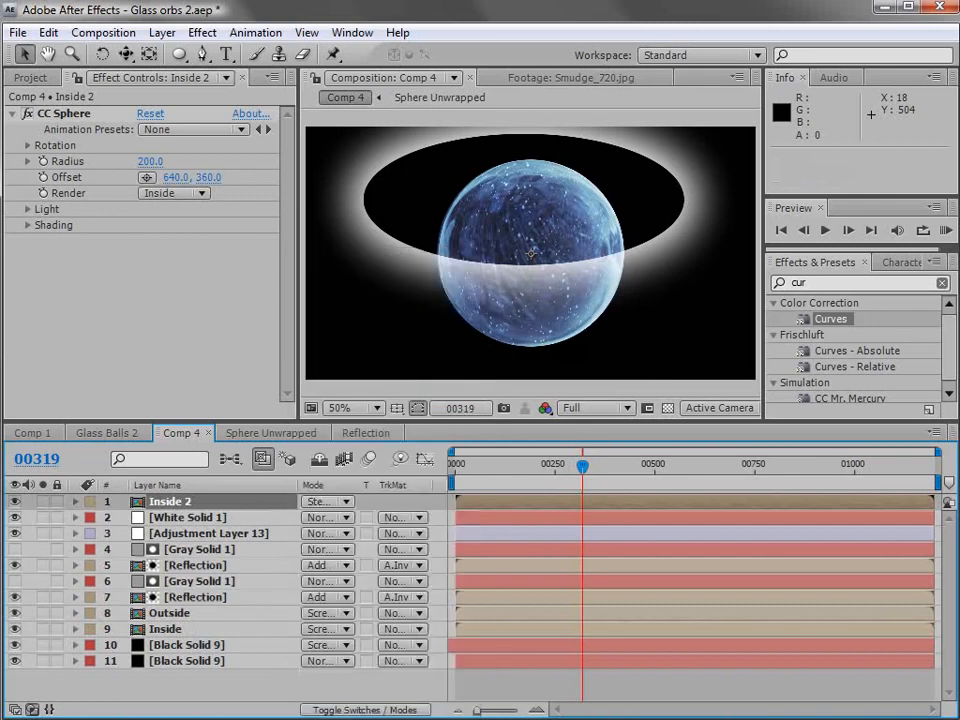
{"action": "left_click", "coordinate": [42, 501]}
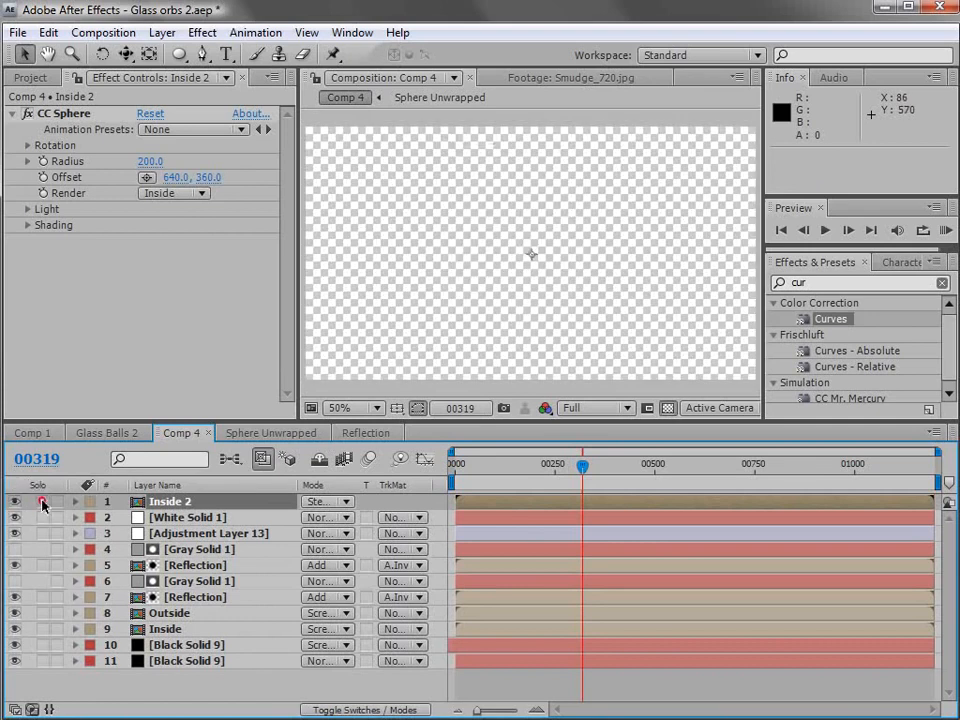
{"action": "left_click", "coordinate": [42, 501]}
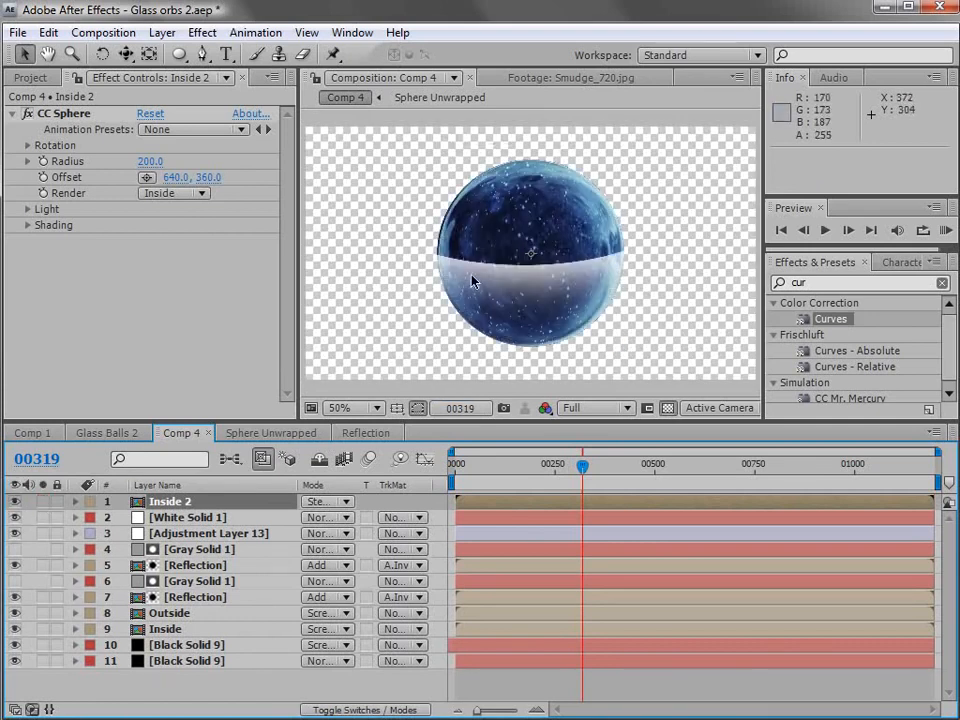
{"action": "left_click", "coordinate": [670, 410]}
Rename White Solid 1 to Horizon Line and set its blending mode to Overlay.
{"action": "left_click", "coordinate": [156, 517]}
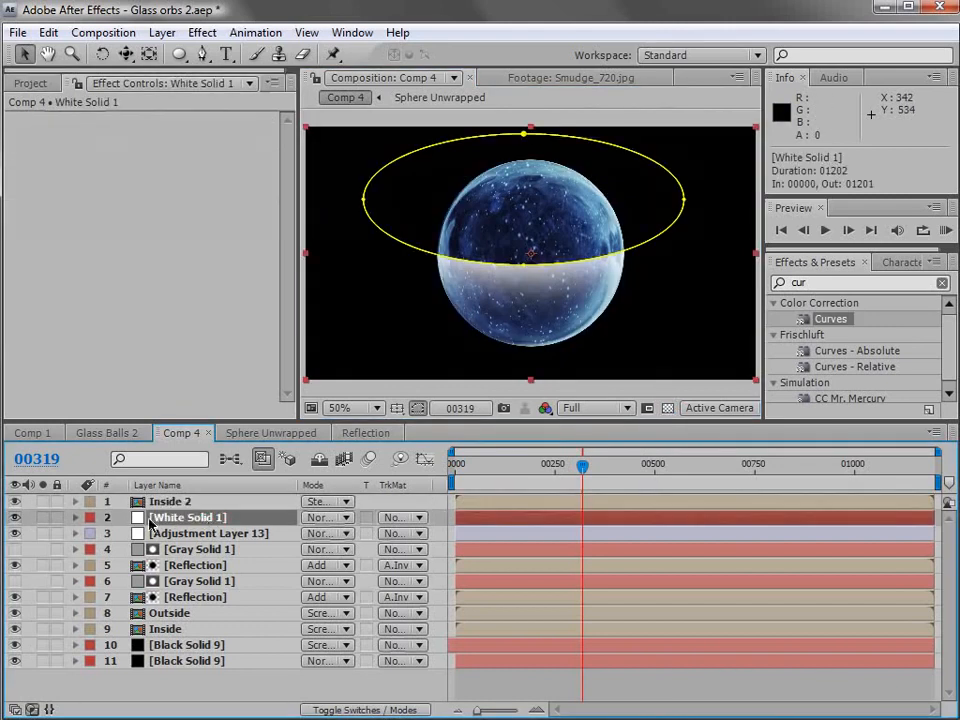
{"action": "key", "text": "Return"}
{"action": "type", "text": "Horizon Line"}
{"action": "key", "text": "Return"}
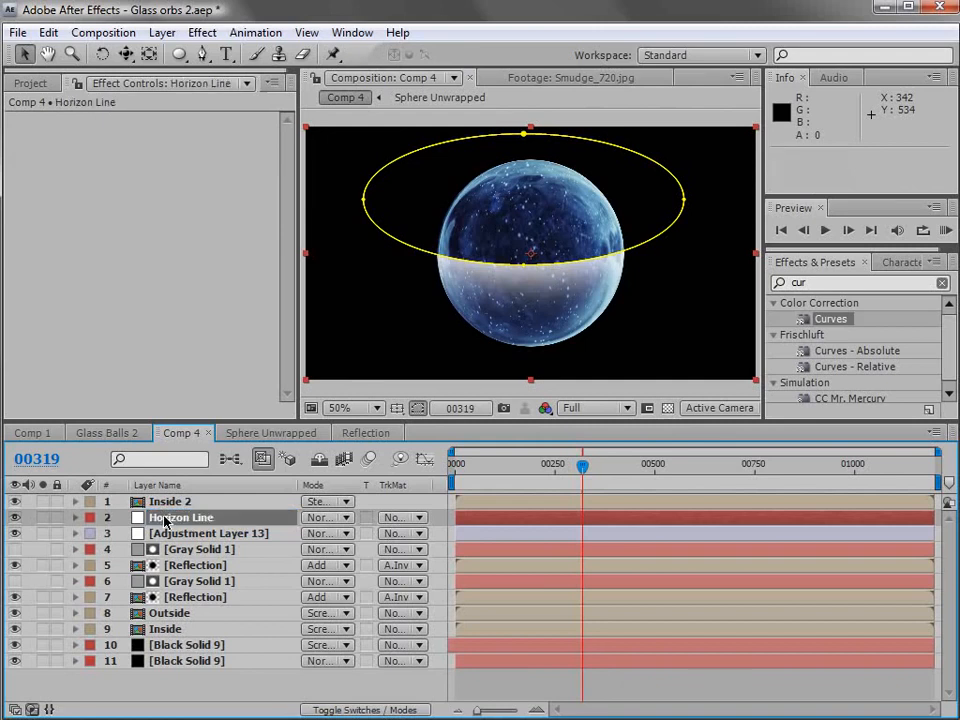
{"action": "left_click", "coordinate": [335, 519]}
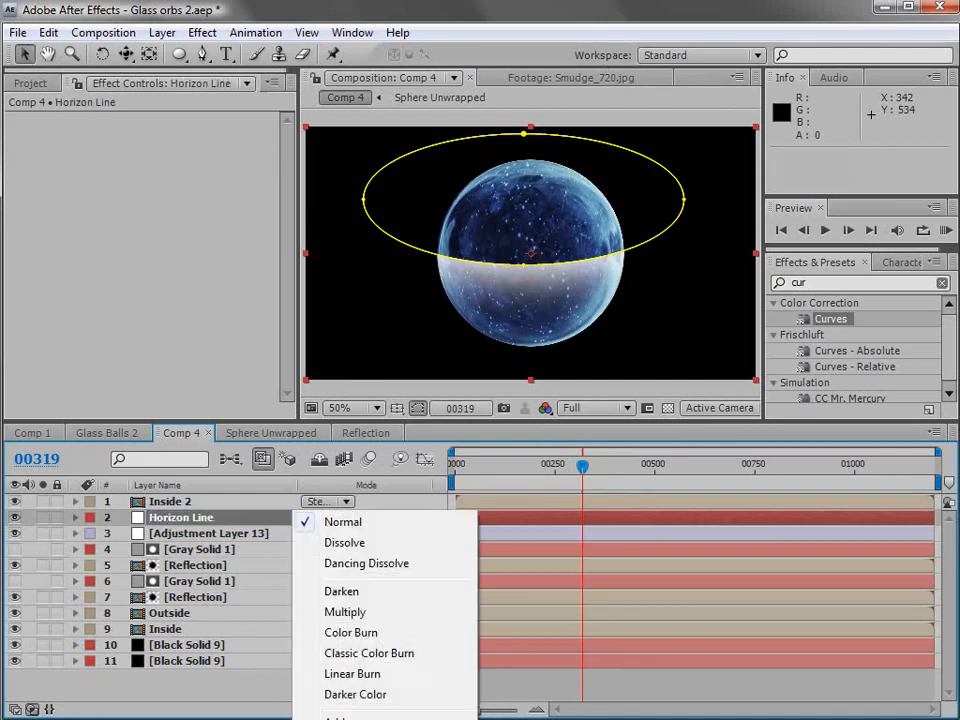
{"action": "left_click", "coordinate": [336, 719]}
{"action": "left_click", "coordinate": [571, 677]}
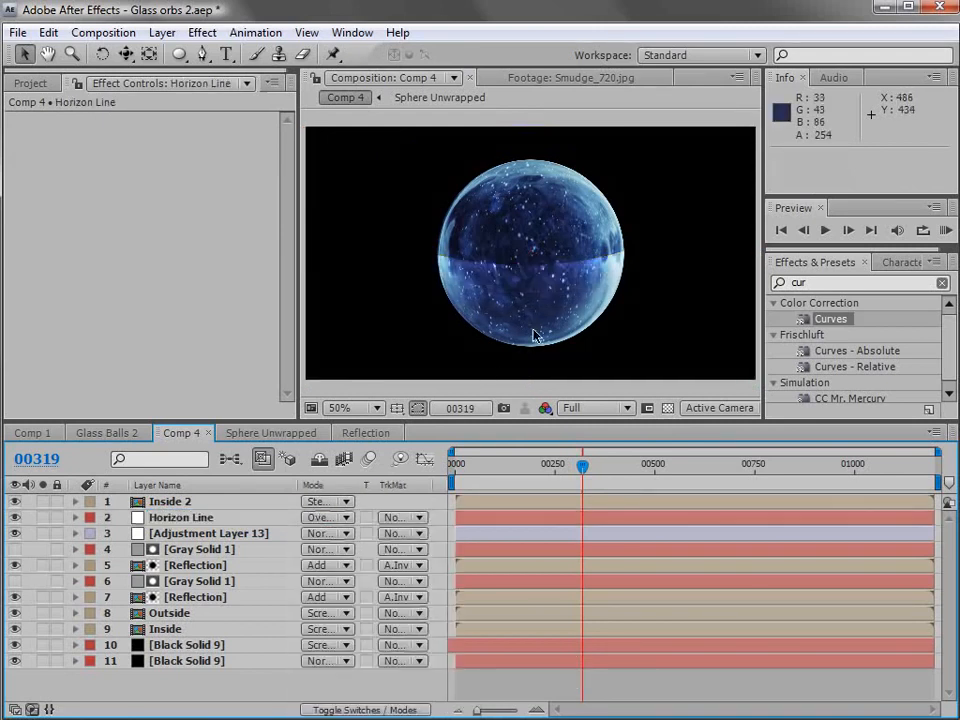
Inspect the orb's horizon line in an enlarged composition view and at frame 274.
{"action": "scroll", "coordinate": [519, 338], "scroll_direction": "up", "scroll_amount": 1}
{"action": "key", "text": "grave"}
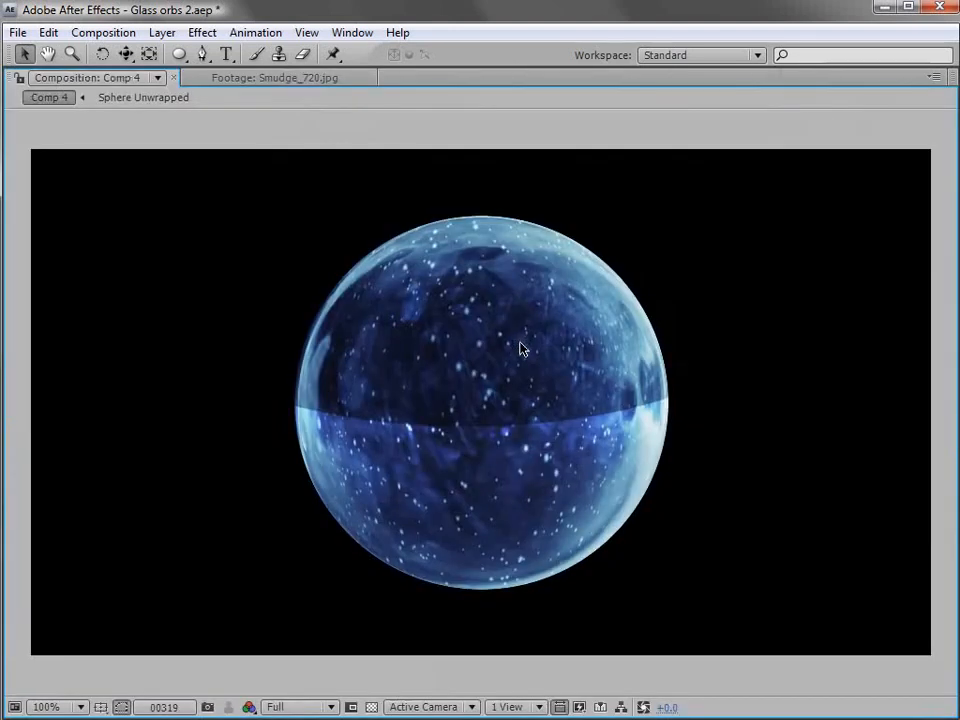
{"action": "key", "text": "grave"}
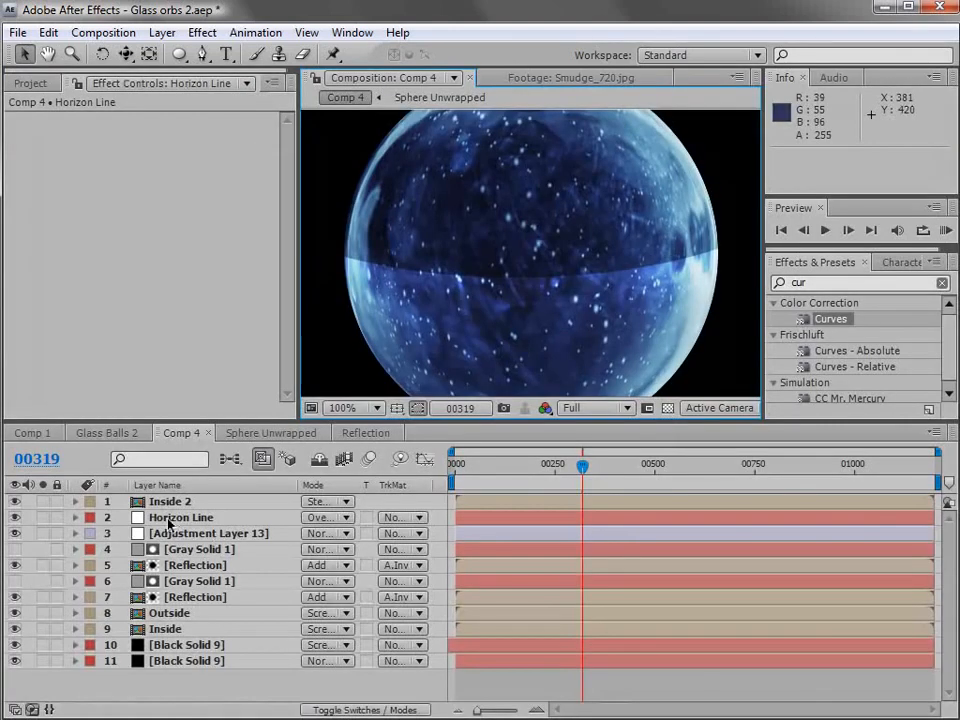
{"action": "left_click", "coordinate": [565, 468]}
{"action": "key", "text": "comma"}
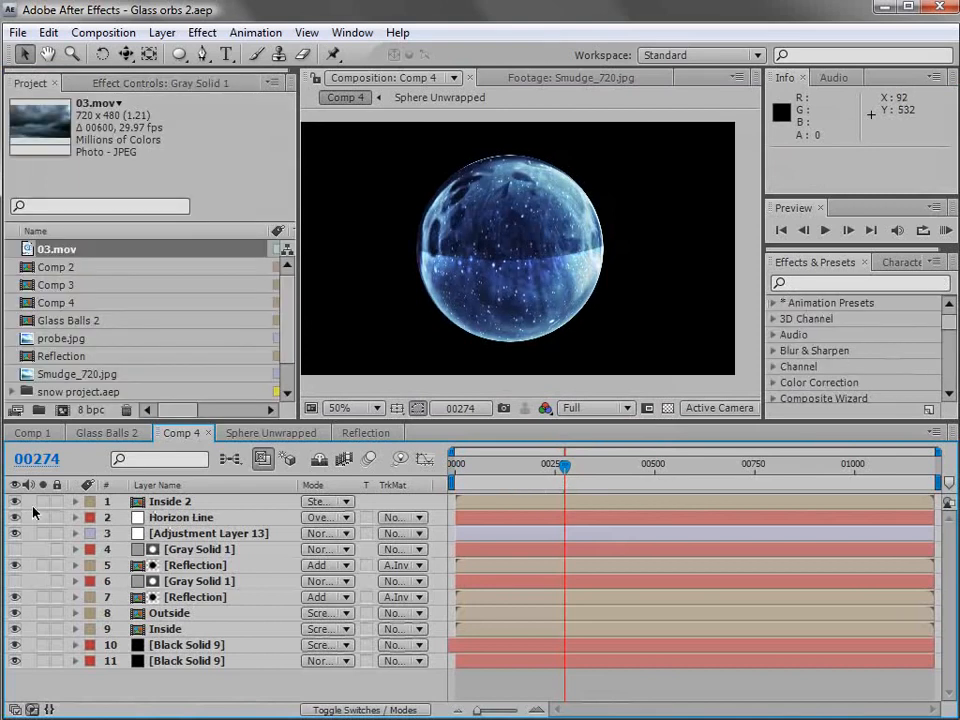
Pre-compose all layers of Comp 4 into a new composition named Orb, moving all attributes into it.
{"action": "left_click", "coordinate": [153, 504]}
{"action": "left_click", "coordinate": [189, 665], "text": "shift"}
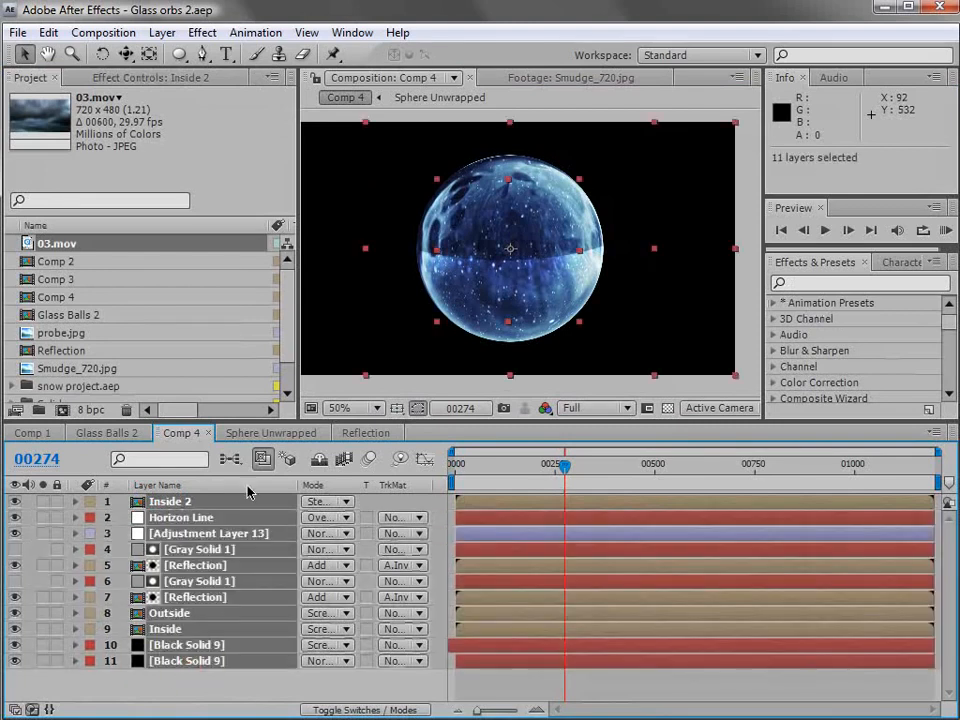
{"action": "left_click", "coordinate": [162, 32]}
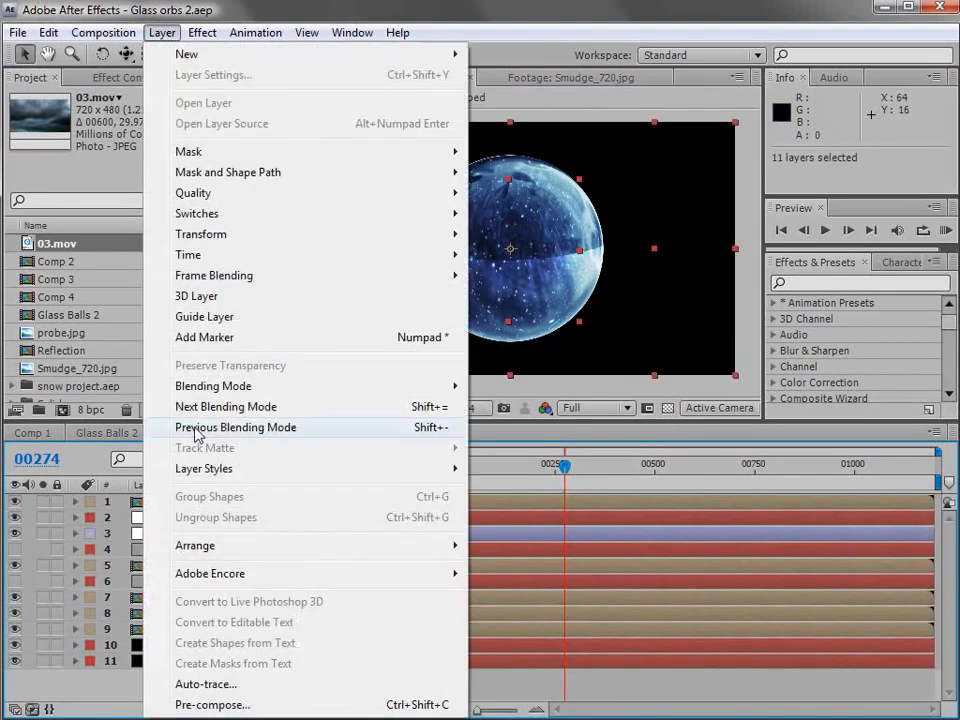
{"action": "left_click", "coordinate": [205, 701]}
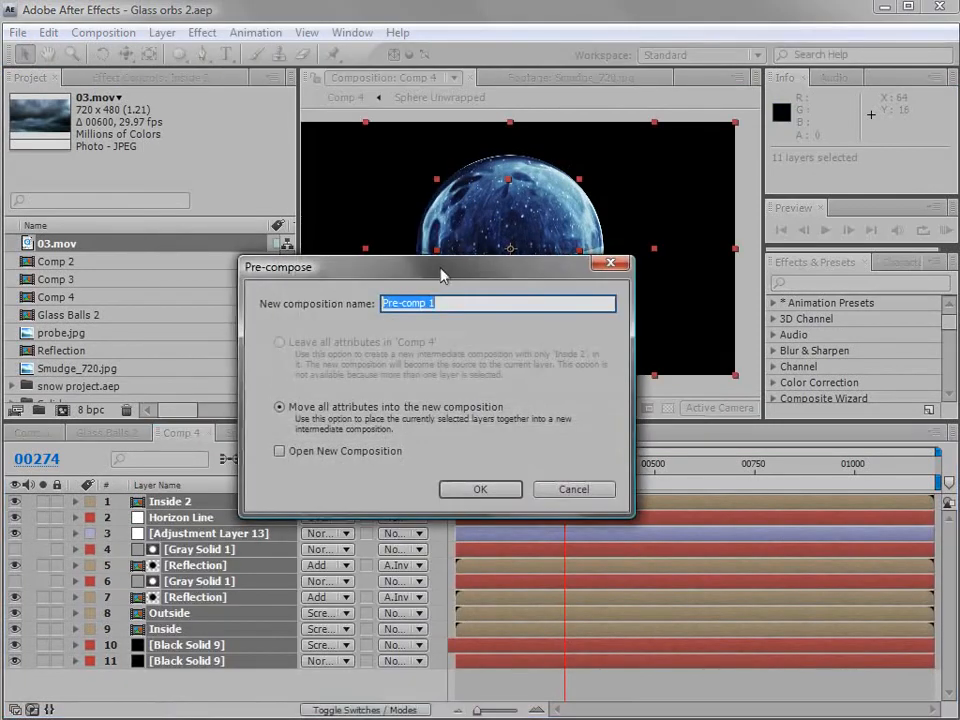
{"action": "type", "text": "Orb"}
{"action": "left_click", "coordinate": [488, 489]}
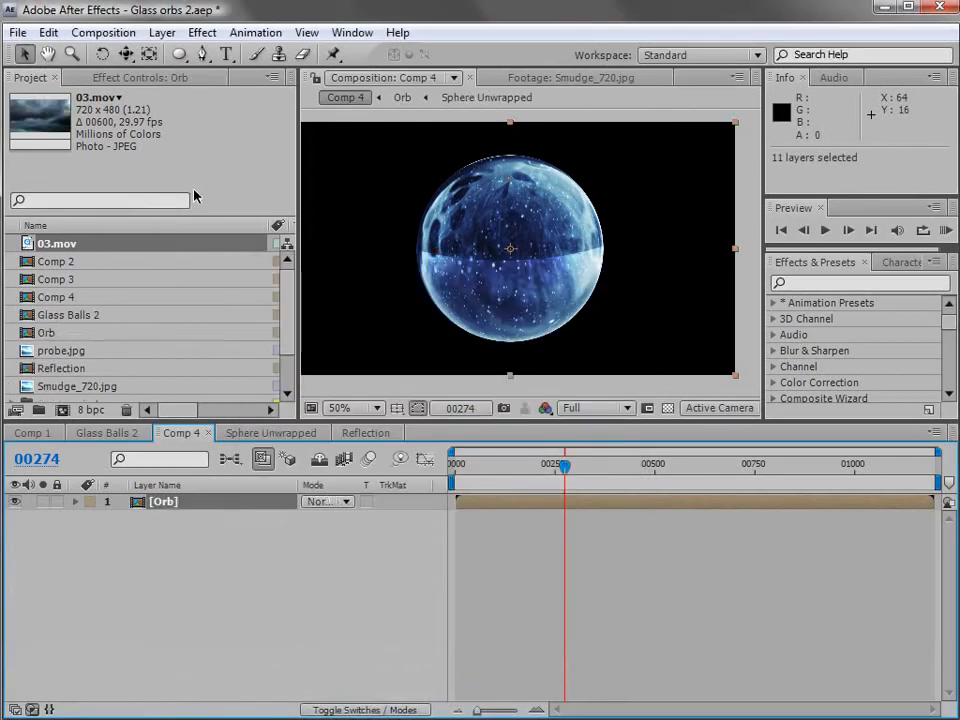
Make the Orb layer 3D and add Smudge_720.jpg as a layer beneath it.
{"action": "key", "text": "F4"}
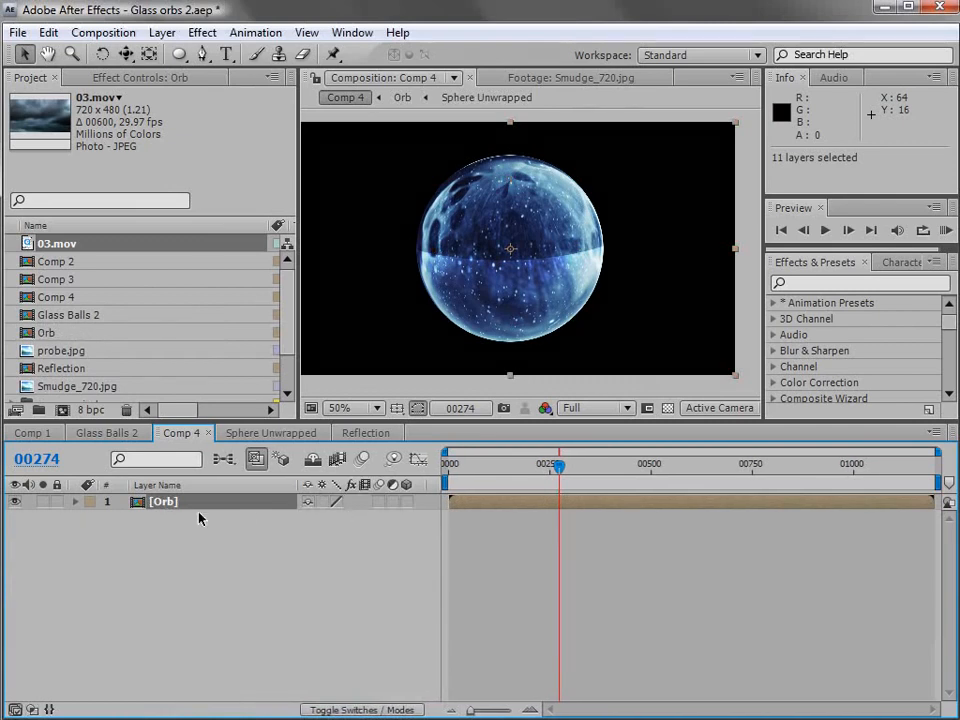
{"action": "left_click", "coordinate": [405, 500]}
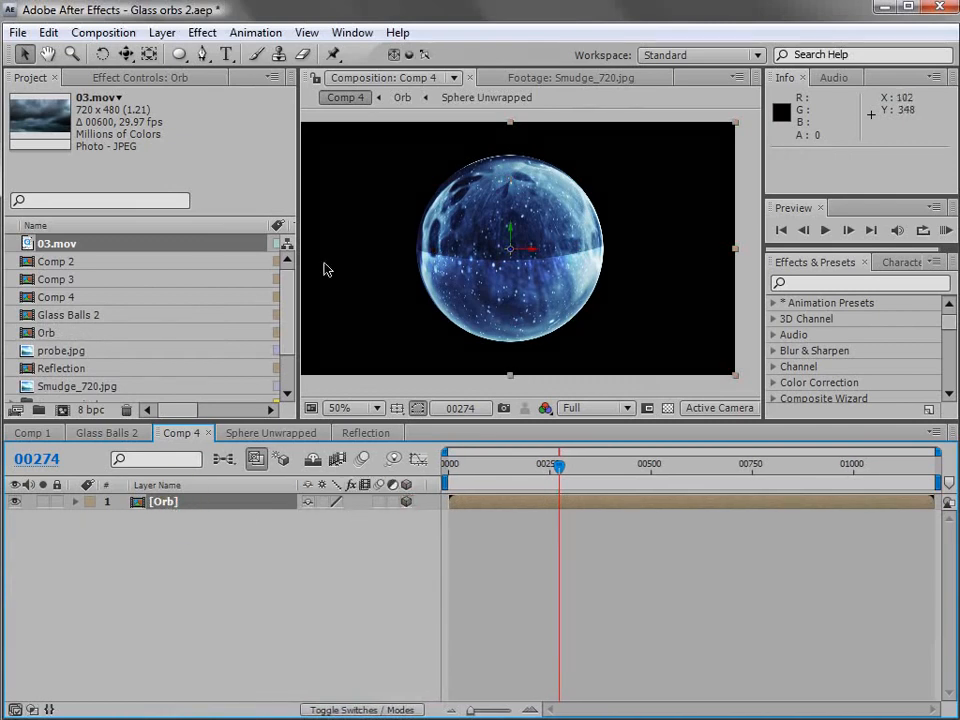
{"action": "left_click_drag", "start_coordinate": [287, 304], "coordinate": [287, 332]}
{"action": "left_click", "coordinate": [33, 351]}
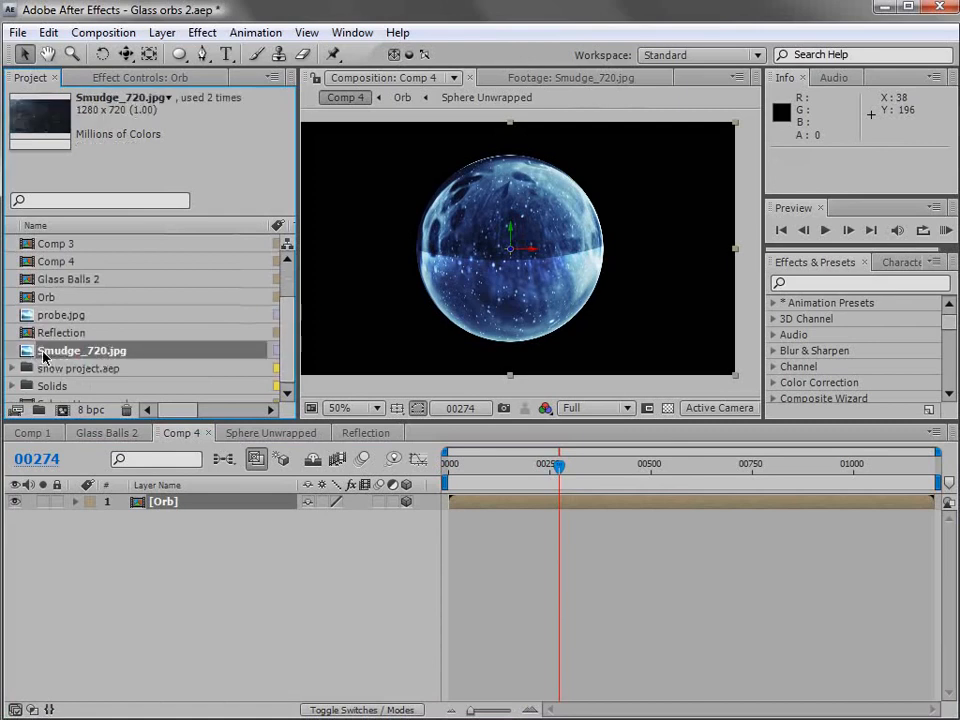
{"action": "left_click_drag", "start_coordinate": [75, 355], "coordinate": [104, 520]}
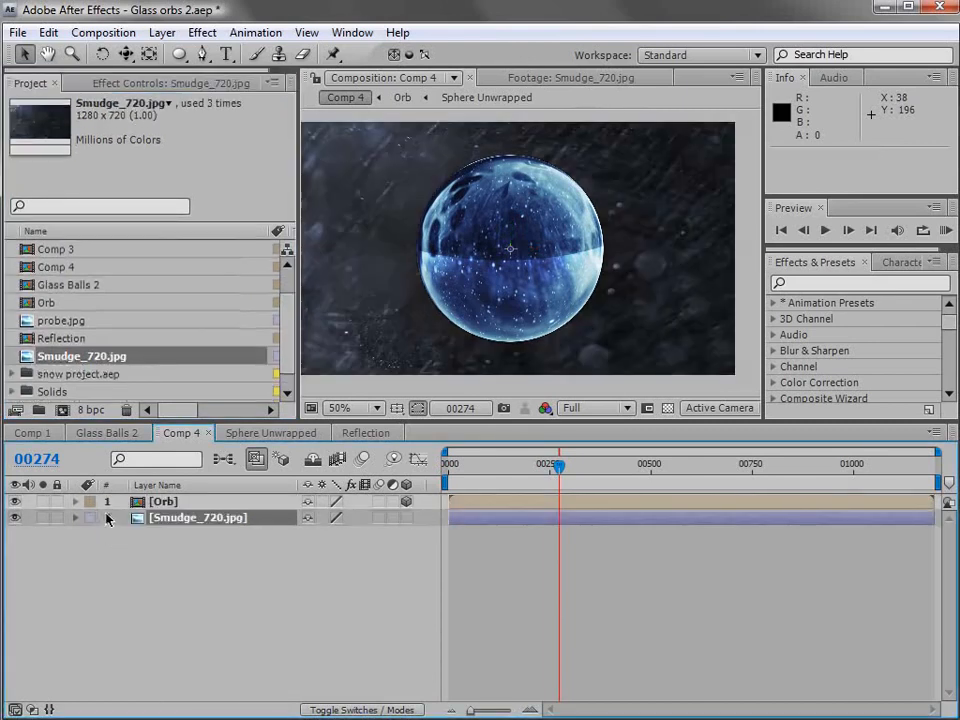
Apply the Motion Tile effect to the Smudge_720.jpg layer and make that layer 3D.
{"action": "left_click", "coordinate": [805, 283]}
{"action": "type", "text": "motion"}
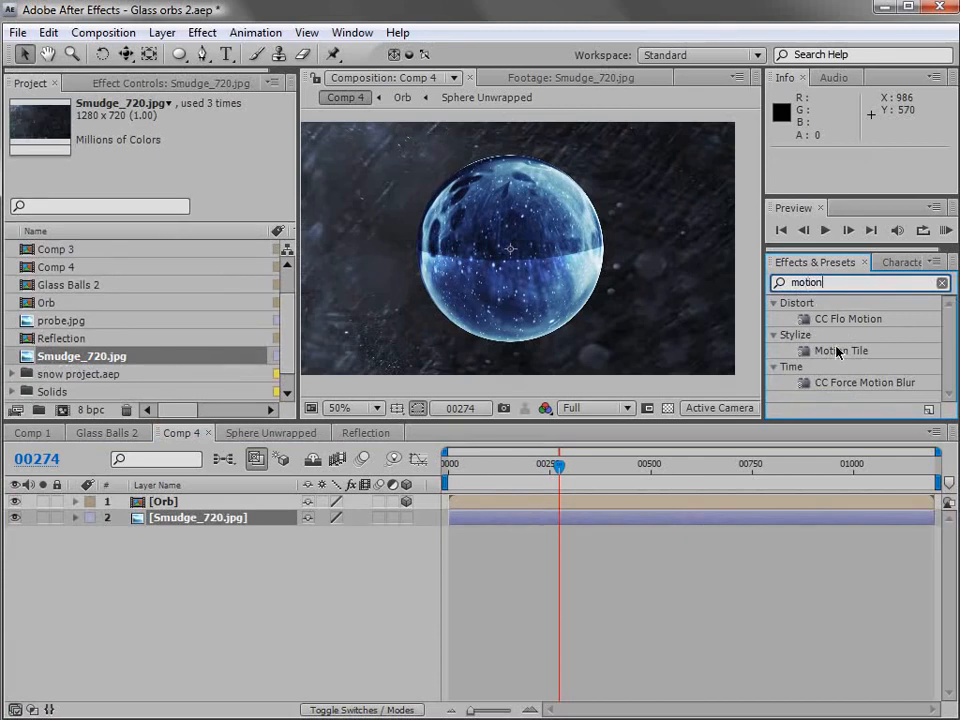
{"action": "mouse_move", "coordinate": [837, 352]}
{"action": "left_mouse_down"}
{"action": "mouse_move", "coordinate": [846, 350]}
{"action": "mouse_move", "coordinate": [432, 537]}
{"action": "mouse_move", "coordinate": [478, 518]}
{"action": "left_mouse_up"}
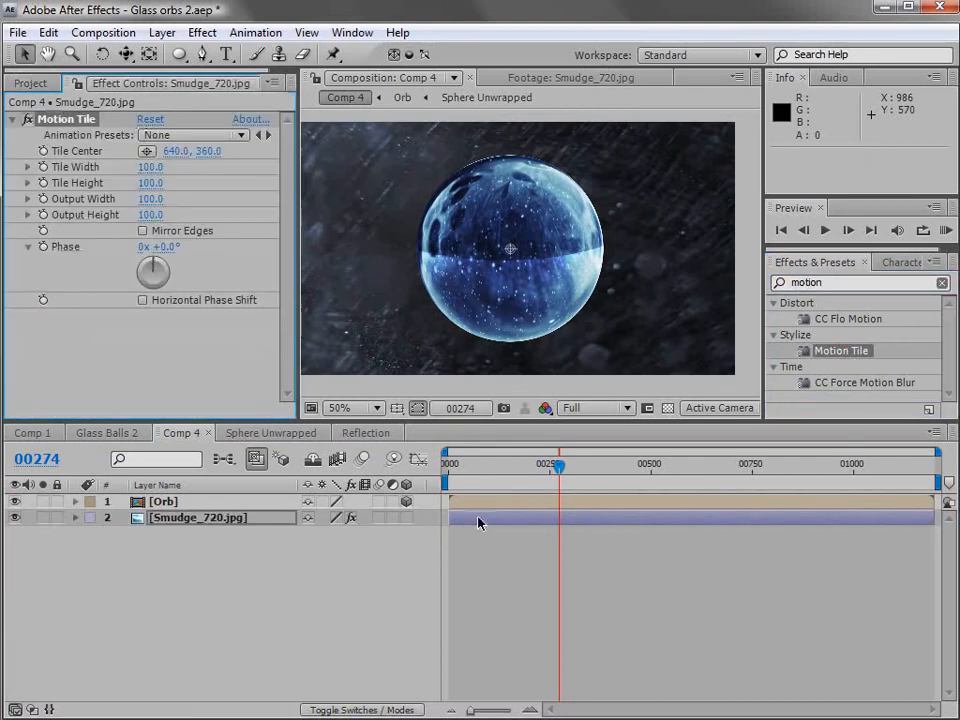
{"action": "left_click", "coordinate": [405, 518]}
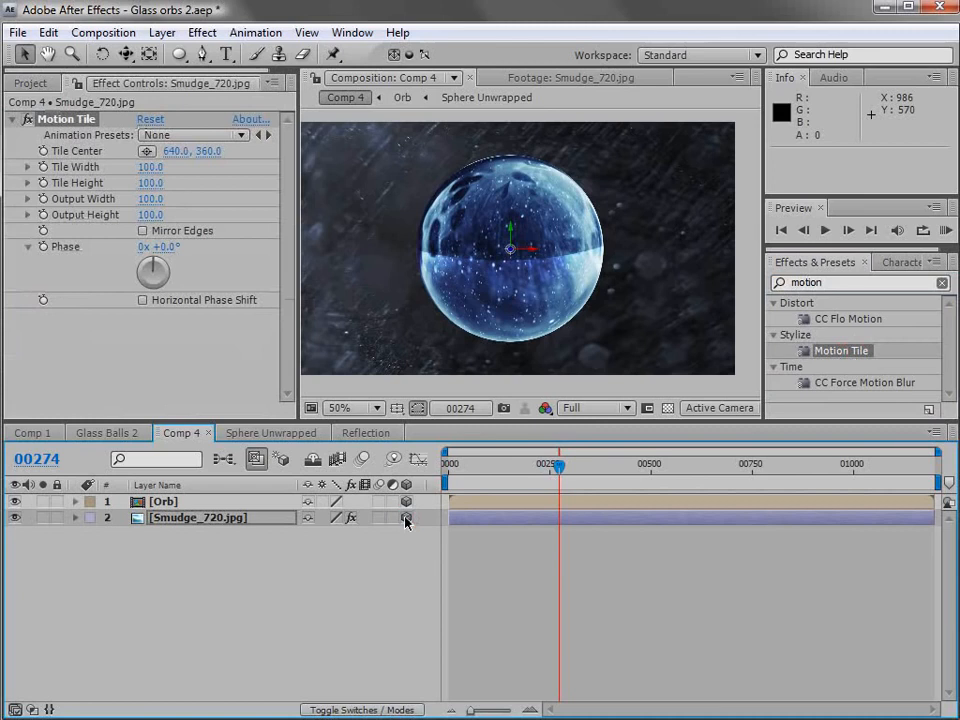
{"action": "scroll", "coordinate": [553, 274], "scroll_direction": "down", "scroll_amount": 2}
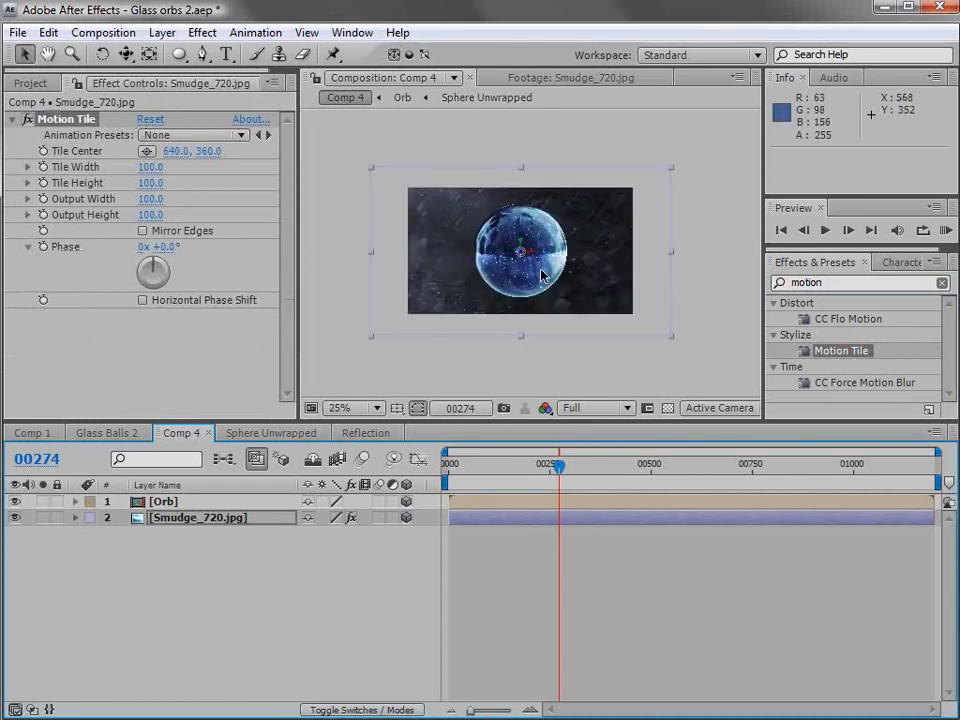
{"action": "scroll", "coordinate": [534, 266], "scroll_direction": "up", "scroll_amount": 2}
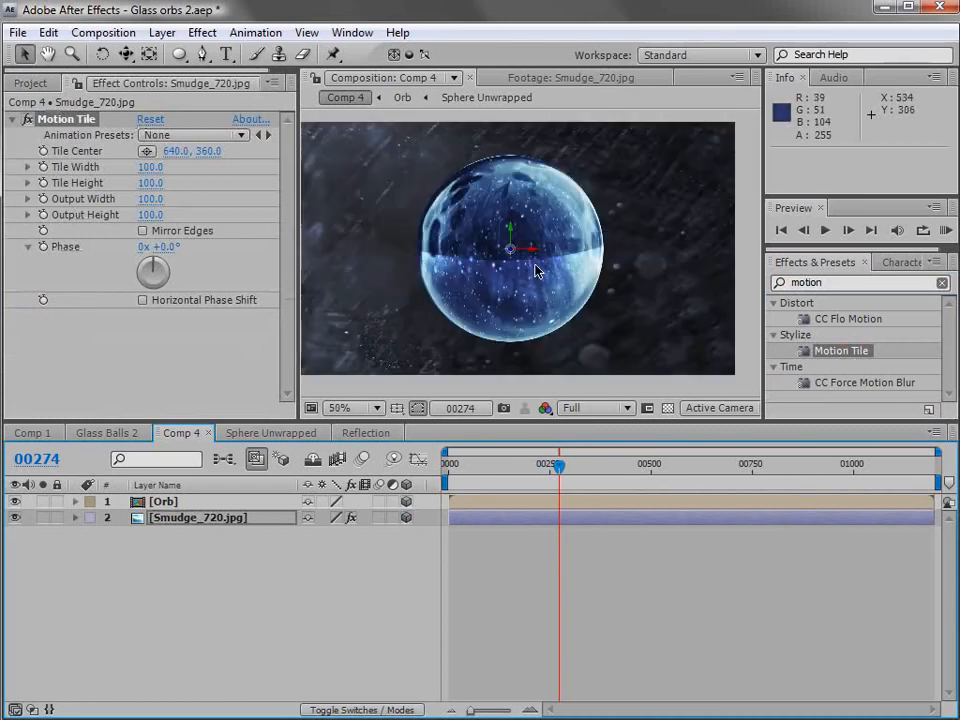
Rotate the Smudge_720.jpg layer flat into a floor and lower it to the orb's base at position 480, 468.
{"action": "left_click", "coordinate": [101, 54]}
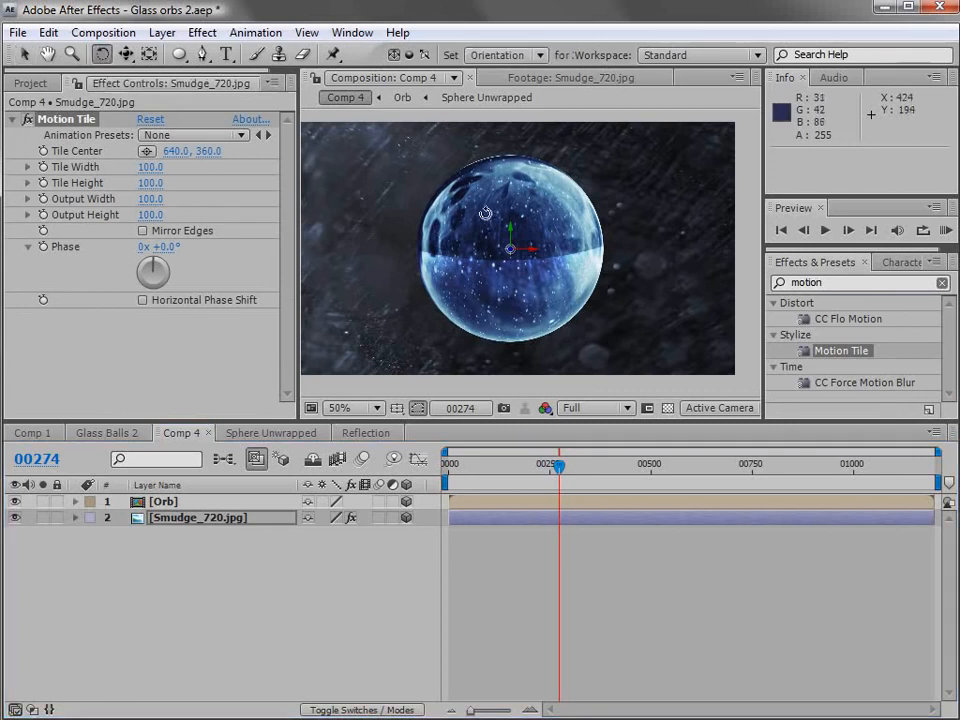
{"action": "mouse_move", "coordinate": [516, 251]}
{"action": "left_mouse_down"}
{"action": "mouse_move", "coordinate": [523, 220]}
{"action": "mouse_move", "coordinate": [514, 208]}
{"action": "mouse_move", "coordinate": [519, 326]}
{"action": "left_mouse_up"}
{"action": "key", "text": "v"}
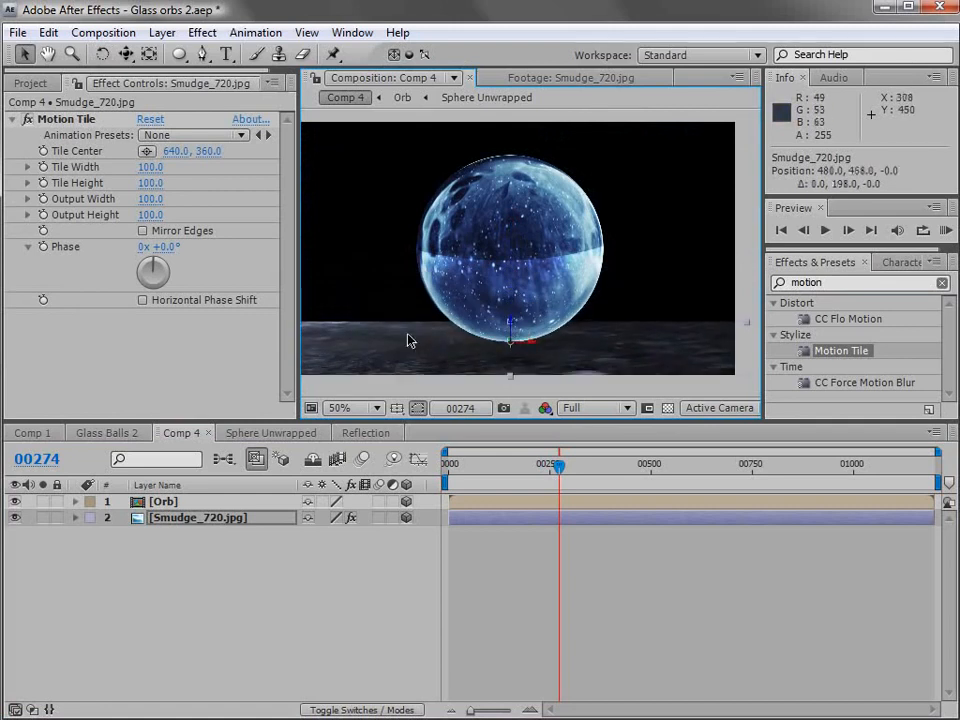
Enable mirrored edges in the floor's Motion Tile, with output width 420 and output height 490, and scale the layer to 169%.
{"action": "left_click", "coordinate": [142, 231]}
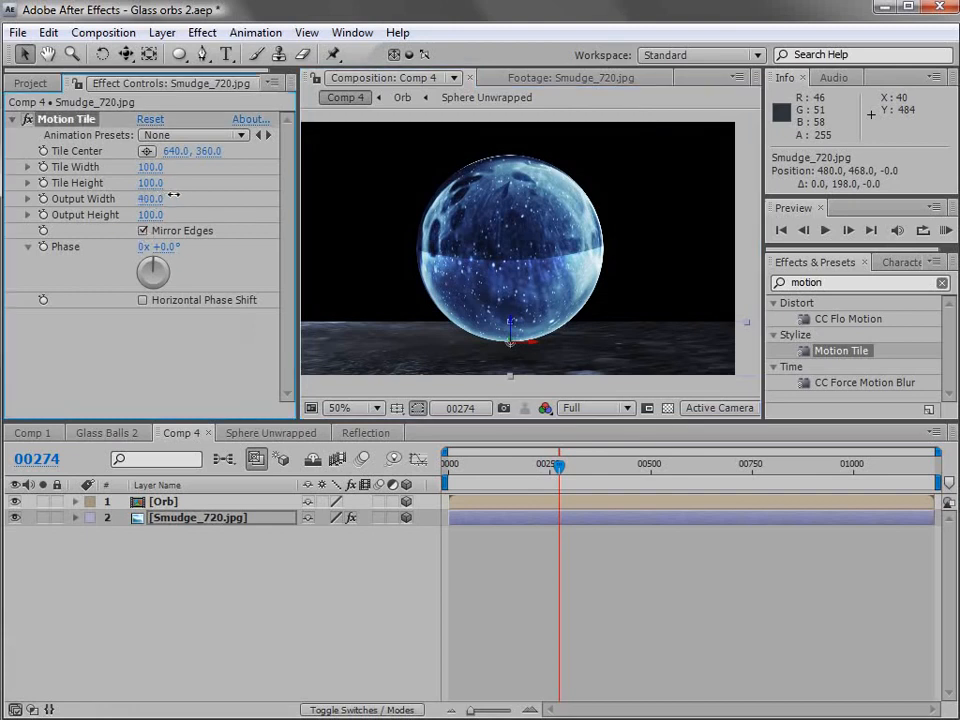
{"action": "mouse_move", "coordinate": [155, 217]}
{"action": "left_mouse_down"}
{"action": "mouse_move", "coordinate": [217, 214]}
{"action": "mouse_move", "coordinate": [169, 215]}
{"action": "left_mouse_up"}
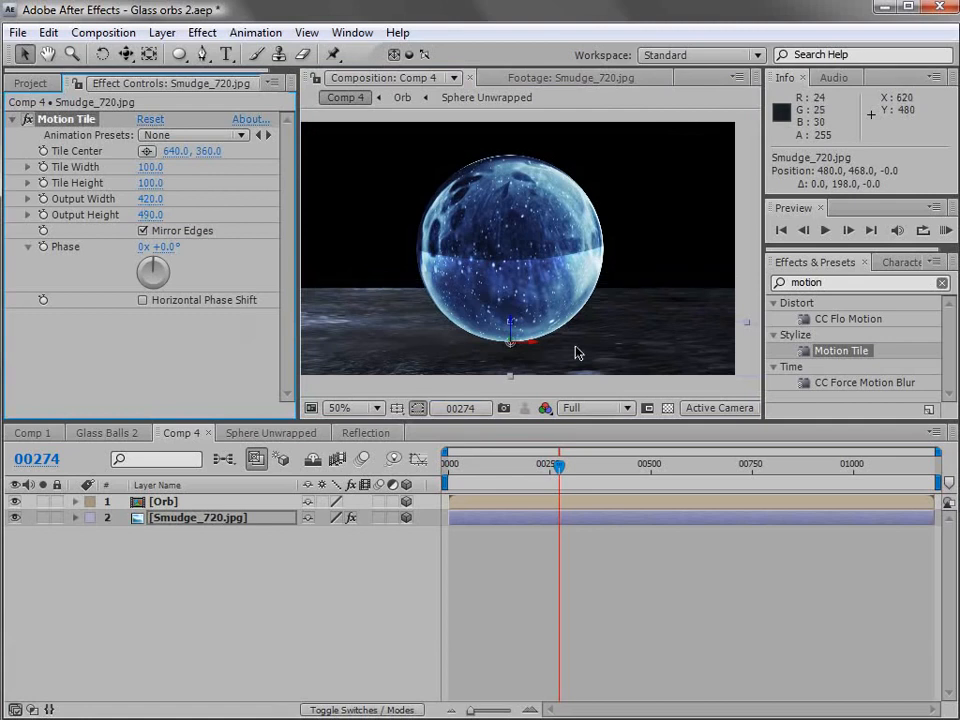
{"action": "key", "text": "s"}
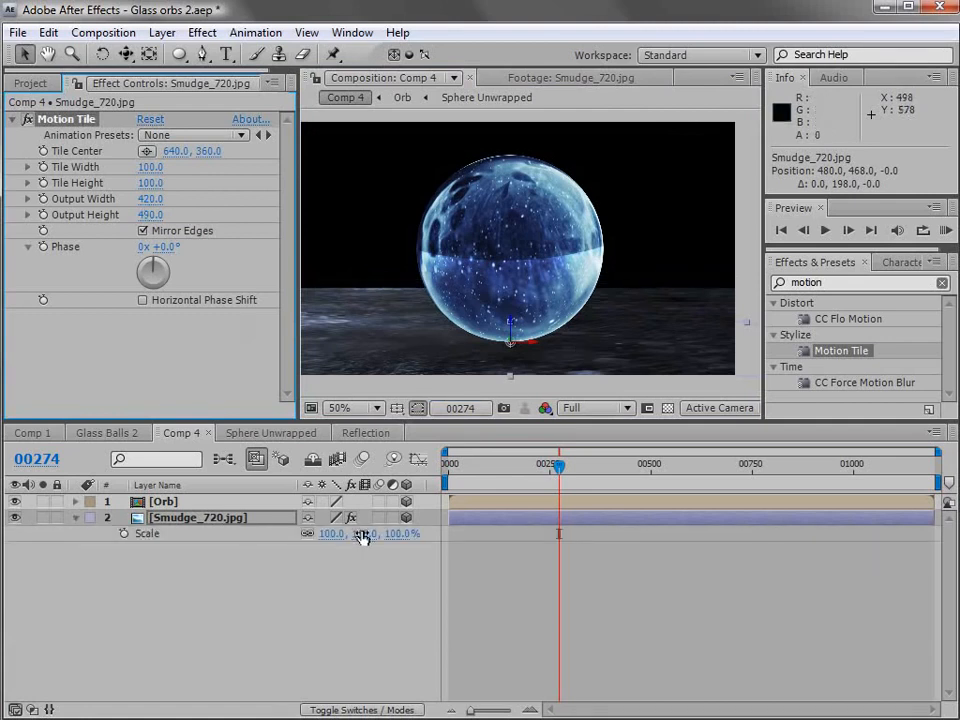
{"action": "left_click_drag", "start_coordinate": [388, 530], "coordinate": [424, 529]}
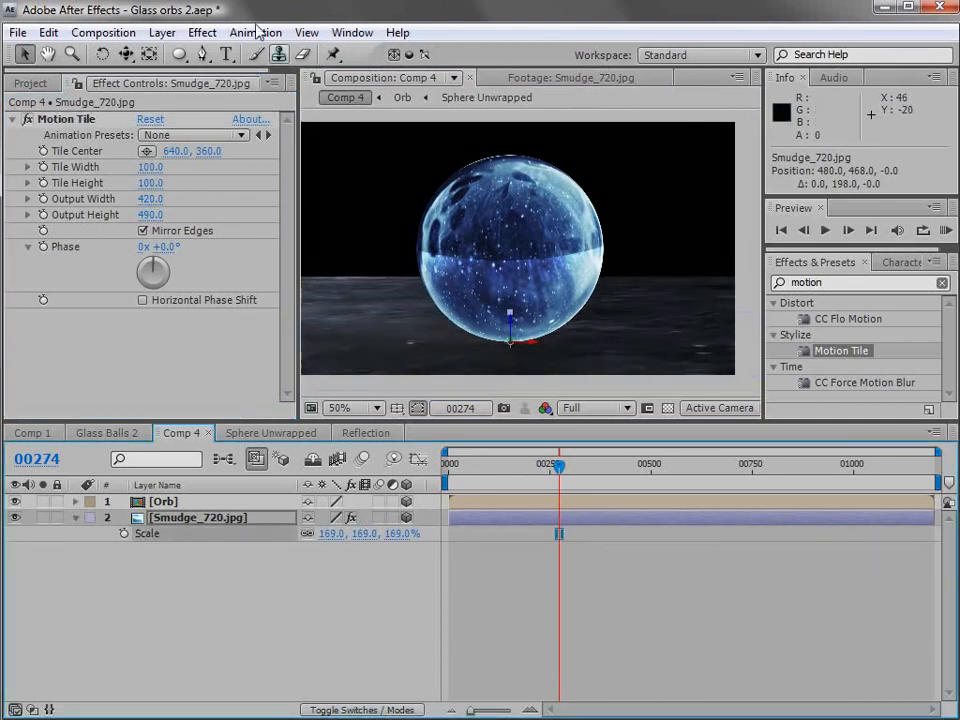
Add a new camera to Comp 4 using the 28mm preset.
{"action": "left_click", "coordinate": [162, 33]}
{"action": "mouse_move", "coordinate": [200, 54]}
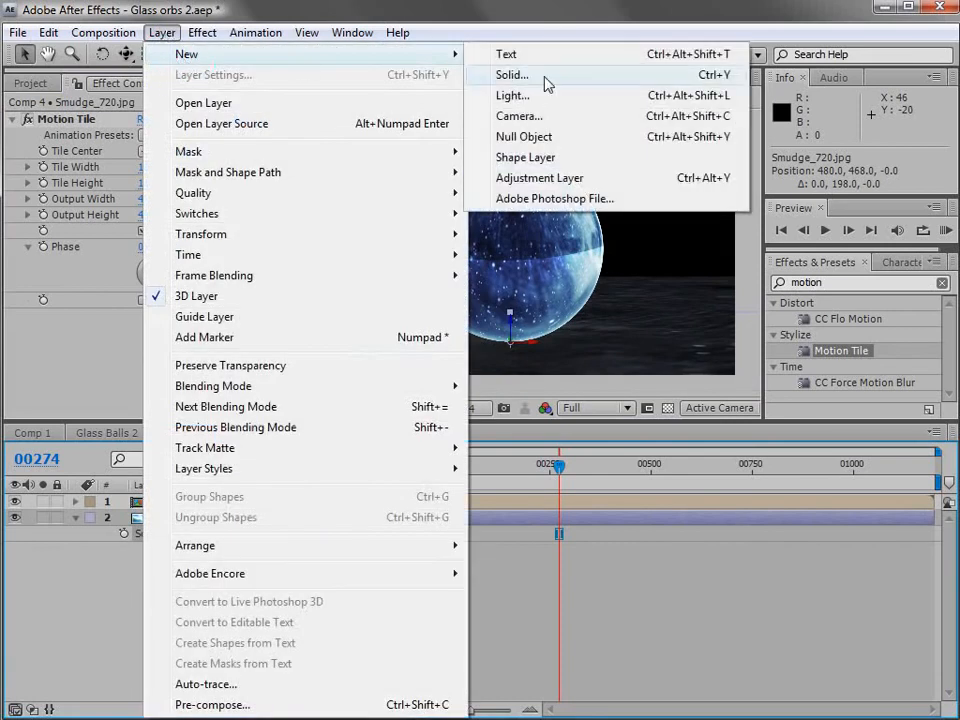
{"action": "left_click", "coordinate": [512, 118]}
{"action": "left_click_drag", "start_coordinate": [471, 261], "coordinate": [481, 195]}
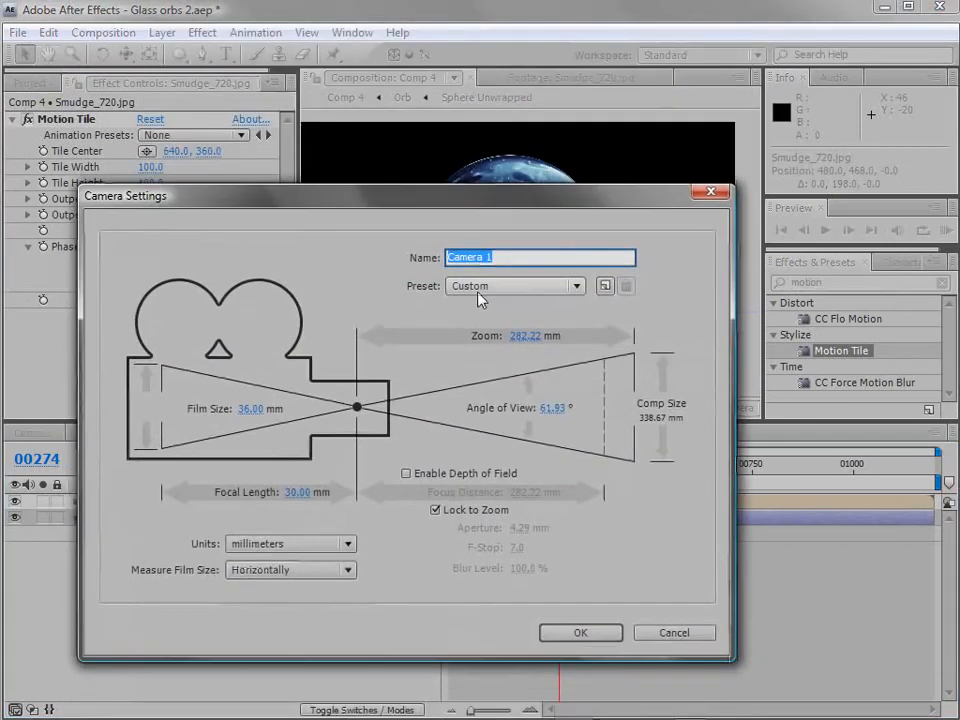
{"action": "left_click", "coordinate": [515, 286]}
{"action": "left_click", "coordinate": [497, 400]}
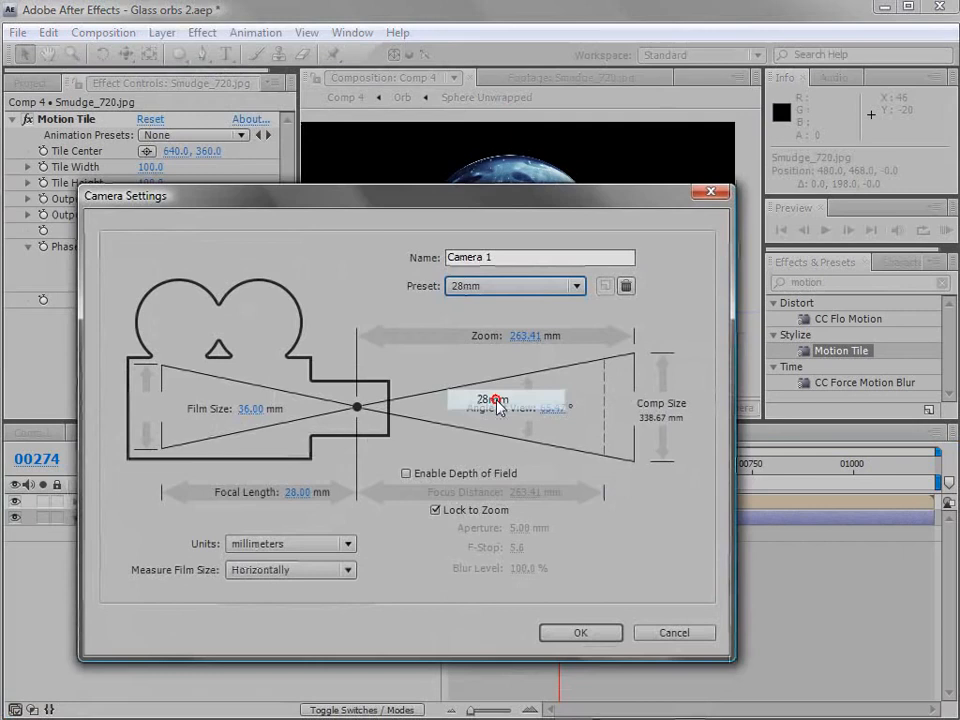
{"action": "left_click", "coordinate": [576, 631]}
Orbit the camera to look slightly down on the orb from about position 519, 160, -1006.
{"action": "scroll", "coordinate": [508, 298], "scroll_direction": "down", "scroll_amount": 1}
{"action": "scroll", "coordinate": [508, 259], "scroll_direction": "up", "scroll_amount": 1}
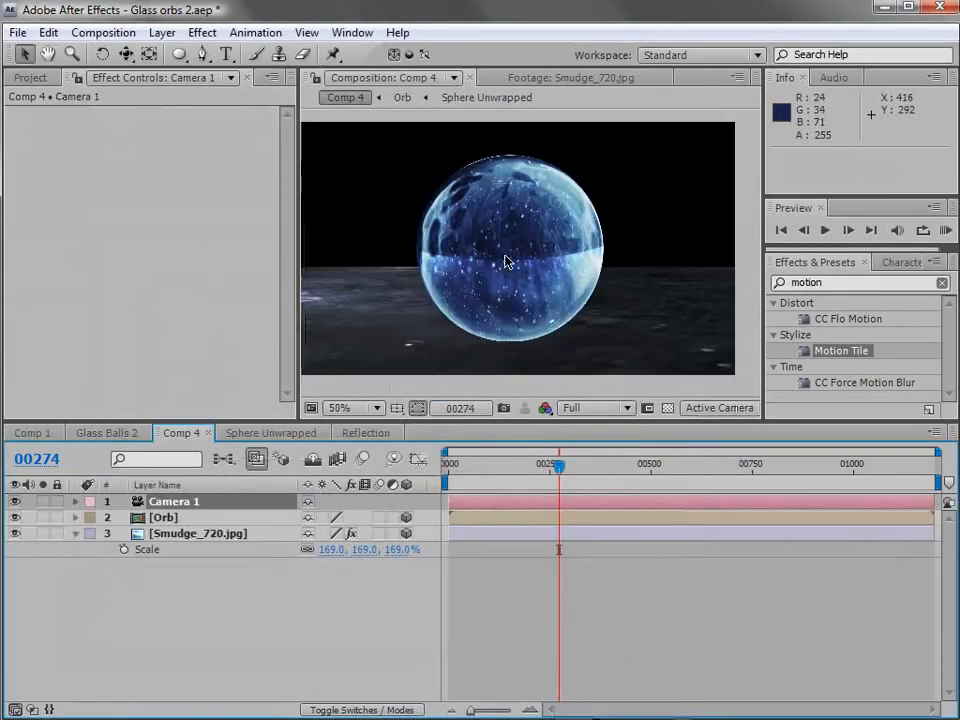
{"action": "left_click", "coordinate": [125, 54]}
{"action": "left_click", "coordinate": [190, 115]}
{"action": "left_click_drag", "start_coordinate": [493, 257], "coordinate": [514, 350]}
{"action": "key", "text": "c"}
{"action": "mouse_move", "coordinate": [508, 256]}
{"action": "left_mouse_down"}
{"action": "mouse_move", "coordinate": [518, 297]}
{"action": "mouse_move", "coordinate": [510, 297]}
{"action": "mouse_move", "coordinate": [510, 266]}
{"action": "left_mouse_up"}
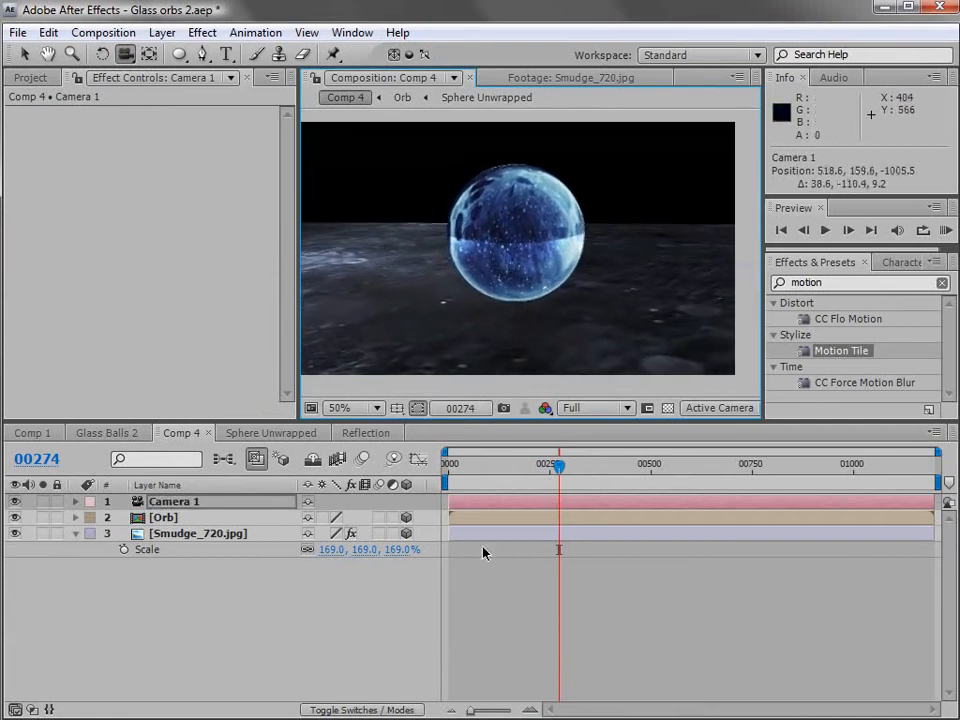
Create a comp-sized white solid and apply the Ramp effect to it.
{"action": "left_click", "coordinate": [497, 579]}
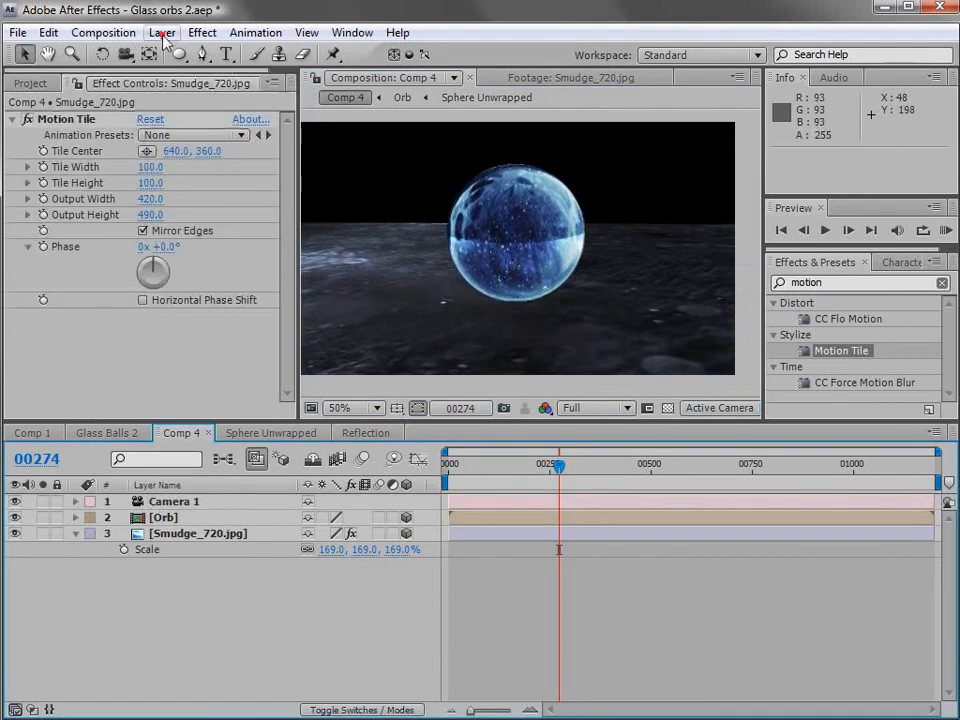
{"action": "left_click", "coordinate": [162, 36]}
{"action": "mouse_move", "coordinate": [182, 56]}
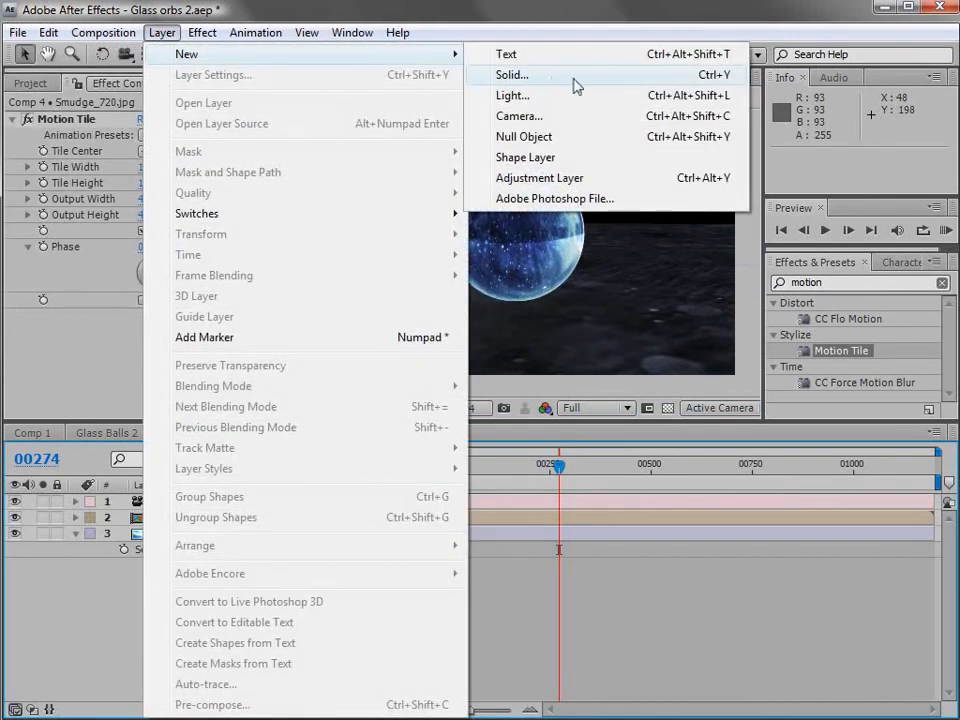
{"action": "left_click", "coordinate": [576, 87]}
{"action": "left_click", "coordinate": [589, 495]}
{"action": "left_click", "coordinate": [202, 32]}
{"action": "mouse_move", "coordinate": [240, 330]}
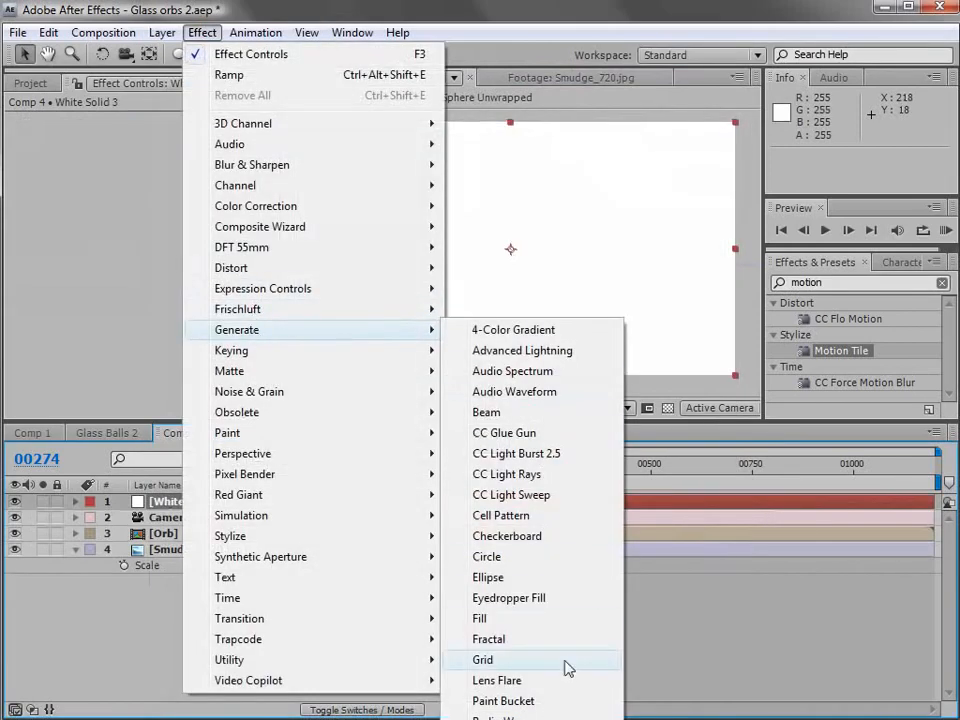
{"action": "left_click", "coordinate": [492, 719]}
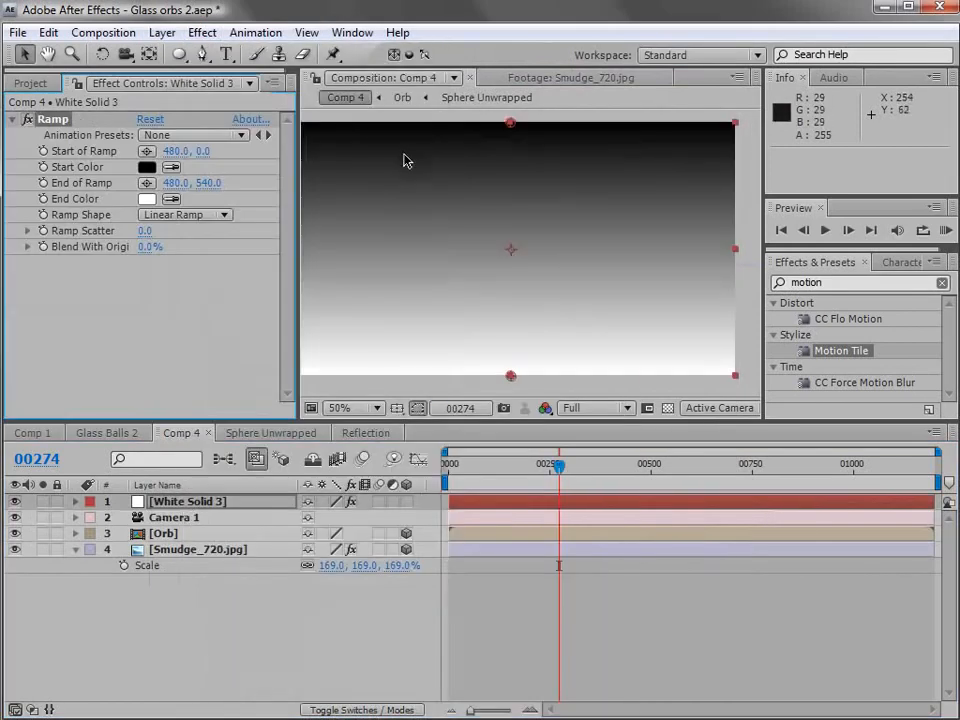
Set the ramp's start color to a dark navy blue.
{"action": "left_click", "coordinate": [147, 168]}
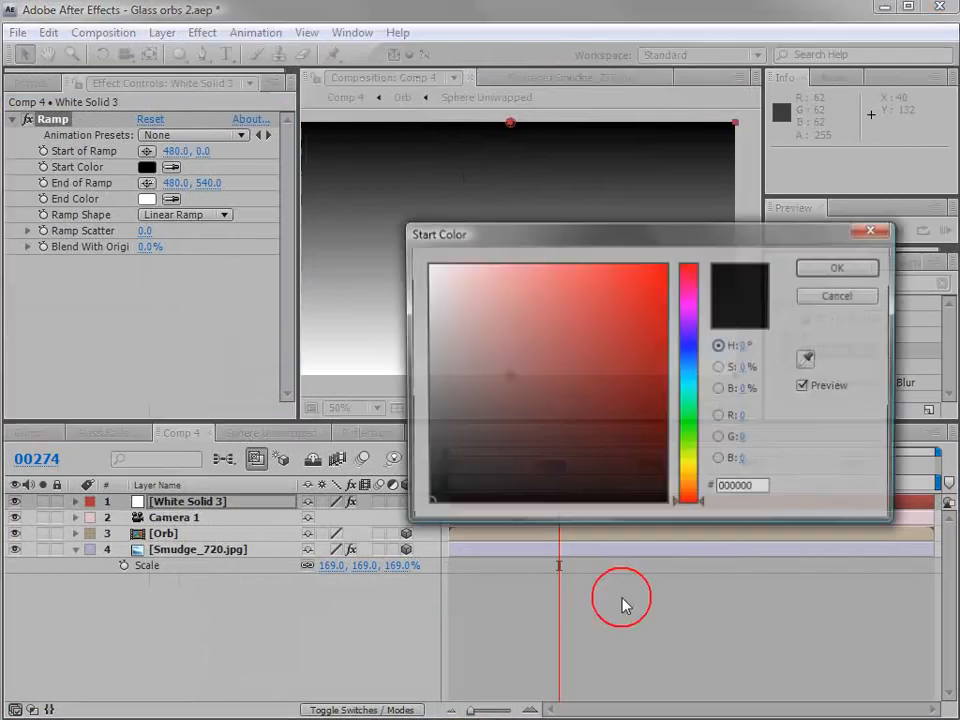
{"action": "left_click", "coordinate": [688, 363]}
{"action": "left_click", "coordinate": [574, 438]}
{"action": "mouse_move", "coordinate": [607, 436]}
{"action": "left_mouse_down"}
{"action": "mouse_move", "coordinate": [632, 433]}
{"action": "mouse_move", "coordinate": [639, 452]}
{"action": "left_mouse_up"}
{"action": "key", "text": "Return"}
Set the ramp's end color to a muted light blue, about 94AFC1.
{"action": "left_click", "coordinate": [149, 199]}
{"action": "left_click", "coordinate": [686, 370]}
{"action": "left_click", "coordinate": [487, 287]}
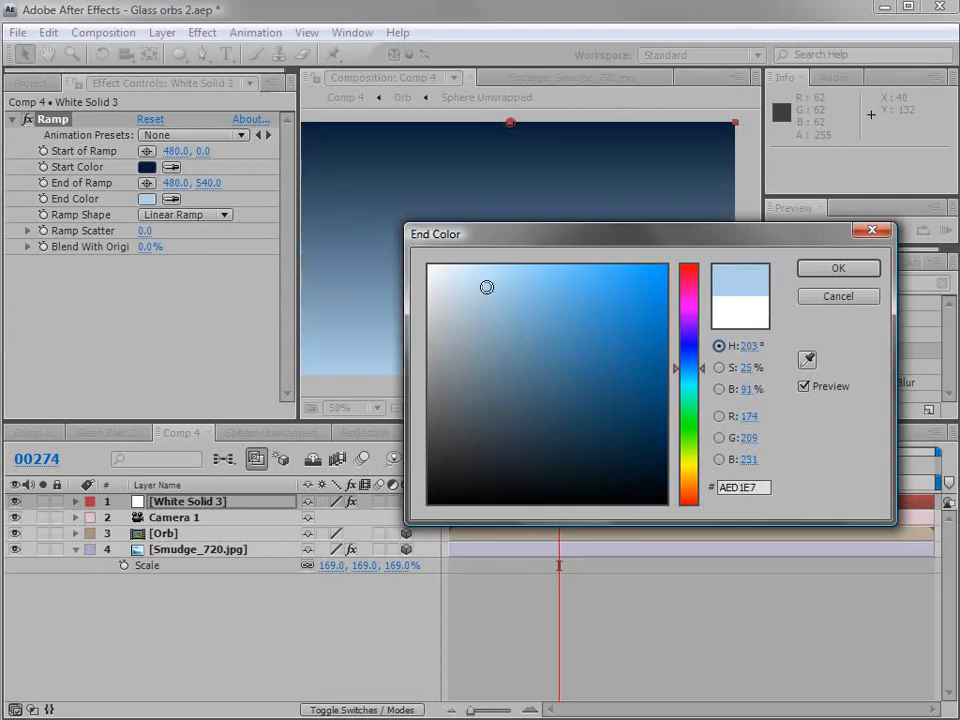
{"action": "left_click", "coordinate": [496, 300]}
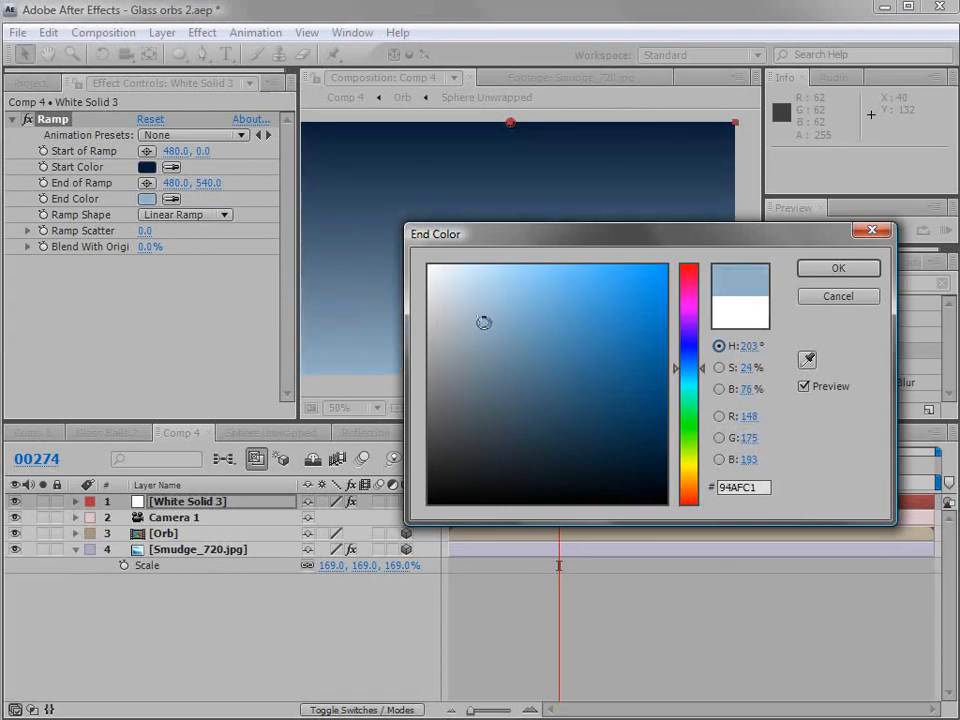
{"action": "key", "text": "Return"}
Move the ramp solid beneath all other layers and set the Smudge_720.jpg layer's blending mode to Screen.
{"action": "left_click_drag", "start_coordinate": [229, 506], "coordinate": [210, 612]}
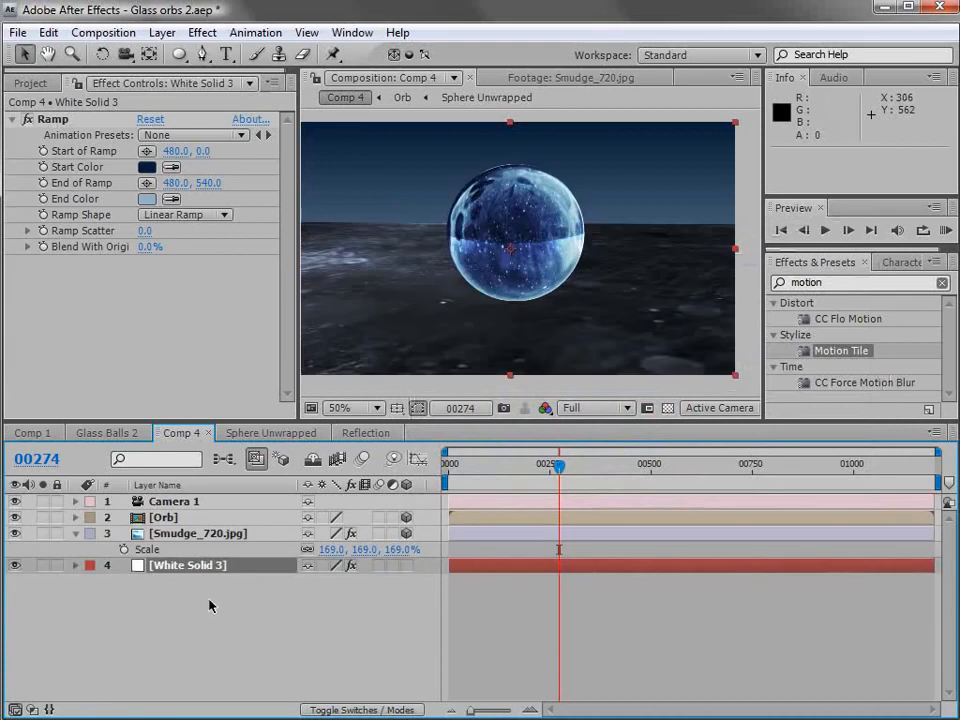
{"action": "left_click", "coordinate": [180, 537]}
{"action": "key", "text": "F4"}
{"action": "left_click", "coordinate": [329, 533]}
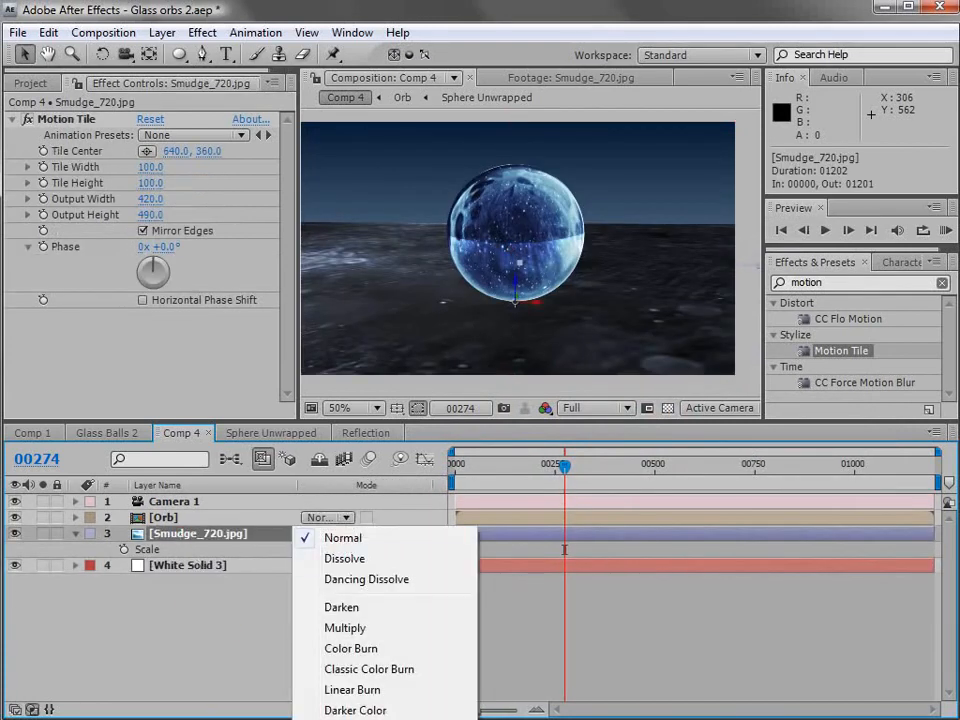
{"action": "left_click", "coordinate": [345, 718]}
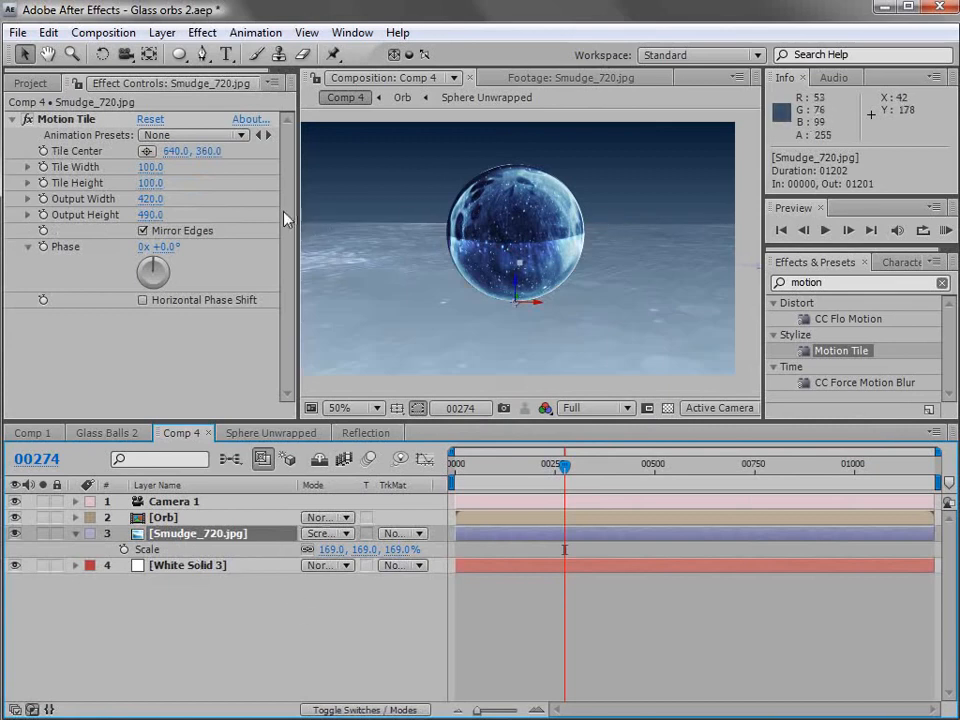
Create another white solid at 960 x 540 px.
{"action": "left_click", "coordinate": [162, 32]}
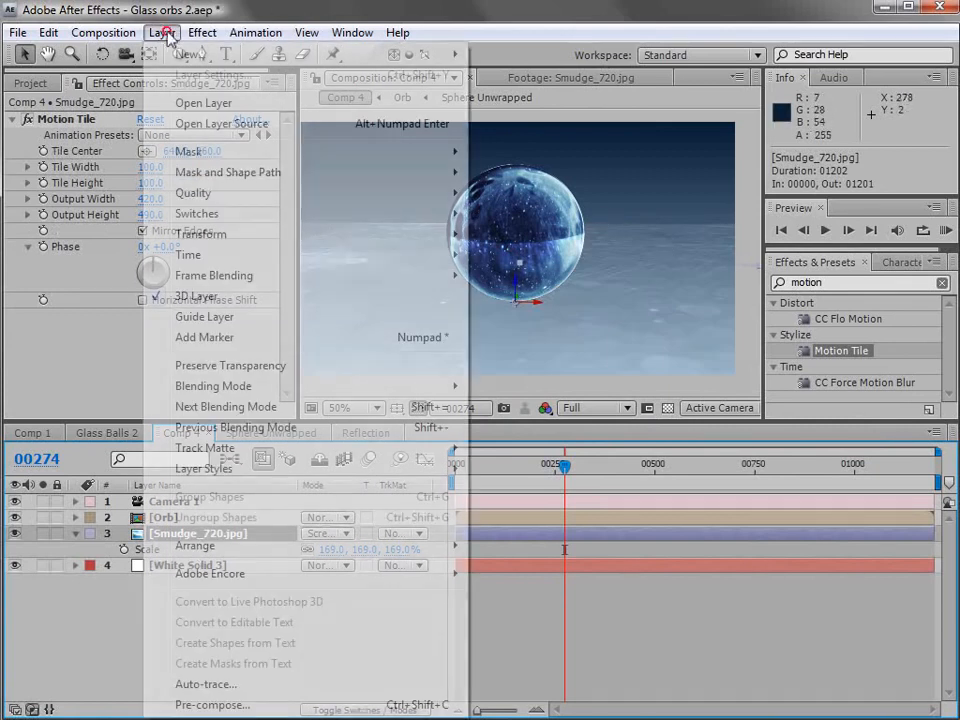
{"action": "mouse_move", "coordinate": [190, 54]}
{"action": "left_click", "coordinate": [522, 75]}
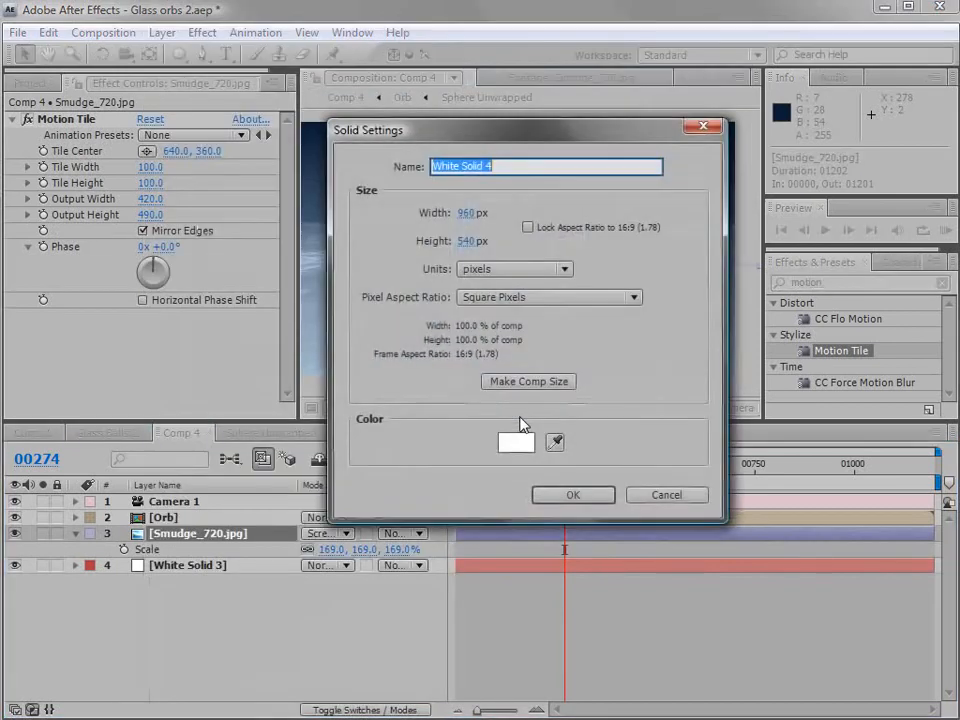
{"action": "left_click", "coordinate": [566, 496]}
Draw a wide rectangular mask over the new solid's lower half, extending past the frame, and feather it about 62 pixels.
{"action": "left_click_drag", "start_coordinate": [179, 55], "coordinate": [236, 54]}
{"action": "key", "text": "comma"}
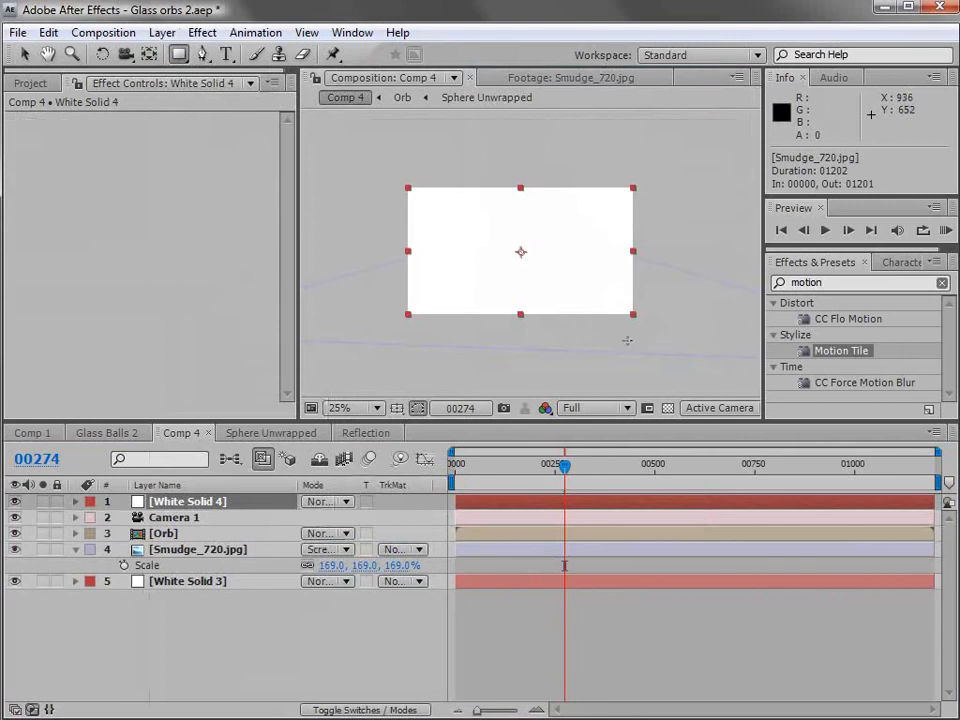
{"action": "mouse_move", "coordinate": [696, 346]}
{"action": "left_mouse_down"}
{"action": "mouse_move", "coordinate": [587, 300]}
{"action": "mouse_move", "coordinate": [411, 257]}
{"action": "mouse_move", "coordinate": [326, 257]}
{"action": "left_mouse_up"}
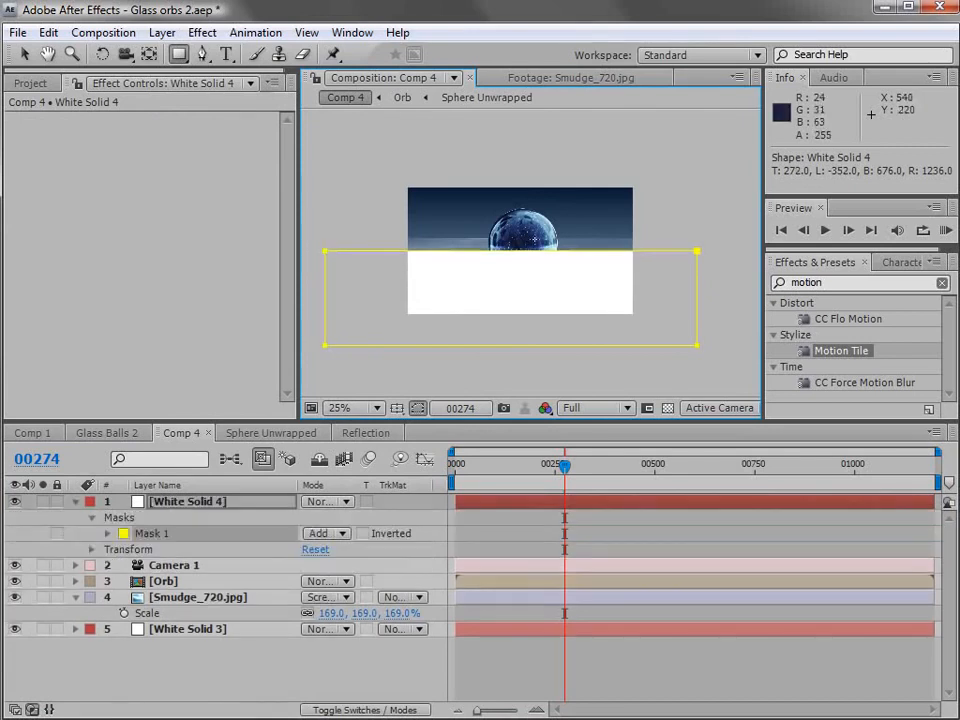
{"action": "key", "text": "period"}
{"action": "left_click", "coordinate": [107, 534]}
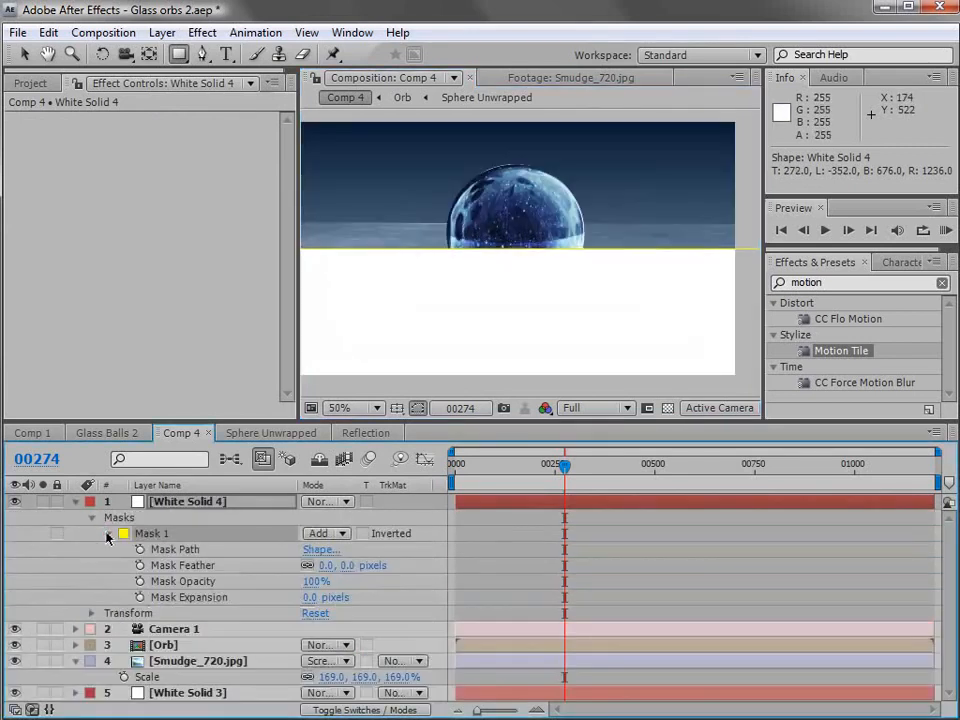
{"action": "left_click_drag", "start_coordinate": [345, 568], "coordinate": [398, 556]}
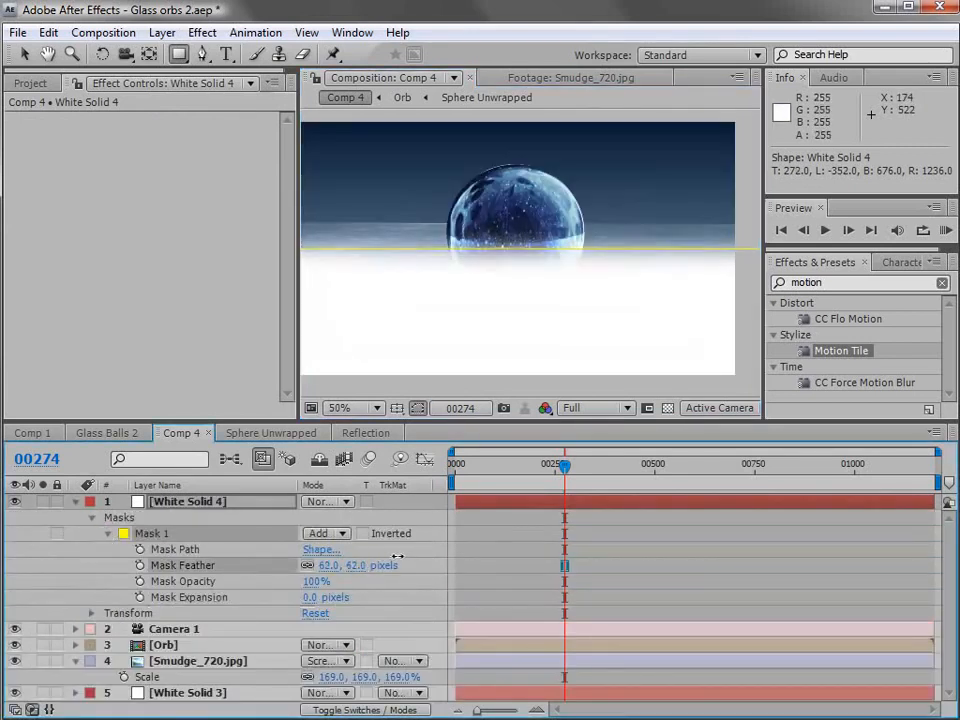
Place White Solid 4 directly above the Smudge_720.jpg layer and use it as that layer's alpha track matte.
{"action": "left_click", "coordinate": [76, 501]}
{"action": "mouse_move", "coordinate": [133, 501]}
{"action": "left_mouse_down"}
{"action": "mouse_move", "coordinate": [188, 563]}
{"action": "mouse_move", "coordinate": [172, 565]}
{"action": "left_mouse_up"}
{"action": "left_click", "coordinate": [175, 550]}
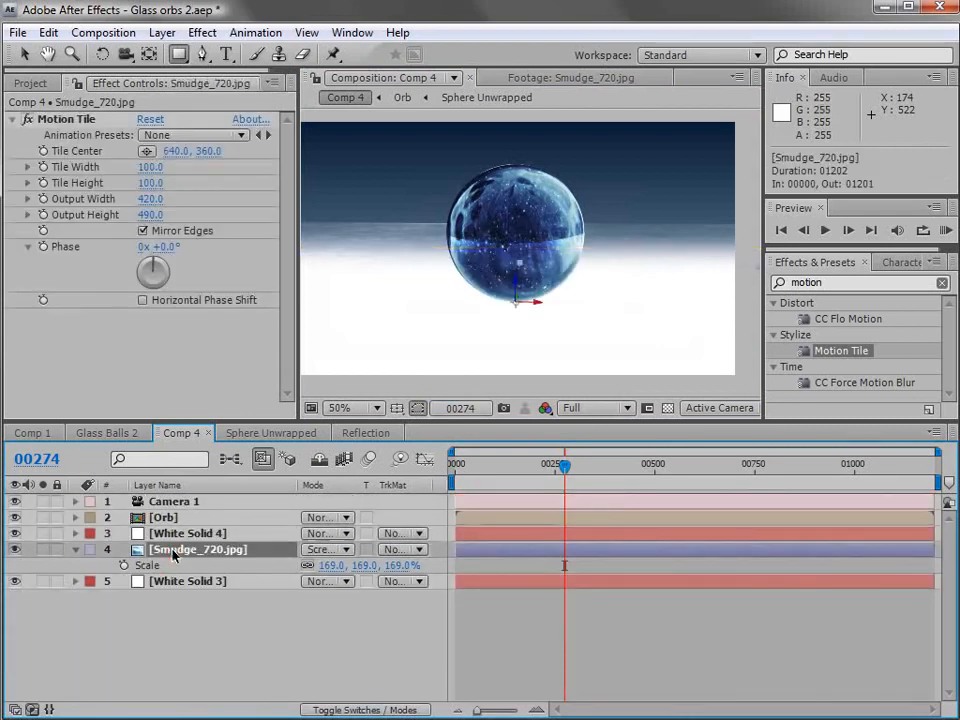
{"action": "left_click", "coordinate": [160, 517]}
{"action": "key", "text": "F4"}
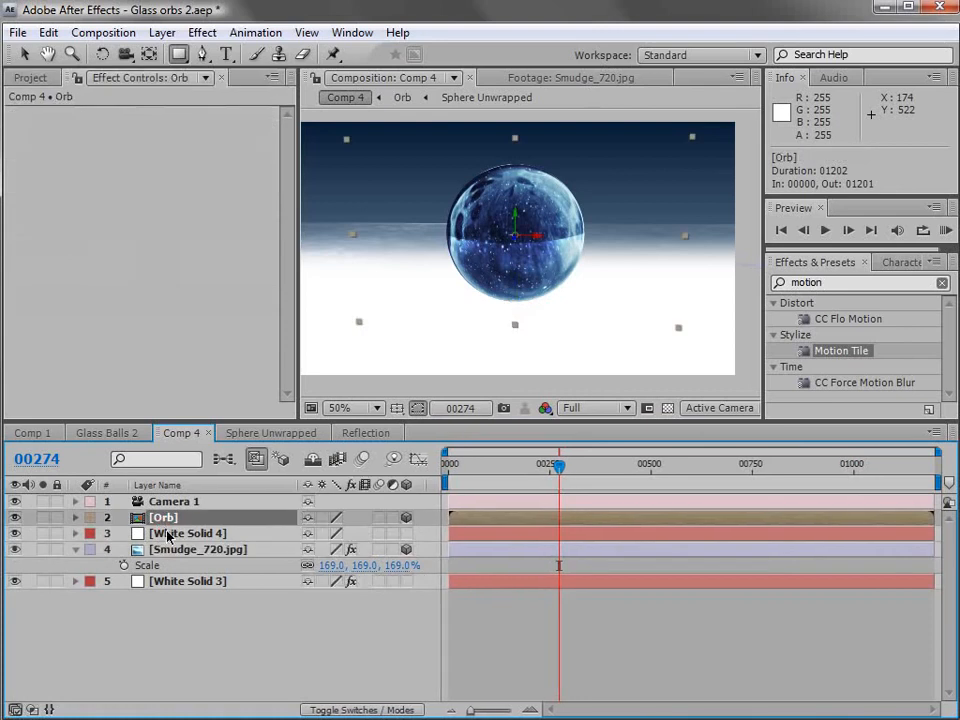
{"action": "left_click", "coordinate": [218, 552]}
{"action": "key", "text": "F4"}
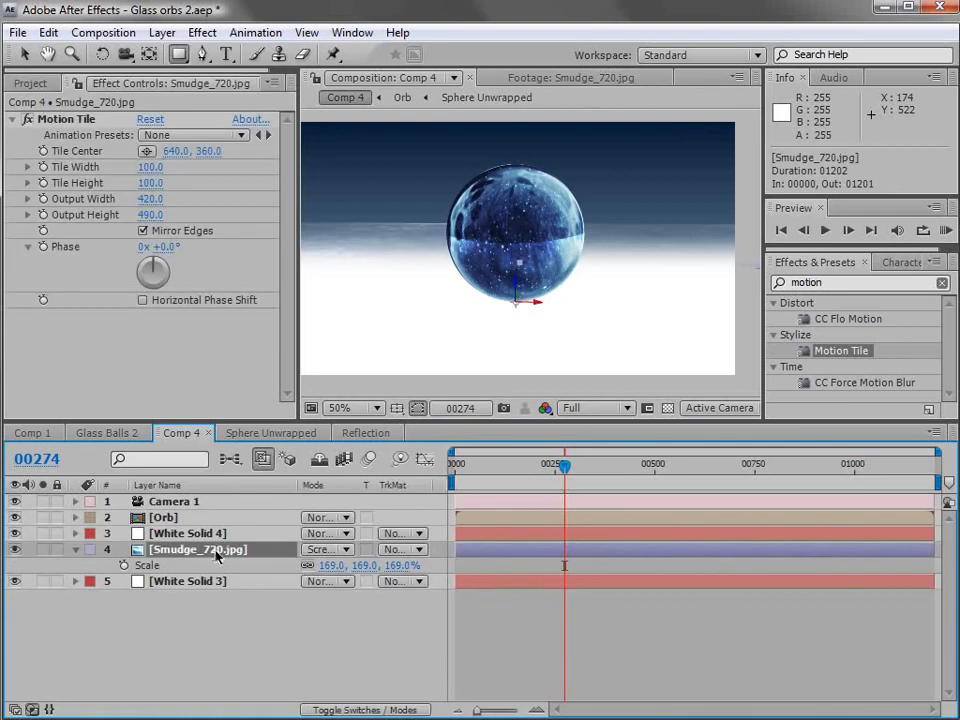
{"action": "left_click", "coordinate": [402, 556]}
{"action": "left_click", "coordinate": [437, 582]}
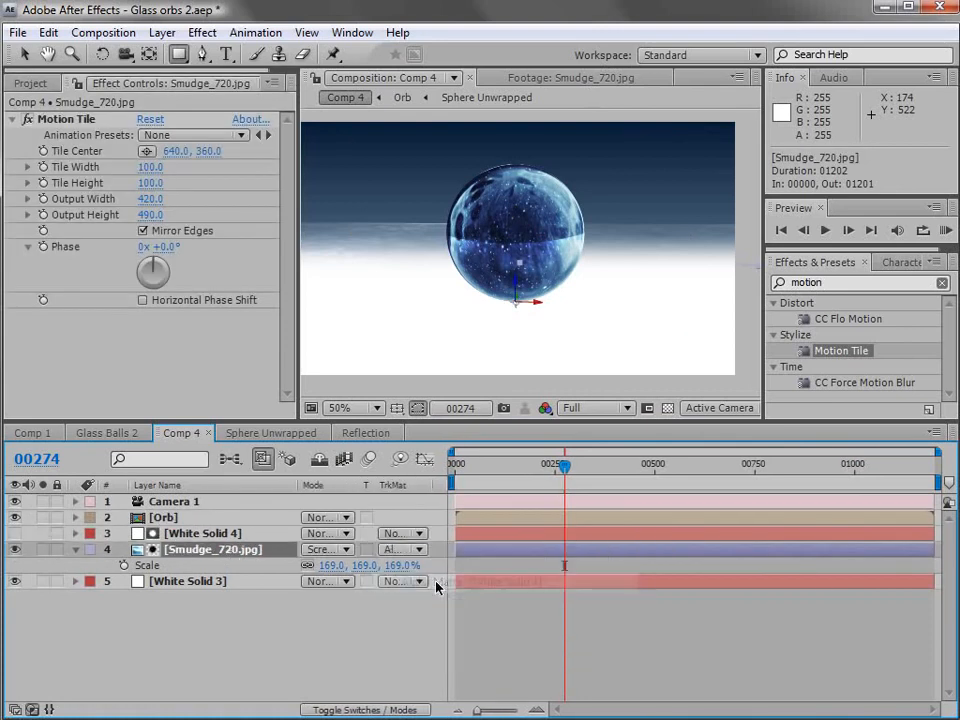
{"action": "left_click", "coordinate": [506, 630]}
Try orbiting the camera around the orb, undoing each orbit.
{"action": "key", "text": "c"}
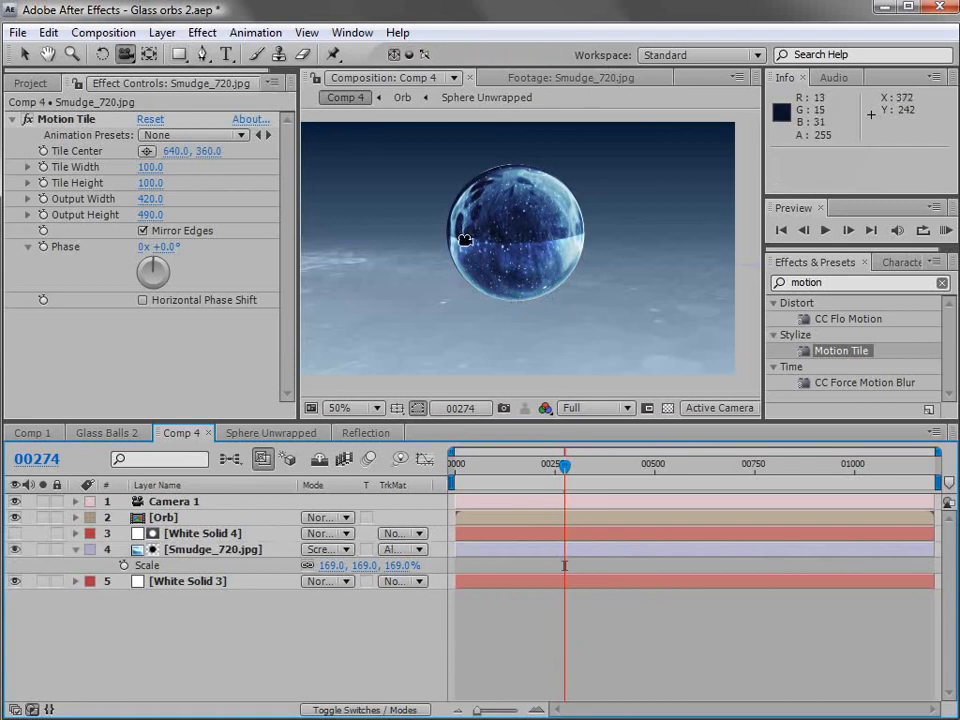
{"action": "left_click_drag", "start_coordinate": [476, 268], "coordinate": [527, 279]}
{"action": "key", "text": "ctrl+z"}
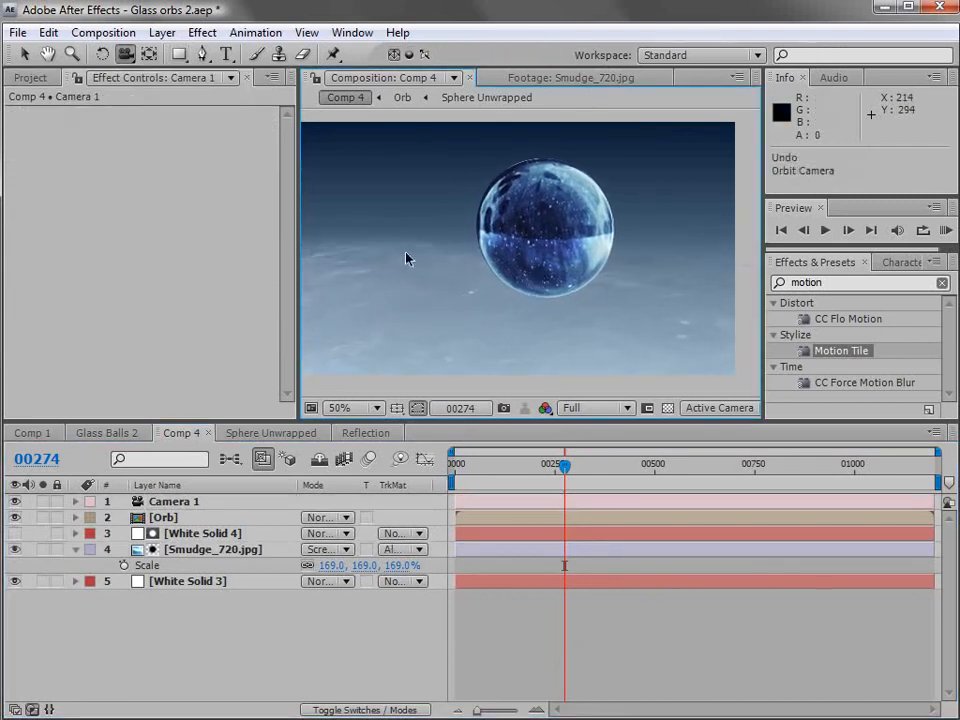
{"action": "left_click_drag", "start_coordinate": [454, 289], "coordinate": [476, 296]}
{"action": "key", "text": "ctrl+z"}
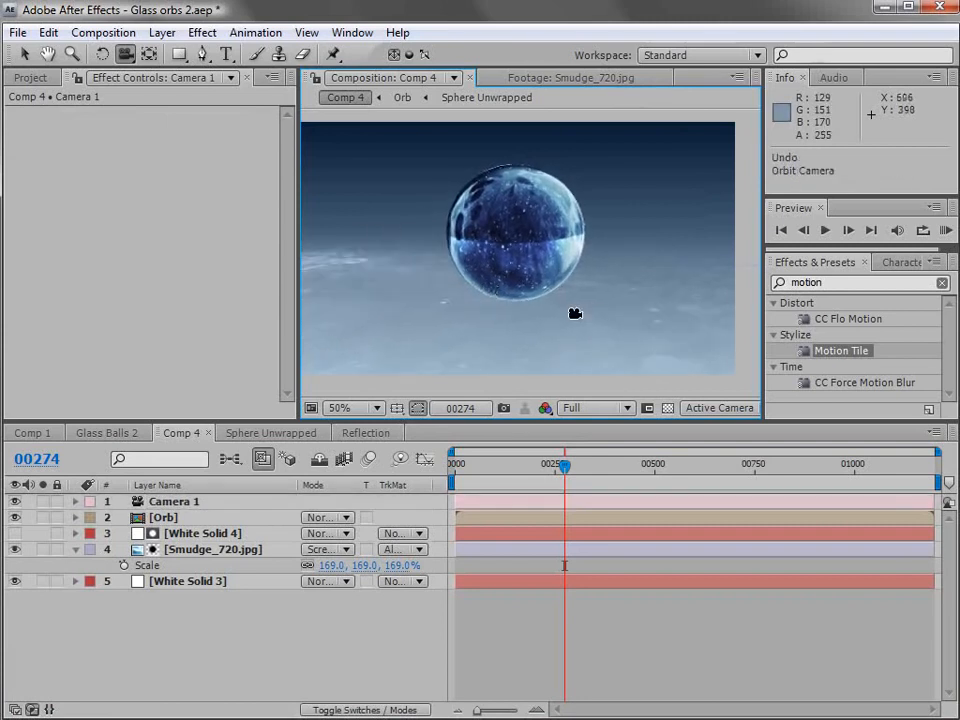
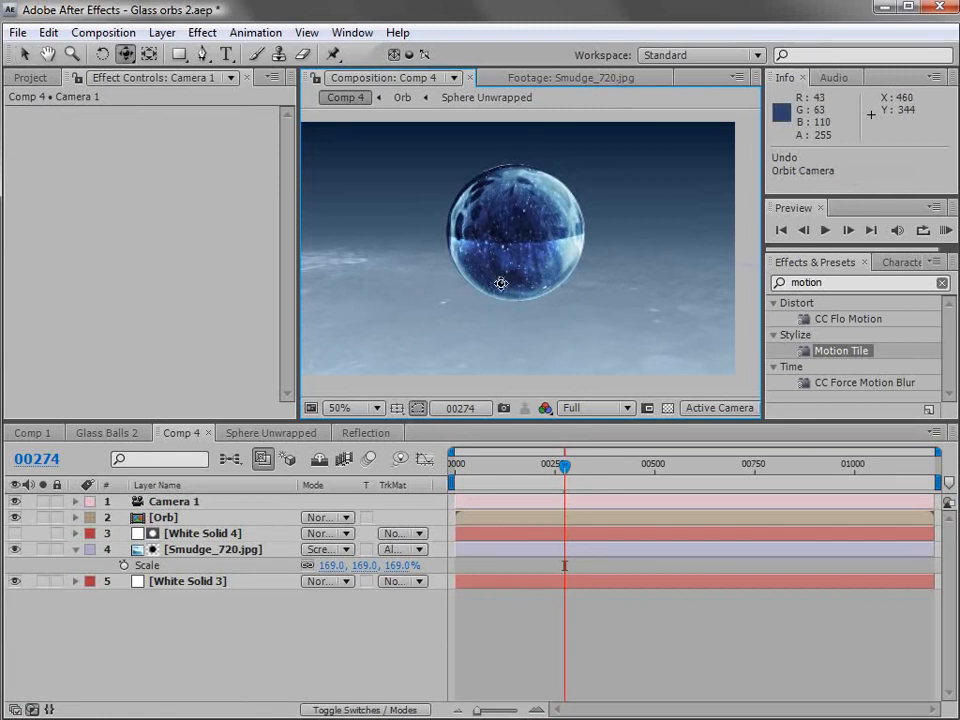
Reposition the camera to about 374, 188, -1015 so the orb sits right of center above the floor.
{"action": "left_click_drag", "start_coordinate": [491, 281], "coordinate": [550, 285]}
{"action": "key", "text": "c"}
{"action": "key", "text": "c"}
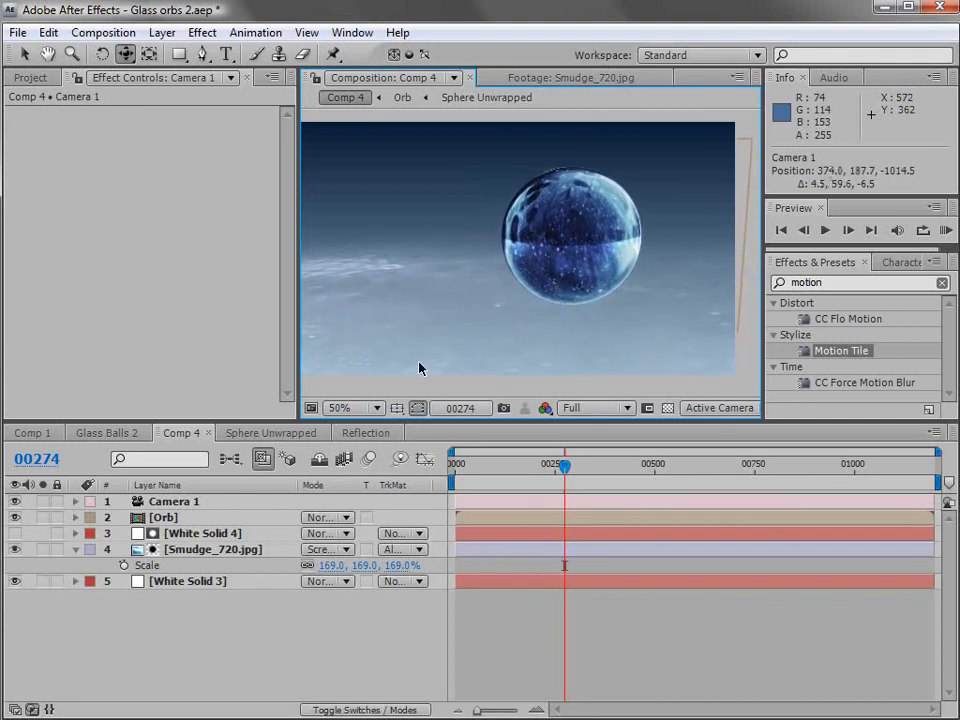
{"action": "left_click", "coordinate": [178, 538]}
{"action": "key", "text": "v"}
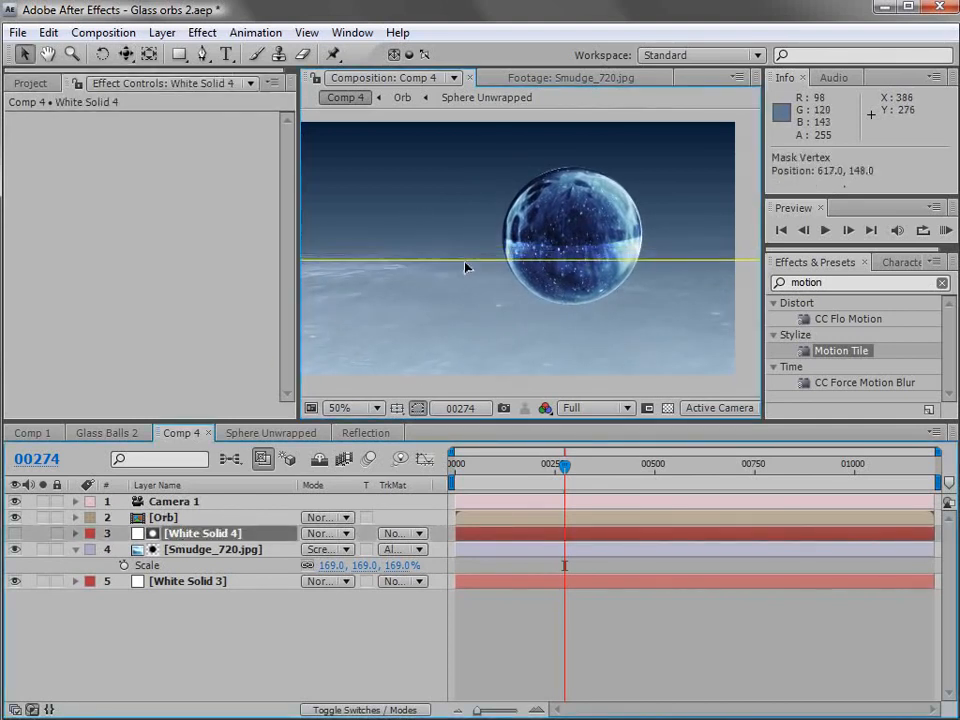
{"action": "left_click", "coordinate": [508, 626]}
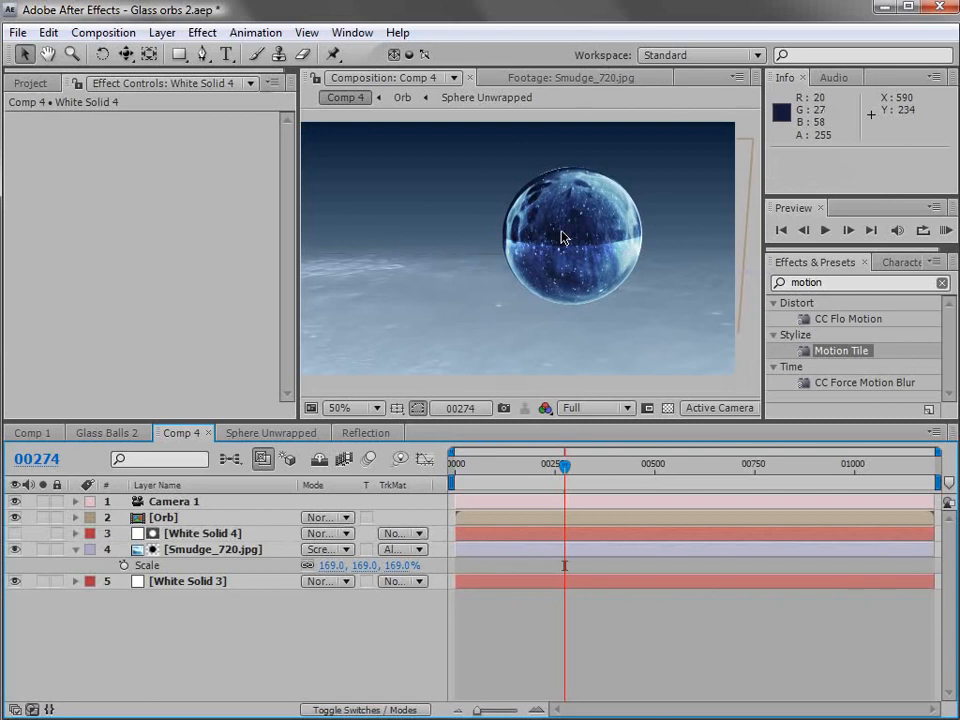
Duplicate the Orb layer, turn the copy upside down and move it beneath the original to Y position 670.
{"action": "left_click", "coordinate": [565, 240]}
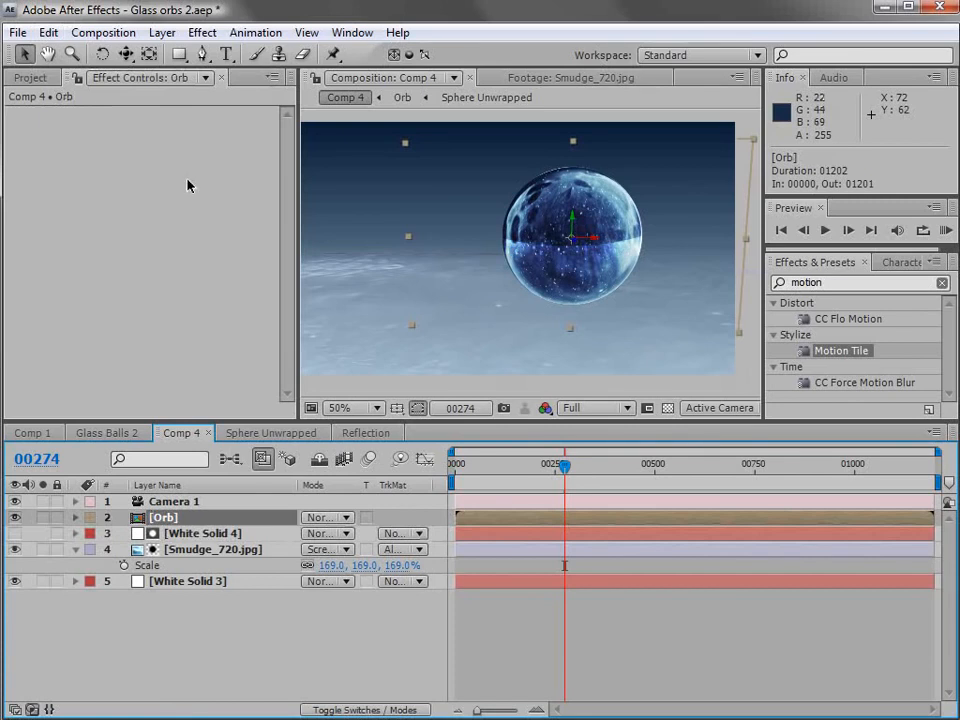
{"action": "key", "text": "ctrl+d"}
{"action": "key", "text": "w"}
{"action": "left_click_drag", "start_coordinate": [590, 265], "coordinate": [553, 441]}
{"action": "key", "text": "v"}
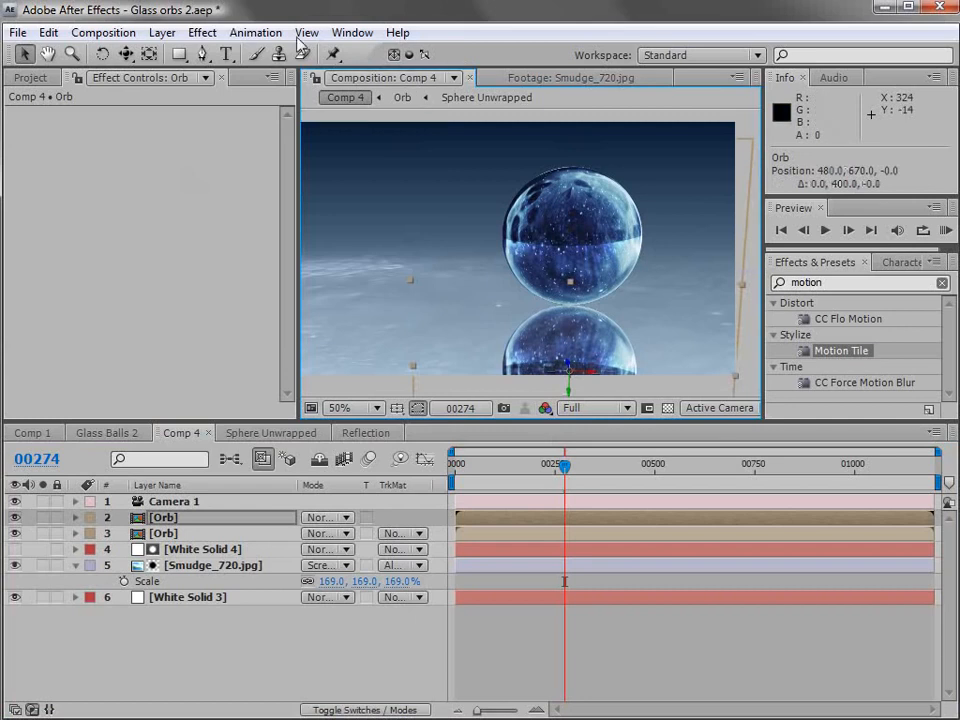
Apply Linear Wipe to the upside-down orb with a 180° wipe angle, 68% completion and a feather of 142.
{"action": "left_click", "coordinate": [205, 31]}
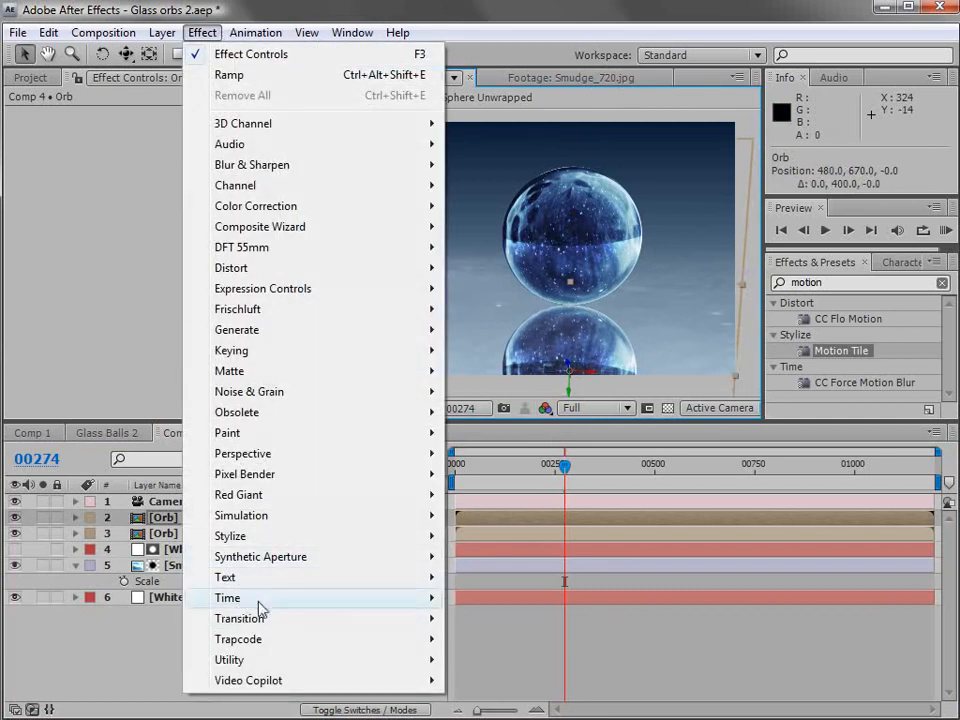
{"action": "mouse_move", "coordinate": [240, 618]}
{"action": "left_click", "coordinate": [505, 718]}
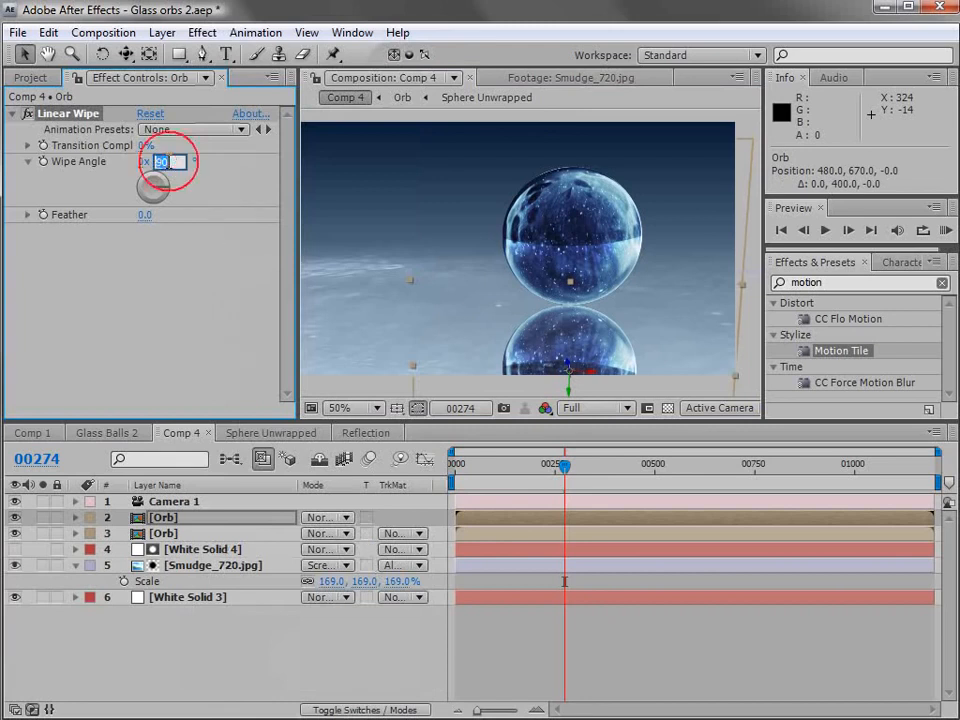
{"action": "type", "text": "180"}
{"action": "key", "text": "Return"}
{"action": "left_click_drag", "start_coordinate": [200, 133], "coordinate": [200, 145]}
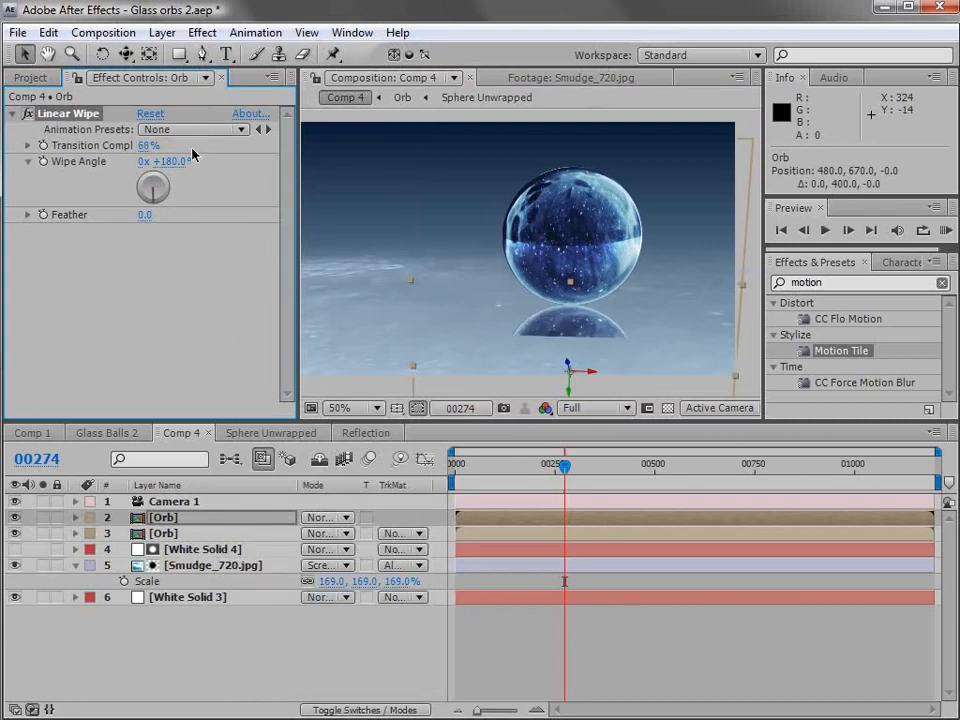
{"action": "left_click_drag", "start_coordinate": [177, 205], "coordinate": [217, 204]}
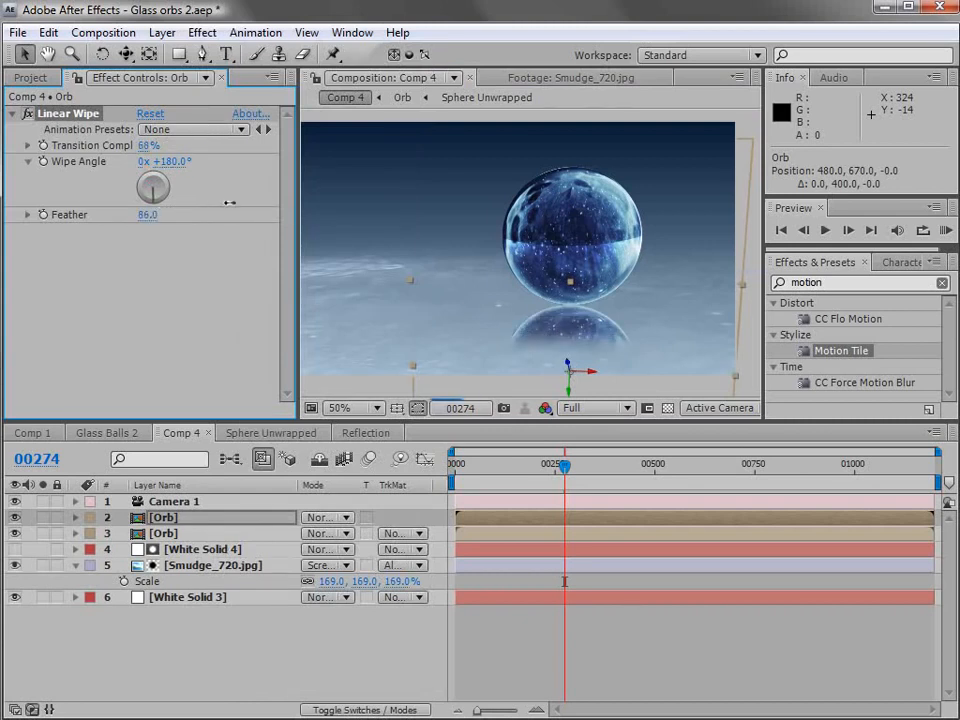
Preview at Half resolution, raise the reflected orb slightly, and place its layer below the original Orb layer.
{"action": "left_click", "coordinate": [598, 408]}
{"action": "left_click", "coordinate": [588, 482]}
{"action": "left_click_drag", "start_coordinate": [570, 393], "coordinate": [567, 381]}
{"action": "left_click_drag", "start_coordinate": [164, 522], "coordinate": [168, 544]}
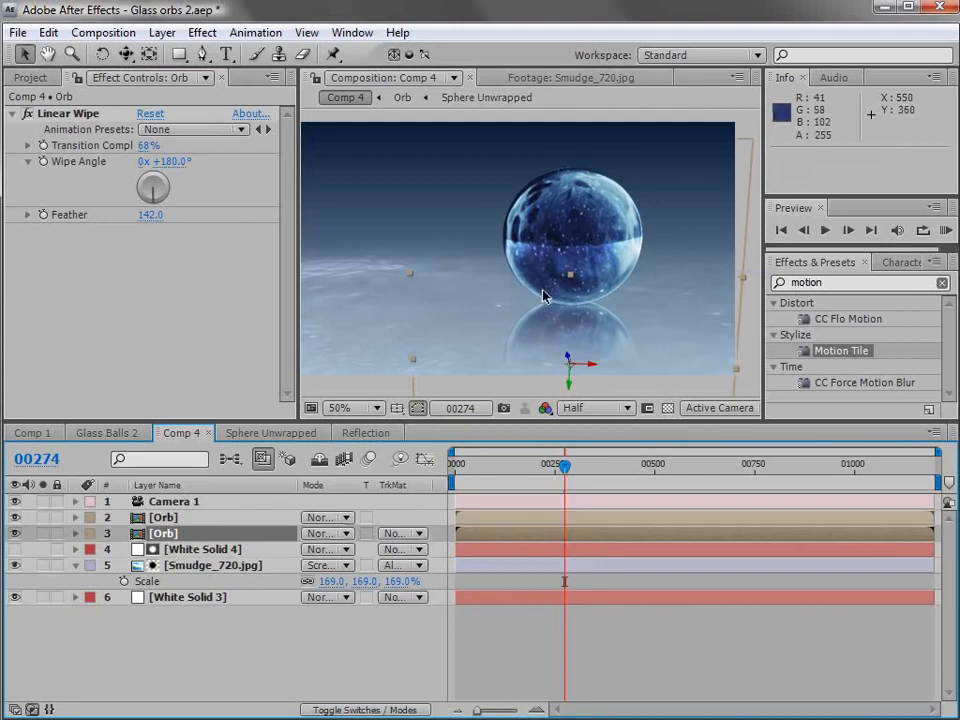
Create a 960 by 540 pixel solid in dark blue 1E2D43.
{"action": "left_click", "coordinate": [162, 32]}
{"action": "mouse_move", "coordinate": [160, 54]}
{"action": "left_click", "coordinate": [520, 75]}
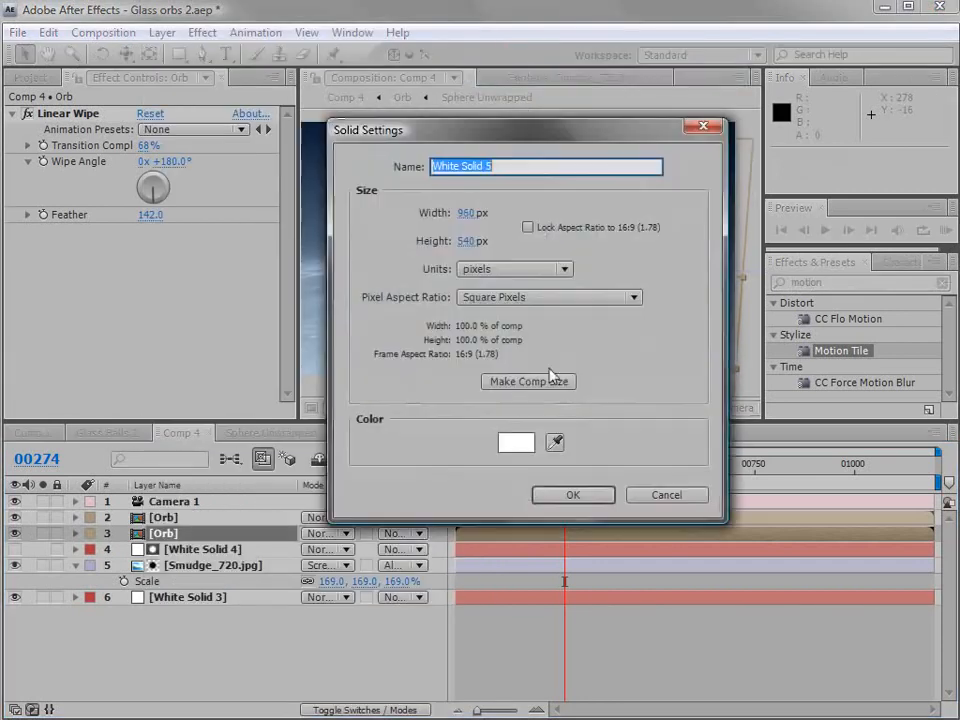
{"action": "left_click", "coordinate": [516, 499]}
{"action": "left_click", "coordinate": [688, 366]}
{"action": "left_click", "coordinate": [563, 436]}
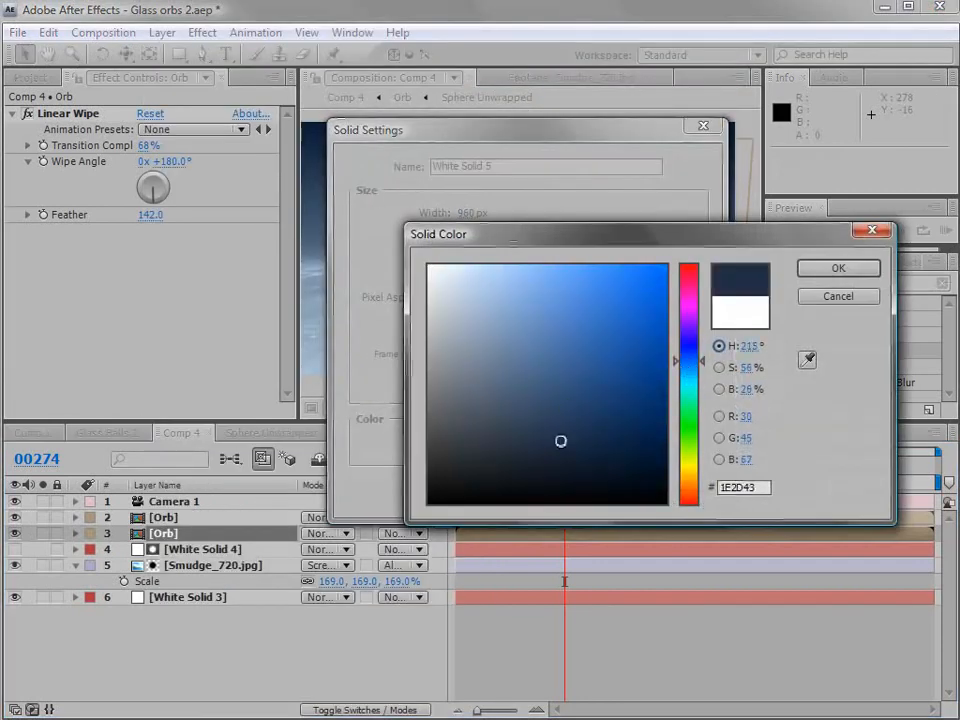
{"action": "left_click", "coordinate": [818, 272]}
{"action": "left_click", "coordinate": [563, 493]}
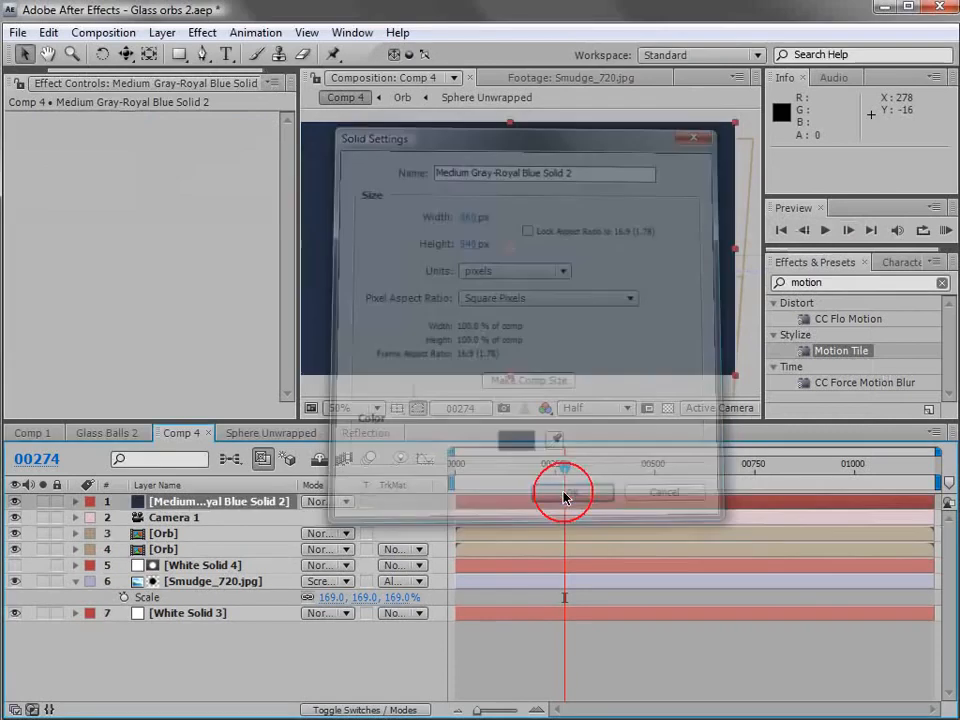
Draw a centered circular mask on the dark blue solid, feather it 69 pixels, and duplicate the mask.
{"action": "left_click_drag", "start_coordinate": [179, 54], "coordinate": [240, 98]}
{"action": "left_click_drag", "start_coordinate": [510, 250], "coordinate": [571, 290]}
{"action": "key", "text": "f"}
{"action": "left_click_drag", "start_coordinate": [349, 533], "coordinate": [405, 522]}
{"action": "left_click", "coordinate": [283, 514]}
{"action": "left_click", "coordinate": [166, 516]}
{"action": "key", "text": "ctrl+d"}
{"action": "key", "text": "f"}
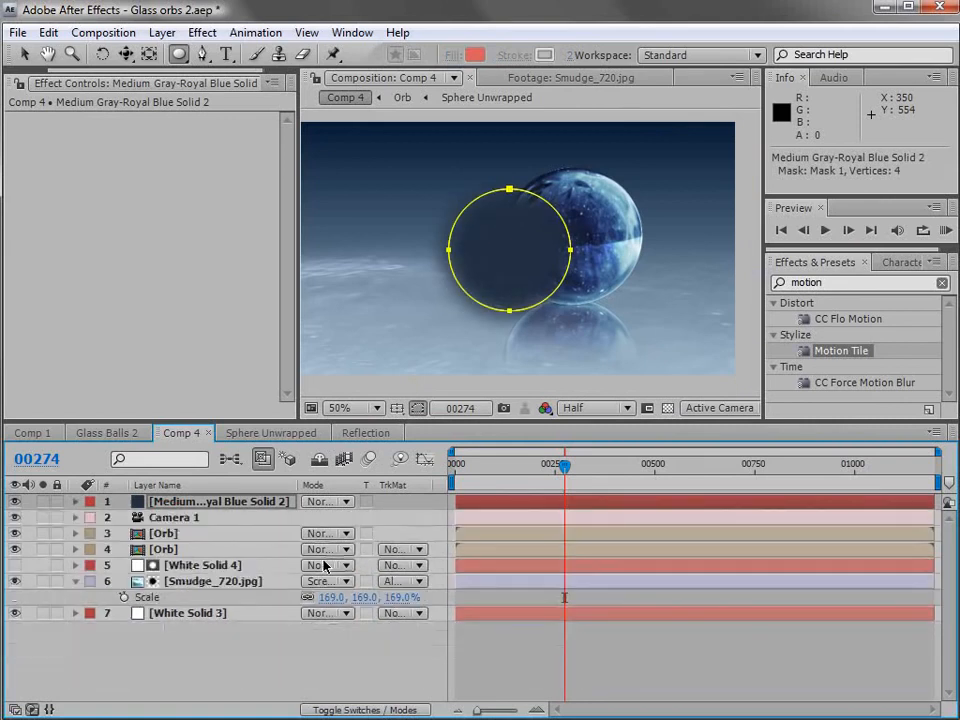
Set Mask 1's feather to 28 pixels, and give Mask 2 a 148-pixel feather and a 65-pixel expansion.
{"action": "key", "text": "m"}
{"action": "key", "text": "m"}
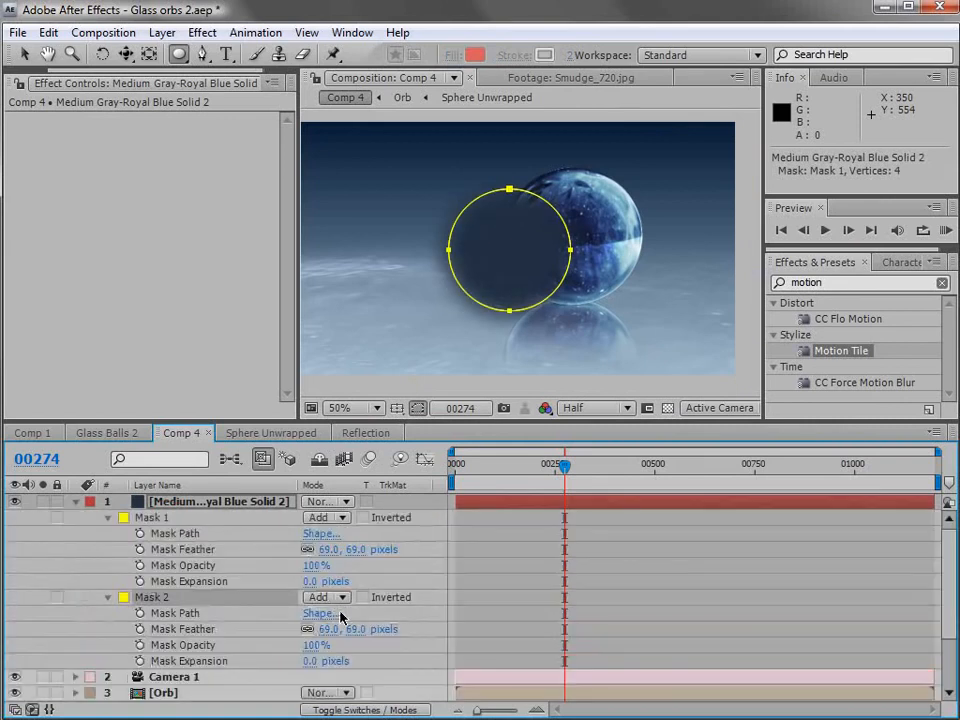
{"action": "left_click_drag", "start_coordinate": [355, 629], "coordinate": [400, 624]}
{"action": "left_click_drag", "start_coordinate": [328, 549], "coordinate": [289, 549]}
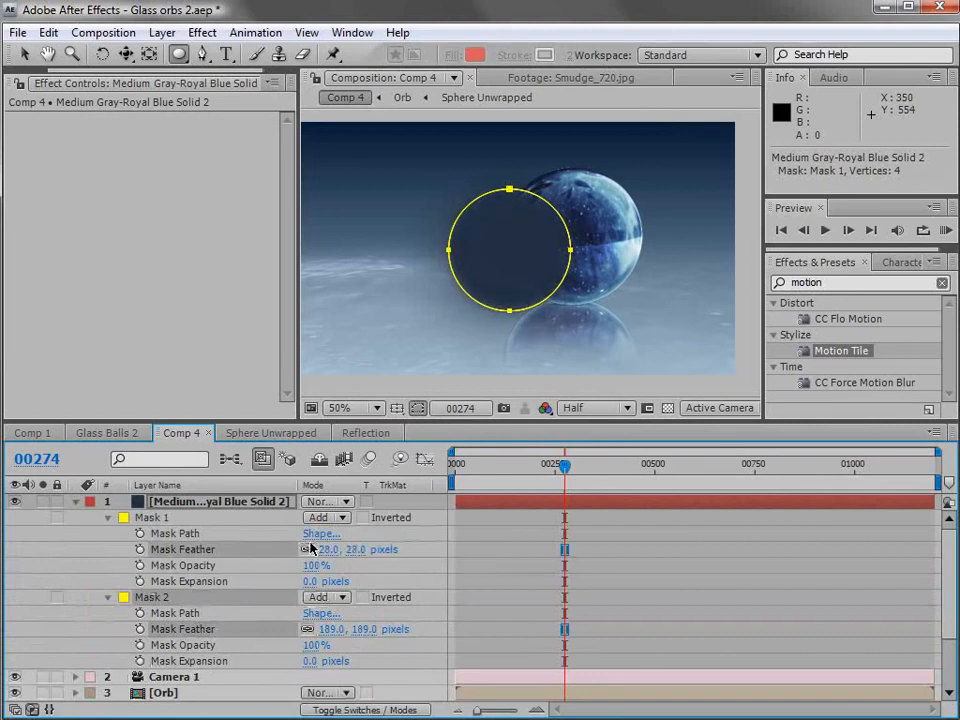
{"action": "left_click", "coordinate": [503, 566]}
{"action": "left_click_drag", "start_coordinate": [365, 629], "coordinate": [392, 626]}
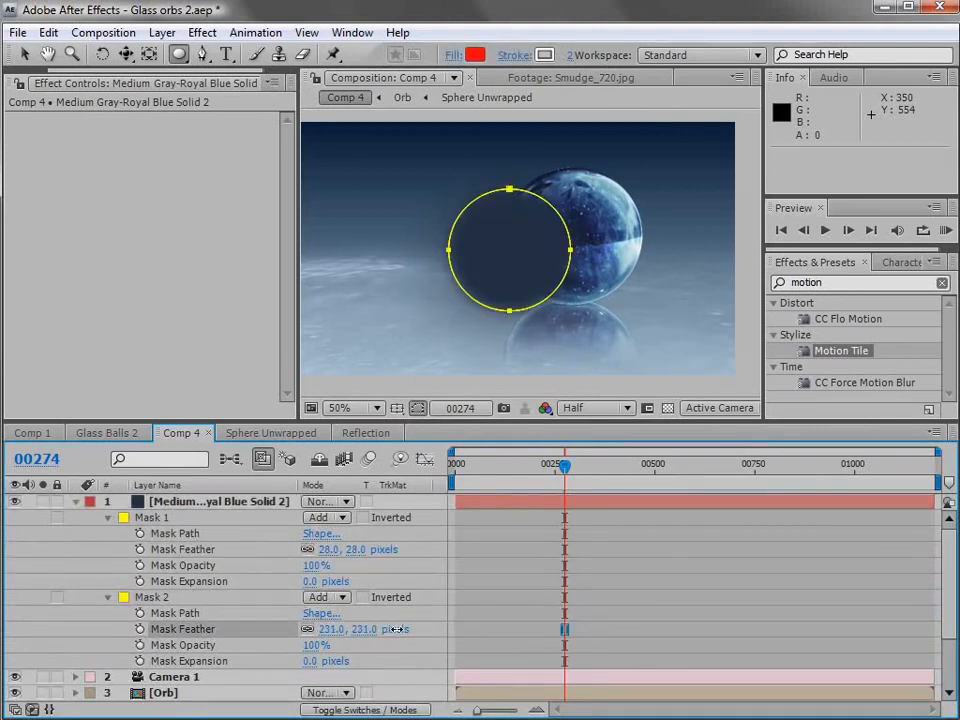
{"action": "left_click", "coordinate": [471, 589]}
{"action": "left_click_drag", "start_coordinate": [313, 661], "coordinate": [250, 628]}
{"action": "left_click", "coordinate": [502, 390]}
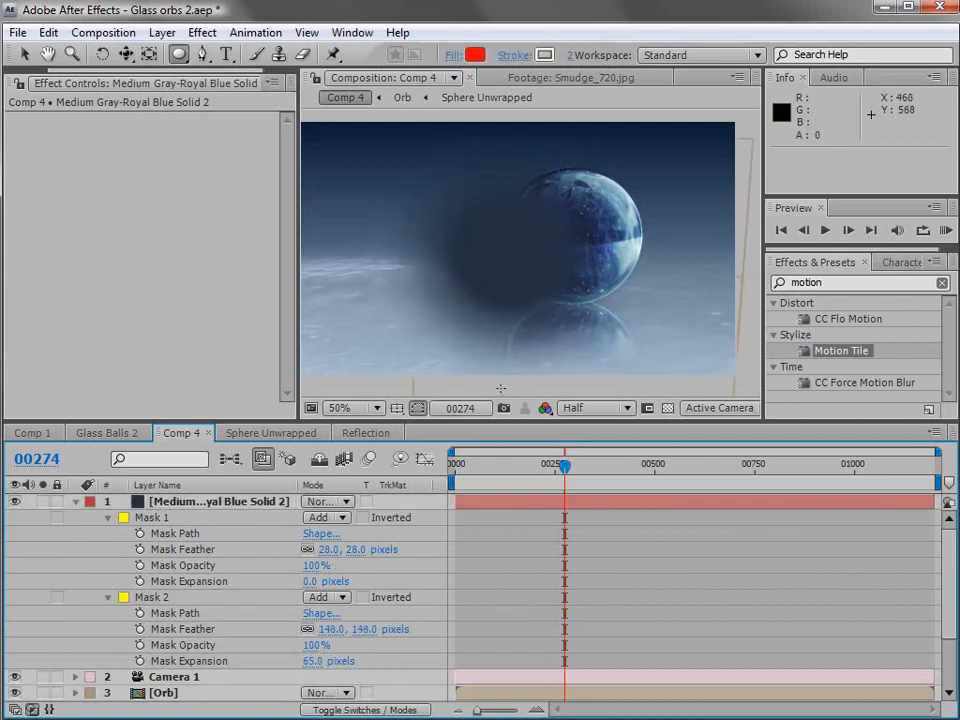
Set the dark blue solid's blending mode to Classic Color Burn.
{"action": "left_click", "coordinate": [327, 501]}
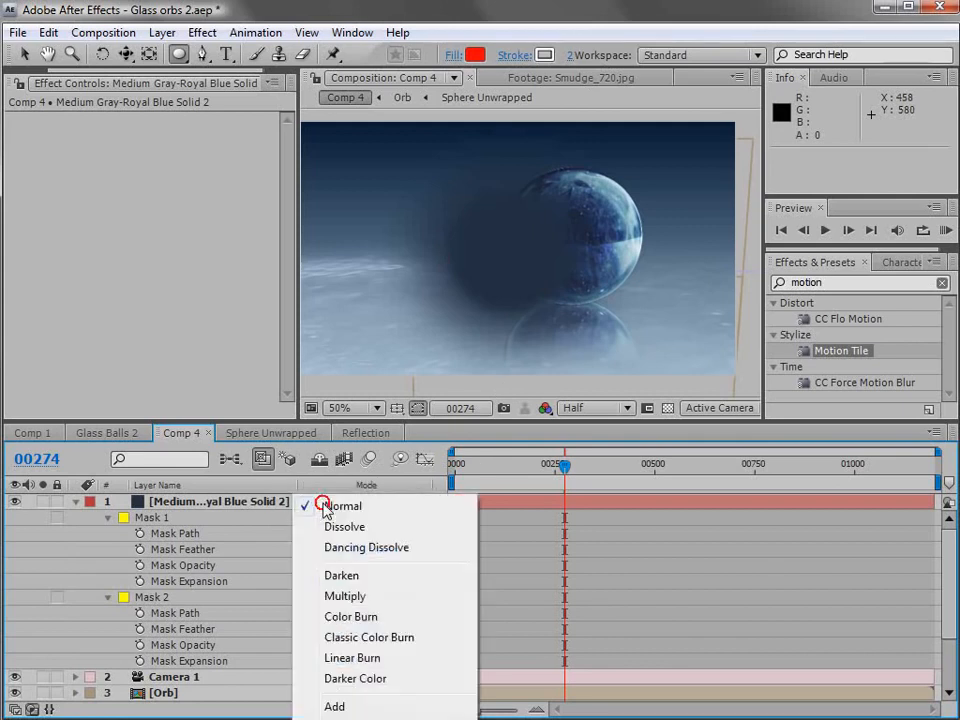
{"action": "left_click", "coordinate": [355, 618]}
{"action": "left_click", "coordinate": [334, 501]}
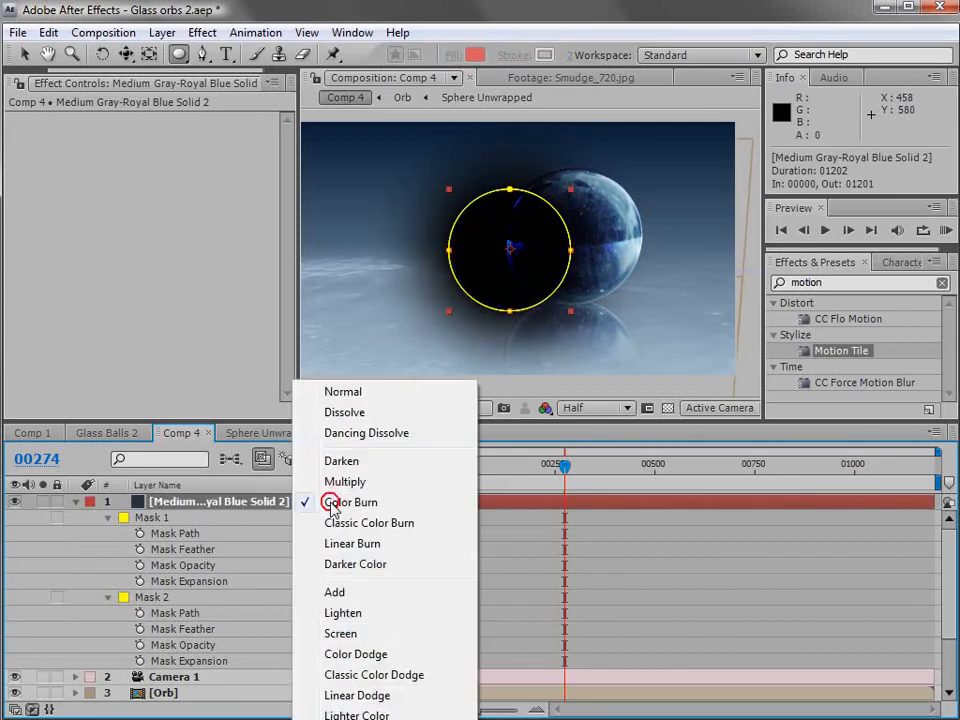
{"action": "left_click", "coordinate": [362, 524]}
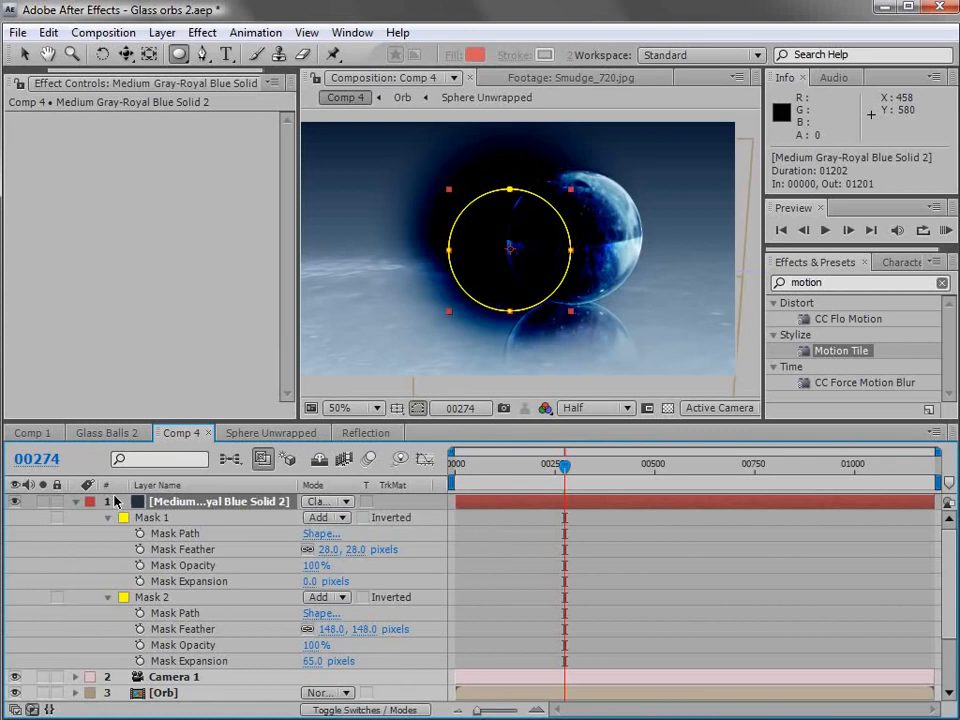
Make the solid 3D, lay it flat under the orb at about Y 464, and place its layer between the two Orb layers.
{"action": "key", "text": "F4"}
{"action": "left_click", "coordinate": [406, 502]}
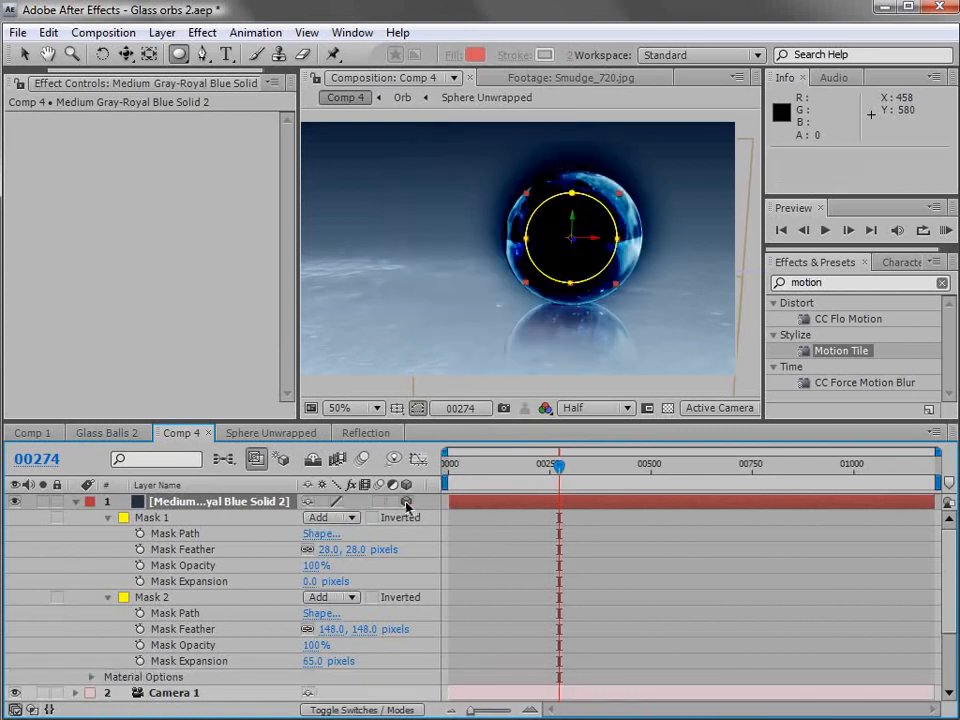
{"action": "key", "text": "w"}
{"action": "left_click_drag", "start_coordinate": [585, 262], "coordinate": [578, 204]}
{"action": "left_click_drag", "start_coordinate": [576, 226], "coordinate": [579, 311]}
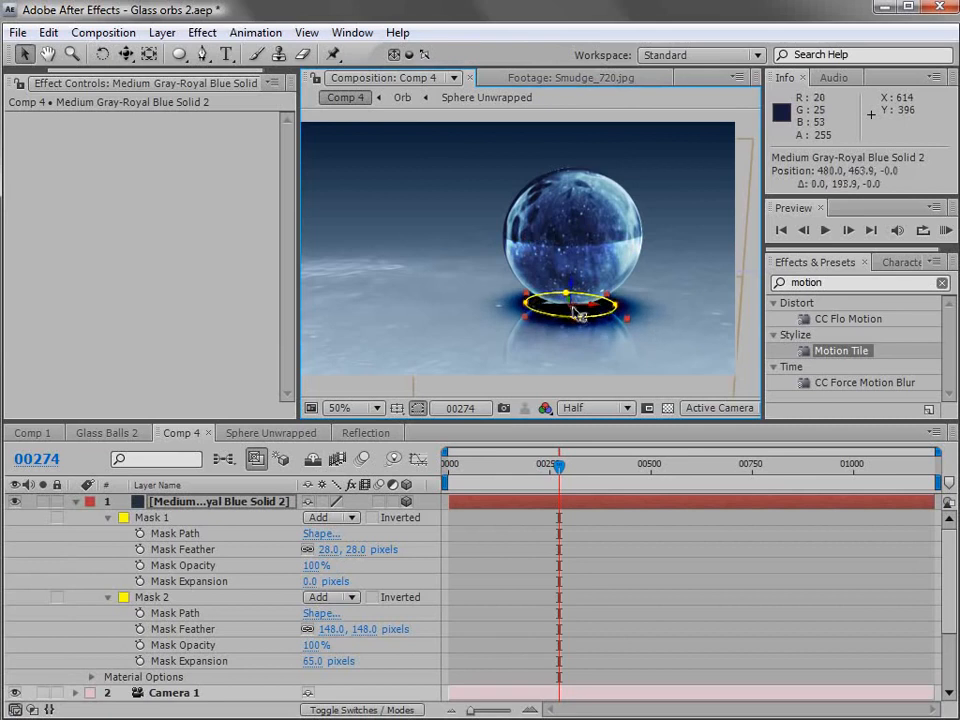
{"action": "left_click", "coordinate": [75, 501]}
{"action": "left_click_drag", "start_coordinate": [150, 501], "coordinate": [172, 545]}
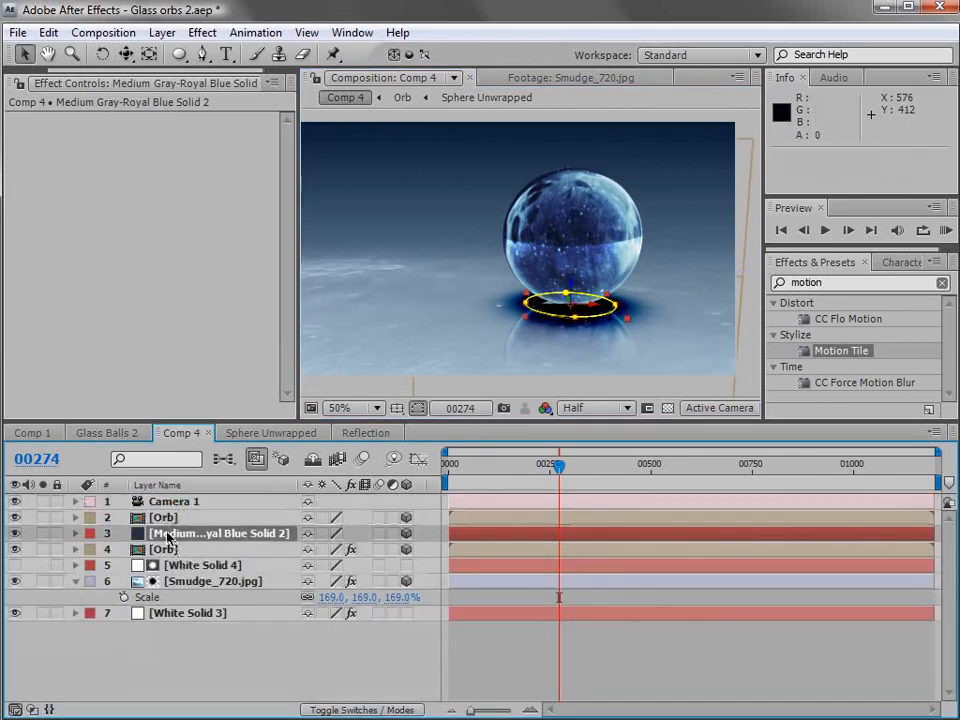
Hide the reflected Orb layer and lower the shadow solid to about Y 467 at the orb's base.
{"action": "key", "text": "period"}
{"action": "key", "text": "period"}
{"action": "left_click_drag", "start_coordinate": [594, 336], "coordinate": [516, 261]}
{"action": "left_click", "coordinate": [160, 550]}
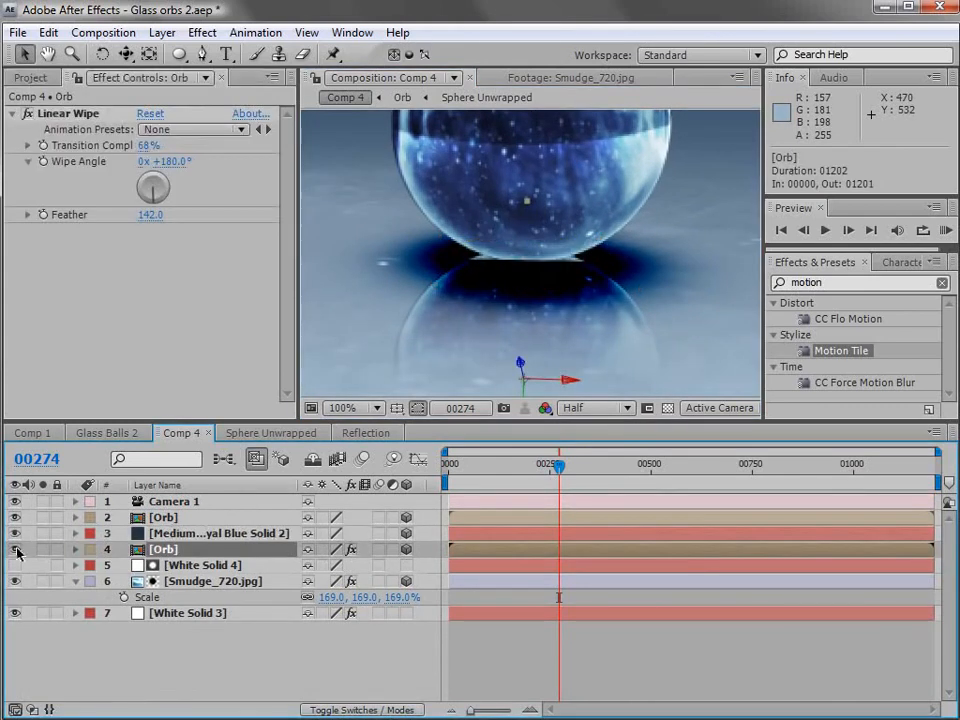
{"action": "left_click", "coordinate": [15, 549]}
{"action": "left_click", "coordinate": [182, 533]}
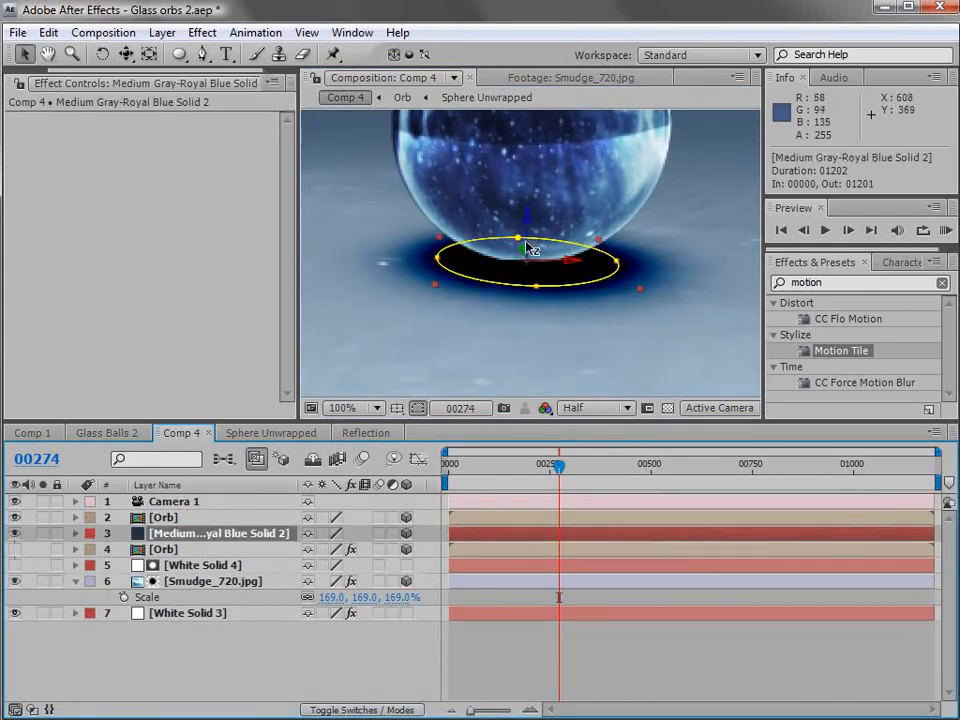
{"action": "left_click_drag", "start_coordinate": [527, 236], "coordinate": [521, 236]}
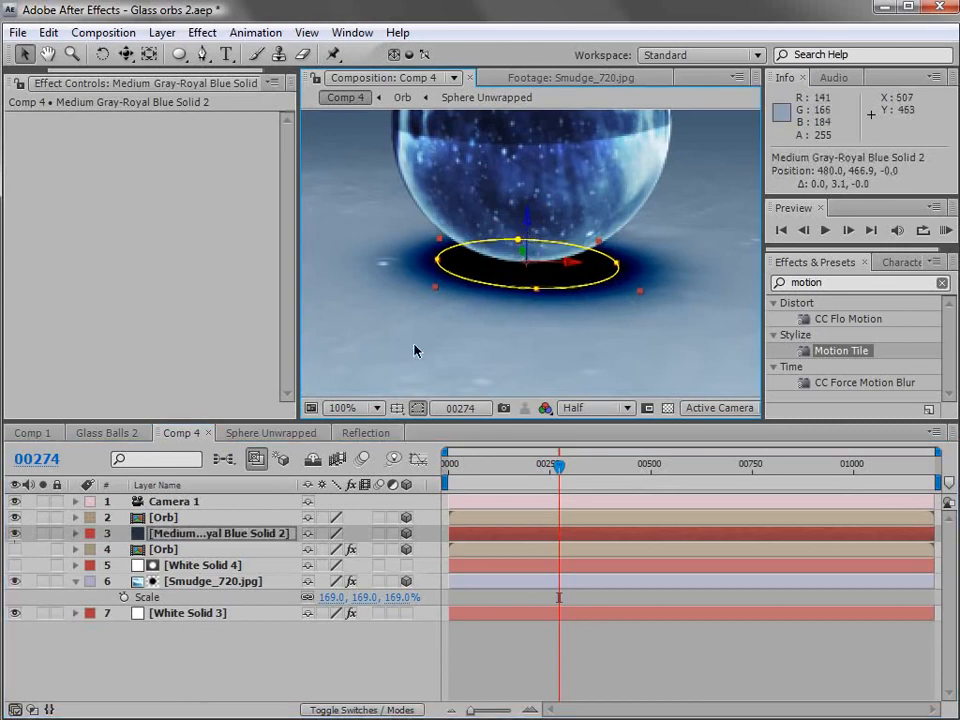
Set the shadow's Mask 1 expansion to -56 pixels, and Mask 2's expansion to 42 and feather to 177 pixels.
{"action": "key", "text": "m"}
{"action": "key", "text": "m"}
{"action": "left_click", "coordinate": [304, 613]}
{"action": "left_click_drag", "start_coordinate": [304, 613], "coordinate": [265, 620]}
{"action": "left_click_drag", "start_coordinate": [318, 697], "coordinate": [292, 691]}
{"action": "left_click_drag", "start_coordinate": [366, 673], "coordinate": [392, 660]}
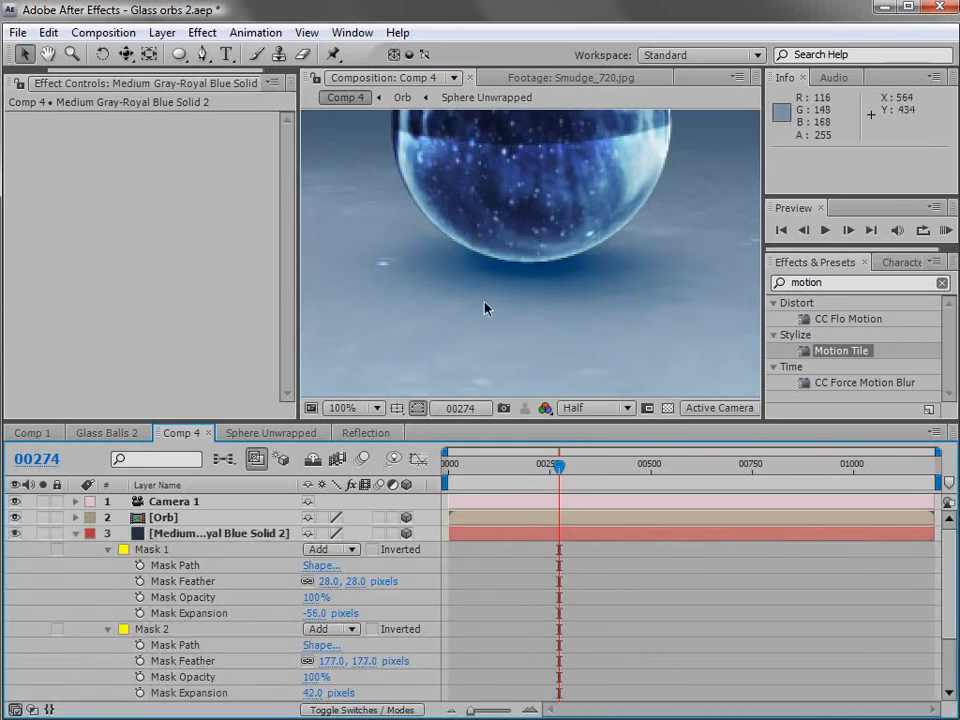
Change the shadow solid's color to the grayer dark tone 32383F.
{"action": "key", "text": "h"}
{"action": "scroll", "coordinate": [546, 240], "scroll_direction": "down", "scroll_amount": 2}
{"action": "left_click_drag", "start_coordinate": [558, 270], "coordinate": [546, 250]}
{"action": "key", "text": "v"}
{"action": "left_click", "coordinate": [225, 533]}
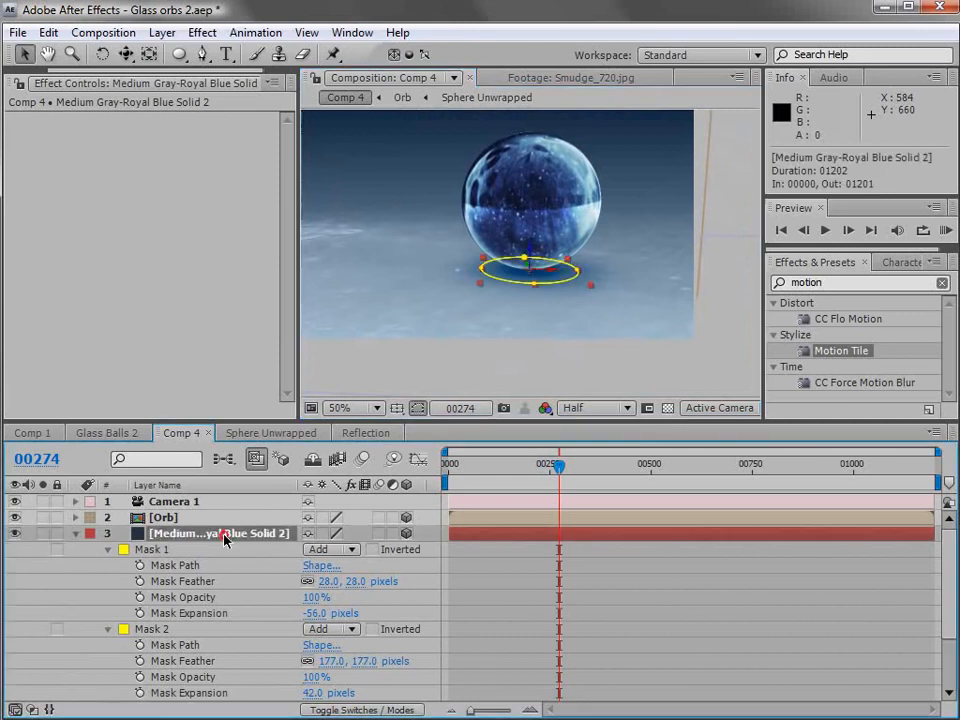
{"action": "left_click", "coordinate": [162, 32]}
{"action": "left_click", "coordinate": [178, 72]}
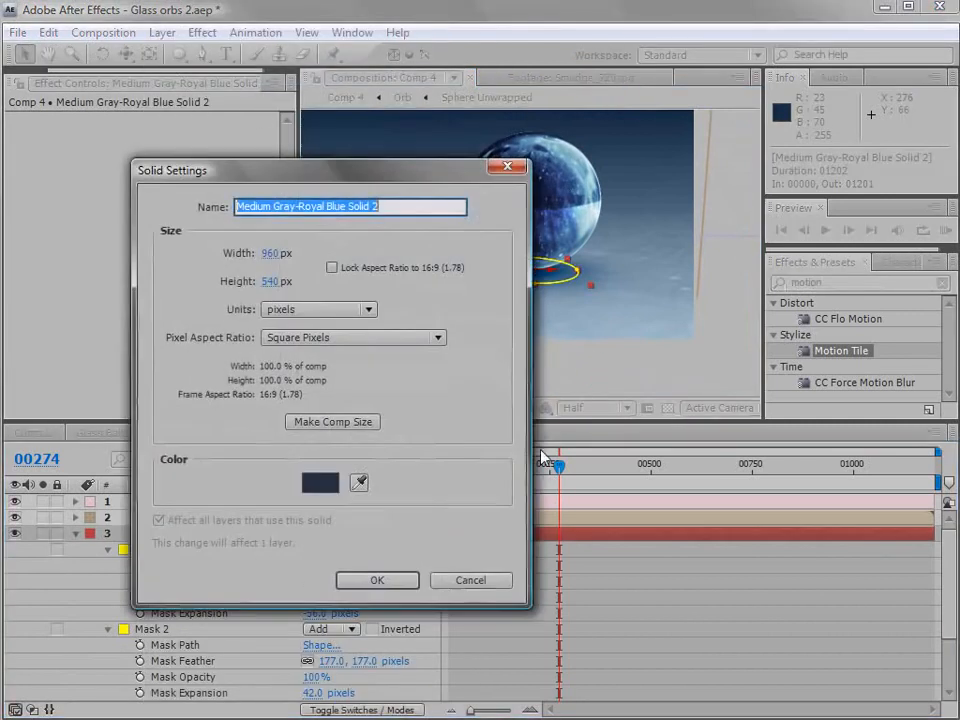
{"action": "left_click", "coordinate": [318, 484]}
{"action": "left_click_drag", "start_coordinate": [544, 442], "coordinate": [478, 444]}
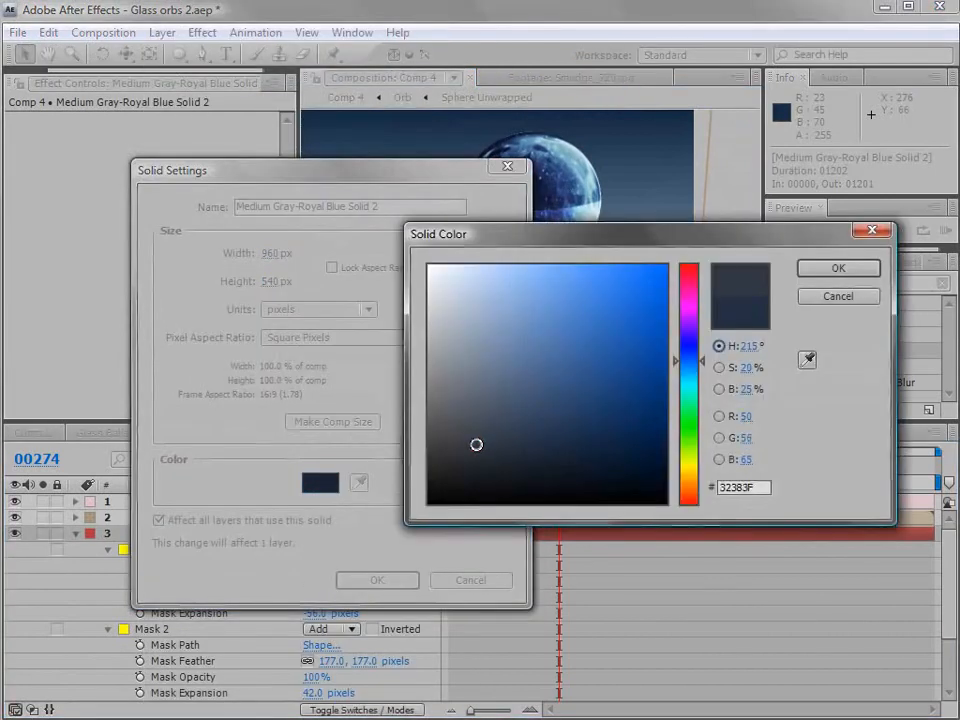
{"action": "left_click", "coordinate": [825, 274]}
{"action": "left_click", "coordinate": [388, 580]}
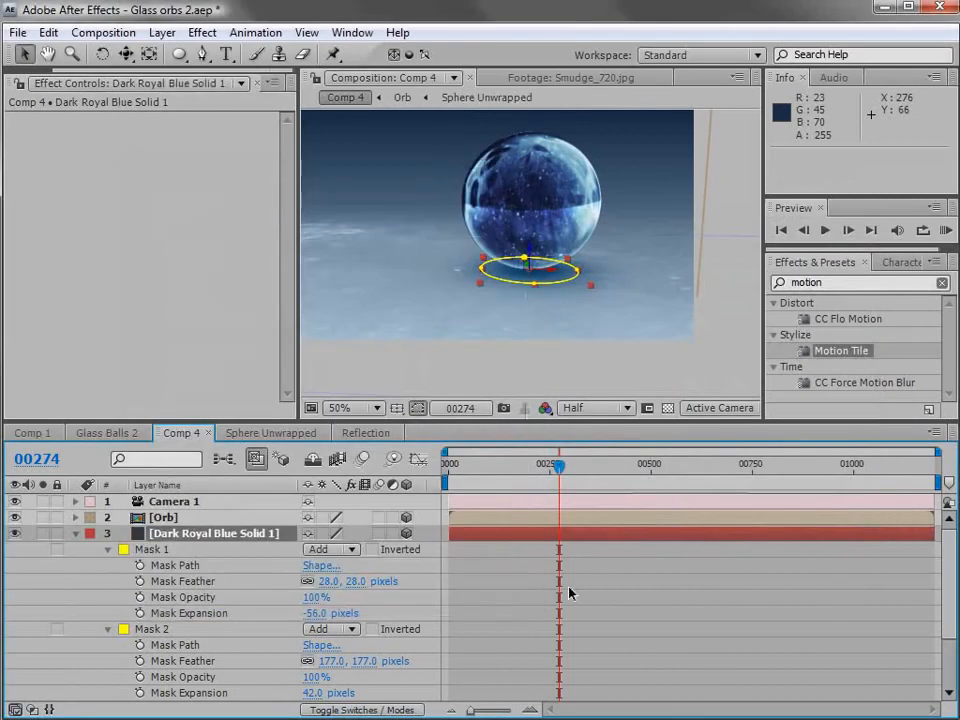
Reduce the shadow solid's opacity to 67% and show the reflected Orb layer again.
{"action": "left_click", "coordinate": [252, 535]}
{"action": "key", "text": "t"}
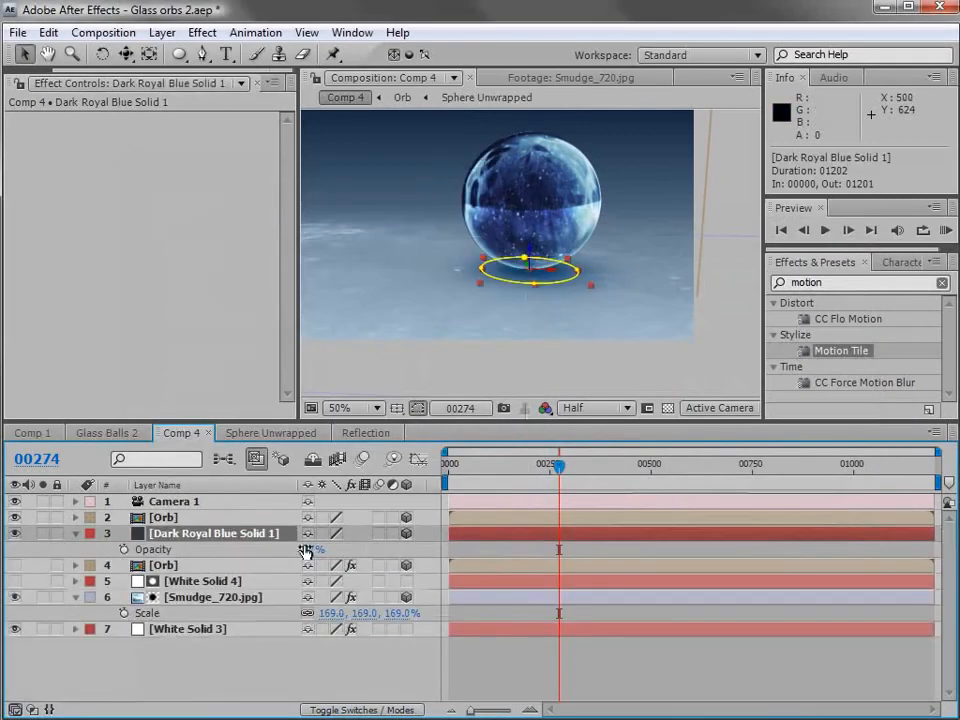
{"action": "left_click", "coordinate": [527, 663]}
{"action": "key", "text": "space"}
{"action": "left_click_drag", "start_coordinate": [526, 279], "coordinate": [544, 332]}
{"action": "left_click", "coordinate": [168, 565]}
{"action": "left_click", "coordinate": [14, 565]}
{"action": "scroll", "coordinate": [573, 340], "scroll_direction": "up", "scroll_amount": 1}
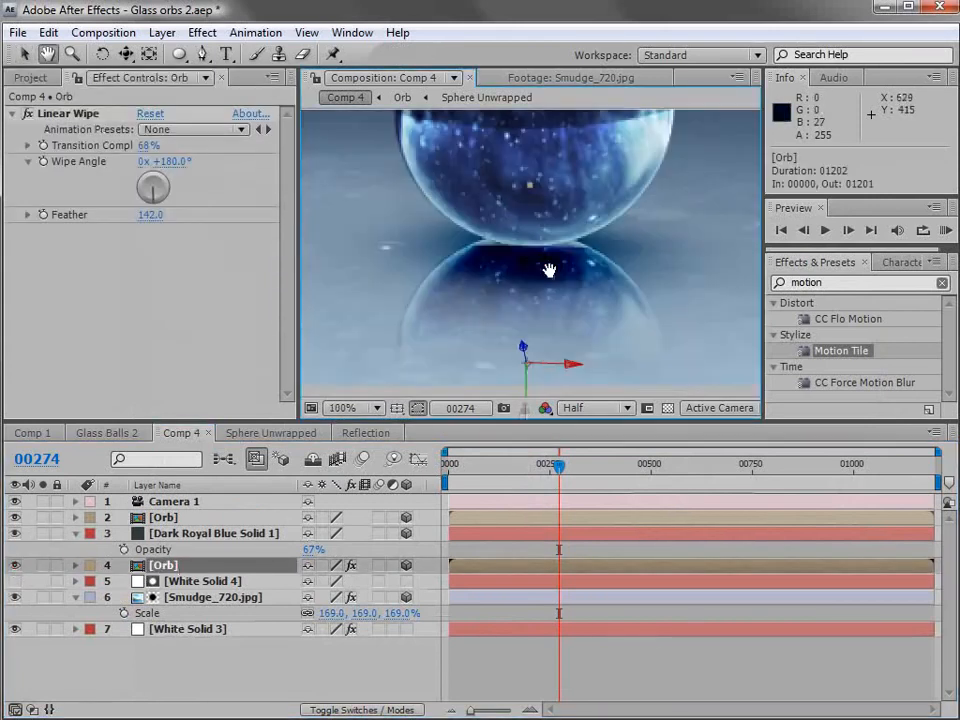
{"action": "left_click_drag", "start_coordinate": [549, 269], "coordinate": [553, 285]}
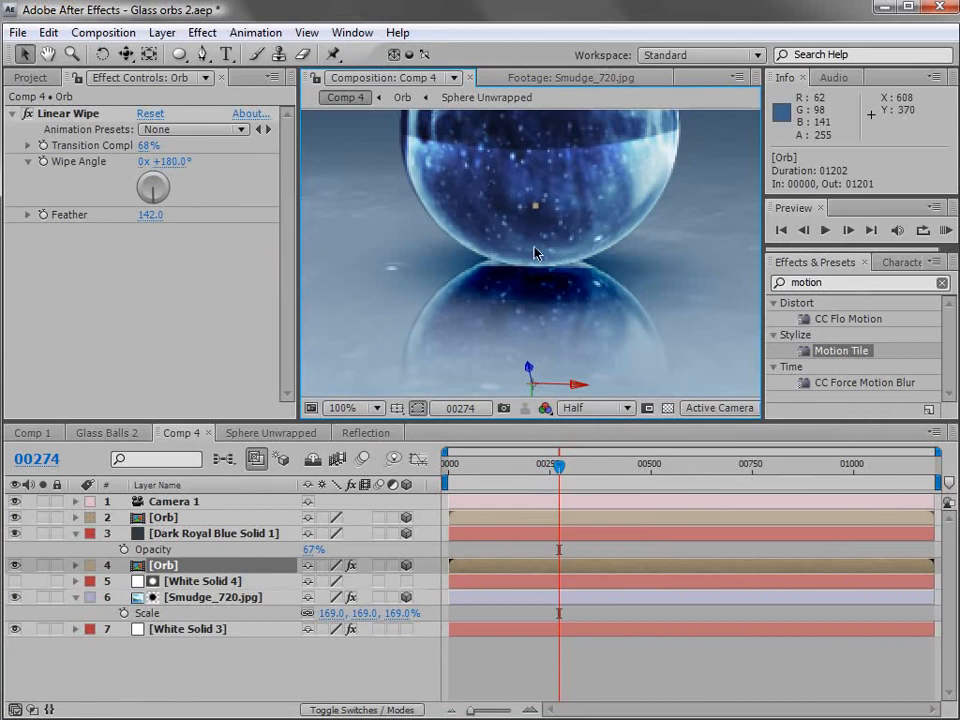
Add an adjustment layer and place it between the shadow solid and the reflected Orb layer.
{"action": "left_click", "coordinate": [162, 32]}
{"action": "mouse_move", "coordinate": [155, 55]}
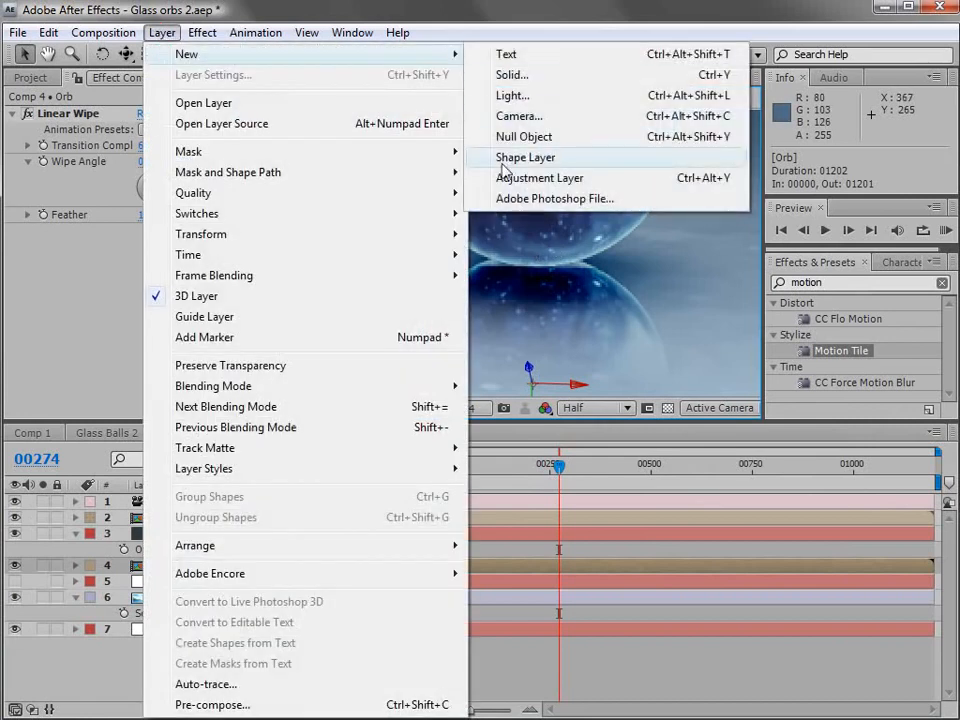
{"action": "left_click", "coordinate": [516, 178]}
{"action": "left_click_drag", "start_coordinate": [193, 501], "coordinate": [179, 563]}
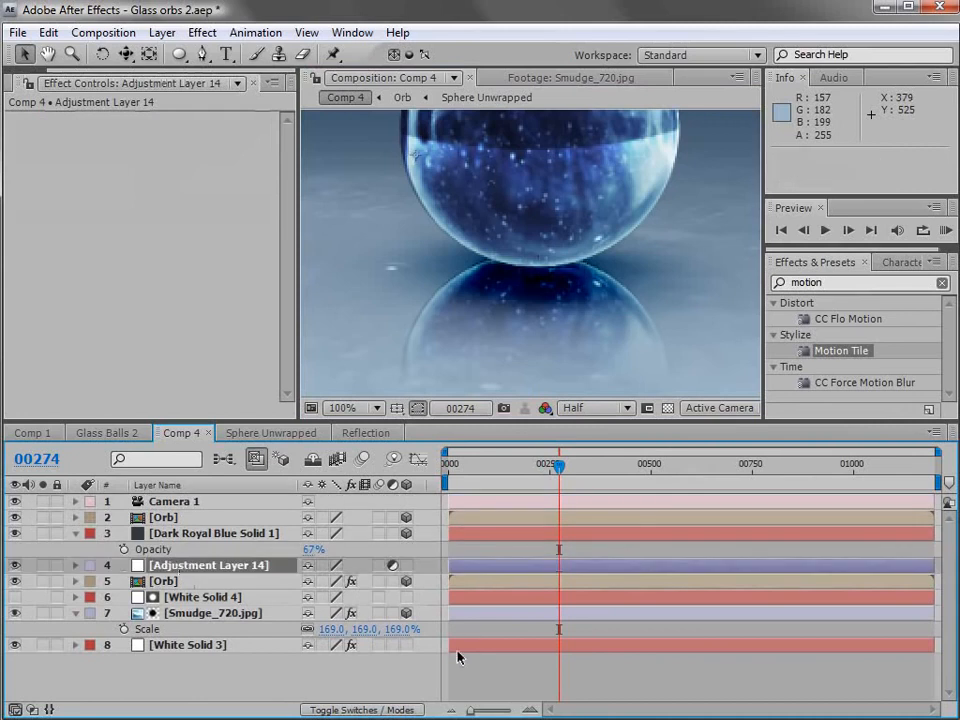
{"action": "left_click", "coordinate": [486, 672]}
{"action": "scroll", "coordinate": [541, 302], "scroll_direction": "down", "scroll_amount": 1}
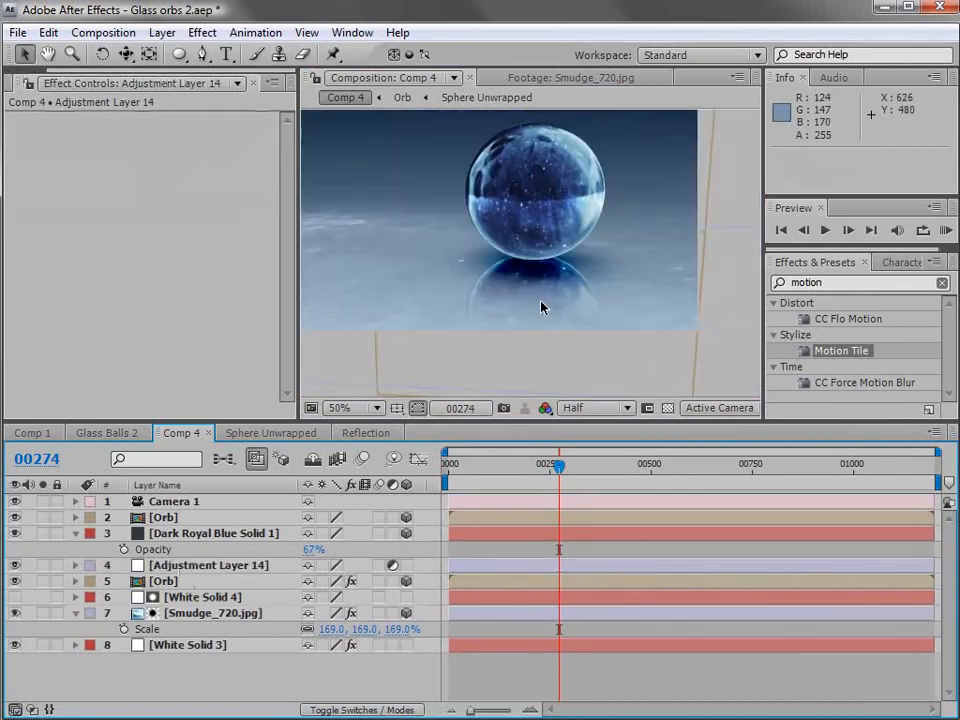
{"action": "left_click_drag", "start_coordinate": [545, 202], "coordinate": [597, 242]}
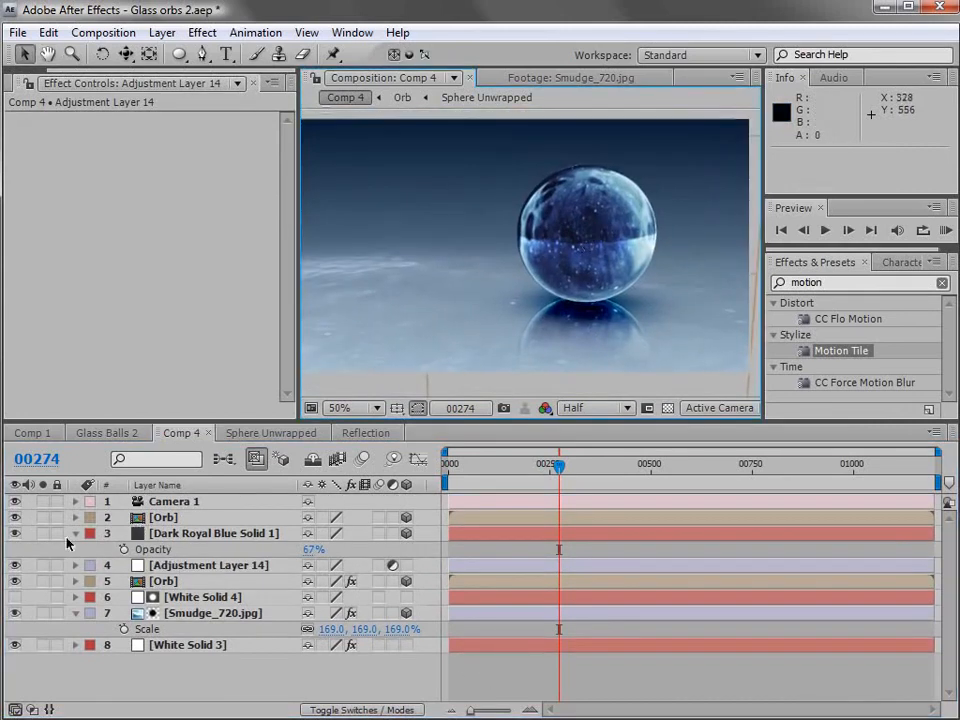
Collapse the opened layer properties and rename the White Solid 3 layer as BG.
{"action": "left_click", "coordinate": [75, 534]}
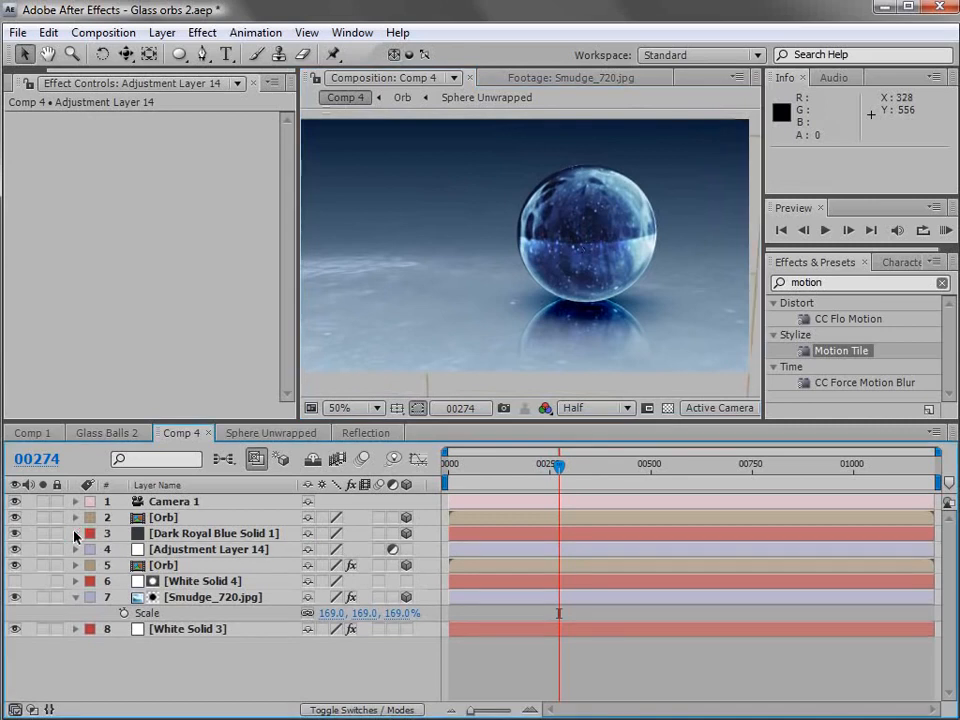
{"action": "left_click", "coordinate": [75, 597]}
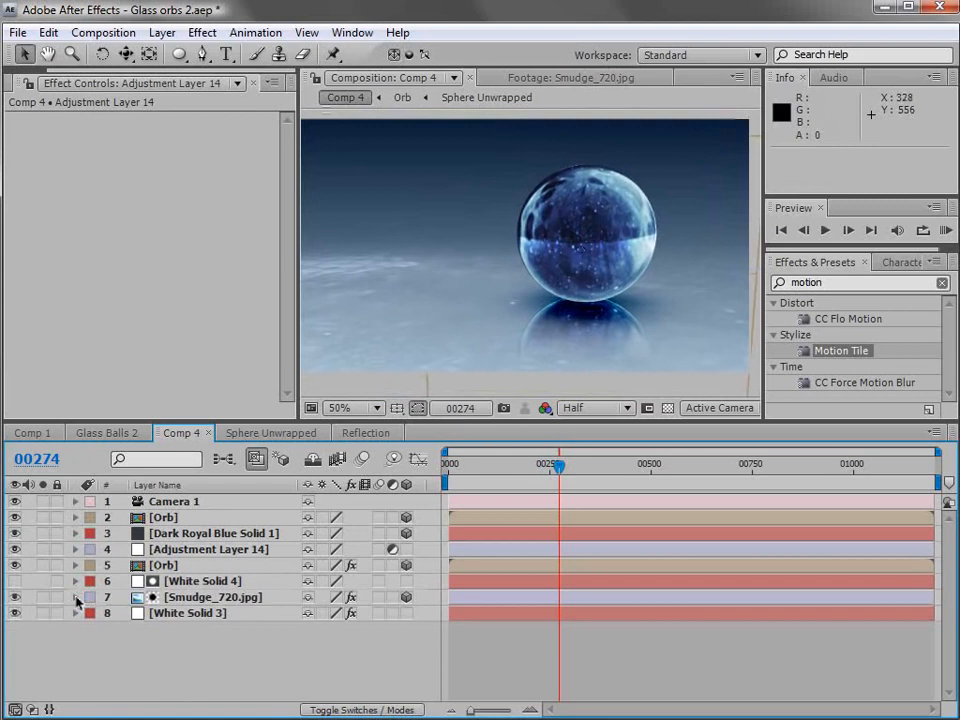
{"action": "left_click", "coordinate": [188, 614]}
{"action": "key", "text": "Return"}
{"action": "type", "text": "BG"}
{"action": "key", "text": "Return"}
Change the end color of the BG layer's Ramp to the dark blue 21426C.
{"action": "left_click", "coordinate": [146, 192]}
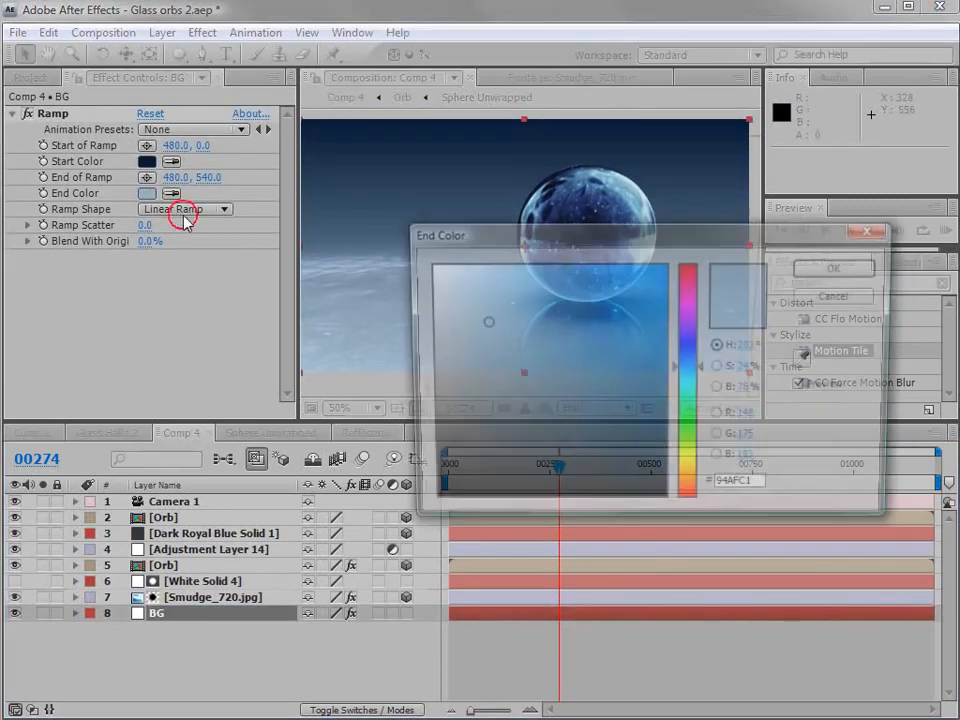
{"action": "mouse_move", "coordinate": [484, 326]}
{"action": "left_mouse_down"}
{"action": "mouse_move", "coordinate": [508, 343]}
{"action": "mouse_move", "coordinate": [533, 336]}
{"action": "left_mouse_up"}
{"action": "left_click_drag", "start_coordinate": [470, 233], "coordinate": [435, 381]}
{"action": "mouse_move", "coordinate": [489, 493]}
{"action": "left_mouse_down"}
{"action": "mouse_move", "coordinate": [525, 553]}
{"action": "mouse_move", "coordinate": [501, 560]}
{"action": "mouse_move", "coordinate": [531, 558]}
{"action": "left_mouse_up"}
{"action": "left_click_drag", "start_coordinate": [655, 520], "coordinate": [657, 511]}
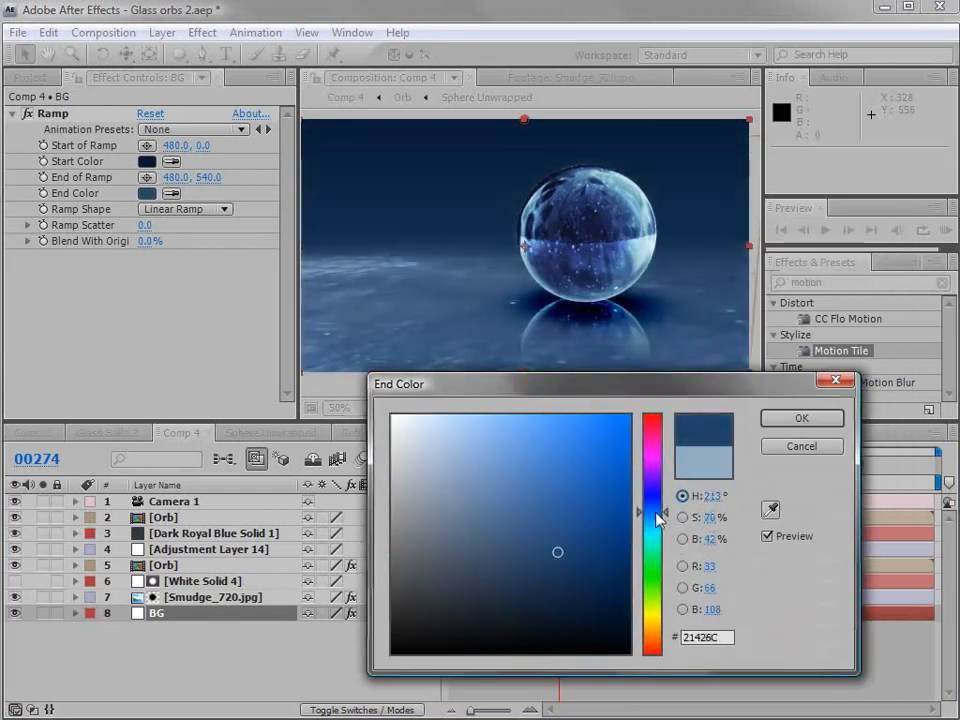
{"action": "left_click", "coordinate": [803, 418]}
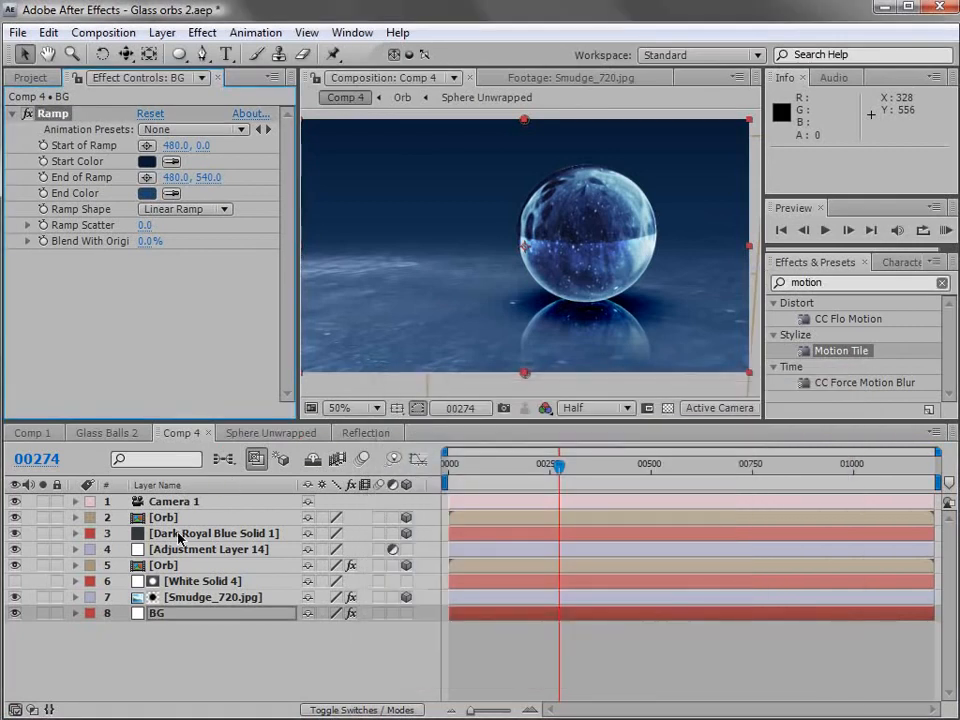
Rename Dark Royal Blue Solid 1 as Shadow and set its opacity to 42%.
{"action": "left_click", "coordinate": [178, 535]}
{"action": "key", "text": "Return"}
{"action": "type", "text": "Shadow"}
{"action": "key", "text": "Return"}
{"action": "key", "text": "t"}
{"action": "left_click_drag", "start_coordinate": [309, 556], "coordinate": [284, 556]}
{"action": "left_click", "coordinate": [500, 652]}
{"action": "left_click", "coordinate": [183, 539]}
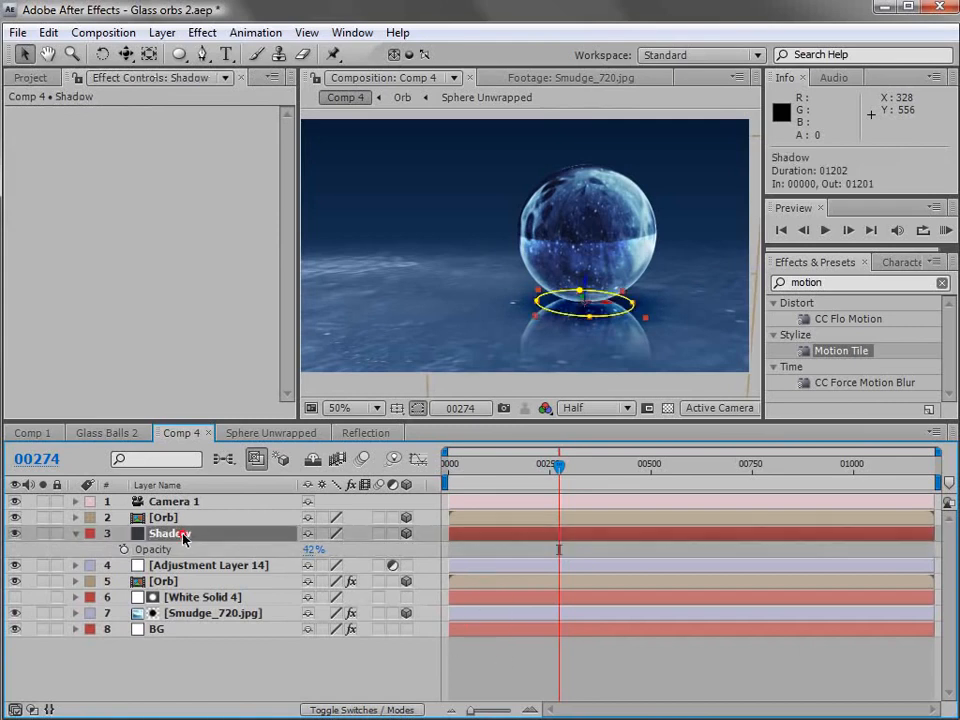
{"action": "key", "text": "t"}
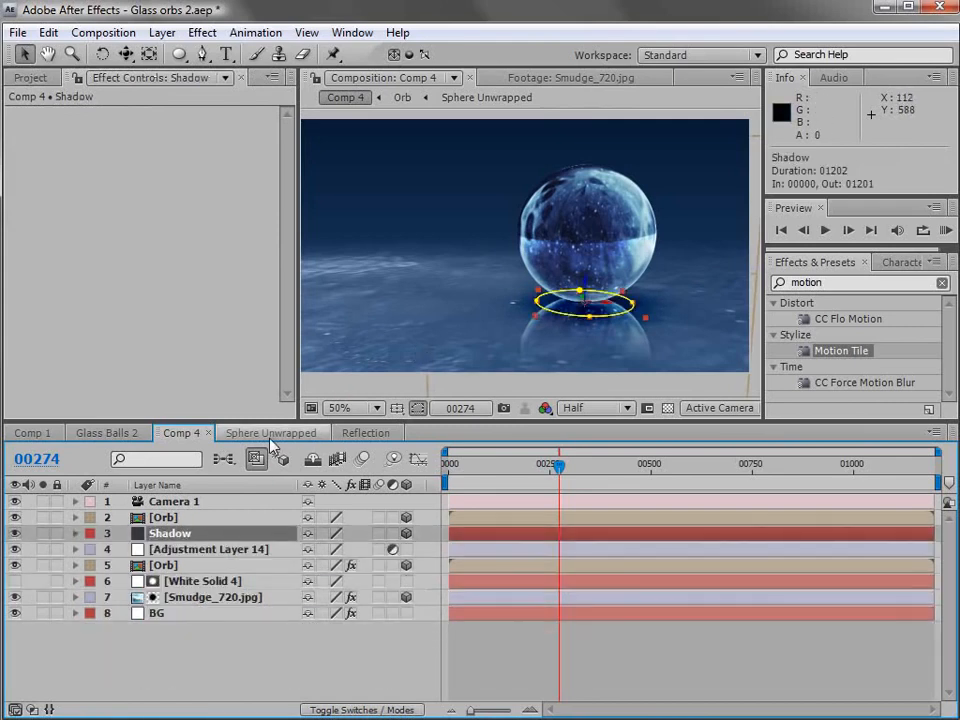
Set the Shadow's Mask 1 feather to 64 and expansion to -50 pixels, and Mask 2's feather to 261 and expansion to -16 pixels.
{"action": "key", "text": "m"}
{"action": "key", "text": "m"}
{"action": "left_click_drag", "start_coordinate": [340, 583], "coordinate": [330, 609]}
{"action": "left_click_drag", "start_coordinate": [316, 693], "coordinate": [267, 693]}
{"action": "left_click_drag", "start_coordinate": [365, 661], "coordinate": [431, 653]}
{"action": "left_click", "coordinate": [511, 609]}
{"action": "scroll", "coordinate": [534, 309], "scroll_direction": "up", "scroll_amount": 1}
{"action": "key", "text": "space"}
{"action": "left_click_drag", "start_coordinate": [560, 392], "coordinate": [484, 376]}
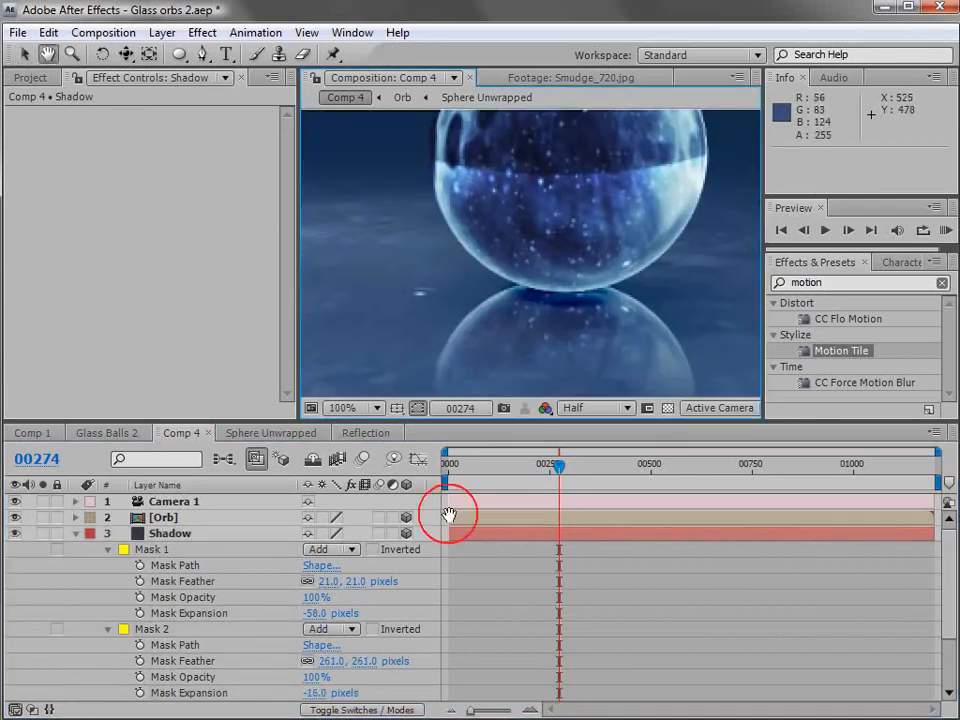
{"action": "left_click_drag", "start_coordinate": [322, 612], "coordinate": [366, 580]}
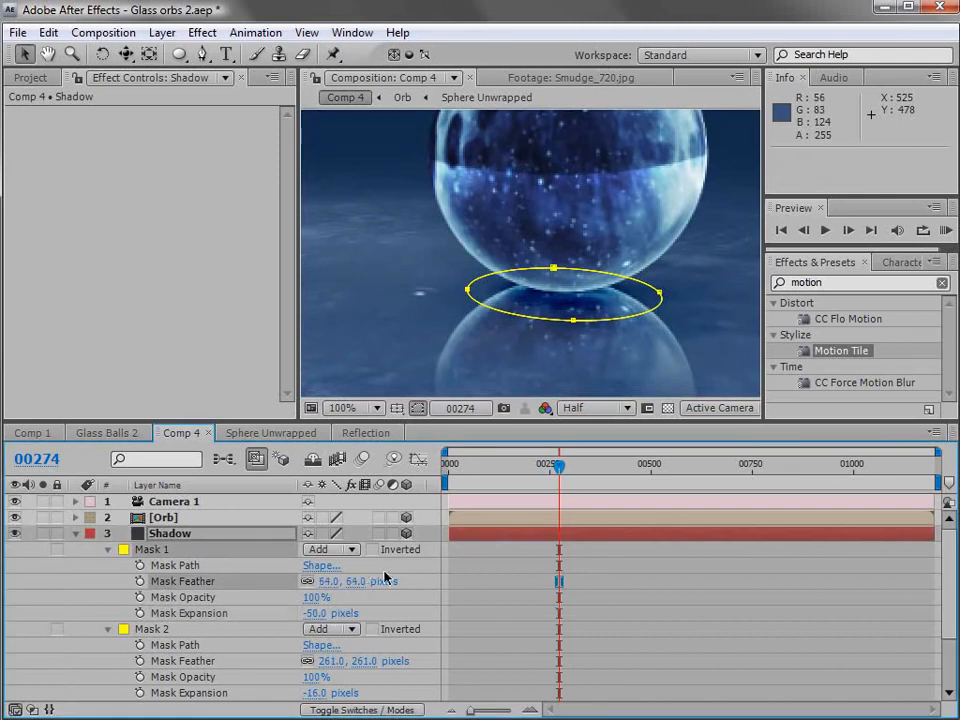
Set the Shadow layer's opacity to 60%.
{"action": "left_click", "coordinate": [197, 536]}
{"action": "key", "text": "t"}
{"action": "mouse_move", "coordinate": [310, 549]}
{"action": "left_mouse_down"}
{"action": "mouse_move", "coordinate": [325, 543]}
{"action": "mouse_move", "coordinate": [316, 546]}
{"action": "left_mouse_up"}
{"action": "left_click", "coordinate": [515, 652]}
{"action": "scroll", "coordinate": [540, 265], "scroll_direction": "down", "scroll_amount": 2}
{"action": "key", "text": "h"}
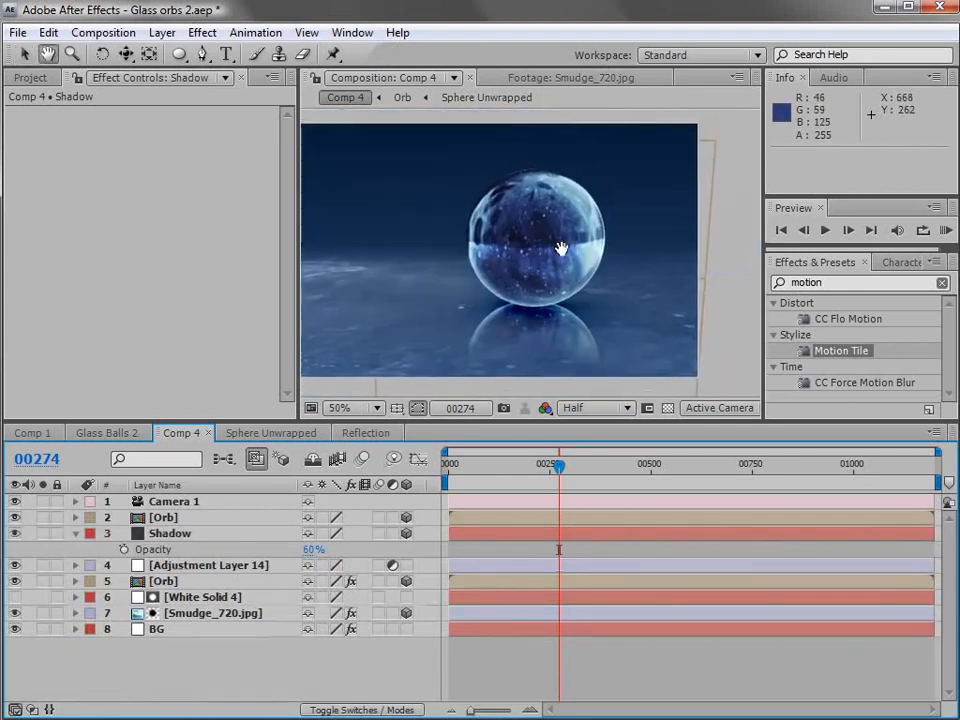
{"action": "left_click_drag", "start_coordinate": [484, 259], "coordinate": [508, 257]}
{"action": "key", "text": "v"}
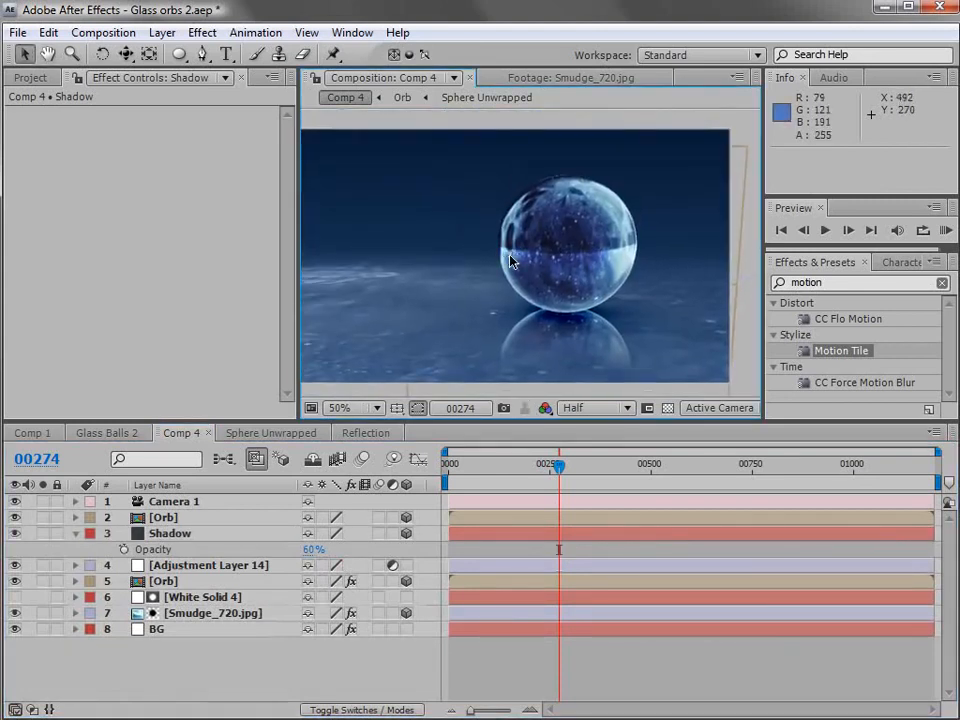
Auto-orient the upper Orb layer towards the camera and orbit the camera slightly to test it.
{"action": "key", "text": "c"}
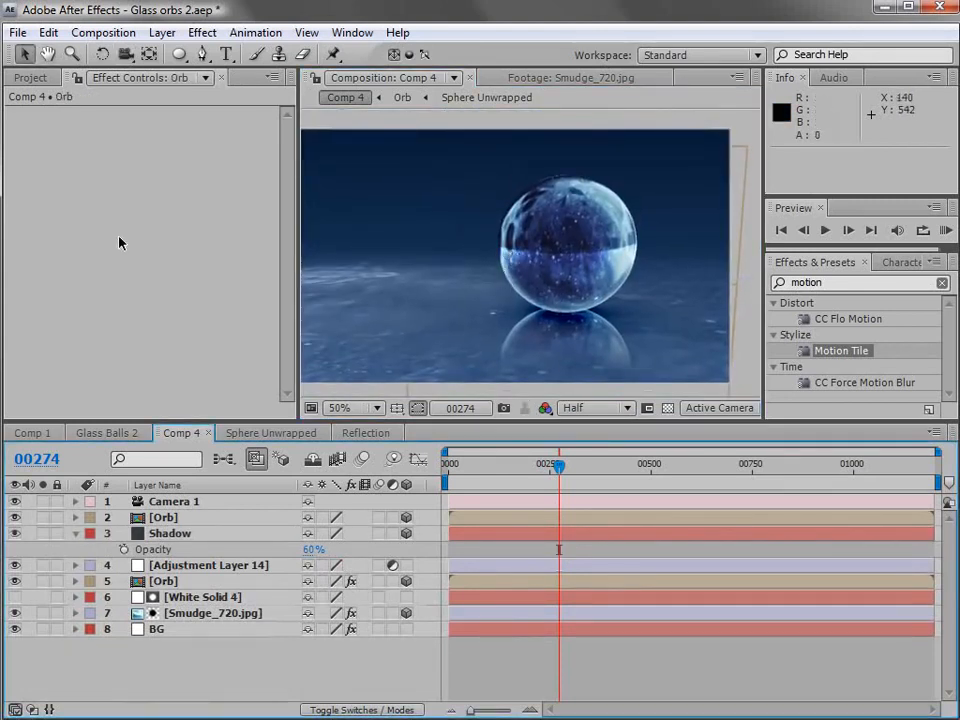
{"action": "left_click", "coordinate": [152, 519]}
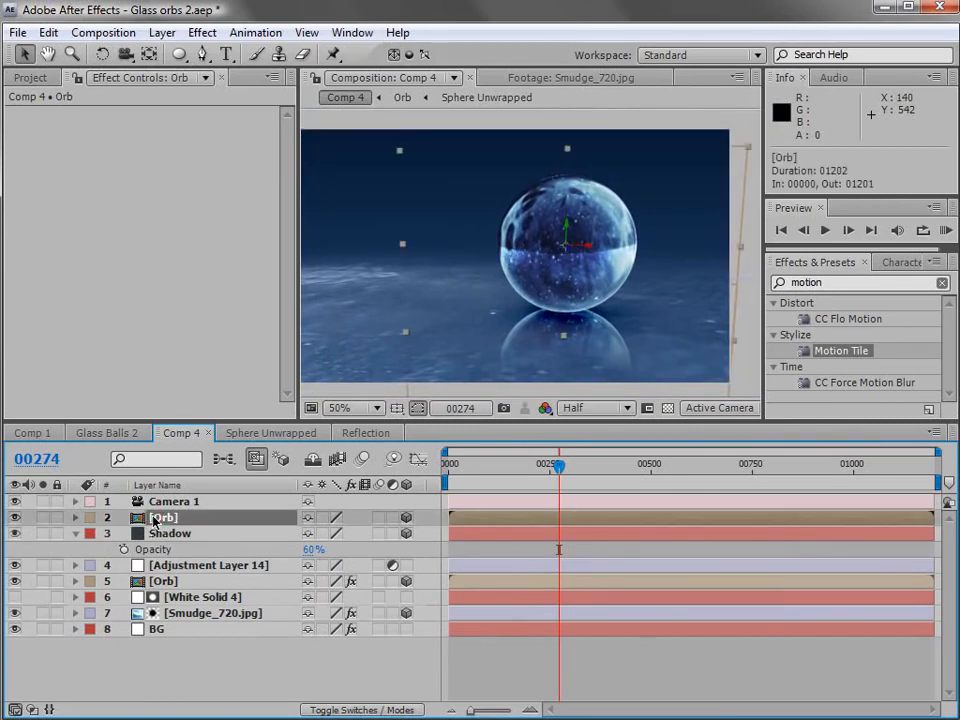
{"action": "right_click", "coordinate": [518, 201]}
{"action": "mouse_move", "coordinate": [575, 303]}
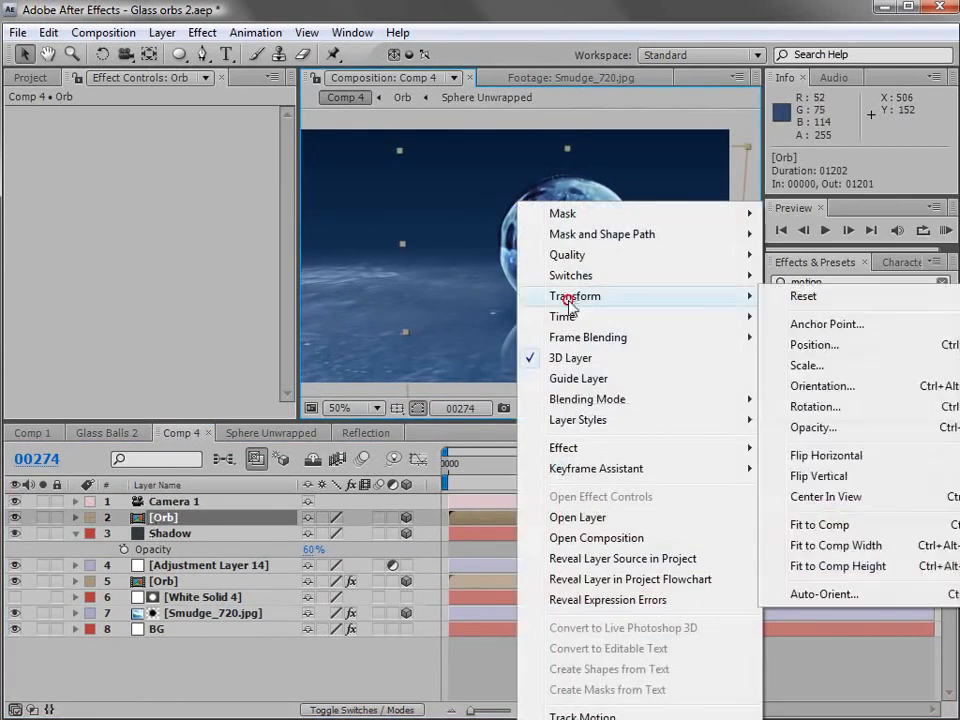
{"action": "left_click", "coordinate": [820, 595]}
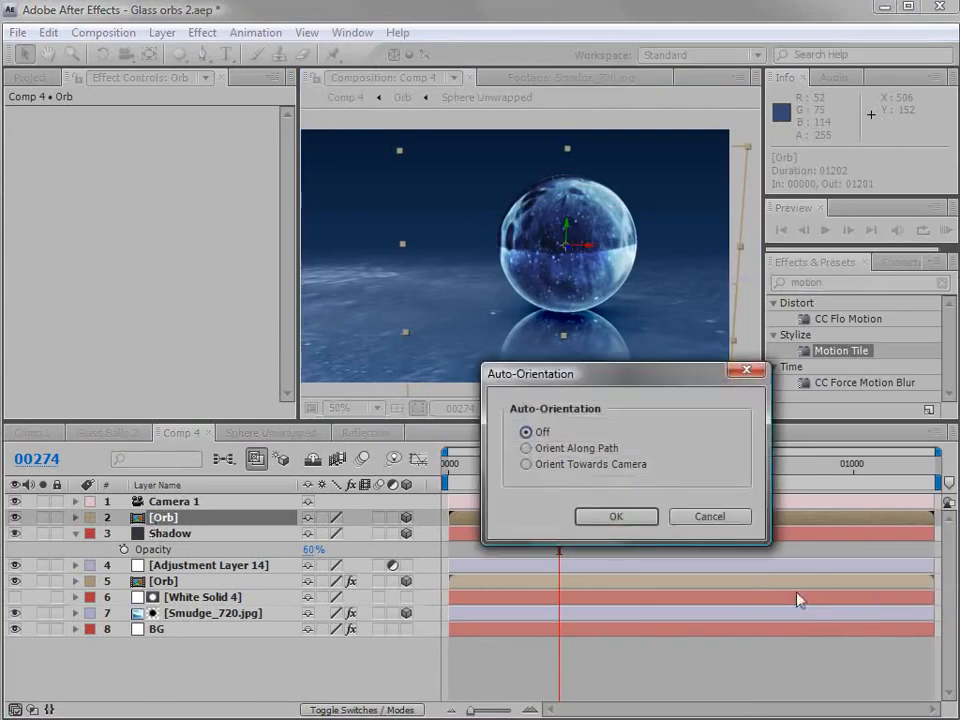
{"action": "left_click", "coordinate": [612, 517]}
{"action": "key", "text": "c"}
{"action": "mouse_move", "coordinate": [450, 315]}
{"action": "left_mouse_down"}
{"action": "mouse_move", "coordinate": [469, 304]}
{"action": "mouse_move", "coordinate": [580, 301]}
{"action": "mouse_move", "coordinate": [407, 291]}
{"action": "mouse_move", "coordinate": [491, 306]}
{"action": "mouse_move", "coordinate": [450, 317]}
{"action": "mouse_move", "coordinate": [427, 302]}
{"action": "mouse_move", "coordinate": [444, 294]}
{"action": "mouse_move", "coordinate": [454, 306]}
{"action": "left_mouse_up"}
Set the reflected Orb layer's opacity to 33% and apply Fast Blur to it.
{"action": "left_click", "coordinate": [185, 582]}
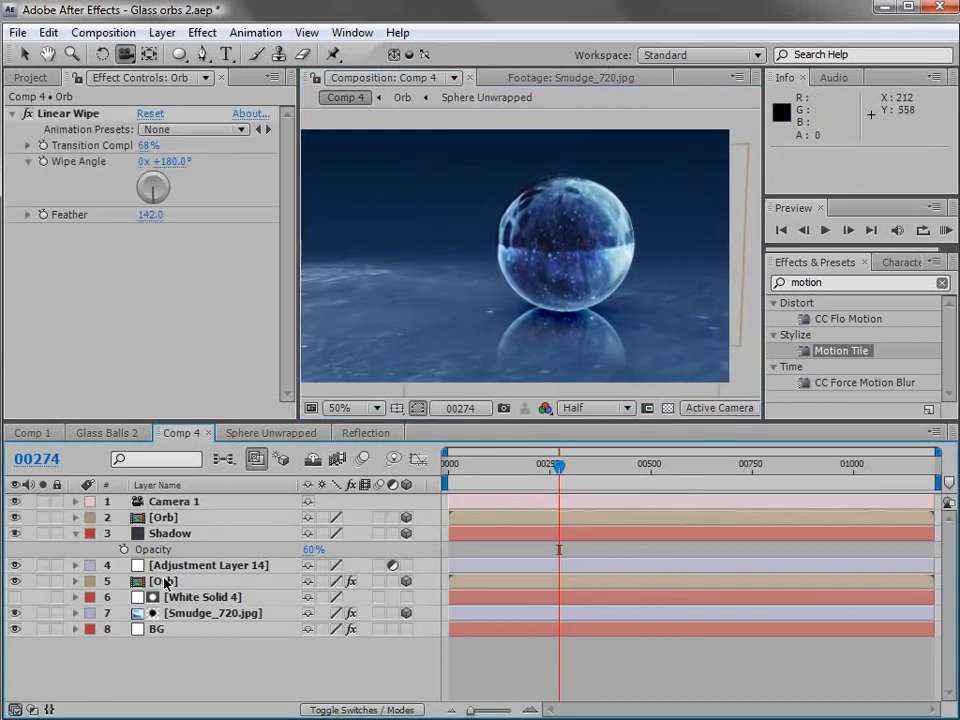
{"action": "key", "text": "alt+shift+t"}
{"action": "left_click_drag", "start_coordinate": [313, 597], "coordinate": [246, 597]}
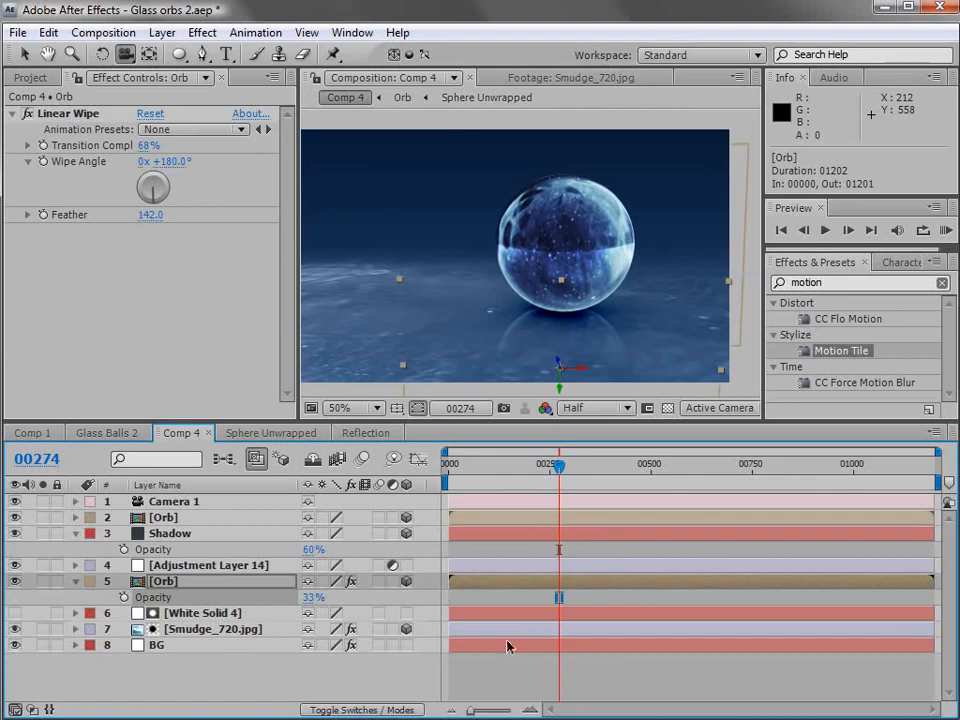
{"action": "left_click", "coordinate": [202, 32]}
{"action": "mouse_move", "coordinate": [252, 165]}
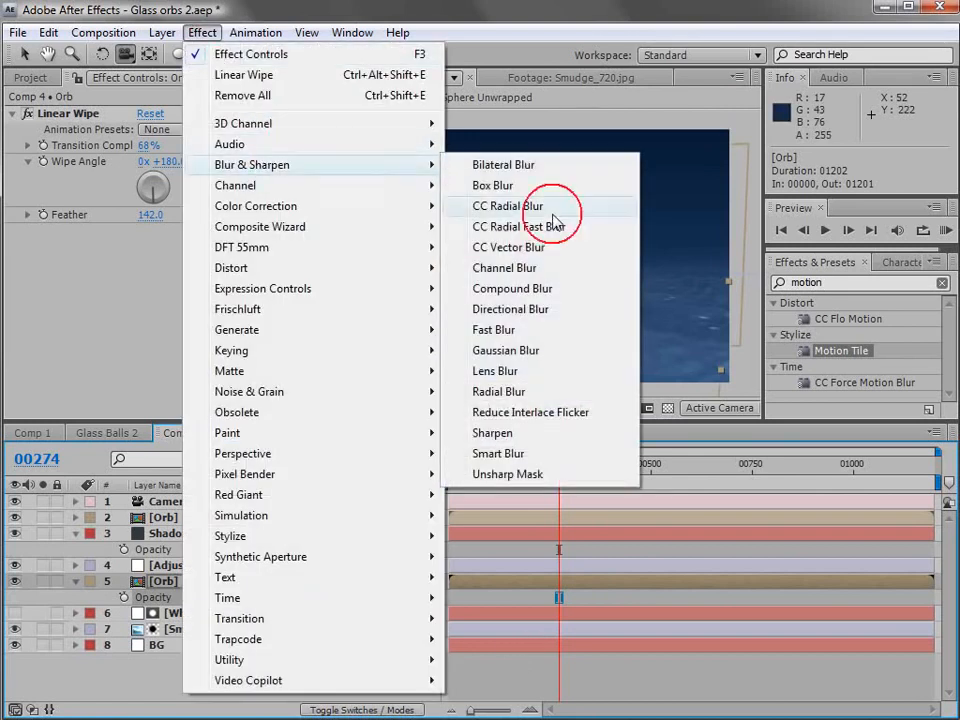
{"action": "left_click", "coordinate": [493, 330]}
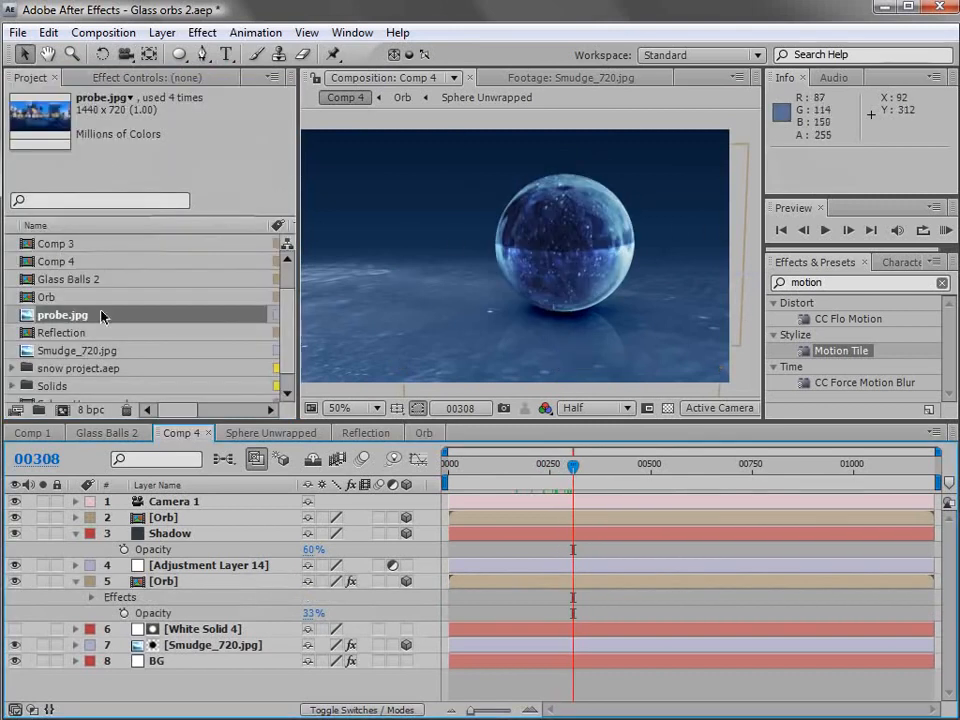
Add probe.jpg above BG as a 3D layer, push it back to about Z 8389 and scale it to 787.4%.
{"action": "left_click_drag", "start_coordinate": [27, 320], "coordinate": [185, 662]}
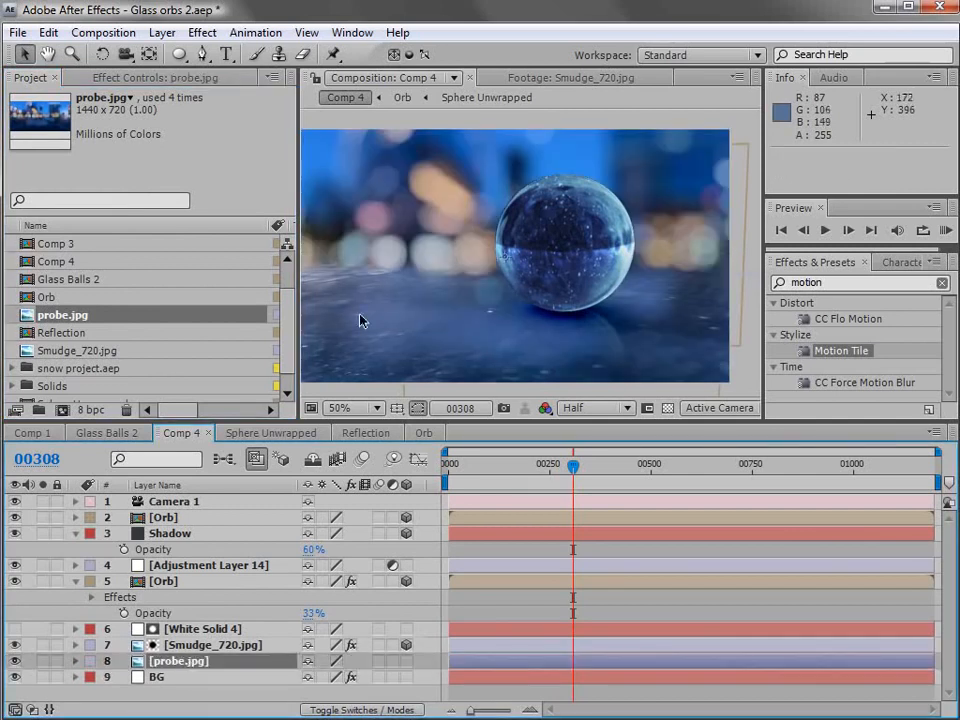
{"action": "left_click", "coordinate": [406, 661]}
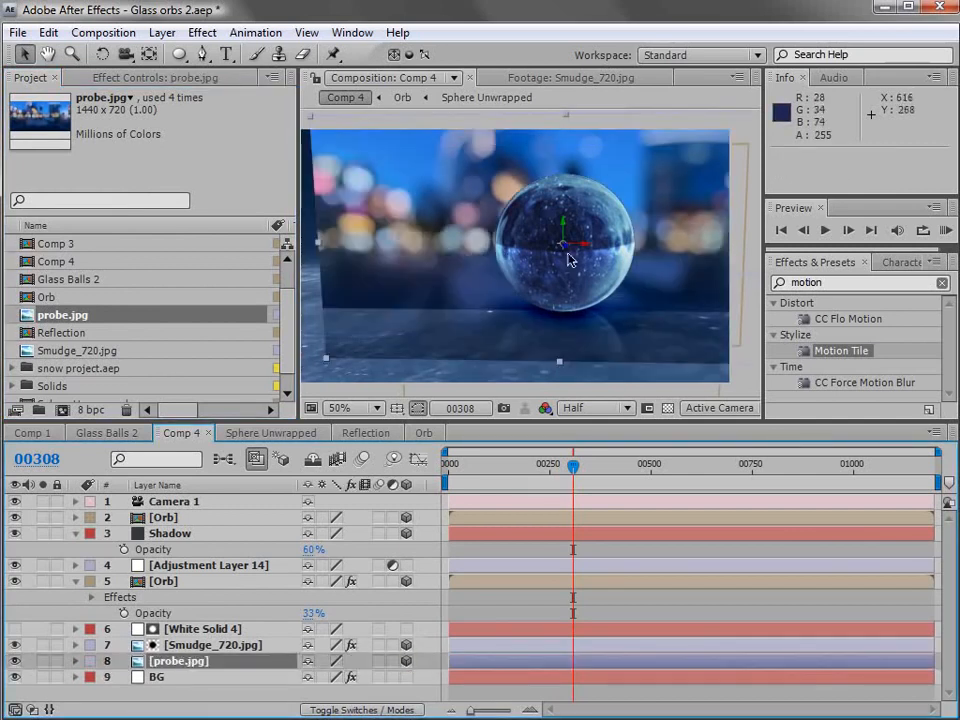
{"action": "left_click_drag", "start_coordinate": [570, 251], "coordinate": [208, 343]}
{"action": "left_click_drag", "start_coordinate": [567, 200], "coordinate": [955, 60]}
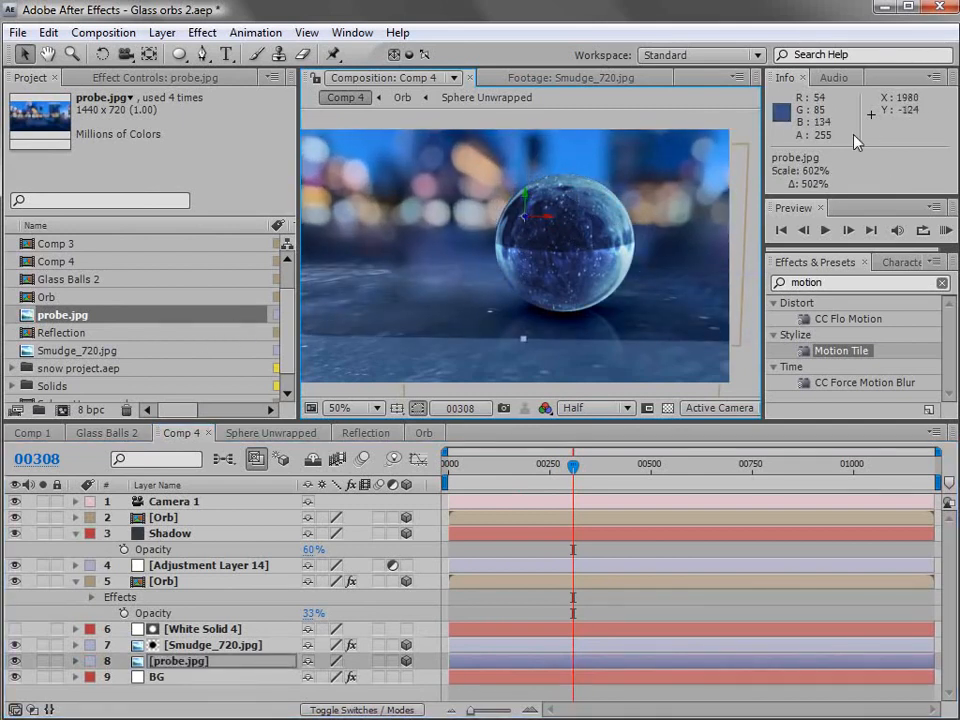
{"action": "left_click_drag", "start_coordinate": [542, 251], "coordinate": [586, 273]}
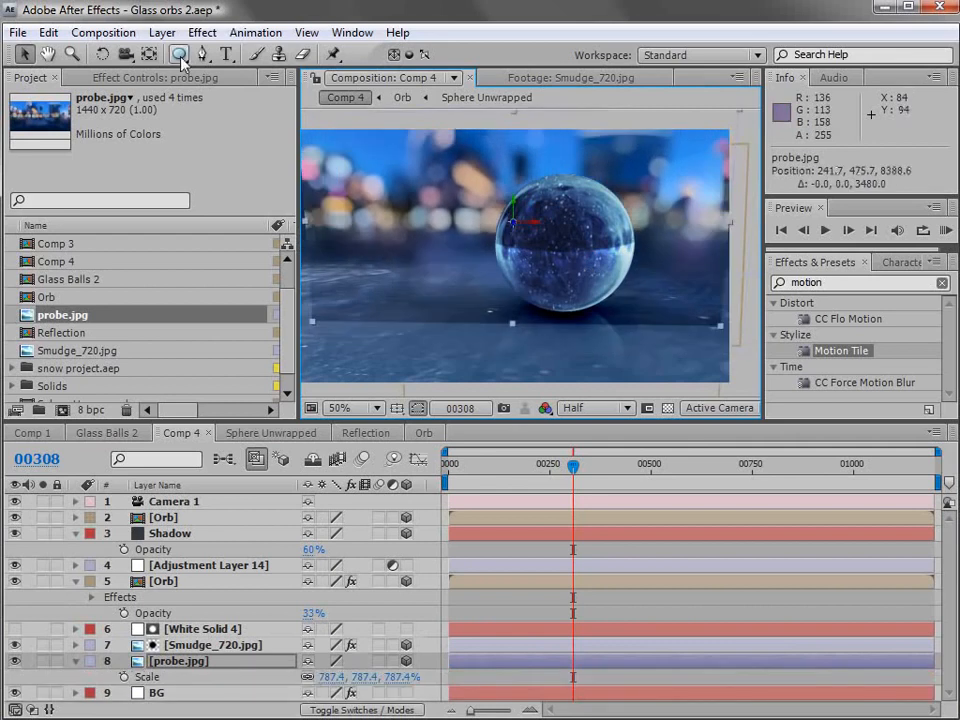
Cut away the lower part of probe.jpg with a rectangular mask set to Subtract and feathered by 169 pixels.
{"action": "left_click", "coordinate": [181, 56]}
{"action": "left_click", "coordinate": [257, 59]}
{"action": "scroll", "coordinate": [617, 339], "scroll_direction": "down", "scroll_amount": 2}
{"action": "left_click_drag", "start_coordinate": [669, 349], "coordinate": [366, 242]}
{"action": "left_click", "coordinate": [335, 681]}
{"action": "left_click", "coordinate": [345, 698]}
{"action": "scroll", "coordinate": [484, 553], "scroll_direction": "down", "scroll_amount": 1}
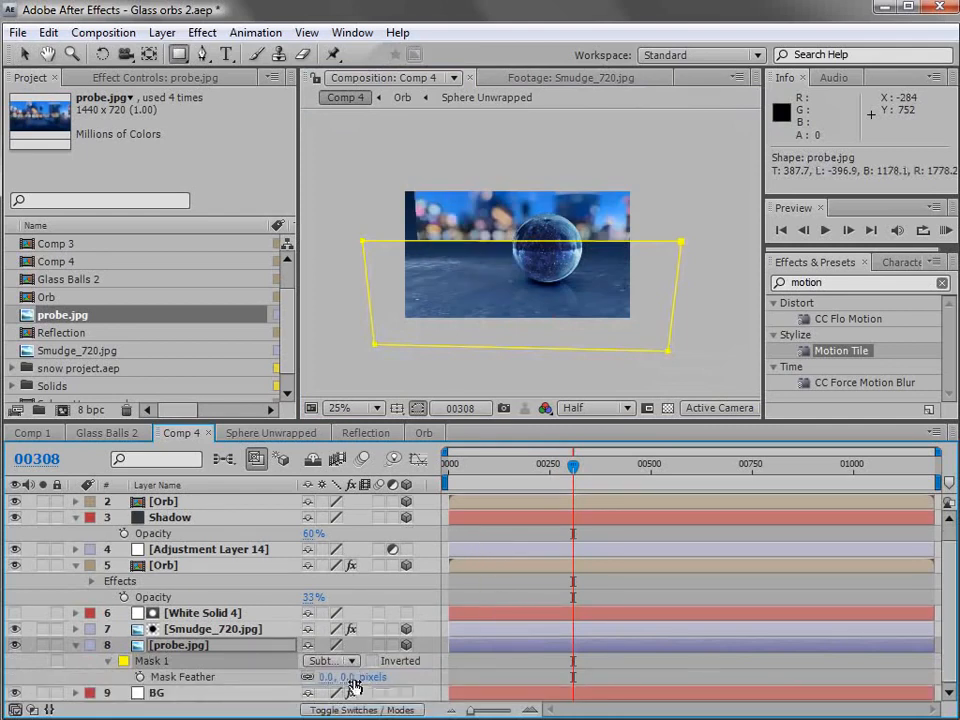
{"action": "key", "text": "f"}
{"action": "key", "text": "f"}
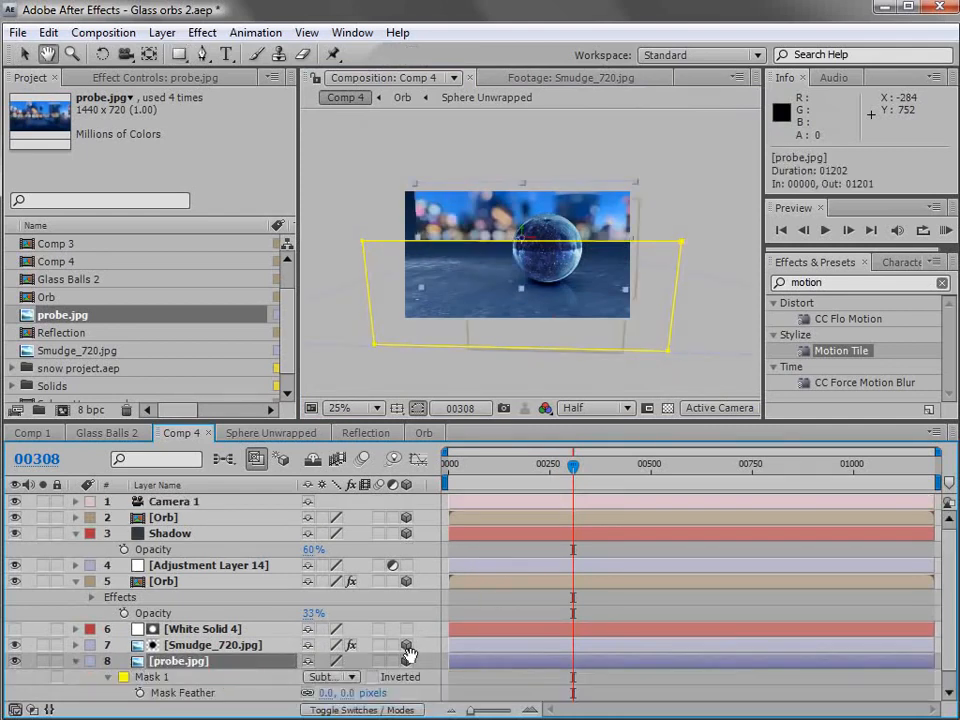
{"action": "scroll", "coordinate": [403, 664], "scroll_direction": "down", "scroll_amount": 1}
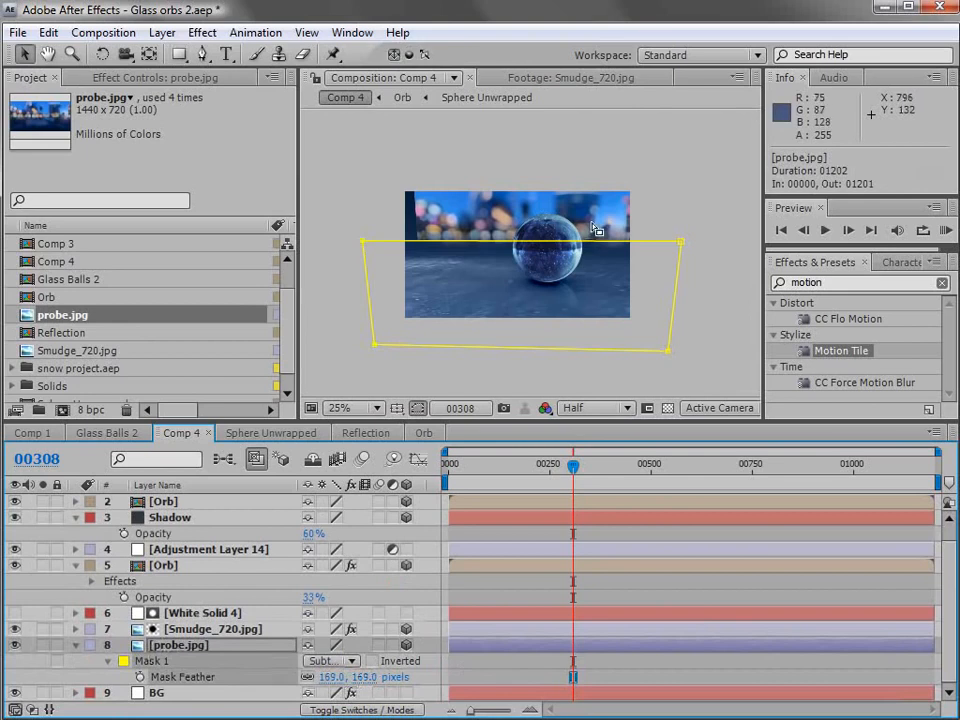
Undo the last applied effect and add Tint at 72% and Curves to the probe.jpg layer.
{"action": "key", "text": "ctrl+z"}
{"action": "left_click", "coordinate": [202, 32]}
{"action": "mouse_move", "coordinate": [268, 206]}
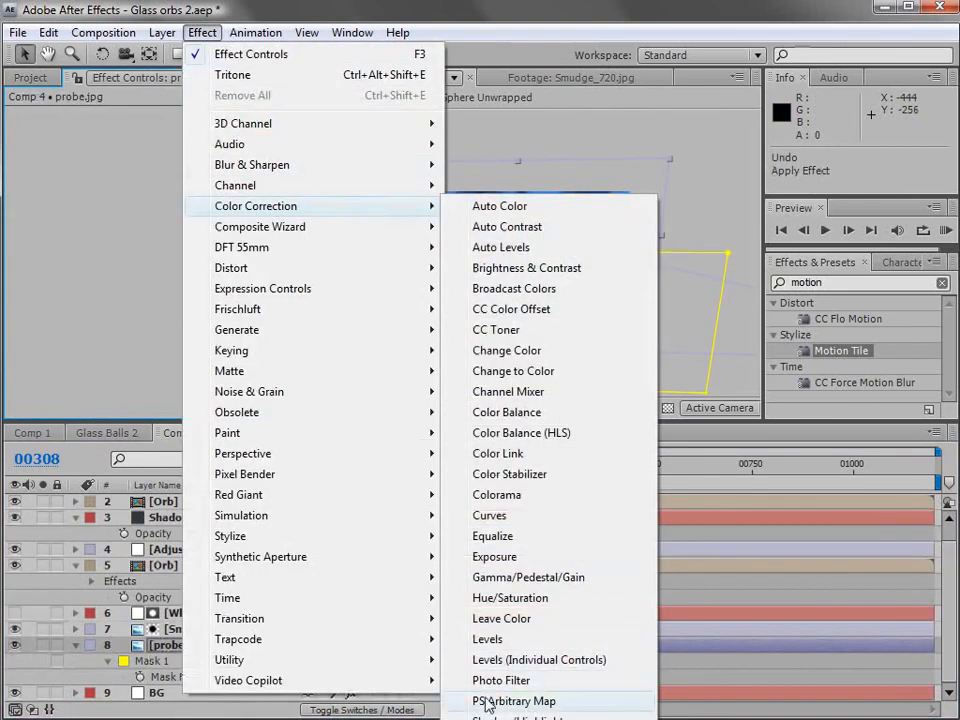
{"action": "left_click", "coordinate": [492, 719]}
{"action": "left_click", "coordinate": [202, 32]}
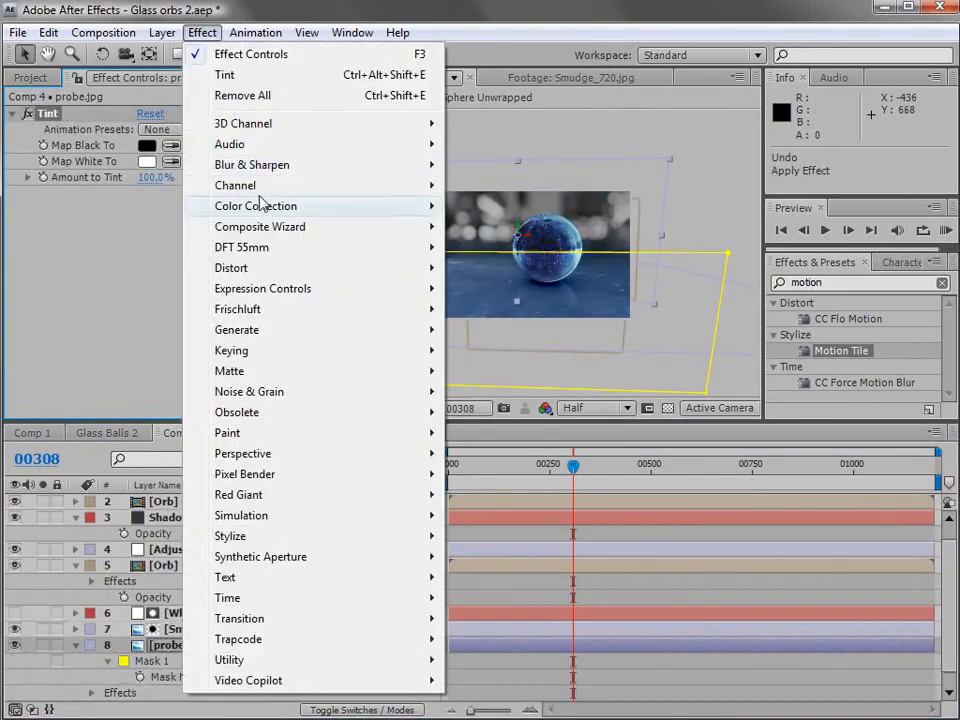
{"action": "mouse_move", "coordinate": [268, 206]}
{"action": "left_click", "coordinate": [490, 515]}
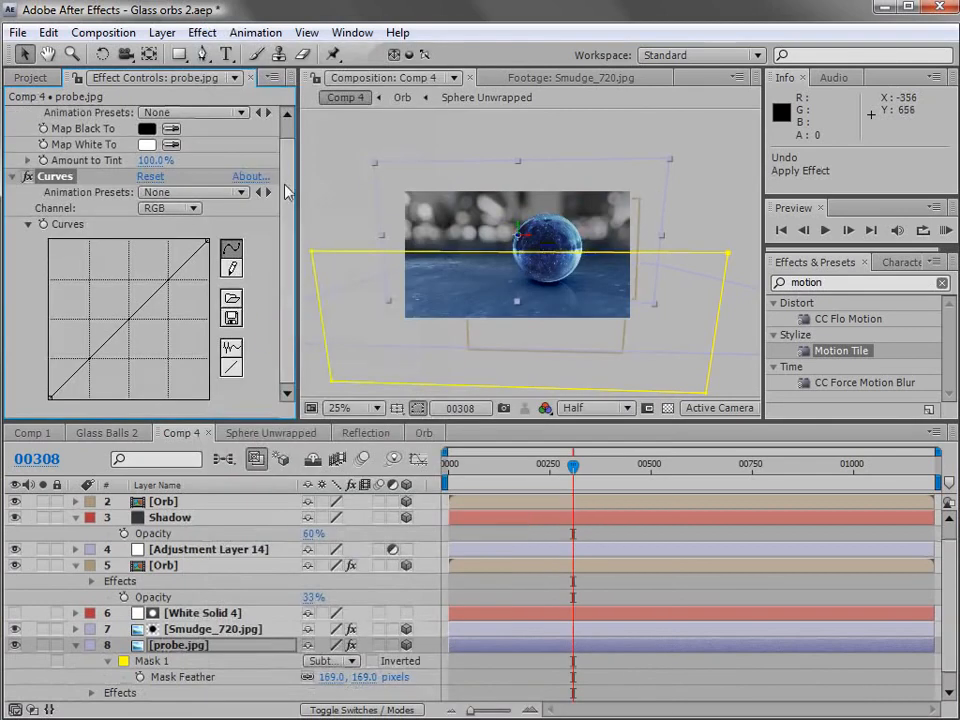
{"action": "left_click_drag", "start_coordinate": [152, 164], "coordinate": [128, 162]}
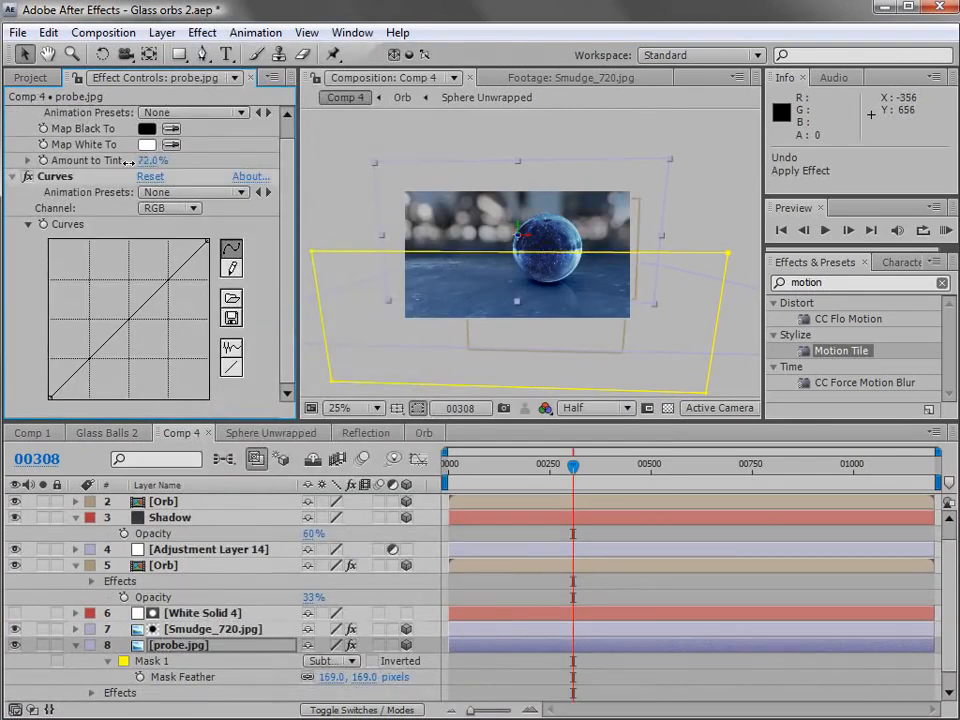
Lower the midpoint of the RGB curve and raise the midpoint of the Blue curve on probe.jpg.
{"action": "left_click_drag", "start_coordinate": [126, 321], "coordinate": [138, 339]}
{"action": "left_click", "coordinate": [165, 208]}
{"action": "left_click", "coordinate": [162, 228]}
{"action": "left_click_drag", "start_coordinate": [131, 318], "coordinate": [115, 303]}
{"action": "left_click", "coordinate": [170, 208]}
{"action": "left_click", "coordinate": [162, 250]}
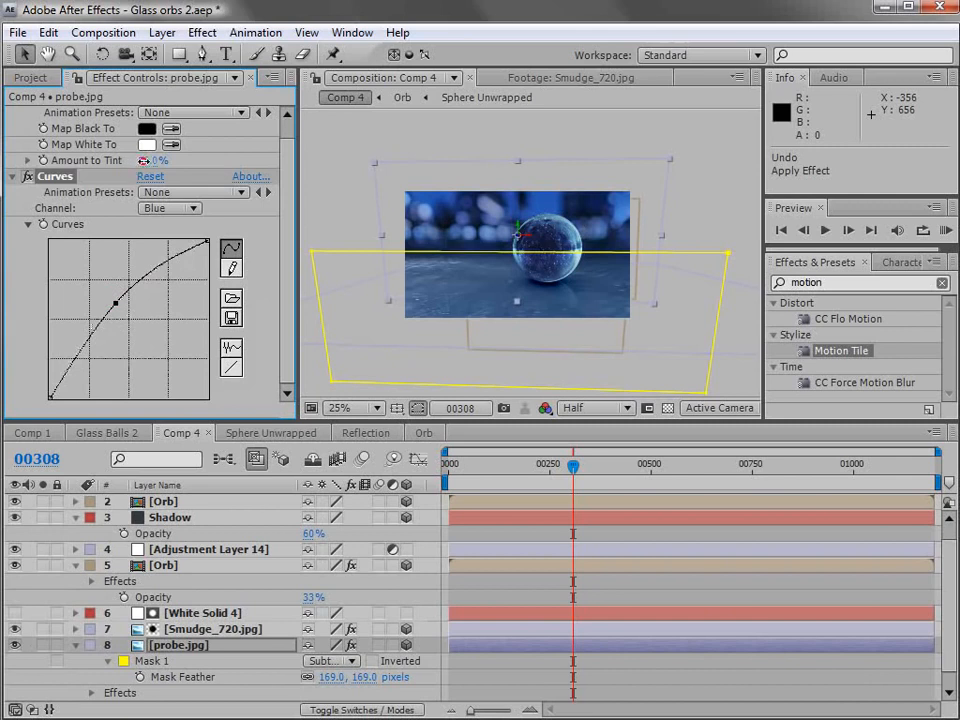
Set the Amount to Tint on probe.jpg to 77% and collapse the expanded properties of all layers.
{"action": "left_click_drag", "start_coordinate": [143, 167], "coordinate": [160, 167]}
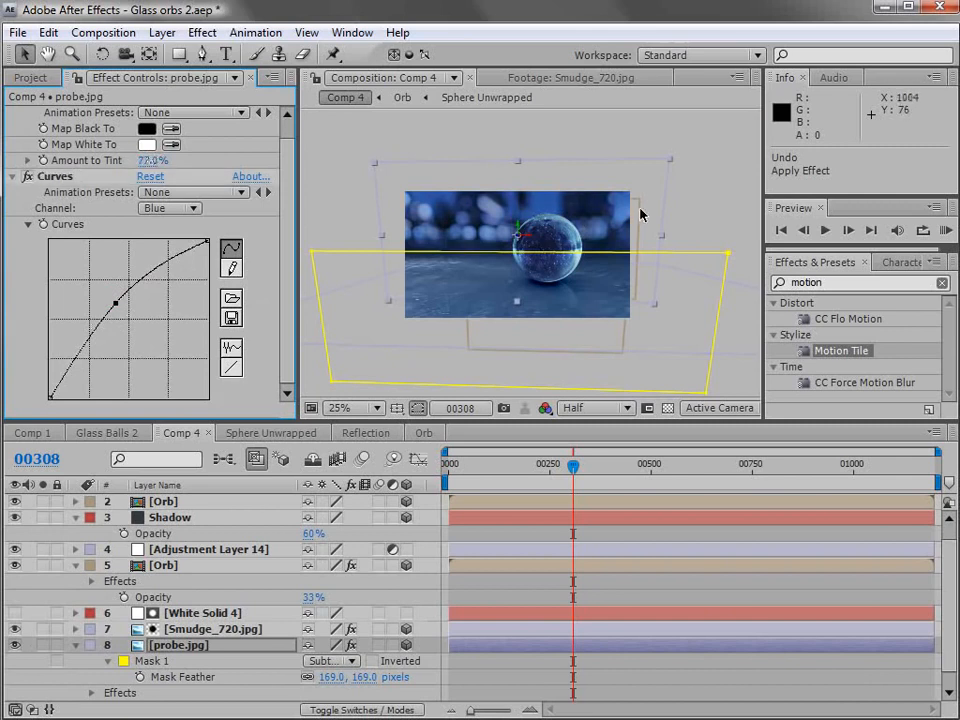
{"action": "scroll", "coordinate": [479, 155], "scroll_direction": "up", "scroll_amount": 2}
{"action": "key", "text": "grave"}
{"action": "key", "text": "grave"}
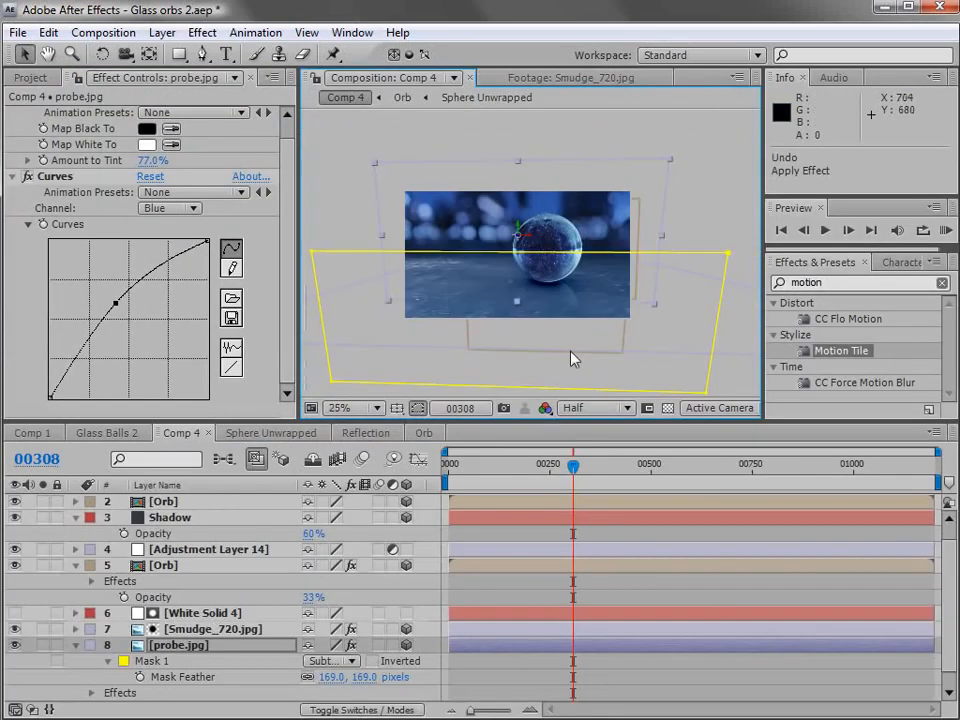
{"action": "key", "text": "ctrl+a"}
{"action": "left_click", "coordinate": [75, 518]}
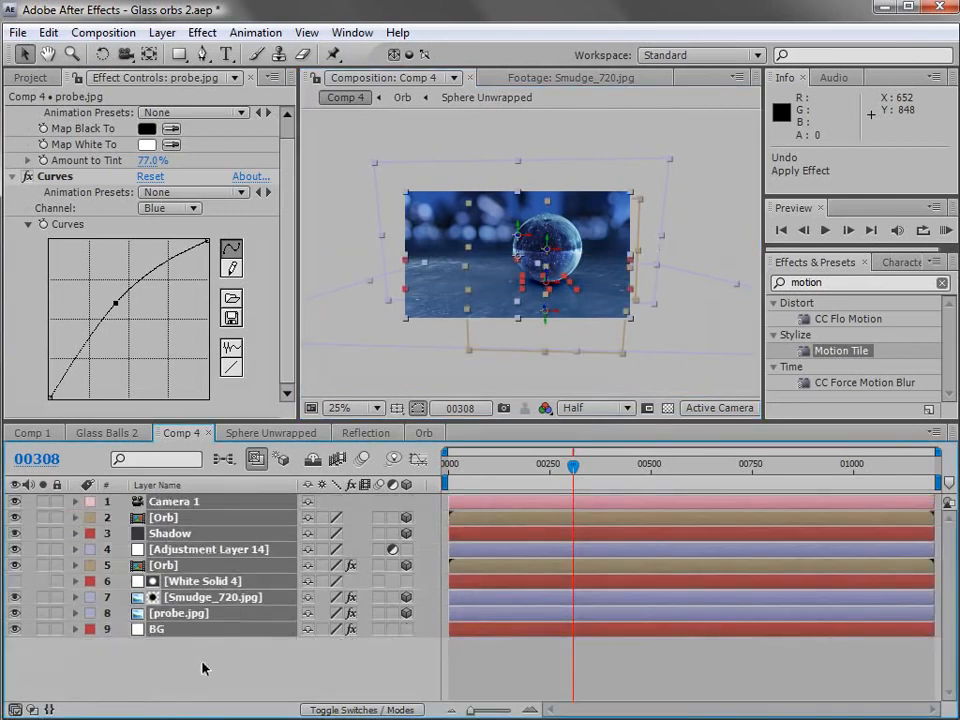
{"action": "left_click", "coordinate": [202, 668]}
Turn on Depth of Field for Camera 1, with Aperture at 130.2 pixels and Blur Level at 278%.
{"action": "left_click", "coordinate": [189, 503]}
{"action": "key", "text": "a"}
{"action": "key", "text": "a"}
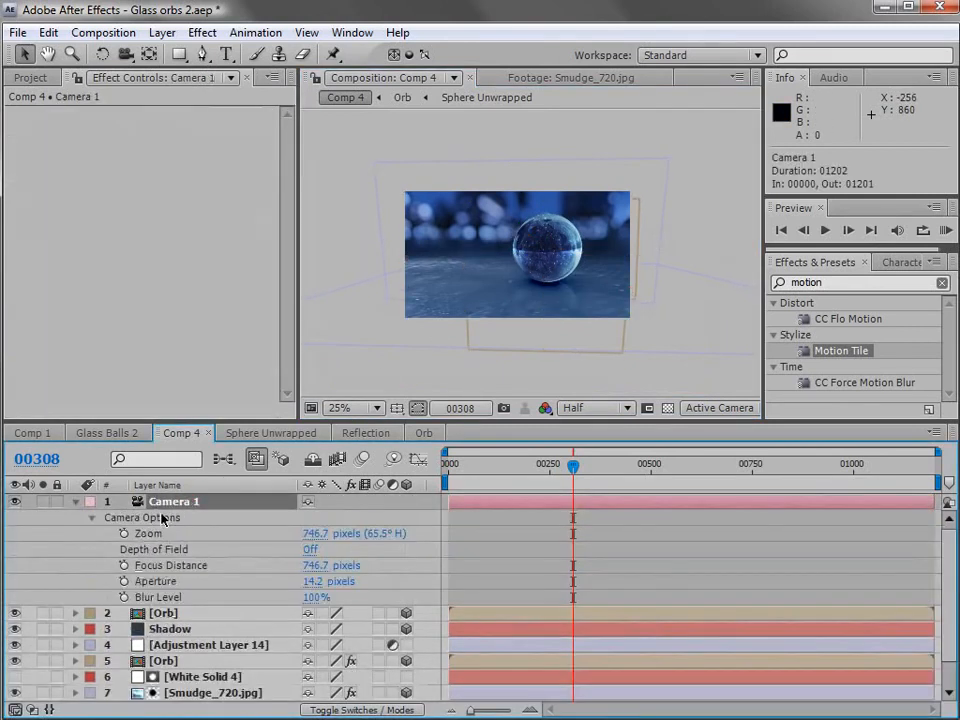
{"action": "left_click", "coordinate": [311, 550]}
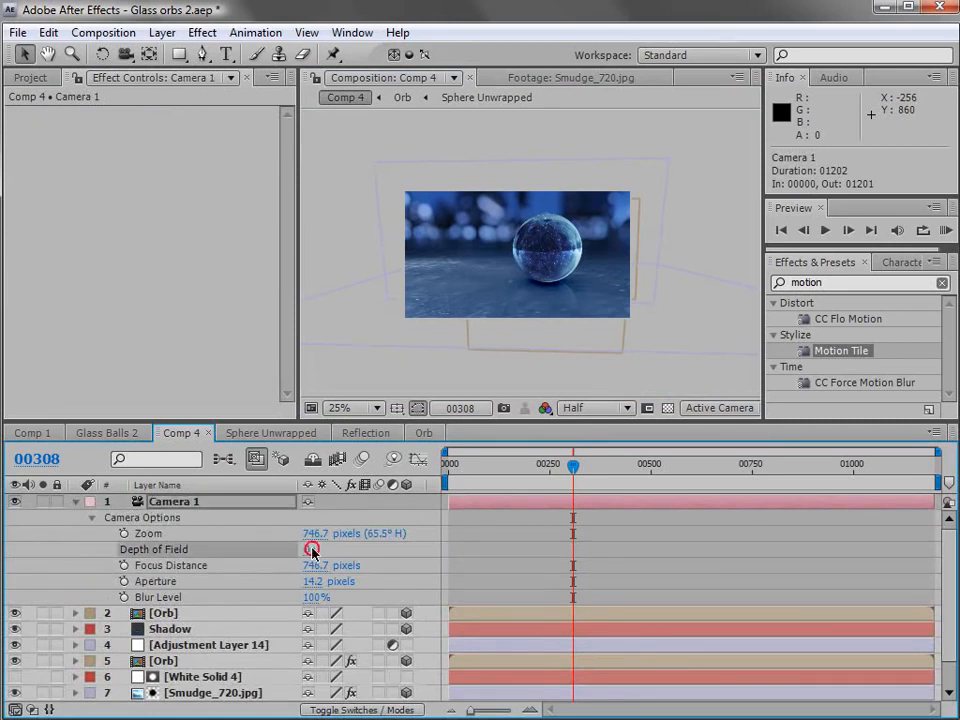
{"action": "scroll", "coordinate": [546, 236], "scroll_direction": "up", "scroll_amount": 1}
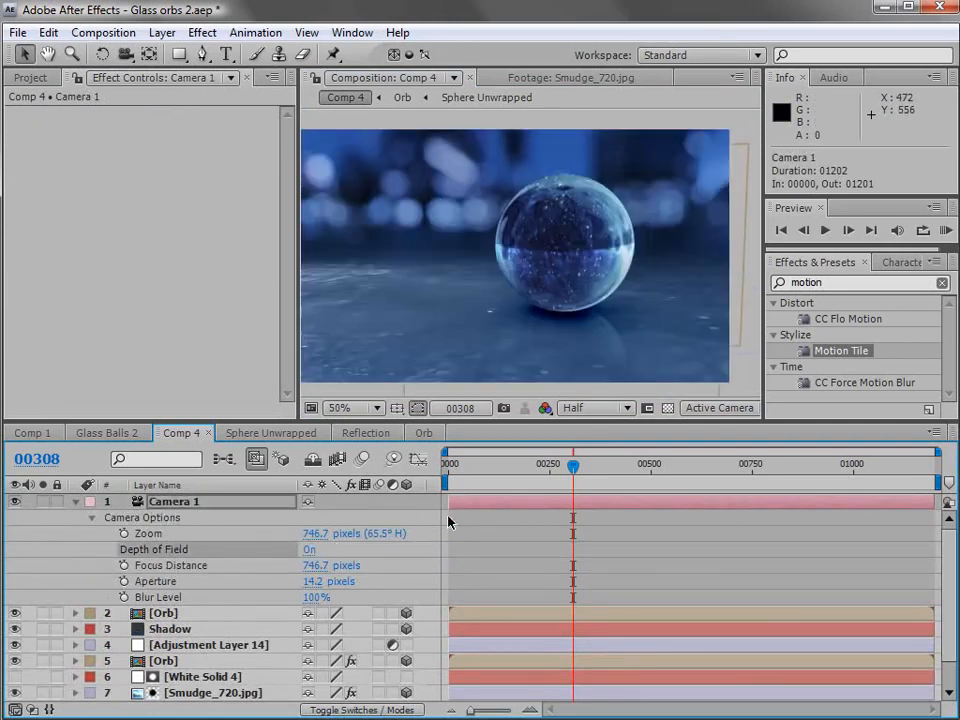
{"action": "left_click_drag", "start_coordinate": [313, 588], "coordinate": [340, 581]}
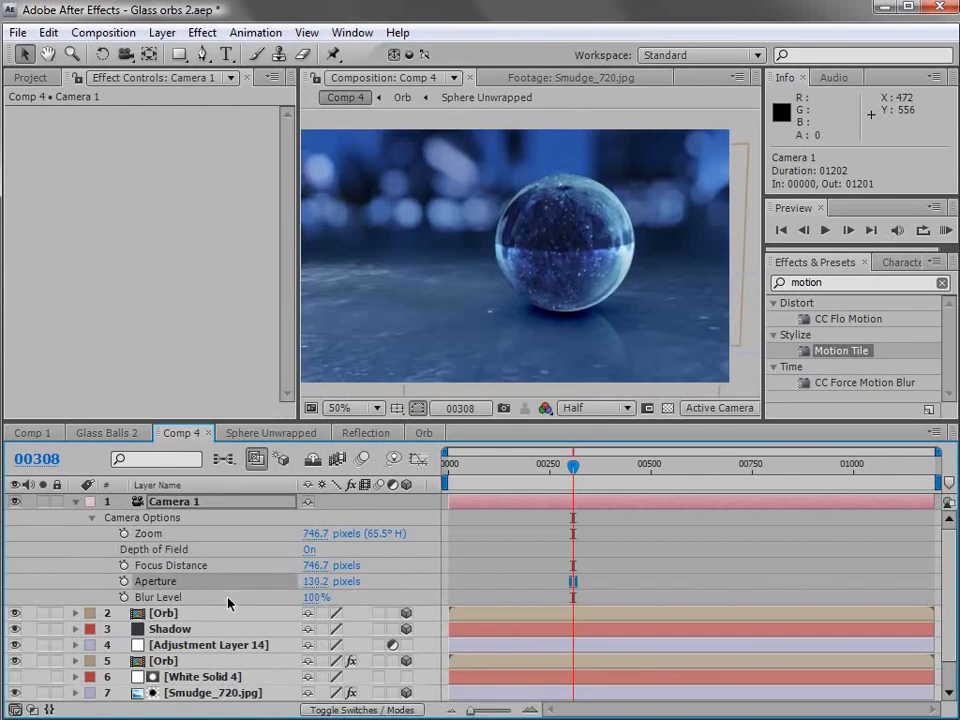
{"action": "left_click_drag", "start_coordinate": [311, 597], "coordinate": [371, 589]}
{"action": "left_click_drag", "start_coordinate": [477, 578], "coordinate": [417, 583]}
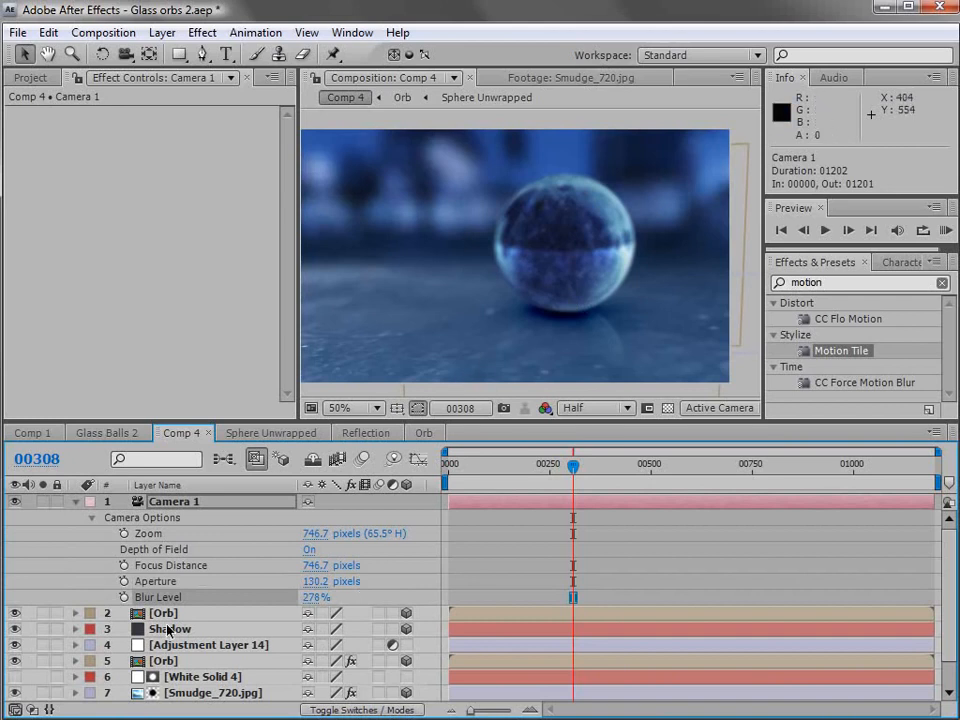
Increase Camera 1's Focus Distance beyond 890 pixels to bring the orb into focus, and collapse the camera's properties.
{"action": "left_click", "coordinate": [172, 565]}
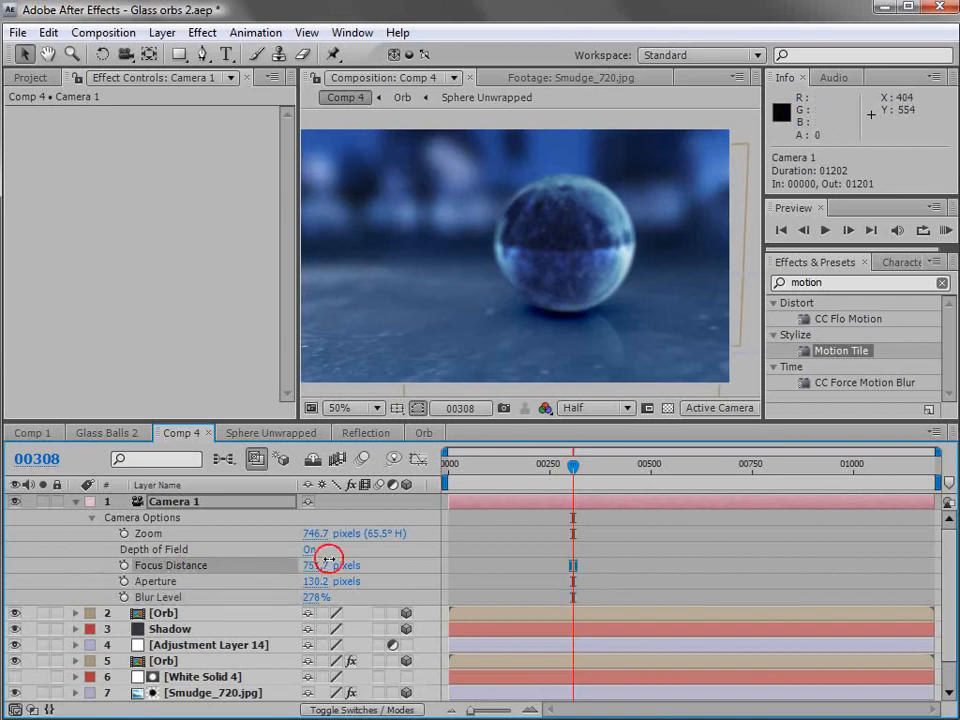
{"action": "left_click_drag", "start_coordinate": [430, 549], "coordinate": [435, 549]}
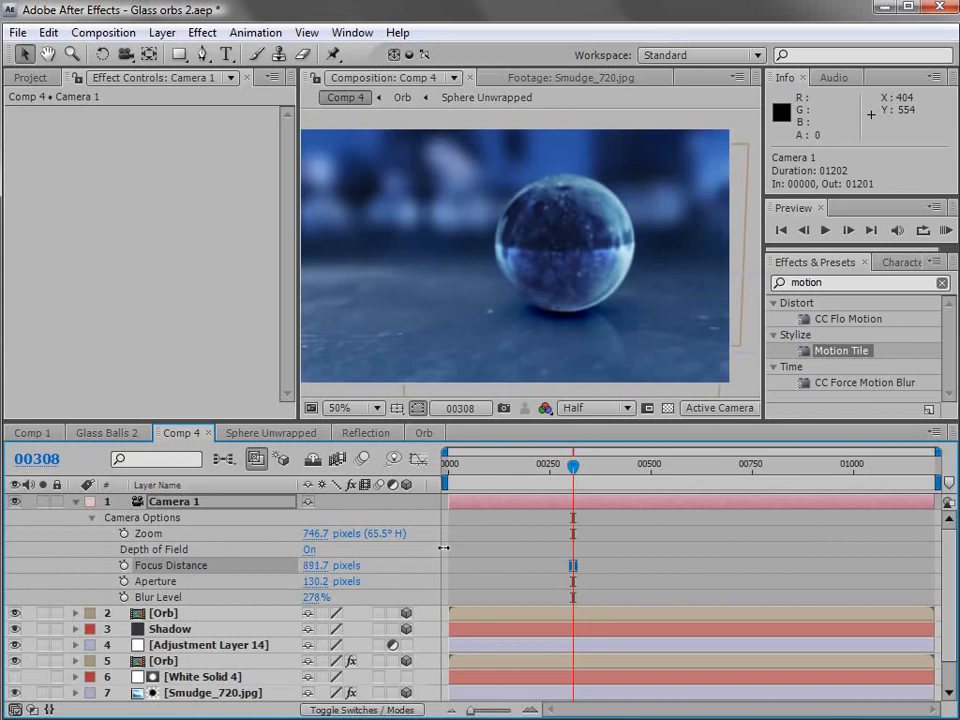
{"action": "left_click_drag", "start_coordinate": [510, 541], "coordinate": [545, 540]}
{"action": "left_click", "coordinate": [300, 611]}
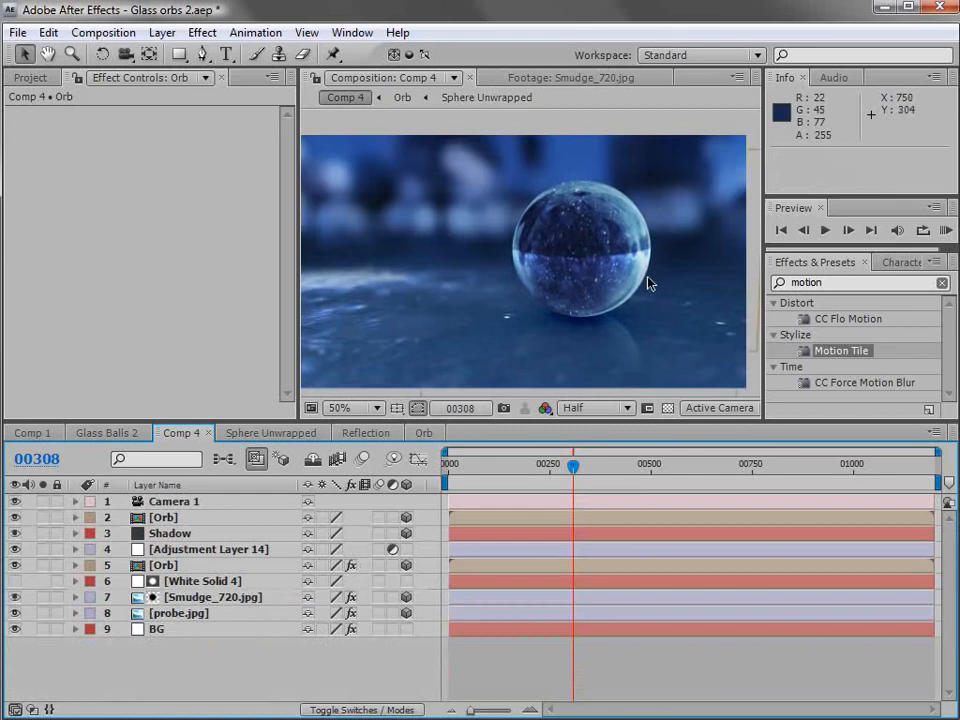
Give both Orb layers, Shadow and Adjustment Layer 14 a shared peach label colour.
{"action": "left_click", "coordinate": [166, 518]}
{"action": "left_click", "coordinate": [175, 535], "text": "ctrl"}
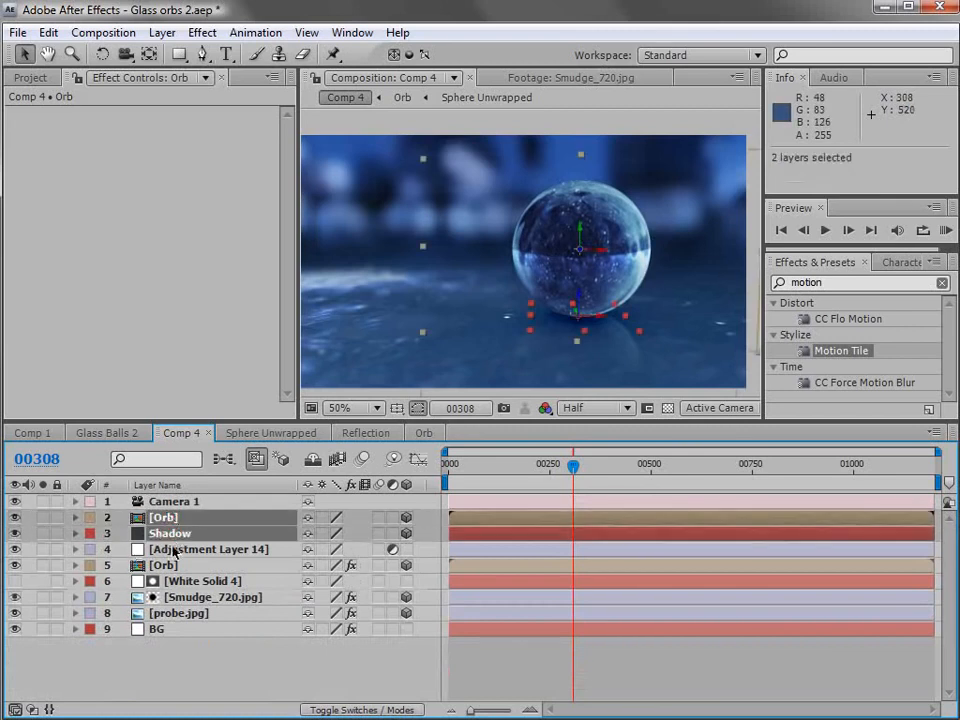
{"action": "left_click", "coordinate": [178, 550], "text": "ctrl"}
{"action": "left_click", "coordinate": [188, 566], "text": "ctrl"}
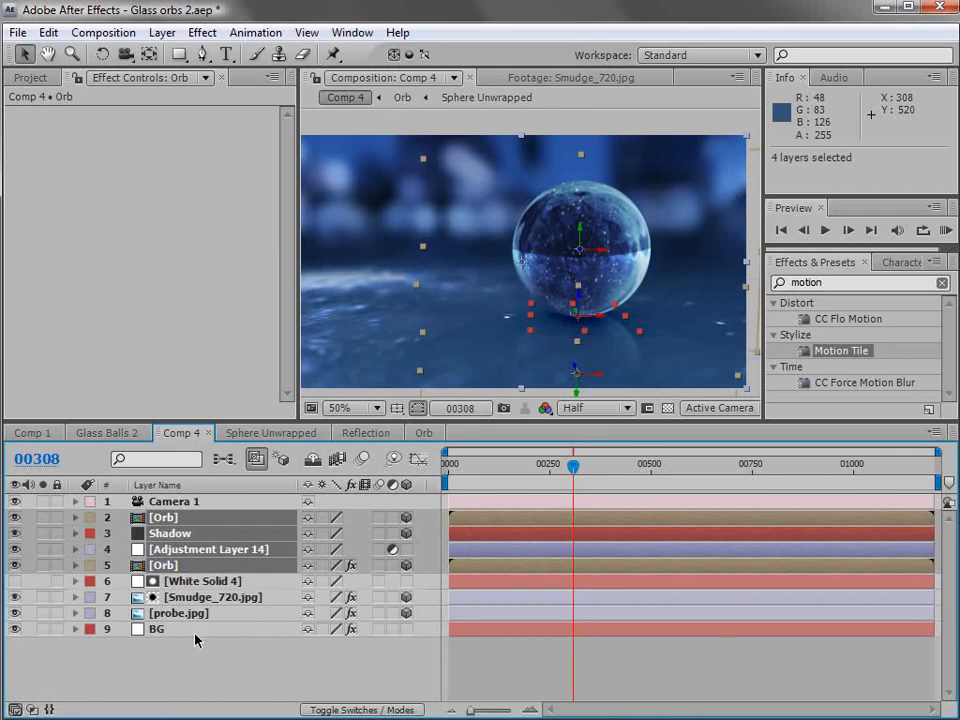
{"action": "left_click", "coordinate": [88, 565]}
{"action": "left_click", "coordinate": [131, 698]}
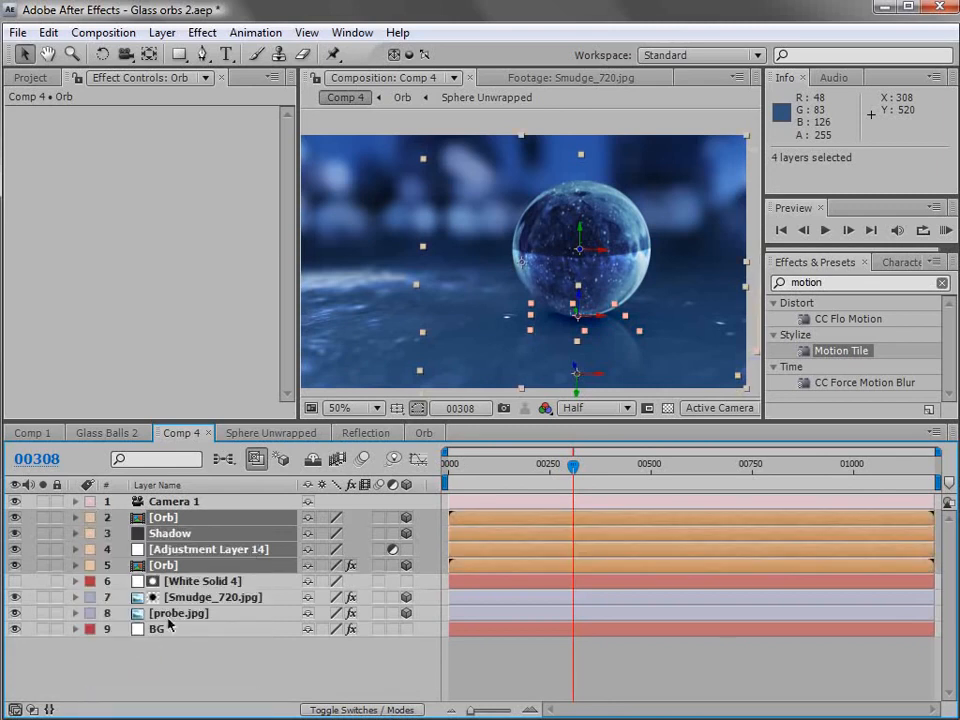
Duplicate the four peach-labelled orb layers and give the copies a lavender label colour.
{"action": "key", "text": "ctrl+d"}
{"action": "left_click_drag", "start_coordinate": [165, 546], "coordinate": [165, 536]}
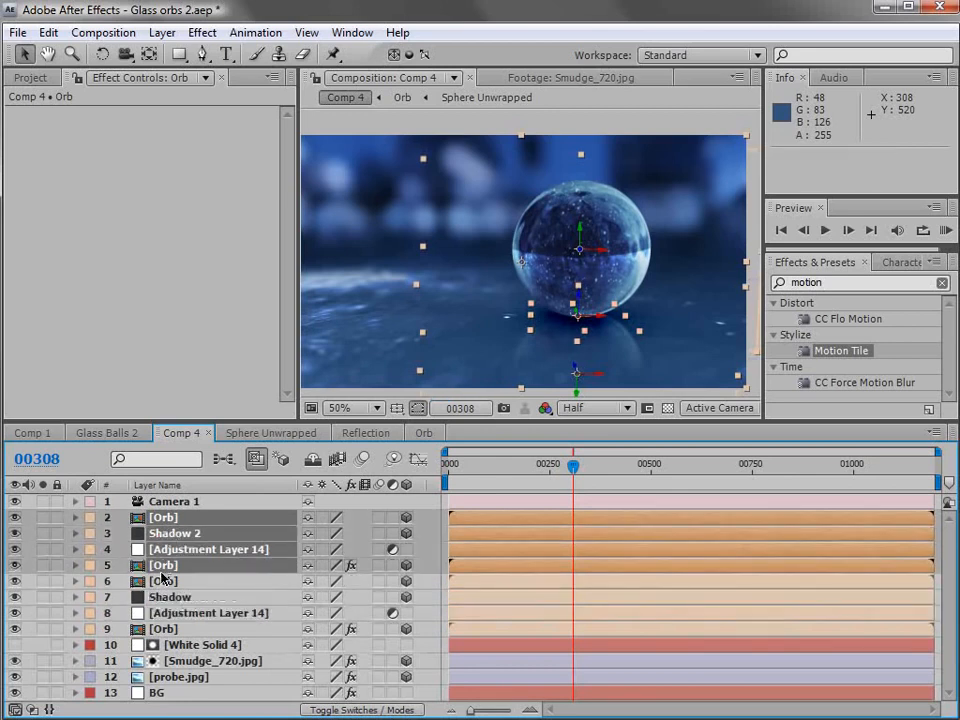
{"action": "left_click", "coordinate": [86, 566]}
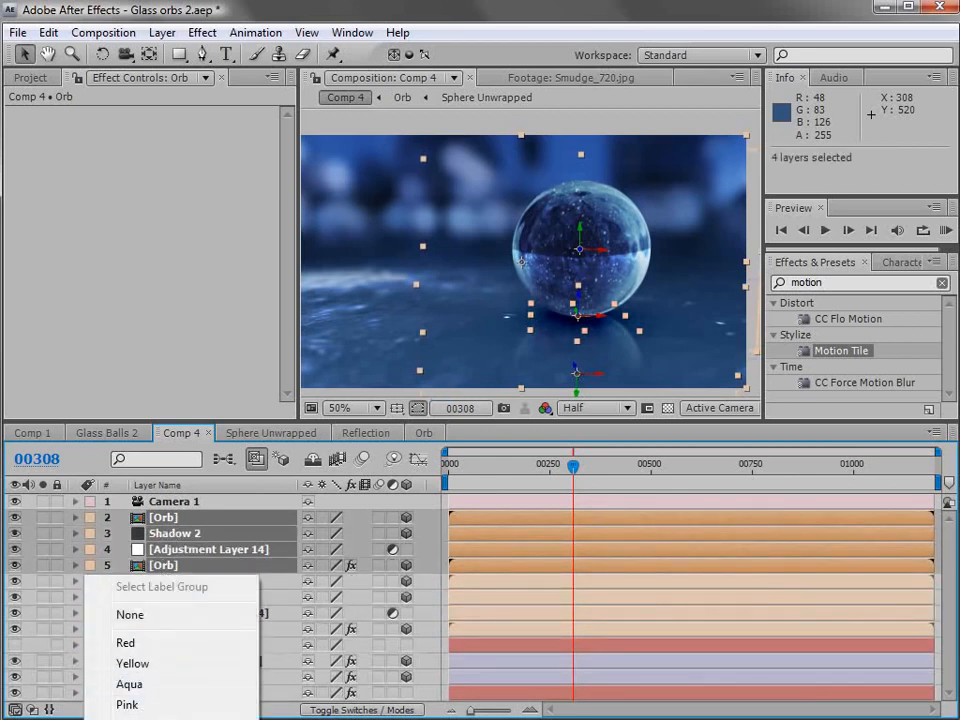
{"action": "left_click", "coordinate": [136, 718]}
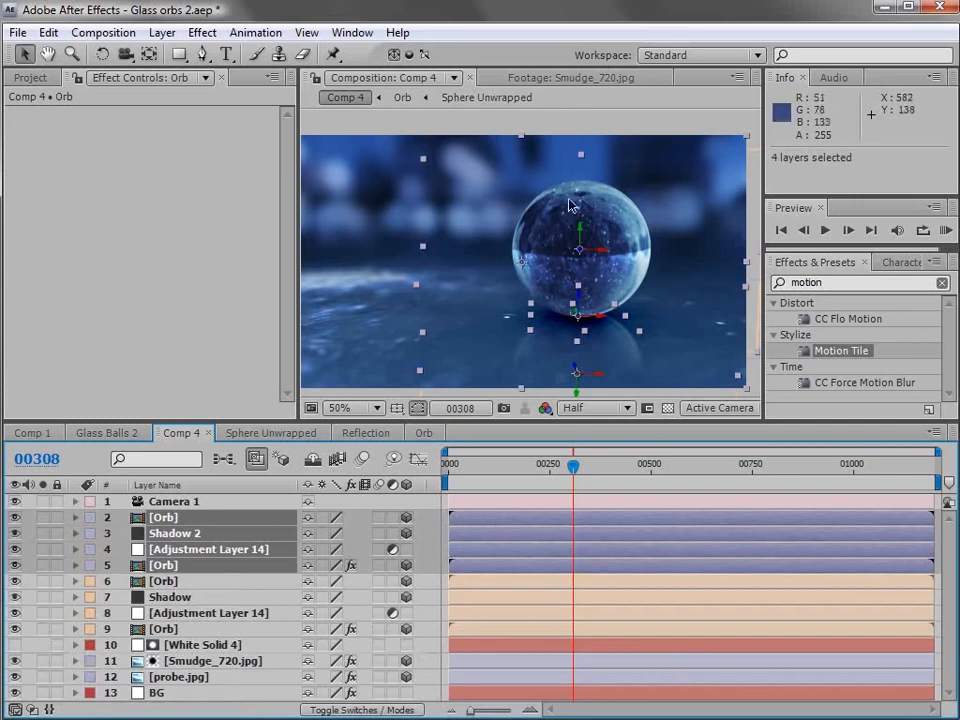
Place the duplicate orb group behind and to the left of the first orb, about Z 866, with its layers stacked below the originals.
{"action": "left_click_drag", "start_coordinate": [587, 240], "coordinate": [526, 261]}
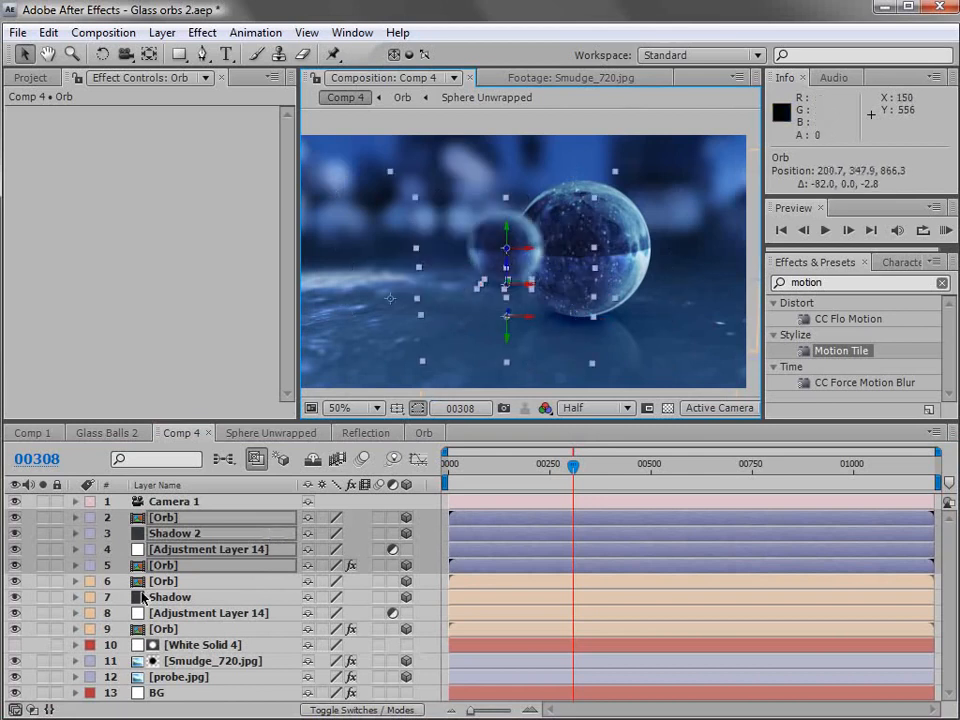
{"action": "left_click_drag", "start_coordinate": [166, 569], "coordinate": [171, 638]}
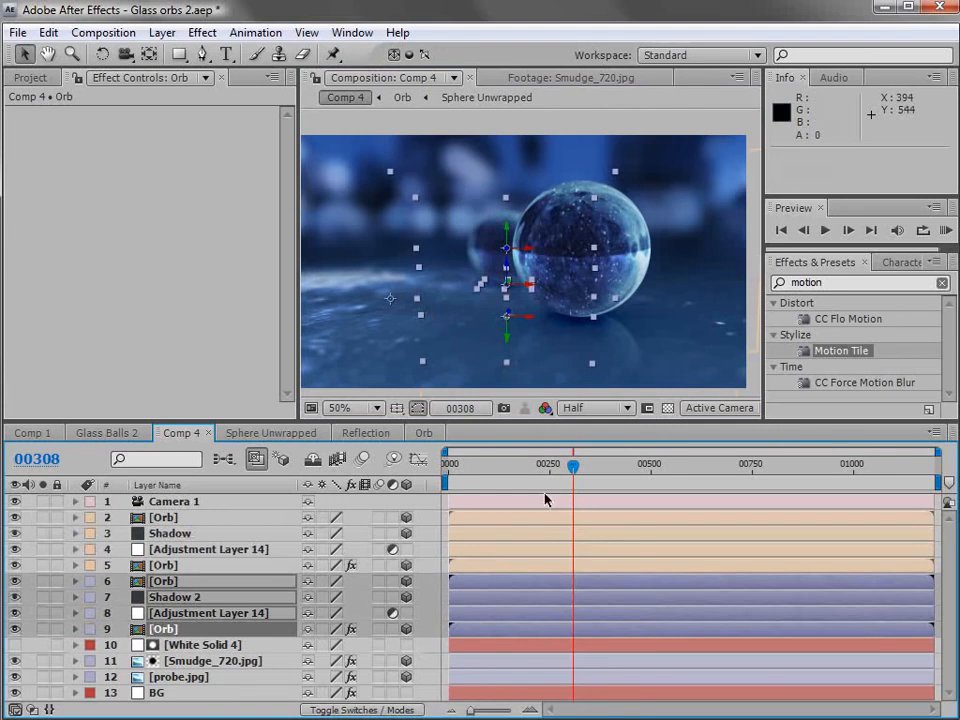
{"action": "left_click_drag", "start_coordinate": [529, 285], "coordinate": [508, 289]}
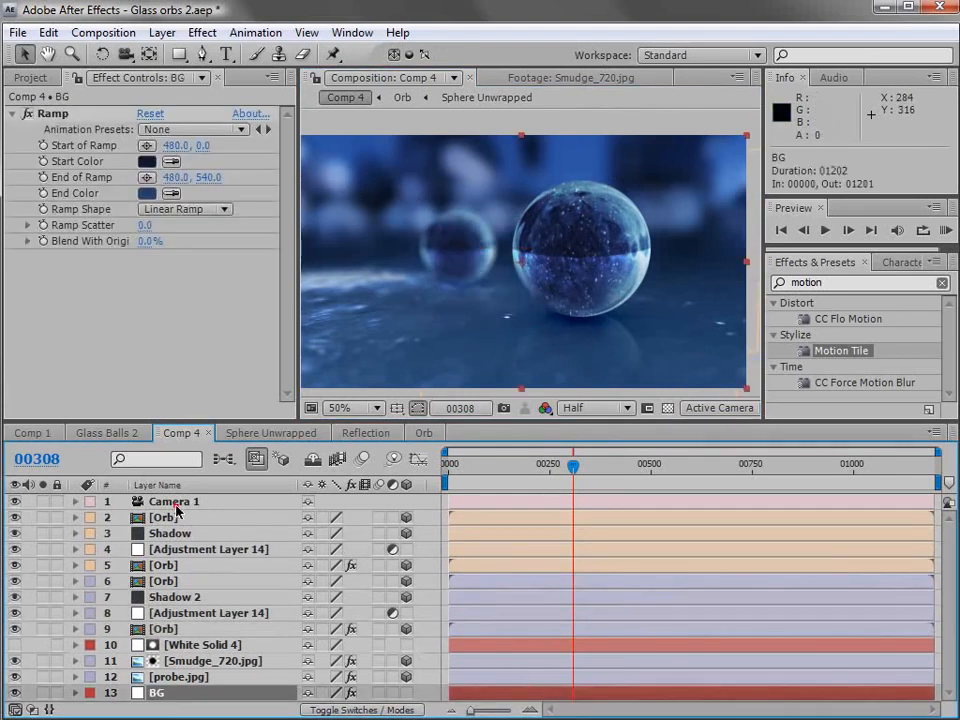
Set starting keyframes for Camera 1's Point of Interest and Position at frame 2.
{"action": "left_click", "coordinate": [175, 503]}
{"action": "left_click", "coordinate": [450, 465]}
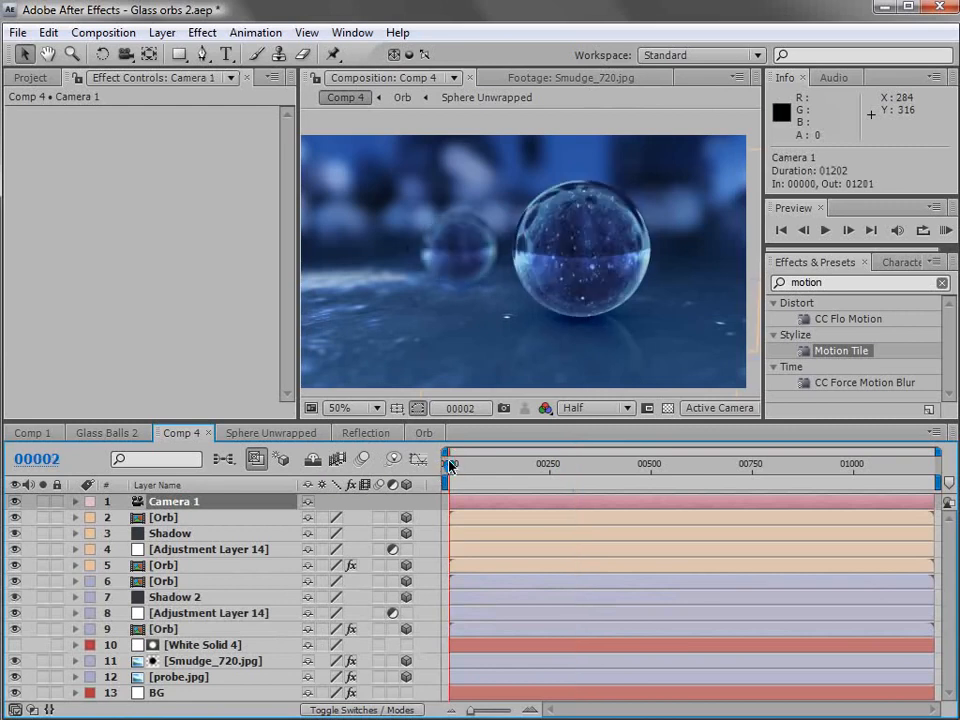
{"action": "key", "text": "p"}
{"action": "key", "text": "shift+a"}
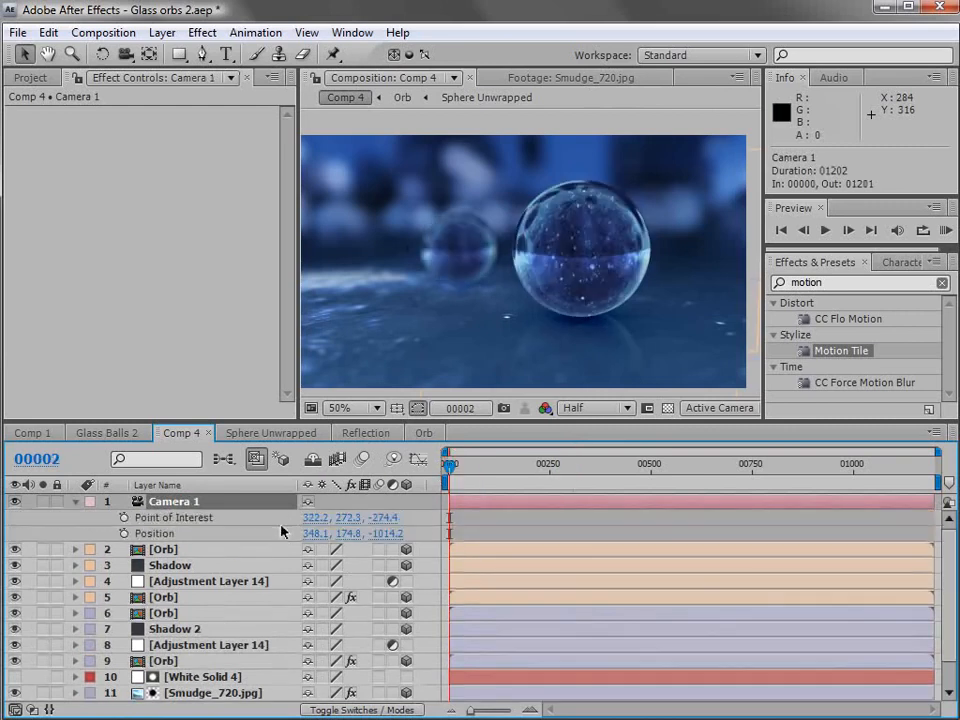
{"action": "left_click", "coordinate": [123, 517]}
{"action": "left_click", "coordinate": [123, 533]}
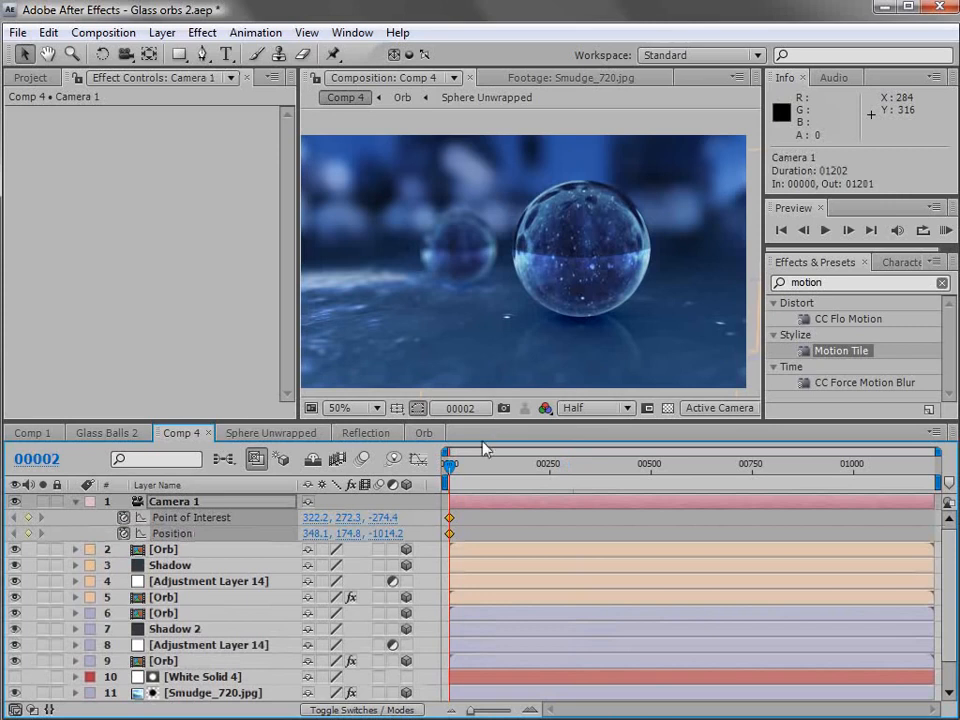
At frame 58, move the camera past the first orb to frame the second, with Position about 222.9, 294.4, -194.8.
{"action": "left_click_drag", "start_coordinate": [450, 465], "coordinate": [474, 470]}
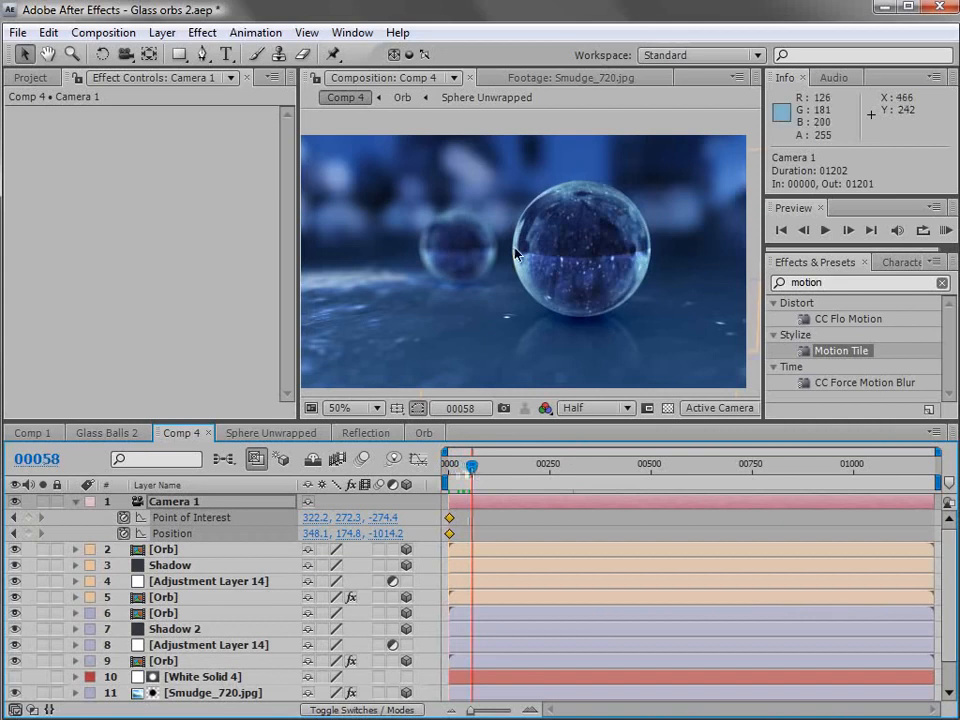
{"action": "key", "text": "c"}
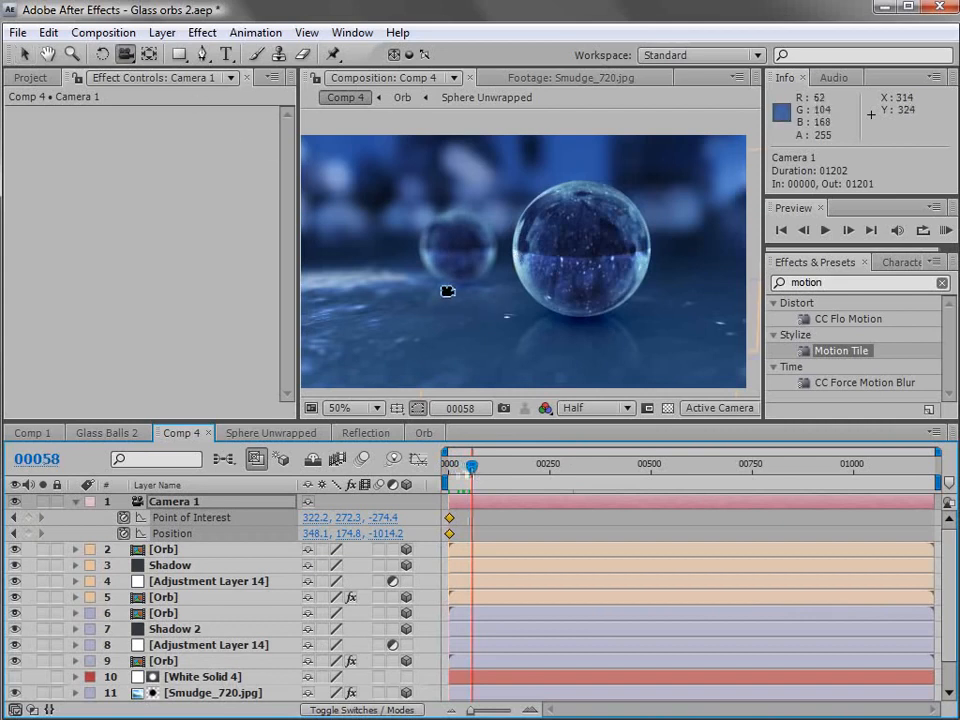
{"action": "left_click_drag", "start_coordinate": [409, 319], "coordinate": [429, 138]}
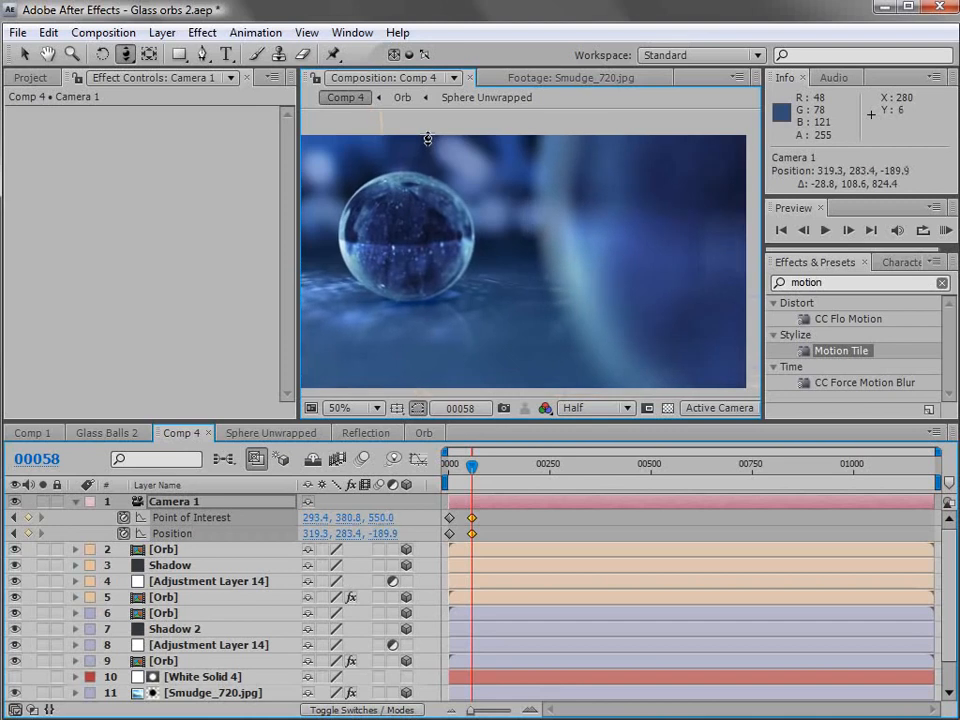
{"action": "key", "text": "c"}
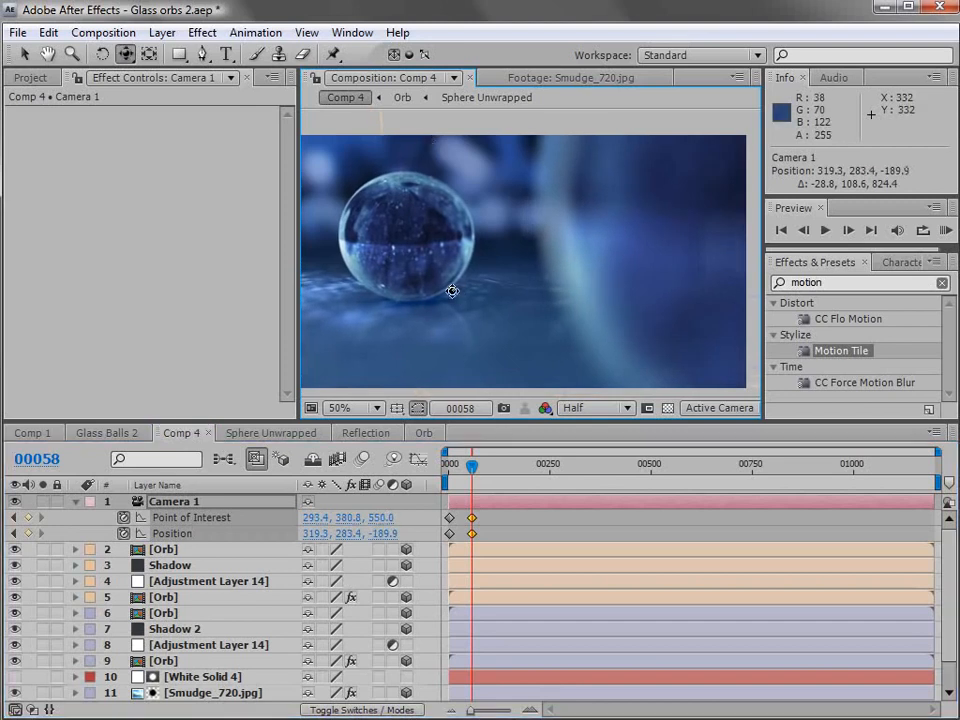
{"action": "left_click_drag", "start_coordinate": [441, 298], "coordinate": [480, 294]}
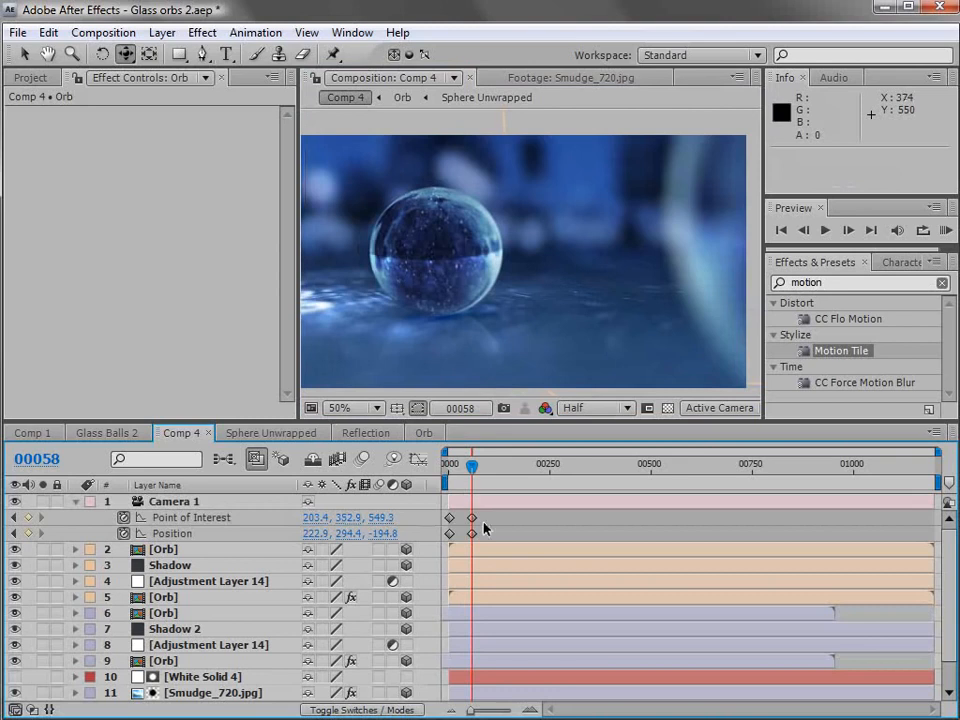
Apply Easy Ease to all Camera 1 keyframes and shift them later so the first pair sits at frame 15.
{"action": "left_click", "coordinate": [449, 533]}
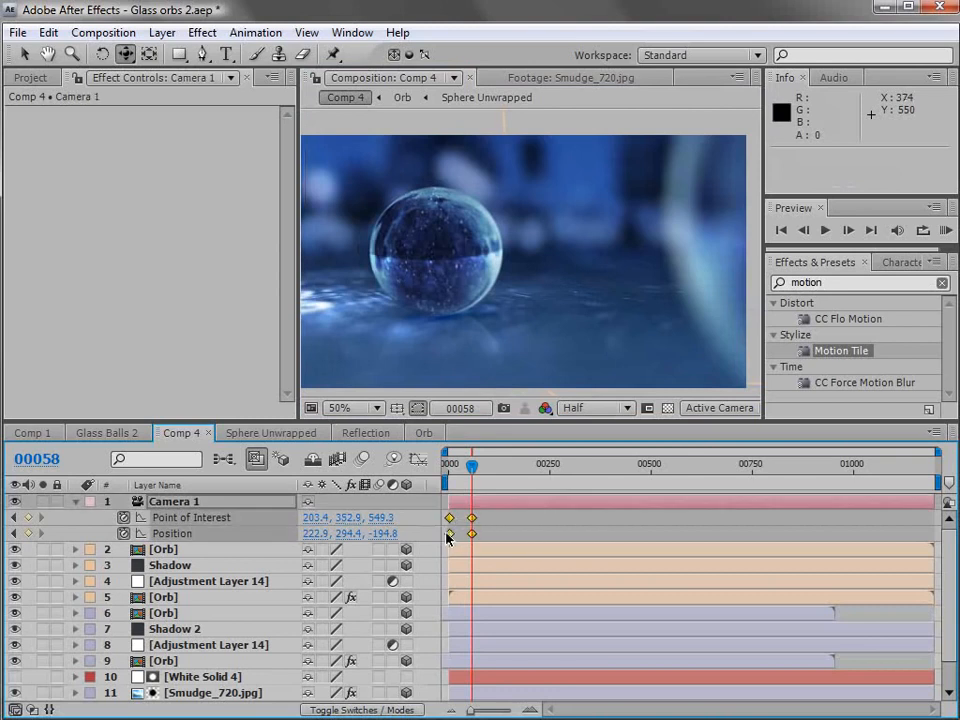
{"action": "key", "text": "F9"}
{"action": "key", "text": "equal"}
{"action": "key", "text": "space"}
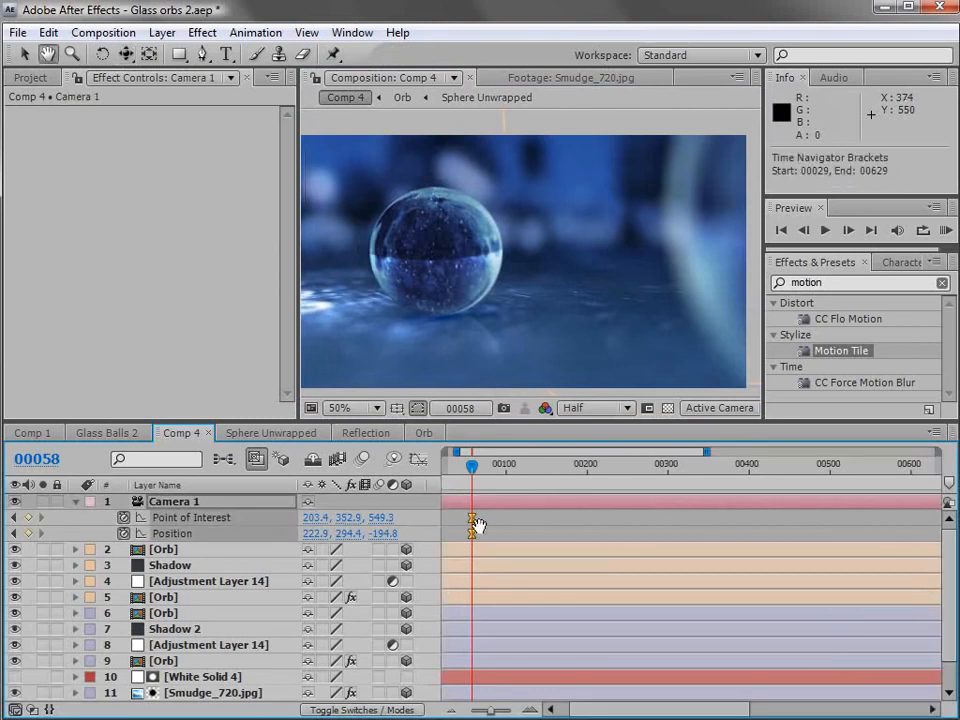
{"action": "left_click_drag", "start_coordinate": [477, 525], "coordinate": [600, 528]}
{"action": "left_click", "coordinate": [584, 532]}
{"action": "left_click_drag", "start_coordinate": [517, 513], "coordinate": [444, 546]}
{"action": "left_click_drag", "start_coordinate": [450, 533], "coordinate": [461, 535]}
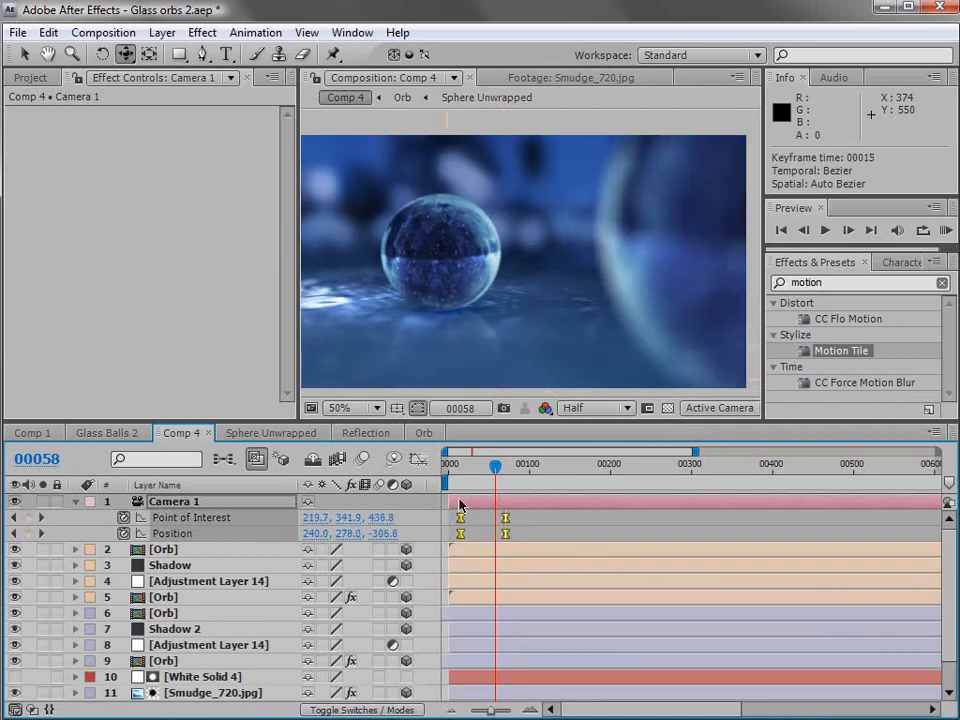
Limit the work area to end around frame 78 and play a RAM preview of the camera move.
{"action": "left_click", "coordinate": [510, 466]}
{"action": "key", "text": "KP_0"}
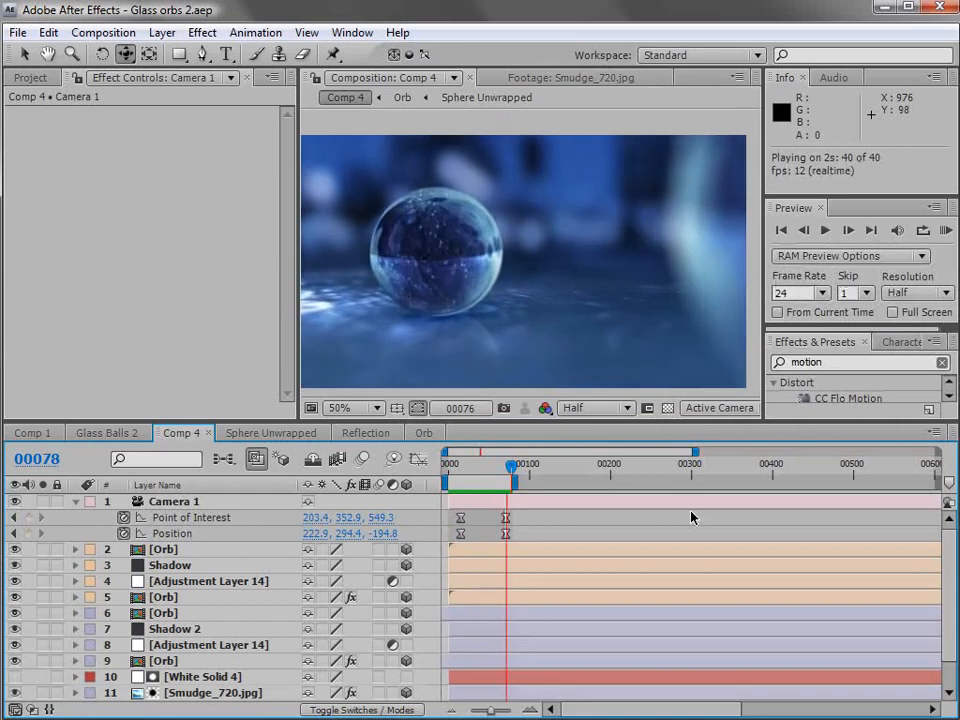
{"action": "key", "text": "space"}
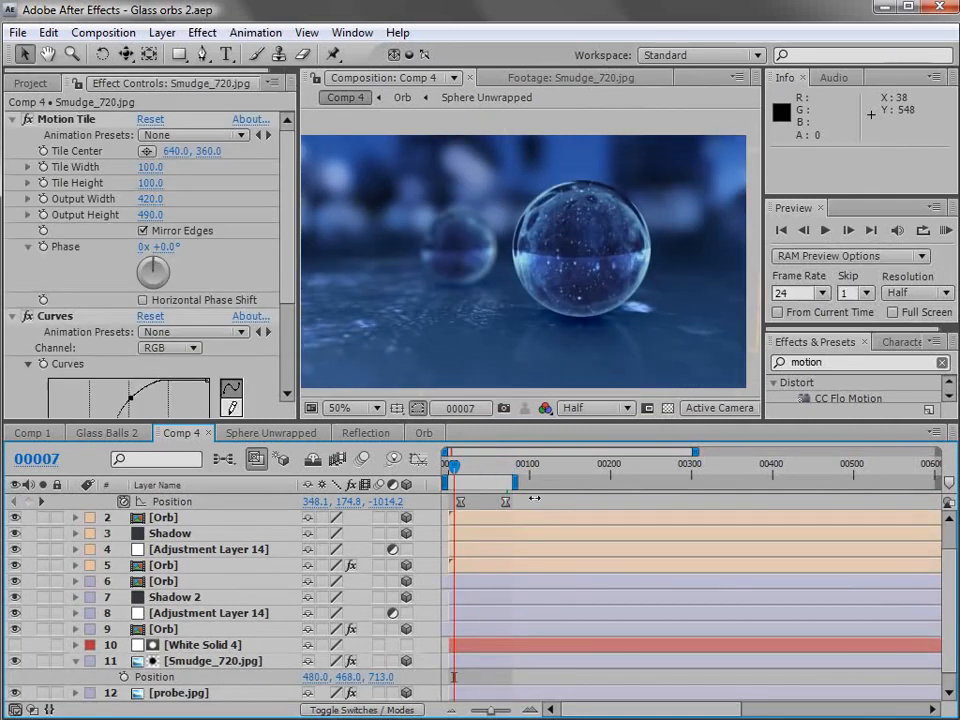
In the Orb composition, add a new 960 x 540 px dark blue-gray solid on top.
{"action": "left_click", "coordinate": [424, 433]}
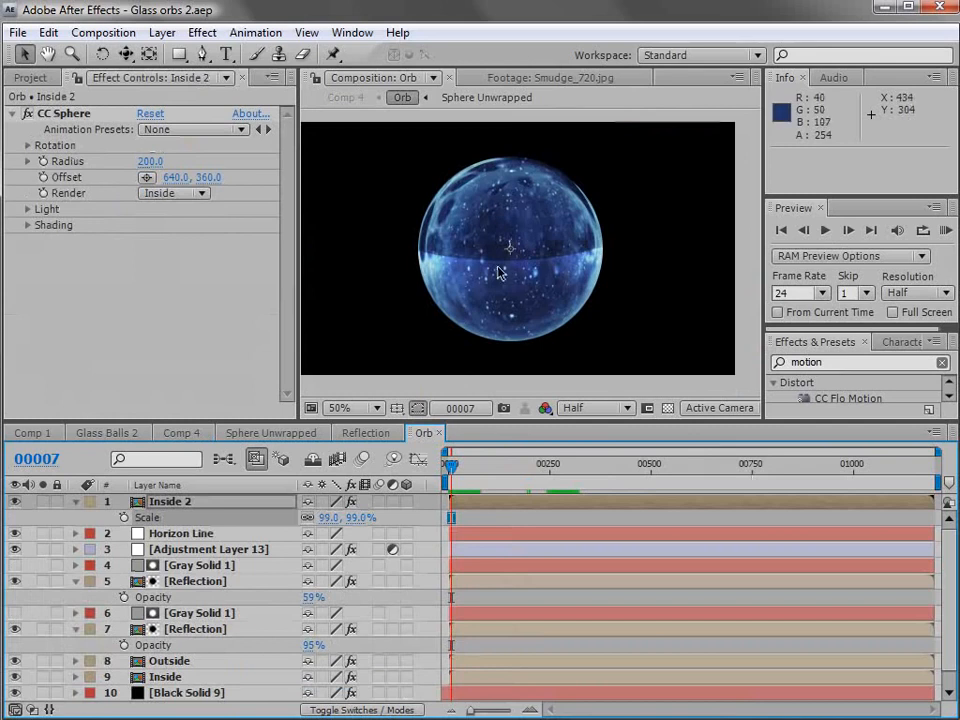
{"action": "left_click", "coordinate": [162, 32]}
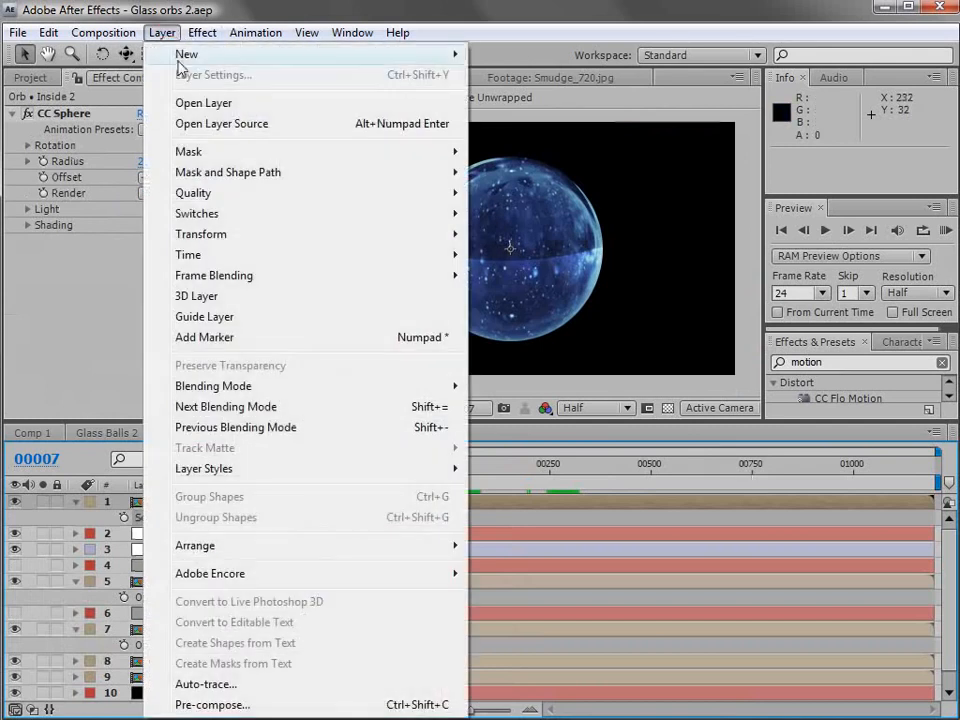
{"action": "mouse_move", "coordinate": [190, 54]}
{"action": "left_click", "coordinate": [515, 75]}
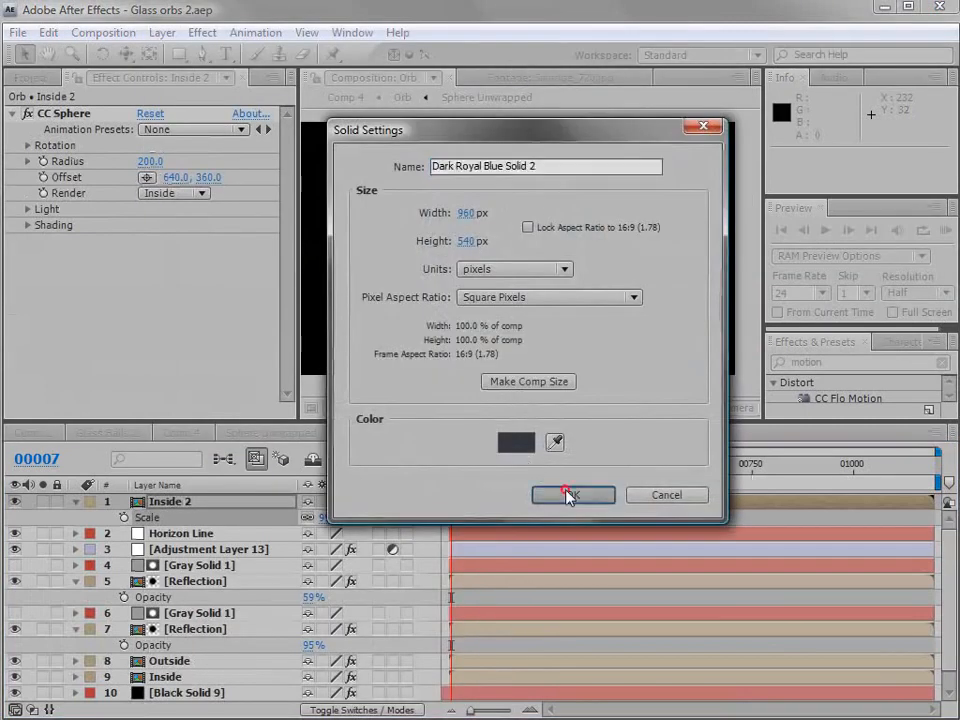
{"action": "left_click", "coordinate": [566, 494]}
Apply Fractal Noise to the new solid with Contrast 147 and Brightness -5.
{"action": "left_click", "coordinate": [205, 32]}
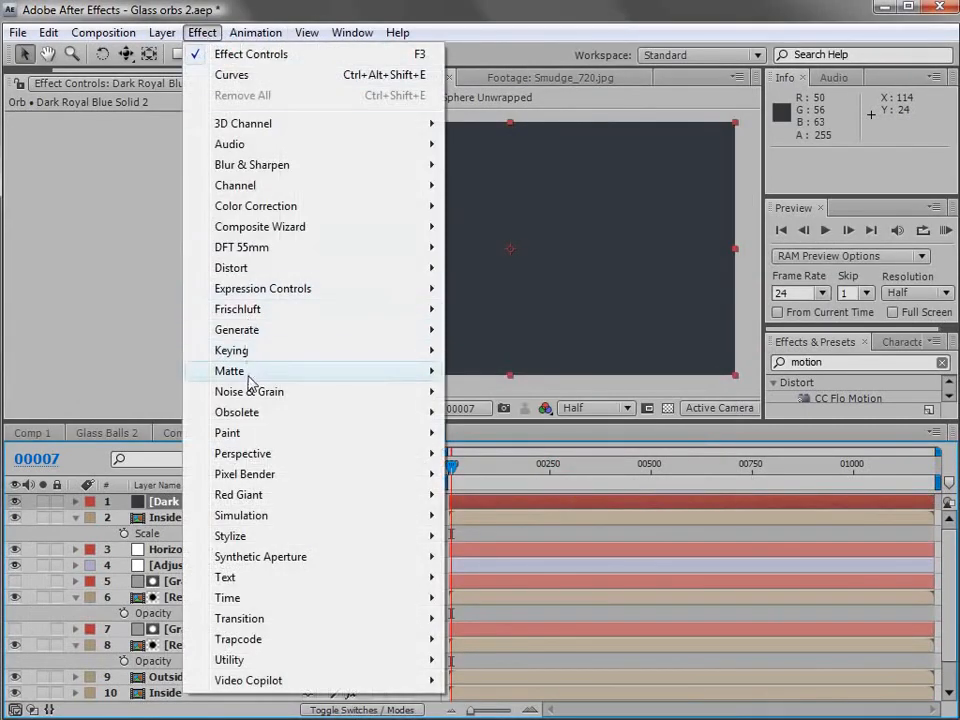
{"action": "mouse_move", "coordinate": [252, 397]}
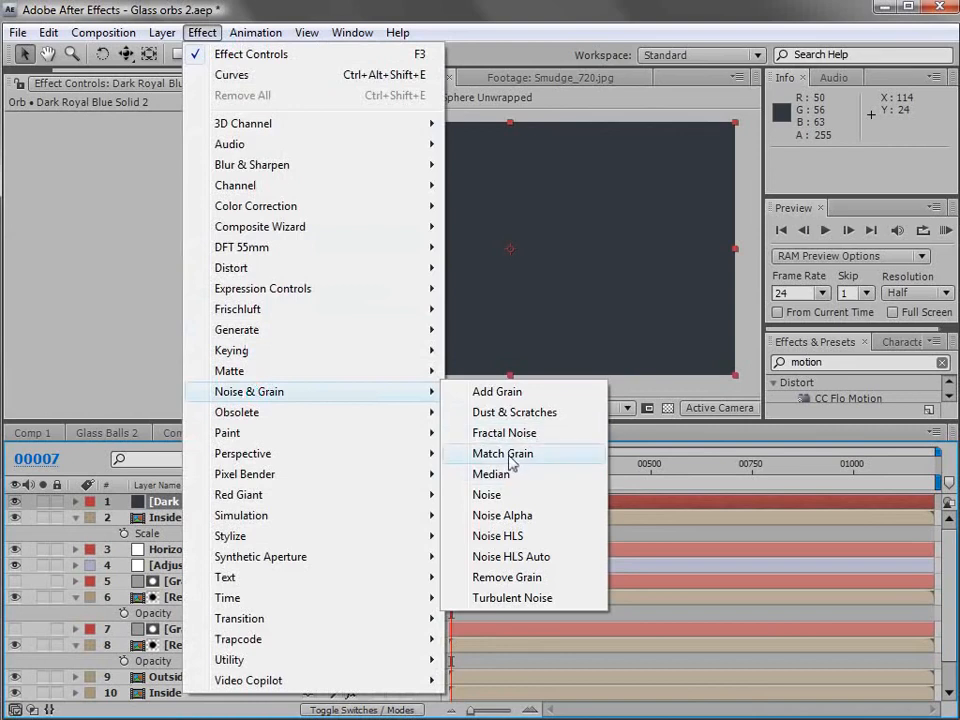
{"action": "left_click", "coordinate": [510, 434]}
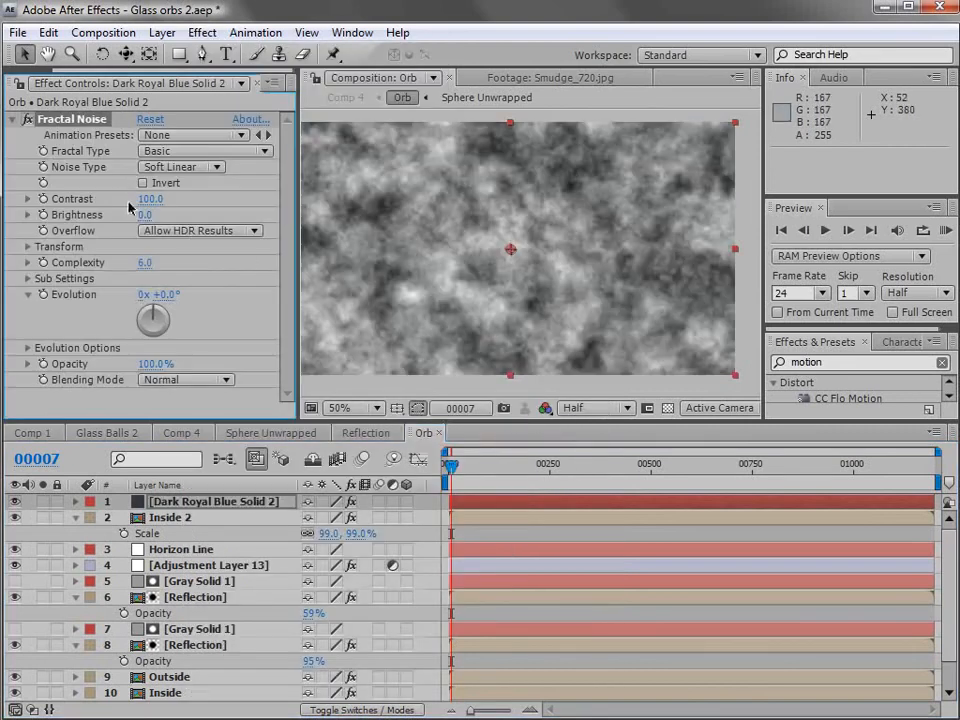
{"action": "mouse_move", "coordinate": [148, 204]}
{"action": "left_mouse_down"}
{"action": "mouse_move", "coordinate": [176, 196]}
{"action": "mouse_move", "coordinate": [125, 216]}
{"action": "mouse_move", "coordinate": [162, 204]}
{"action": "left_mouse_up"}
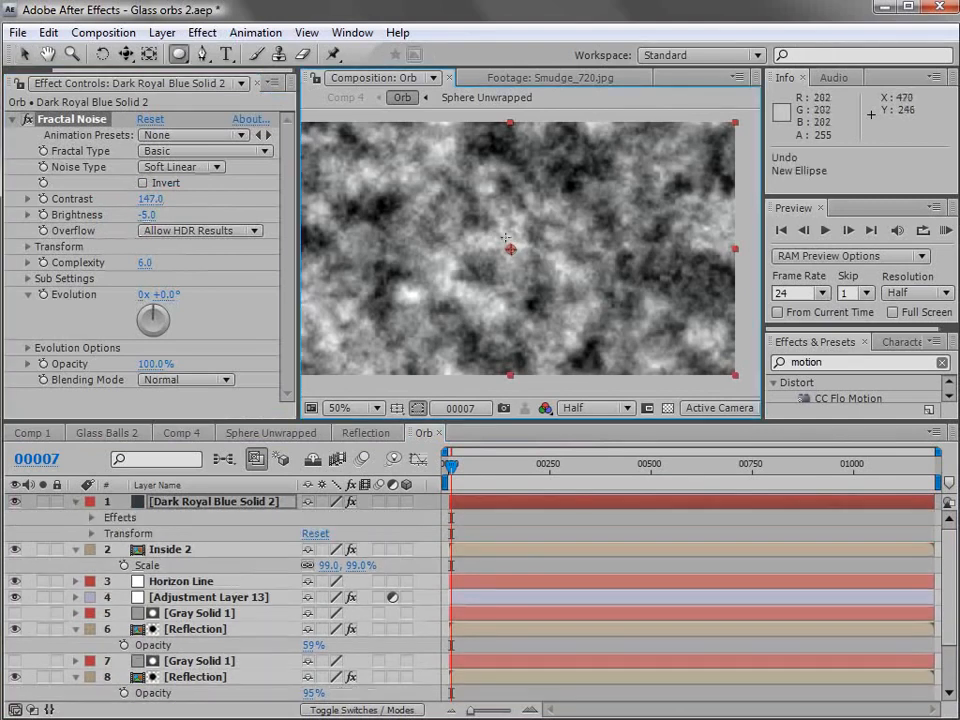
Mask the noise solid to a circle about 92 px wide at the orb's center, feathered 37 px, and blend it with Add.
{"action": "left_click_drag", "start_coordinate": [487, 226], "coordinate": [533, 272]}
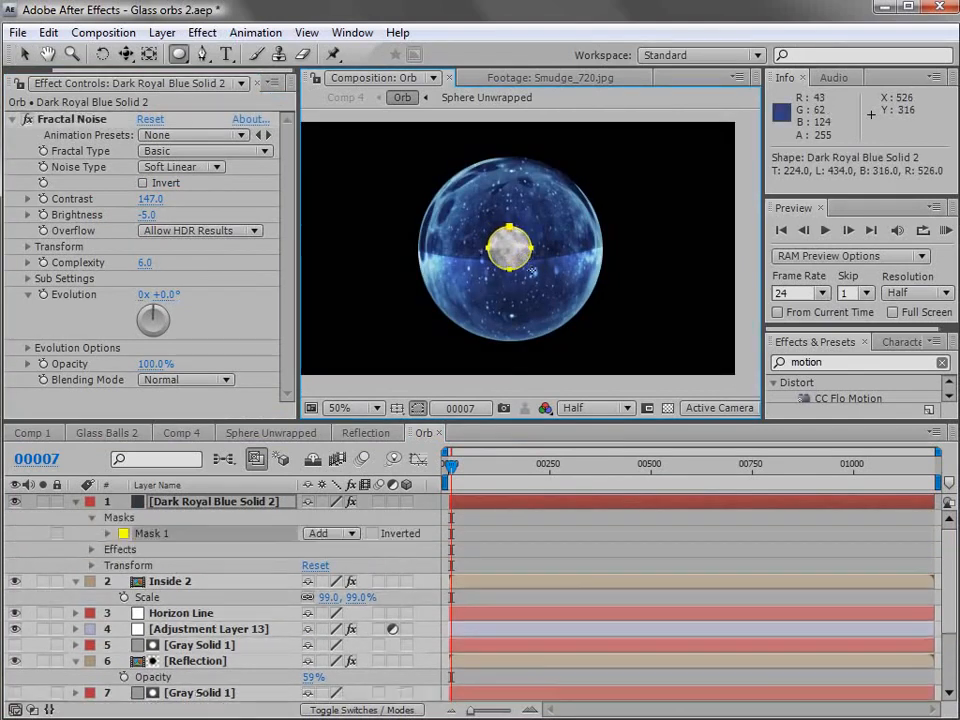
{"action": "key", "text": "f"}
{"action": "left_click_drag", "start_coordinate": [339, 541], "coordinate": [349, 516]}
{"action": "key", "text": "F4"}
{"action": "left_click", "coordinate": [309, 503]}
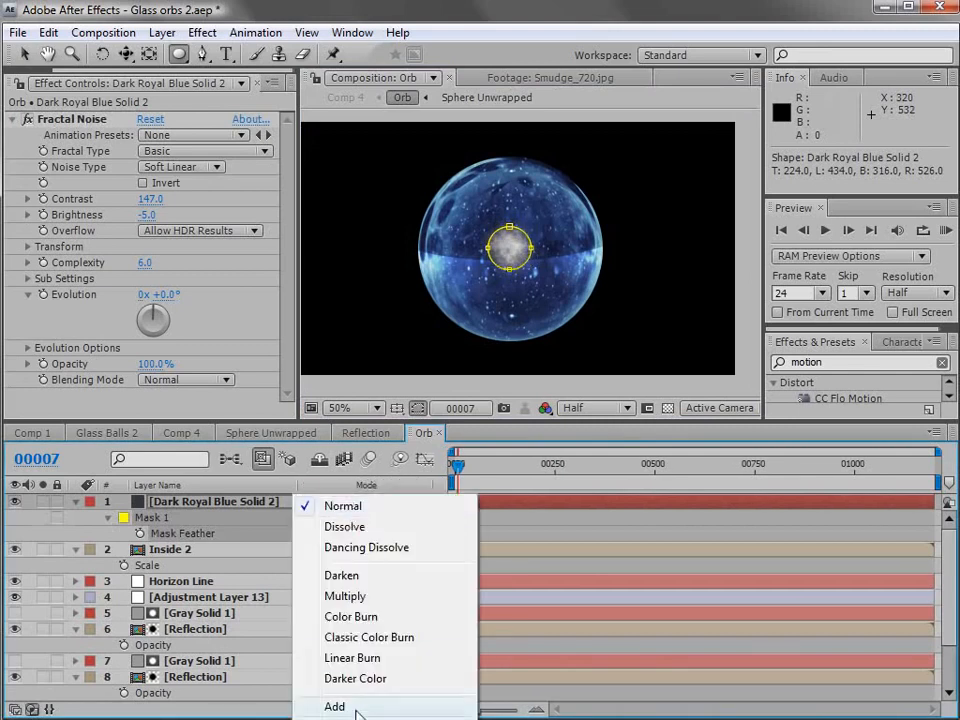
{"action": "left_click", "coordinate": [366, 700]}
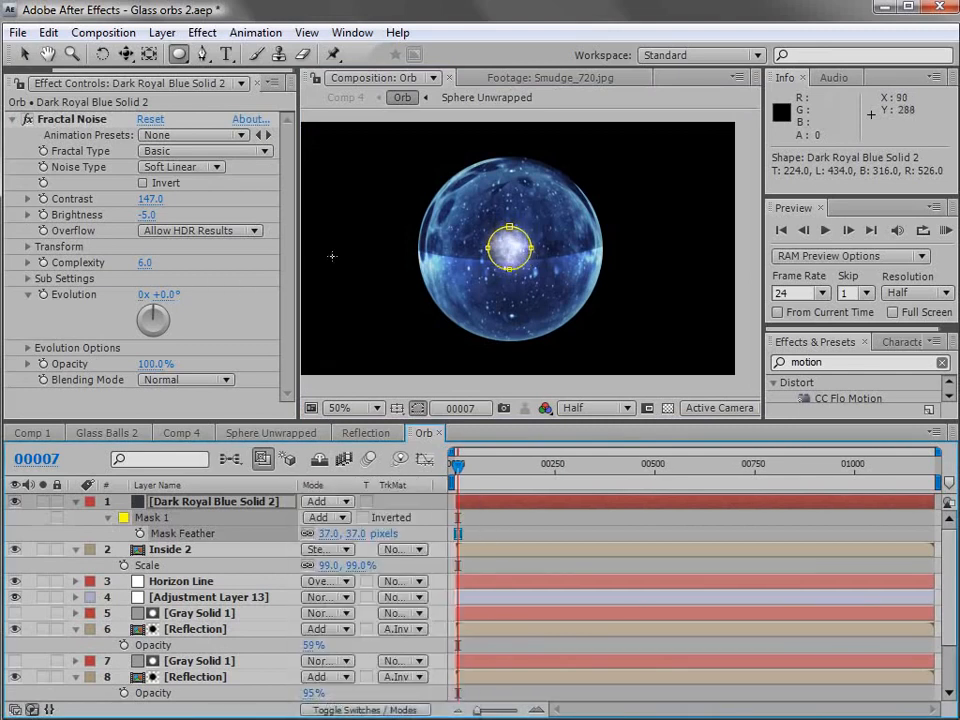
Increase the Fractal Noise Contrast to 292 and lower its Brightness to -37.
{"action": "mouse_move", "coordinate": [149, 199]}
{"action": "left_mouse_down"}
{"action": "mouse_move", "coordinate": [176, 200]}
{"action": "mouse_move", "coordinate": [124, 214]}
{"action": "mouse_move", "coordinate": [136, 214]}
{"action": "left_mouse_up"}
{"action": "left_click_drag", "start_coordinate": [156, 199], "coordinate": [254, 196]}
{"action": "left_click_drag", "start_coordinate": [150, 224], "coordinate": [128, 222]}
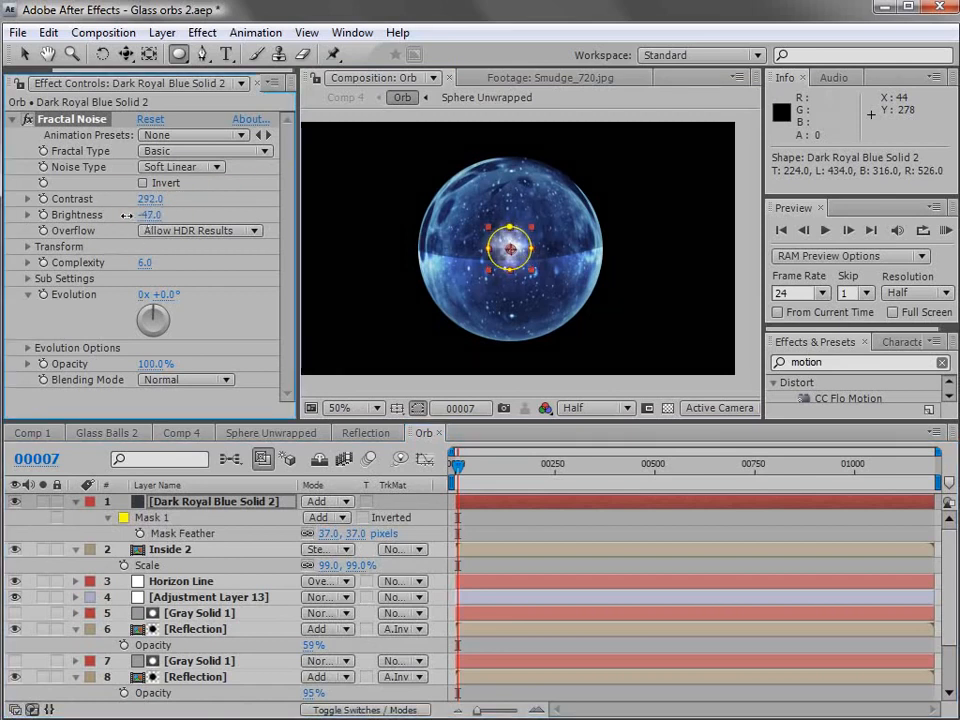
{"action": "left_click", "coordinate": [493, 540]}
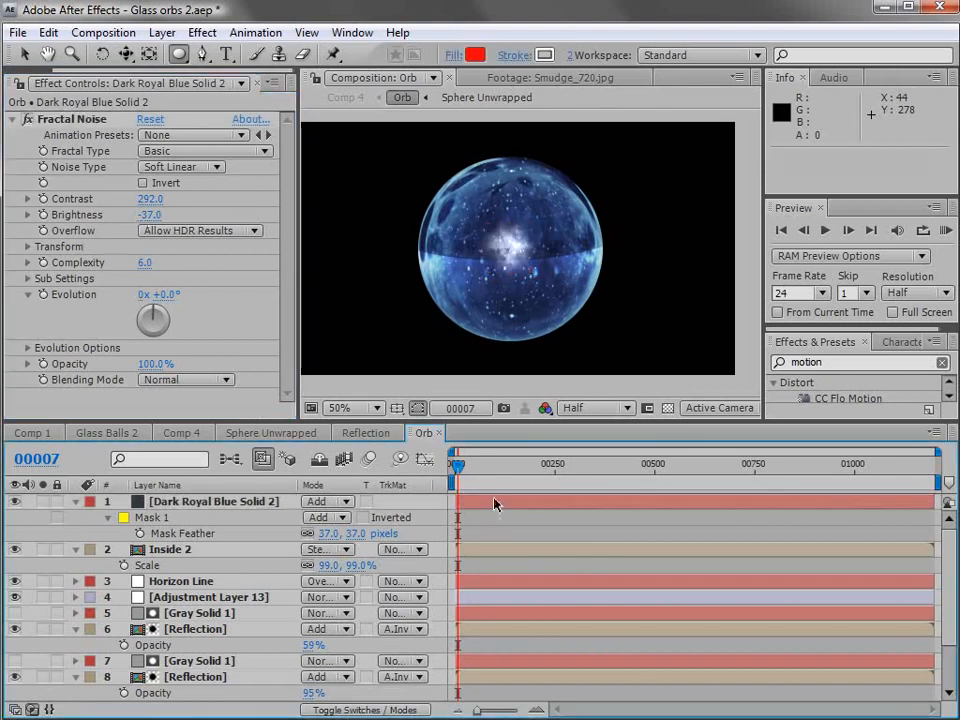
Apply Curves to the noise solid and raise the Blue channel curve to tint the orb's core blue.
{"action": "left_click", "coordinate": [493, 505]}
{"action": "key", "text": "period"}
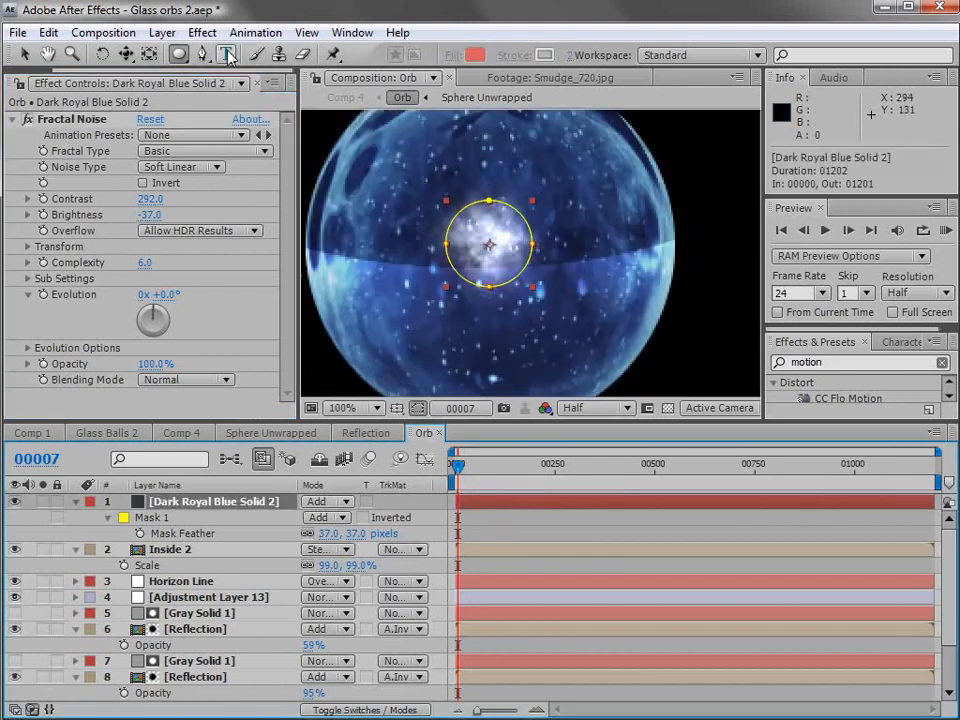
{"action": "left_click", "coordinate": [202, 32]}
{"action": "mouse_move", "coordinate": [274, 207]}
{"action": "left_click", "coordinate": [490, 570]}
{"action": "left_click", "coordinate": [183, 205]}
{"action": "left_click", "coordinate": [154, 231]}
{"action": "mouse_move", "coordinate": [135, 312]}
{"action": "left_mouse_down"}
{"action": "mouse_move", "coordinate": [141, 336]}
{"action": "mouse_move", "coordinate": [117, 311]}
{"action": "left_mouse_up"}
{"action": "left_click", "coordinate": [170, 208]}
{"action": "left_click", "coordinate": [190, 251]}
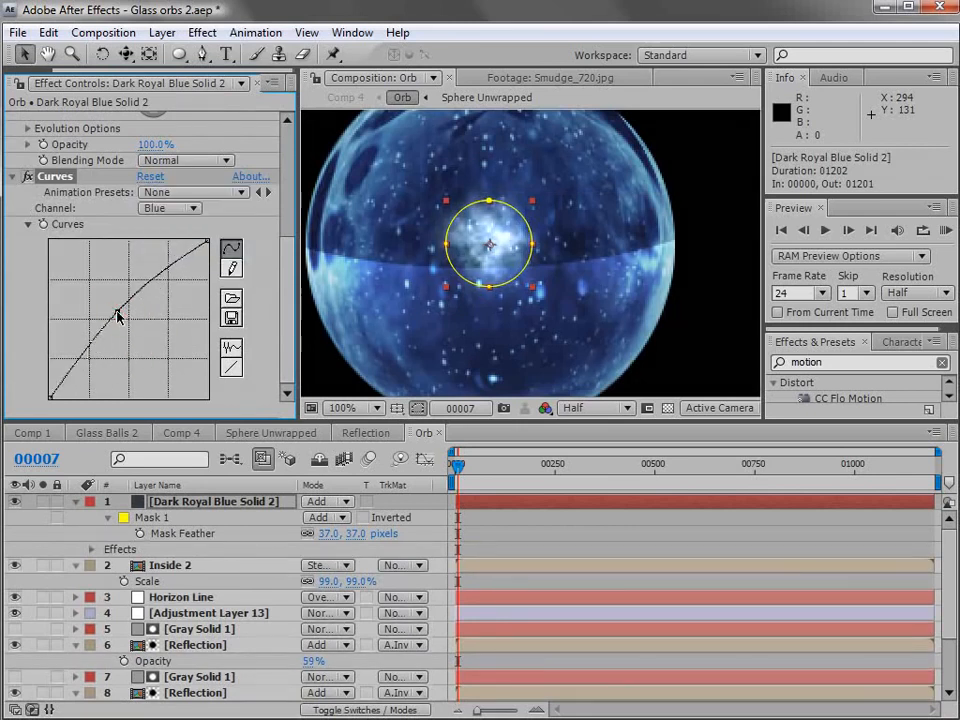
Apply Glow to the noise solid with Glow Radius 36 and Glow Intensity 0.3.
{"action": "left_click", "coordinate": [202, 32]}
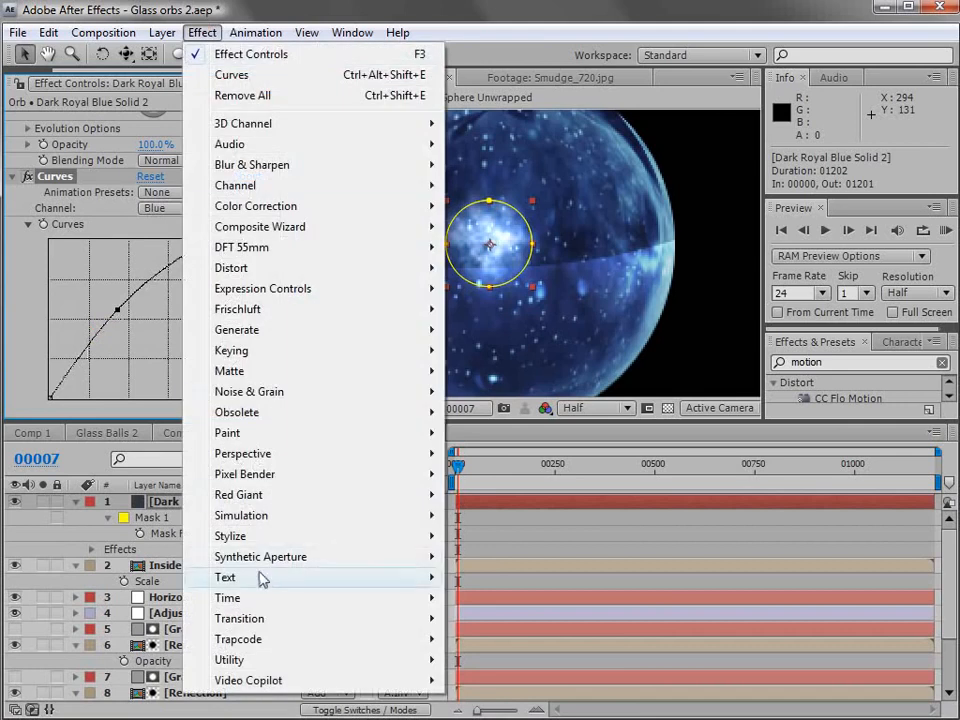
{"action": "mouse_move", "coordinate": [242, 540]}
{"action": "left_click", "coordinate": [490, 719]}
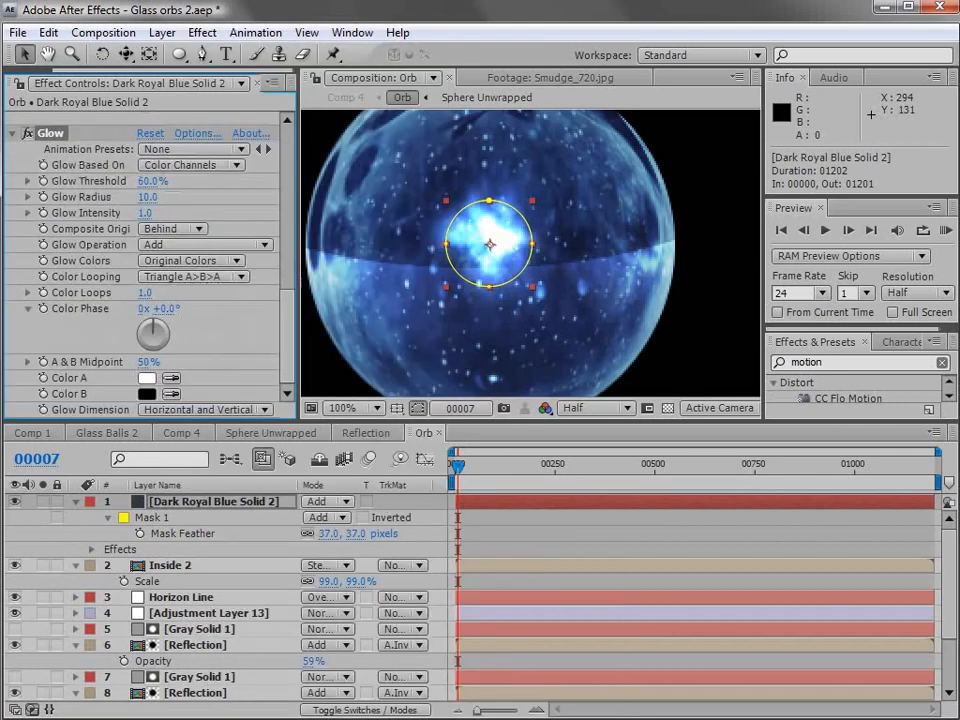
{"action": "left_click_drag", "start_coordinate": [150, 199], "coordinate": [104, 227]}
{"action": "left_click", "coordinate": [525, 332]}
{"action": "scroll", "coordinate": [521, 300], "scroll_direction": "down", "scroll_amount": 1}
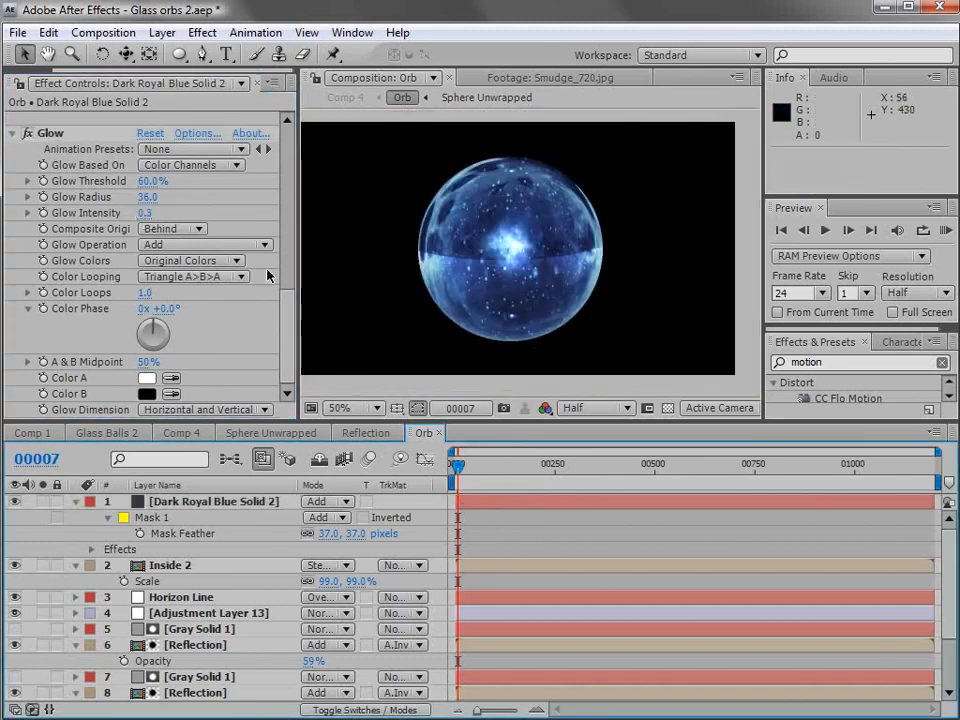
Return to Comp 4 and add a new adjustment layer above Camera 1.
{"action": "left_click", "coordinate": [455, 466]}
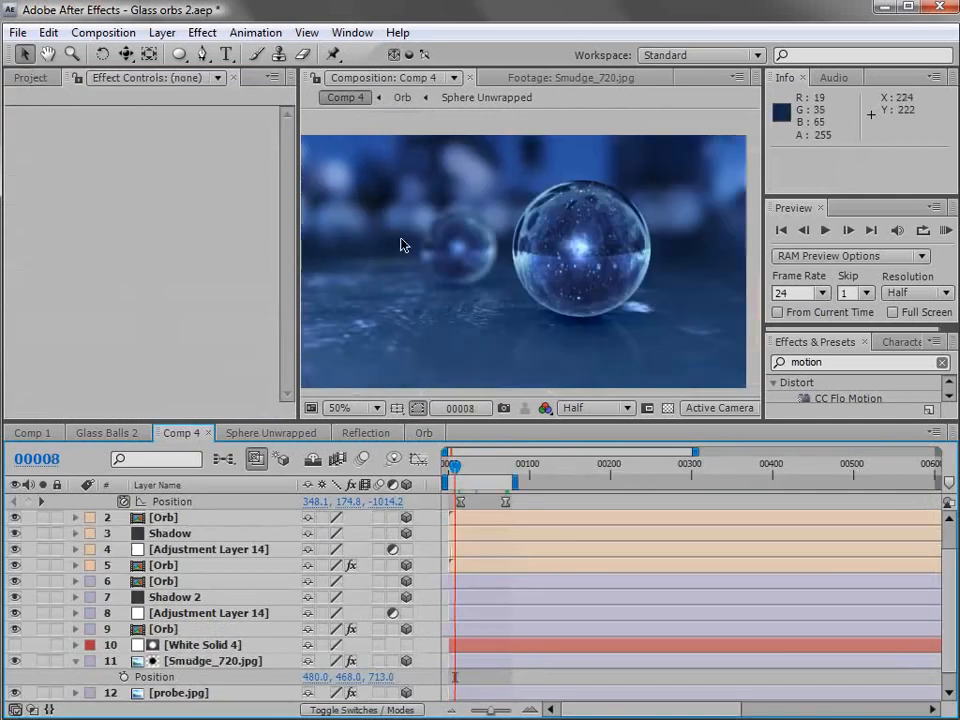
{"action": "left_click", "coordinate": [162, 32]}
{"action": "mouse_move", "coordinate": [200, 54]}
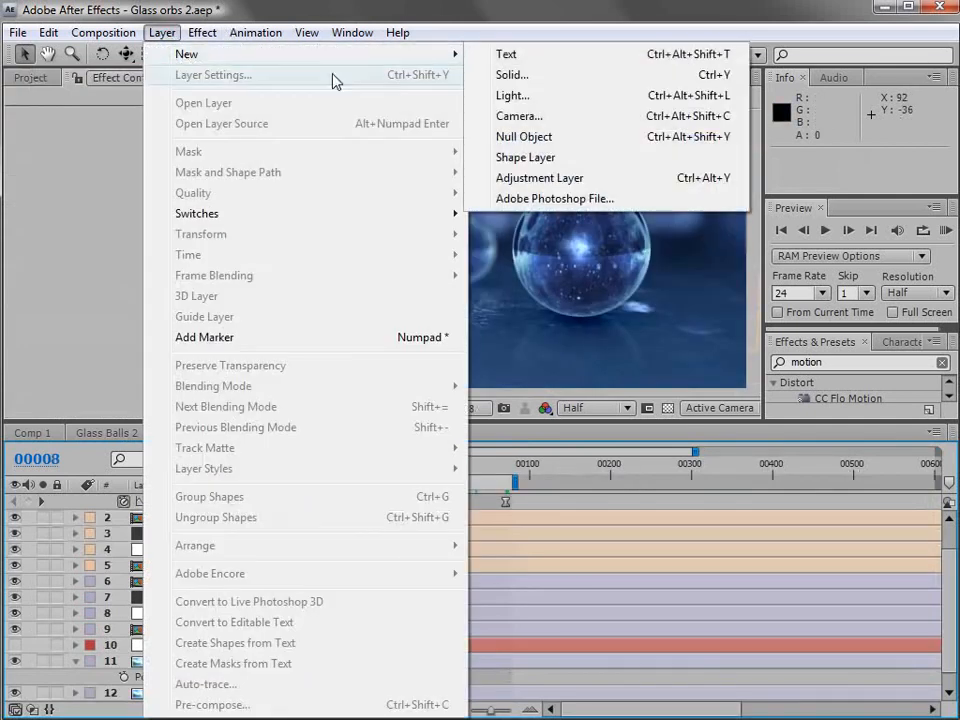
{"action": "left_click", "coordinate": [537, 186]}
Apply the Curves and Glow effects to the new adjustment layer in Comp 4.
{"action": "left_click", "coordinate": [200, 32]}
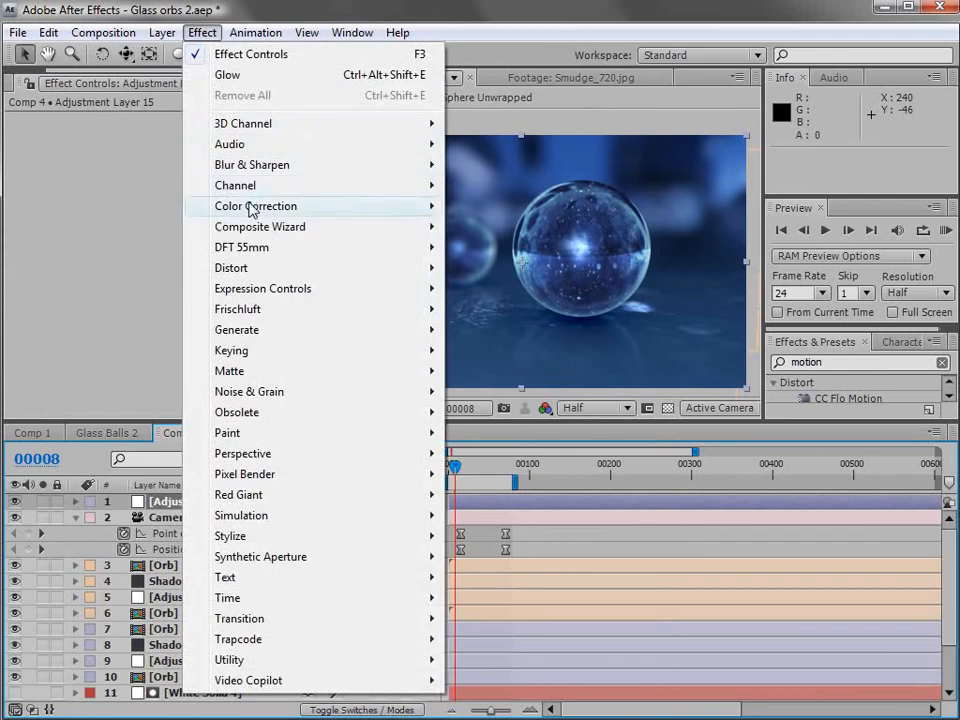
{"action": "mouse_move", "coordinate": [252, 206]}
{"action": "left_click", "coordinate": [497, 516]}
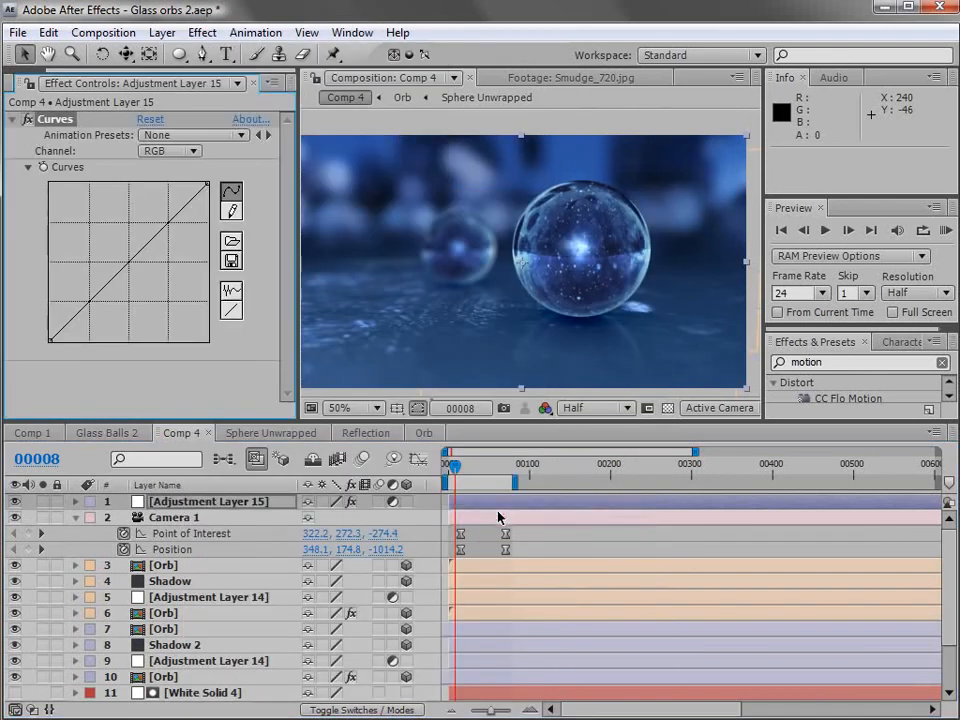
{"action": "left_click", "coordinate": [211, 33]}
{"action": "mouse_move", "coordinate": [420, 532]}
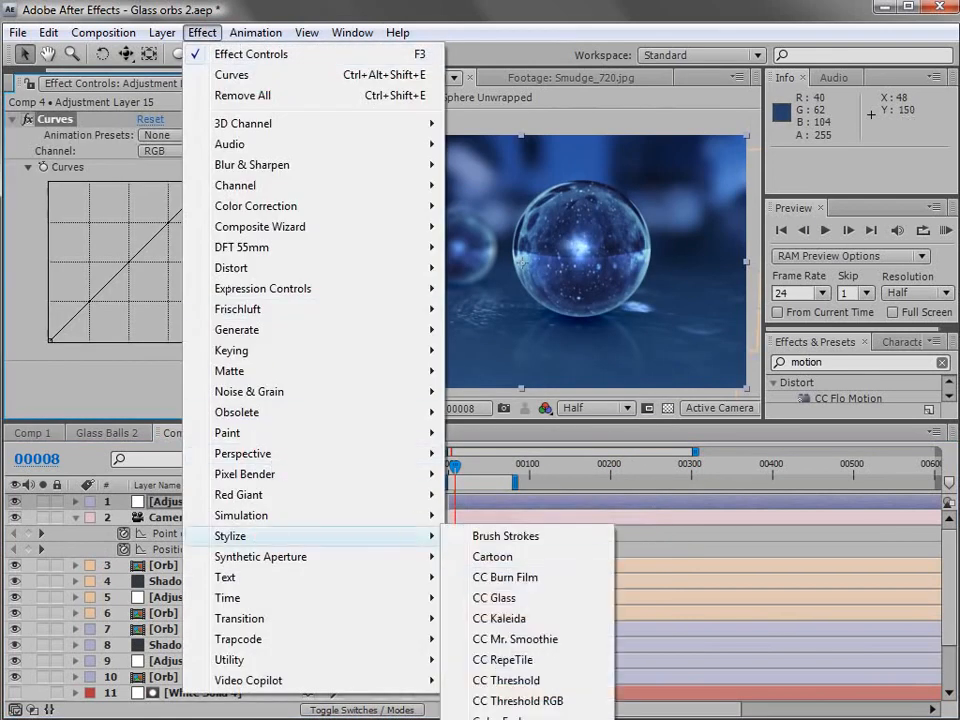
{"action": "left_click", "coordinate": [485, 717]}
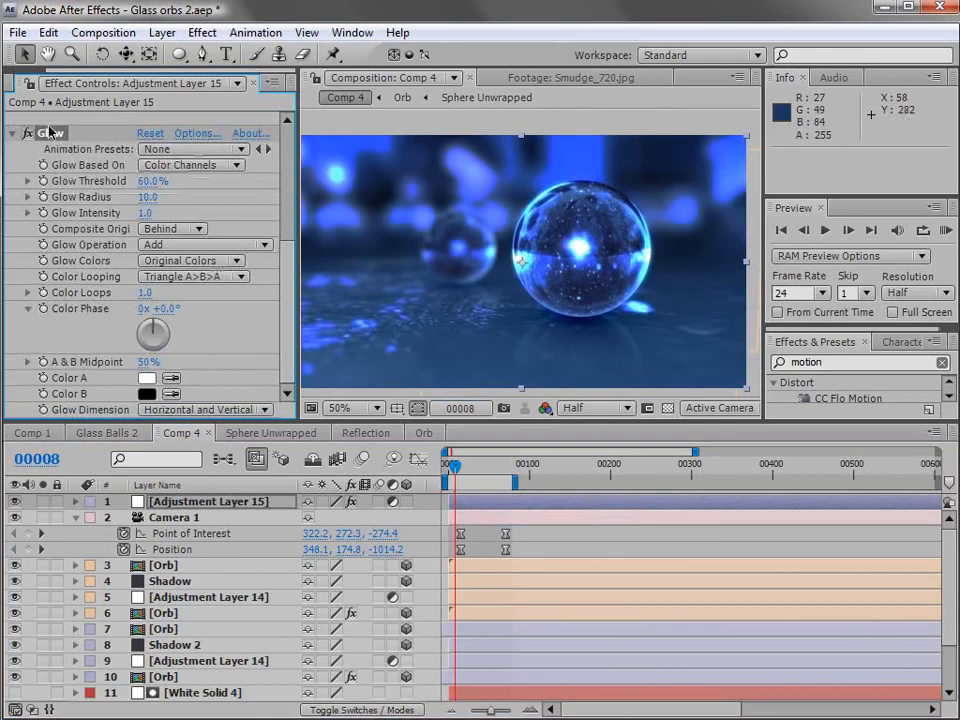
Darken the midtones and shadows with the adjustment layer's RGB curve, and set its Glow Radius to 92.
{"action": "scroll", "coordinate": [138, 149], "scroll_direction": "up", "scroll_amount": 6}
{"action": "left_click_drag", "start_coordinate": [158, 232], "coordinate": [145, 263]}
{"action": "left_click", "coordinate": [93, 312]}
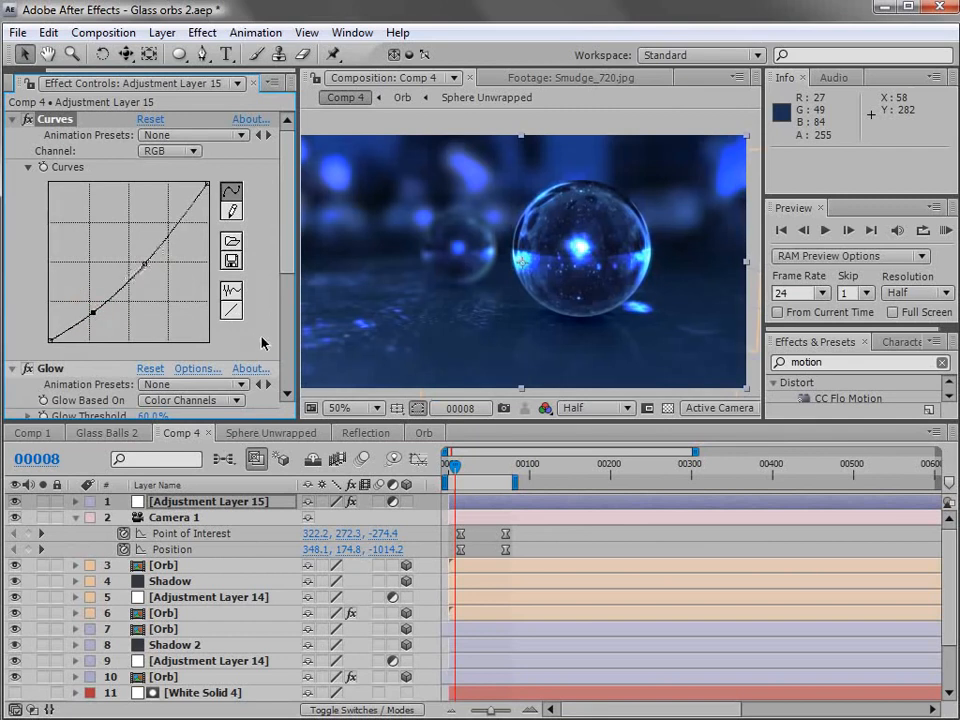
{"action": "scroll", "coordinate": [260, 344], "scroll_direction": "down", "scroll_amount": 5}
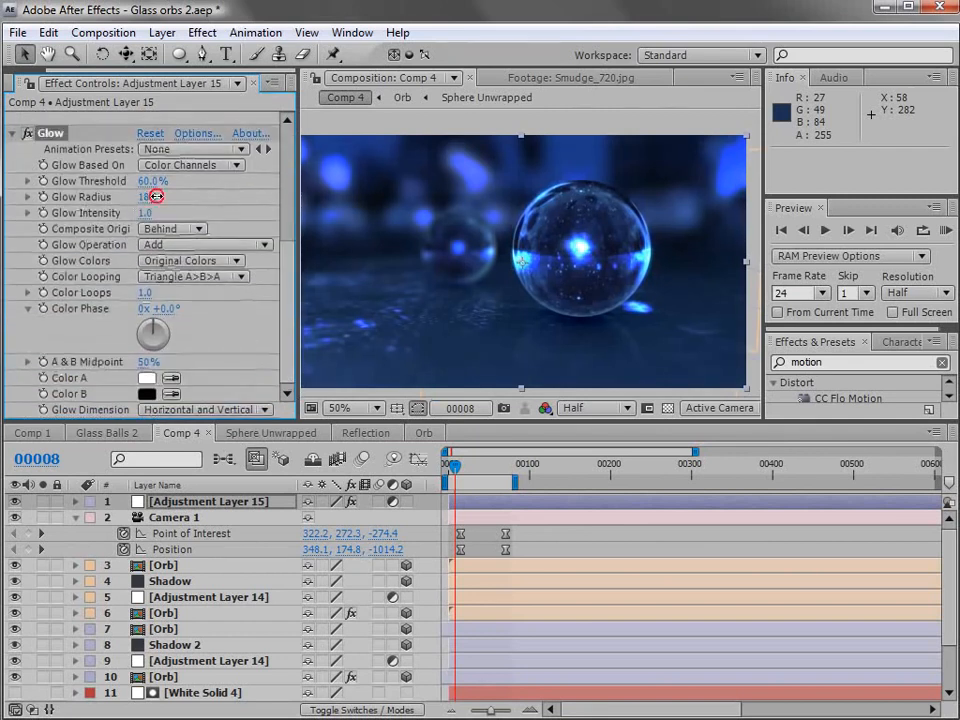
{"action": "left_click_drag", "start_coordinate": [200, 197], "coordinate": [200, 197]}
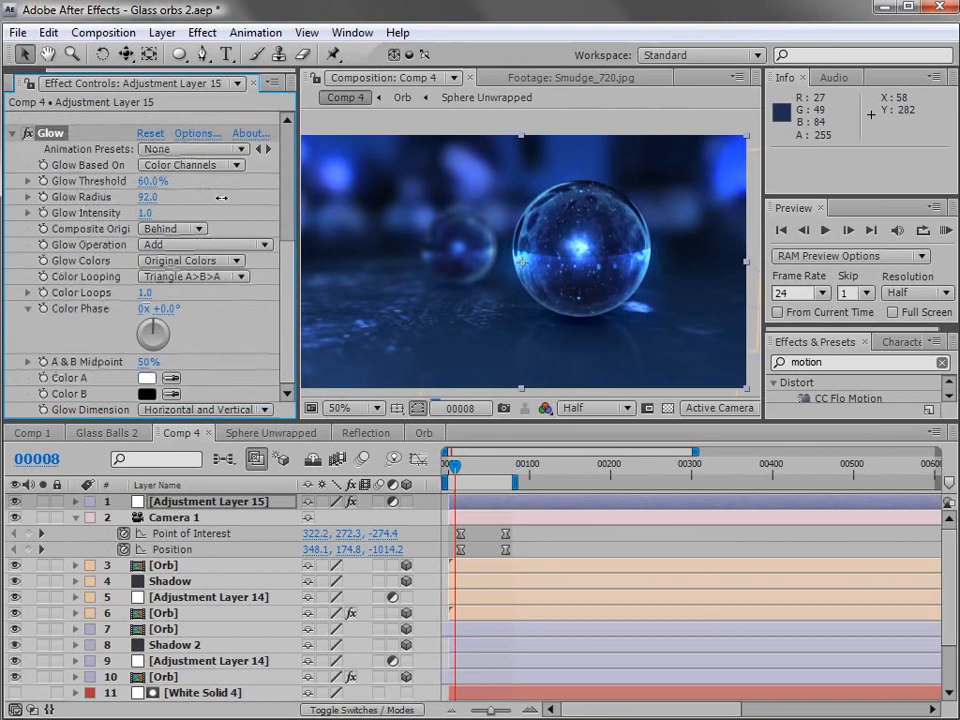